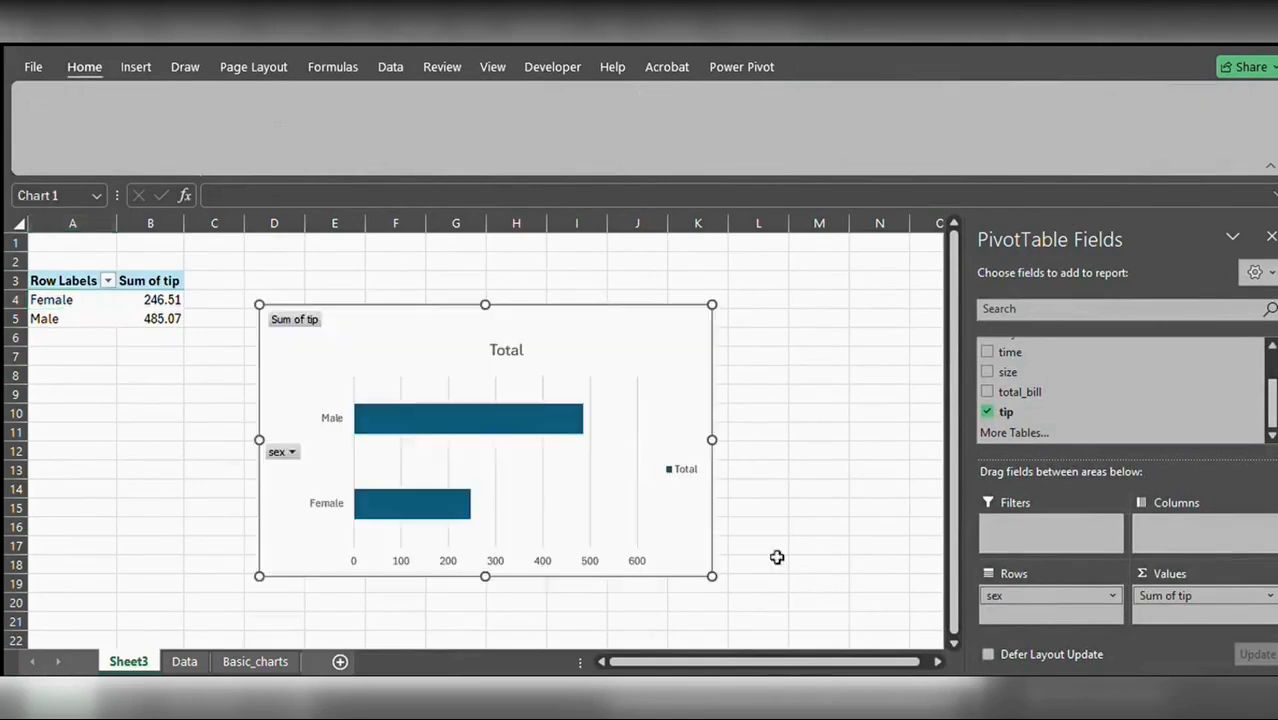
# Step: Hide the field buttons on the tips-by-sex pivot chart and delete its title, legend, gridlines and value axis
pyautogui.rightClick(308, 318)
pyautogui.click(379, 530)
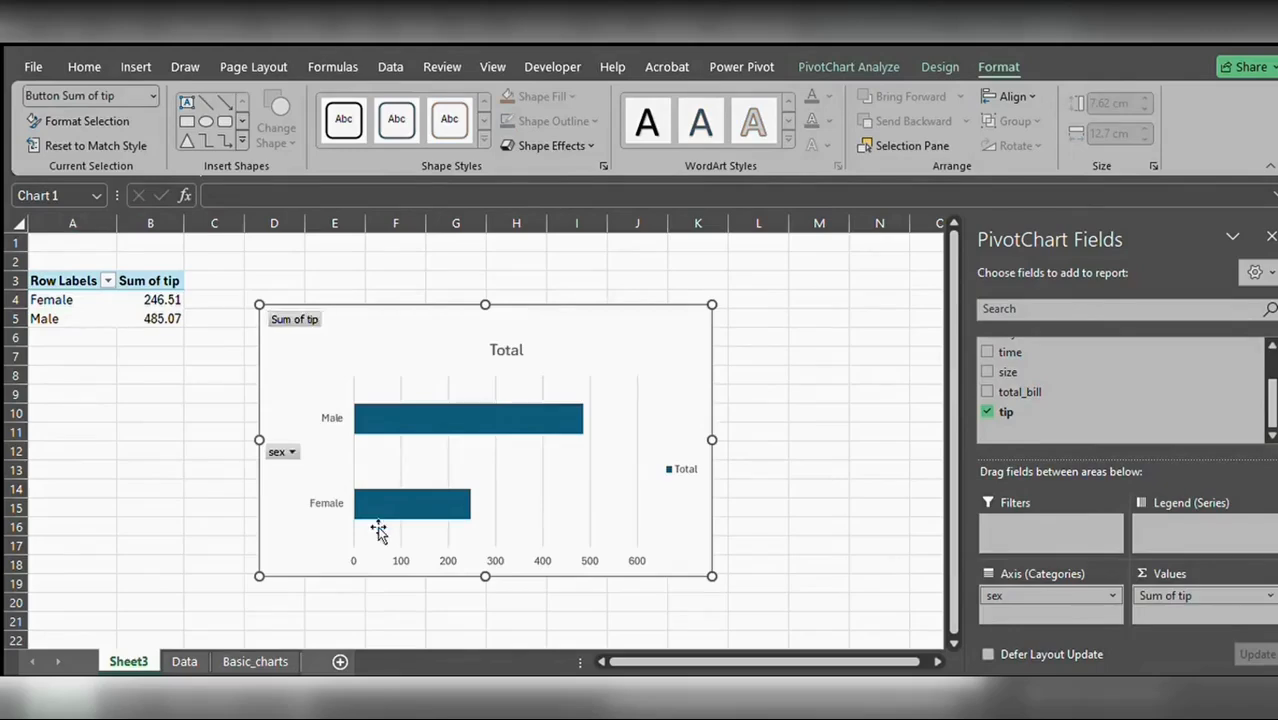
pyautogui.click(490, 324)
pyautogui.press('Delete')
pyautogui.click(679, 437)
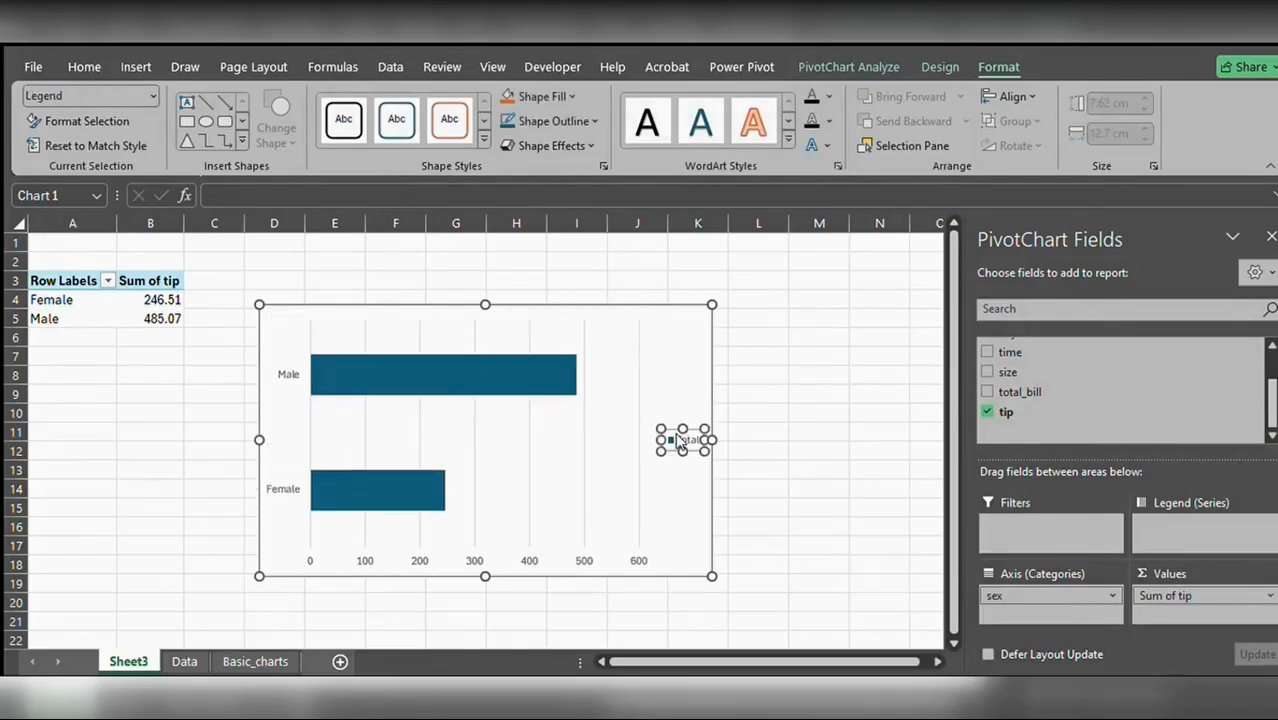
pyautogui.press('Delete')
pyautogui.click(503, 560)
pyautogui.press('Delete')
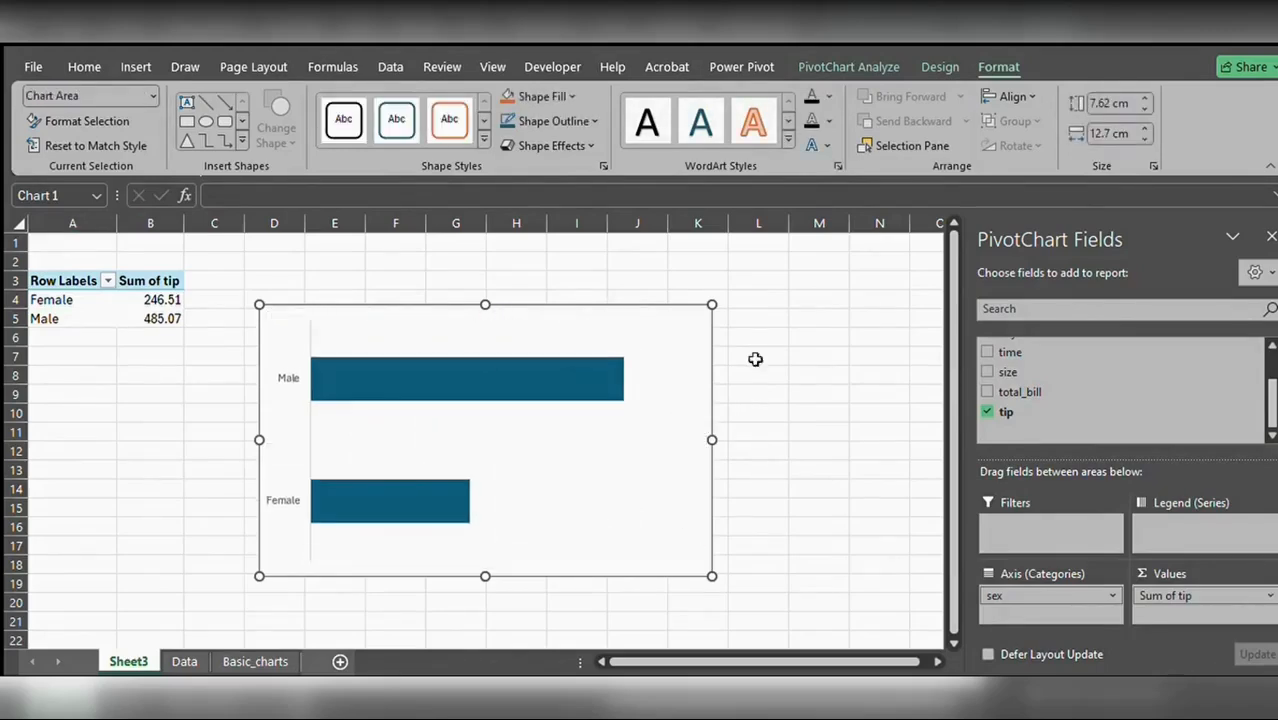
# Step: Add data labels to the tips-by-sex bar chart and shrink the chart
pyautogui.click(781, 390)
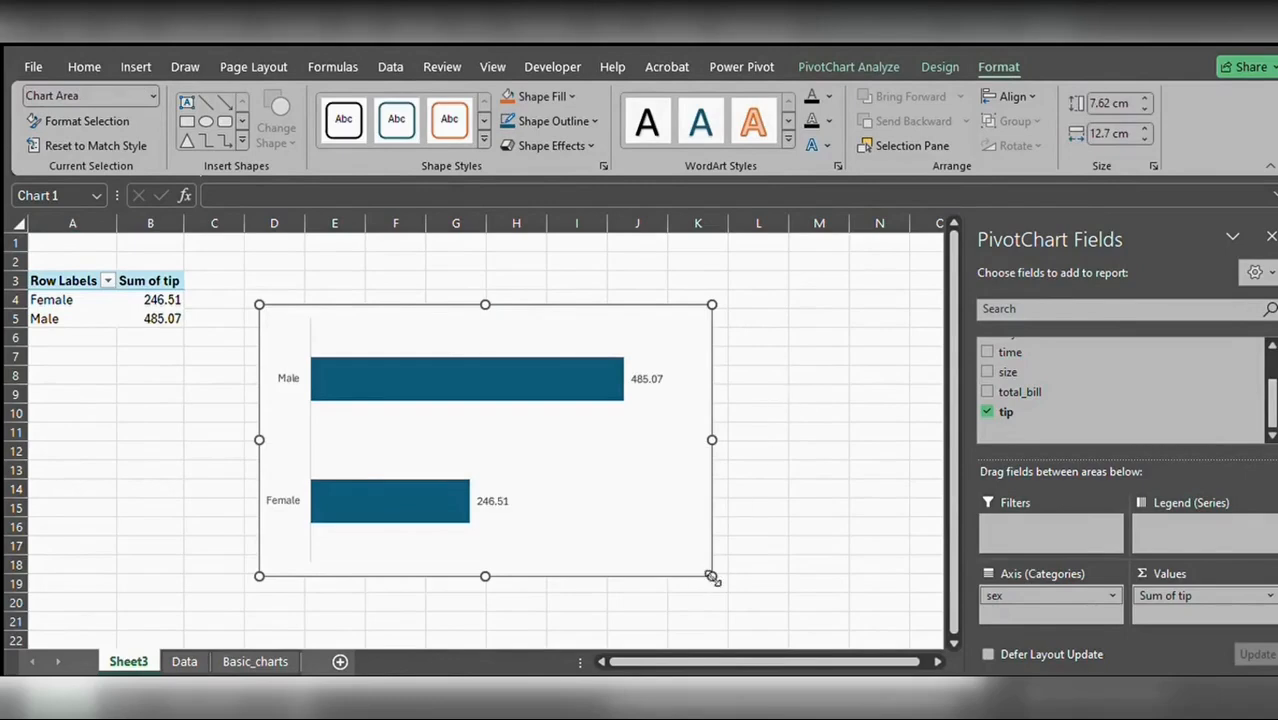
pyautogui.moveTo(711, 577); pyautogui.dragTo(630, 460)
# Step: Summarize tip by average in the pivot table and format B4:B5 as numbers with two decimals
pyautogui.click(162, 300)
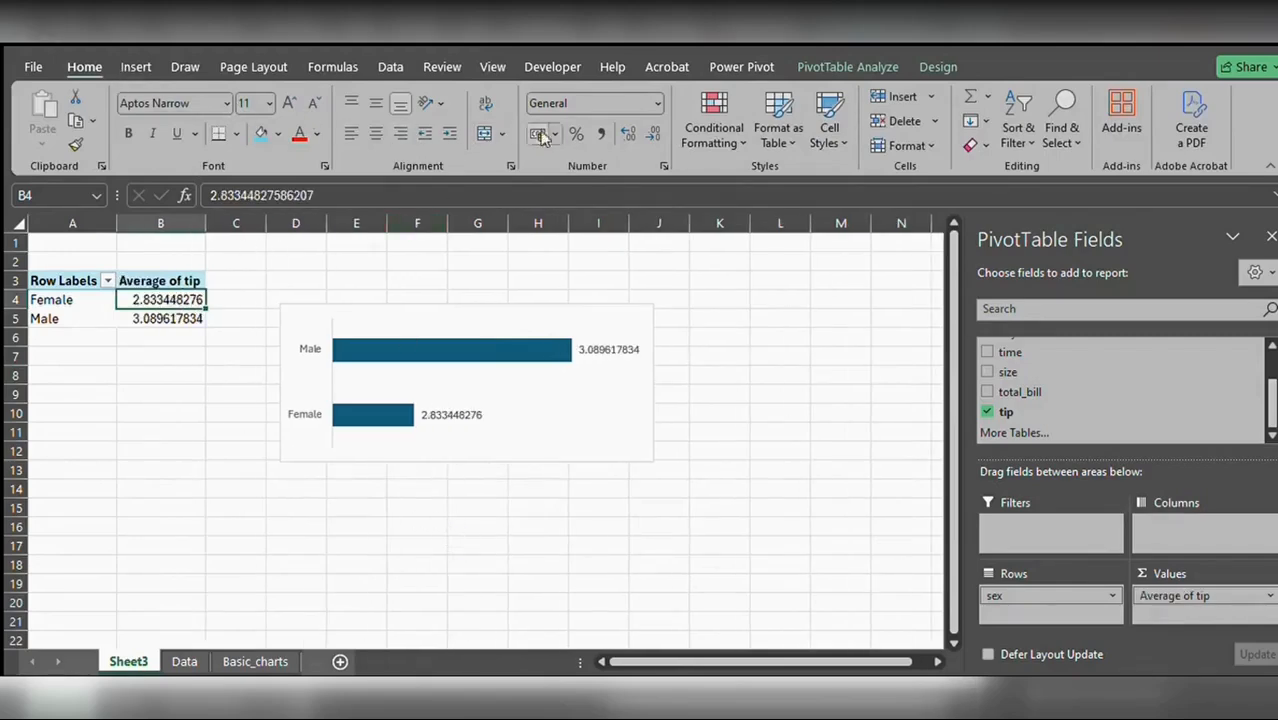
pyautogui.click(640, 135)
pyautogui.click(640, 135)
pyautogui.click(640, 135)
pyautogui.click(640, 135)
pyautogui.keyDown('shift'); pyautogui.click(150, 314); pyautogui.keyUp('shift')
pyautogui.click(650, 134)
pyautogui.click(650, 134)
pyautogui.click(650, 134)
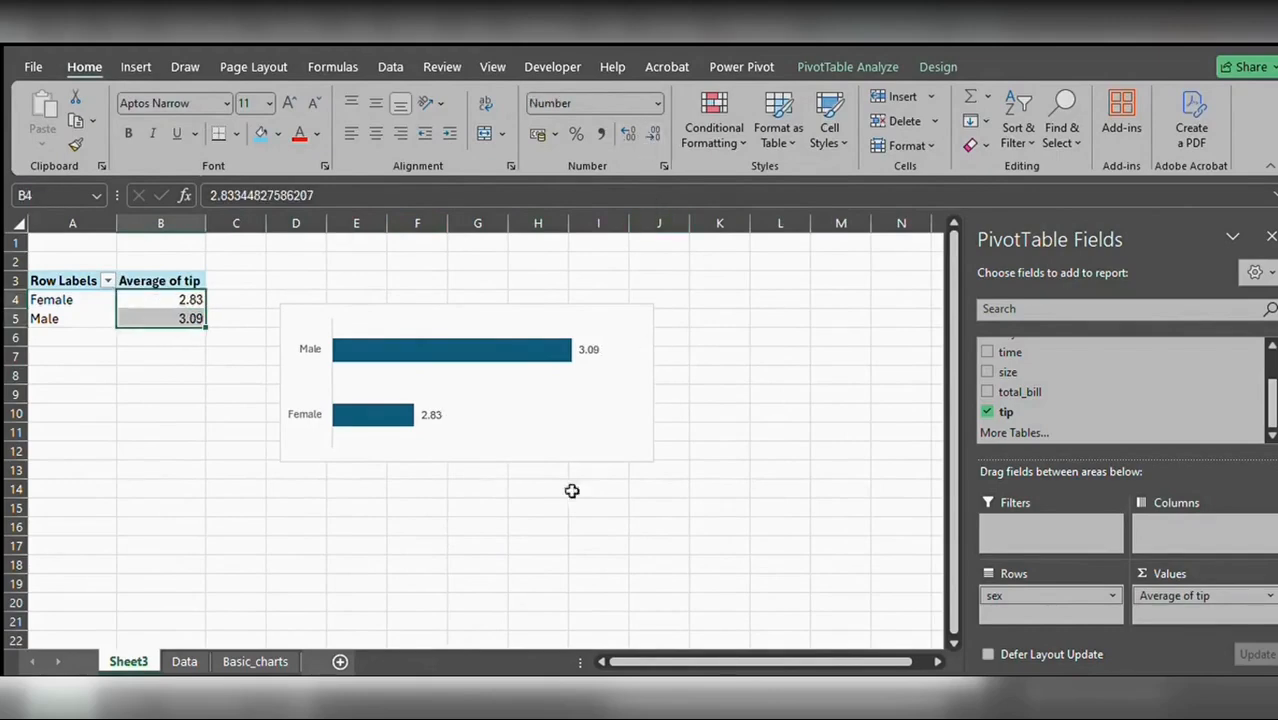
# Step: Shrink the tips-by-sex chart further and place it directly beside its pivot table, starting in column C
pyautogui.click(318, 403)
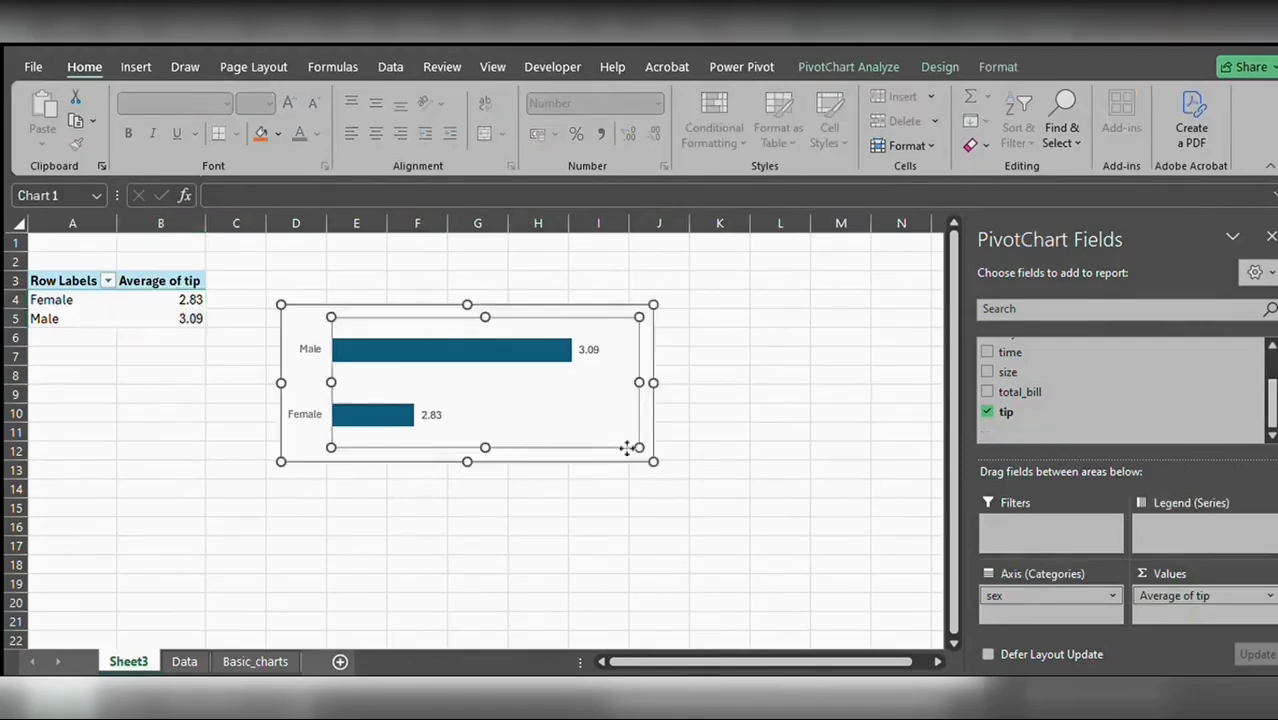
pyautogui.moveTo(650, 458); pyautogui.dragTo(614, 419)
pyautogui.moveTo(517, 360); pyautogui.dragTo(554, 376)
pyautogui.click(222, 466)
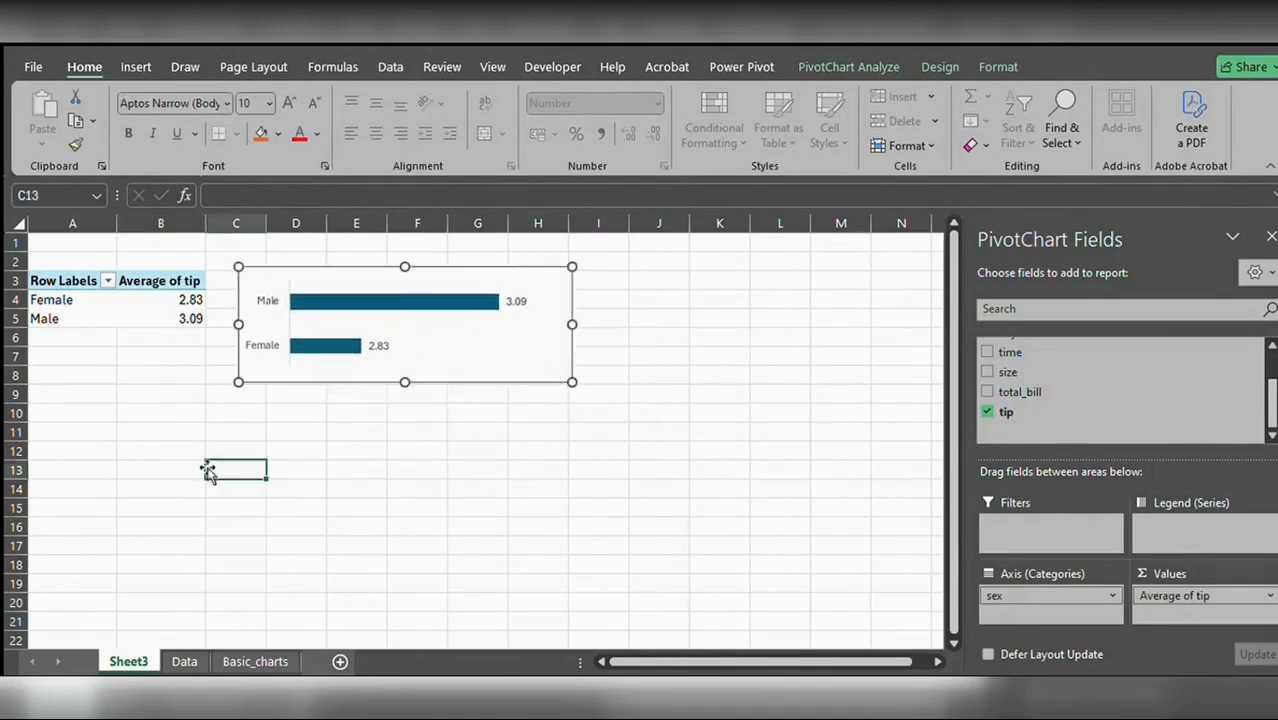
# Step: Copy the pivot table in A3:B5 to A10 and replace the copy's row field sex with smoker
pyautogui.moveTo(62, 282); pyautogui.dragTo(140, 316)
pyautogui.hotkey('ctrl', 'c')
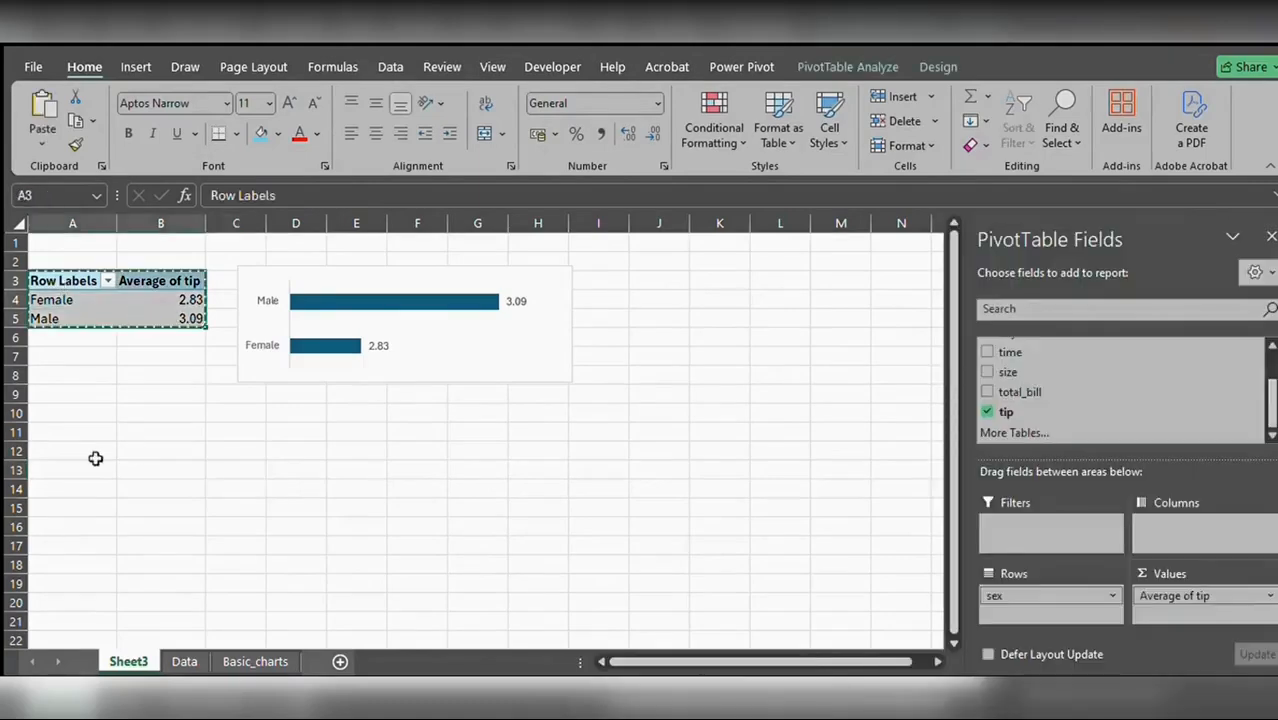
pyautogui.click(71, 412)
pyautogui.hotkey('ctrl', 'v')
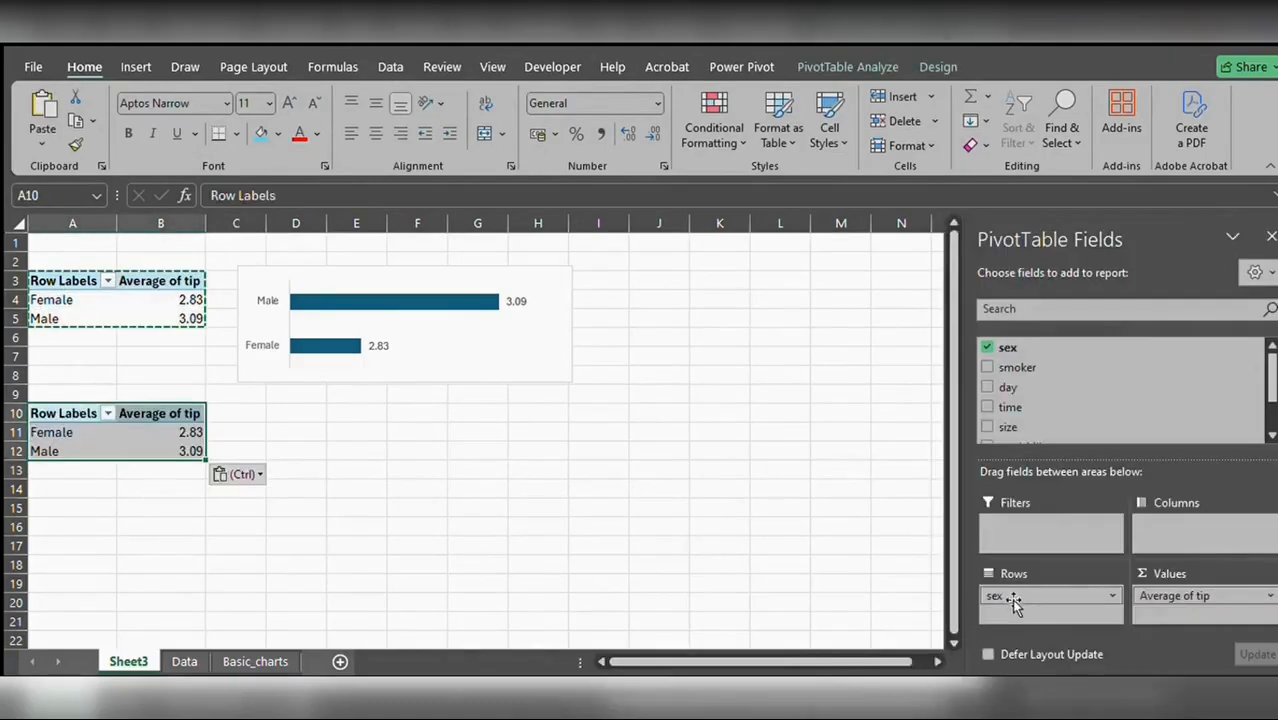
pyautogui.moveTo(1005, 596); pyautogui.dragTo(1048, 598)
pyautogui.click(282, 444)
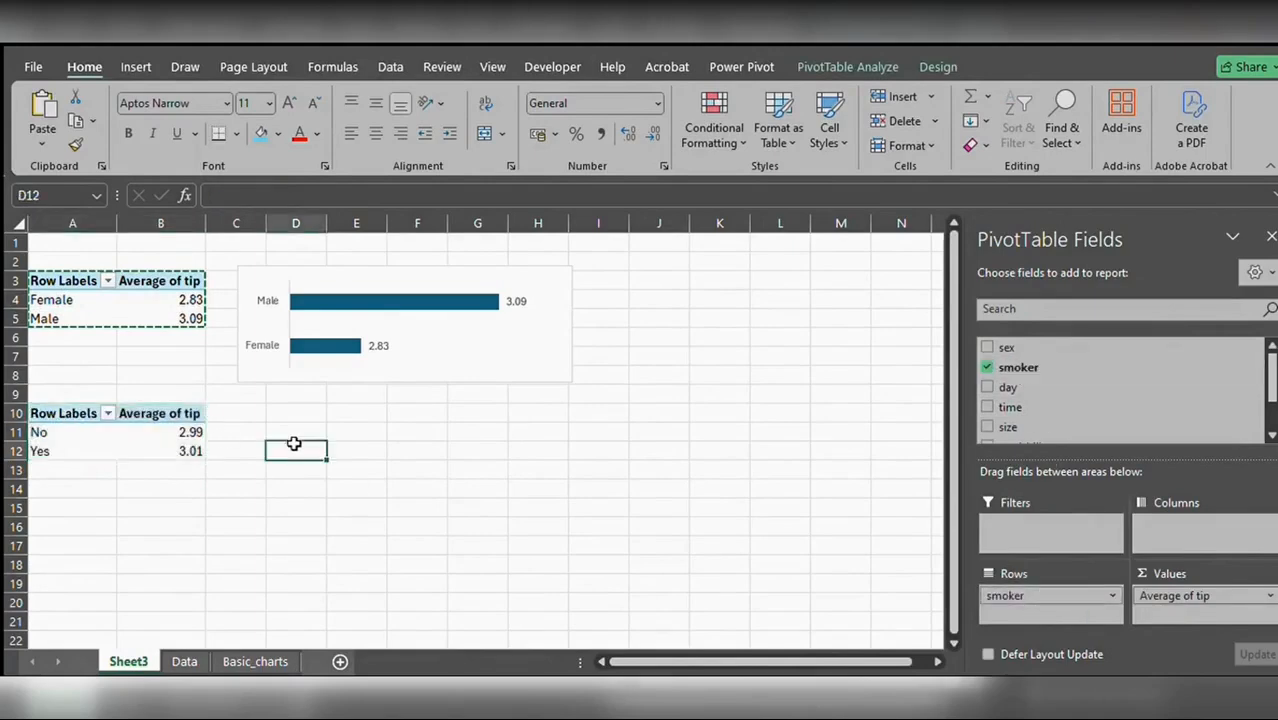
# Step: Enter the heading Sex_wise in A2 above the first pivot table
pyautogui.click(85, 258)
pyautogui.write('Sex')
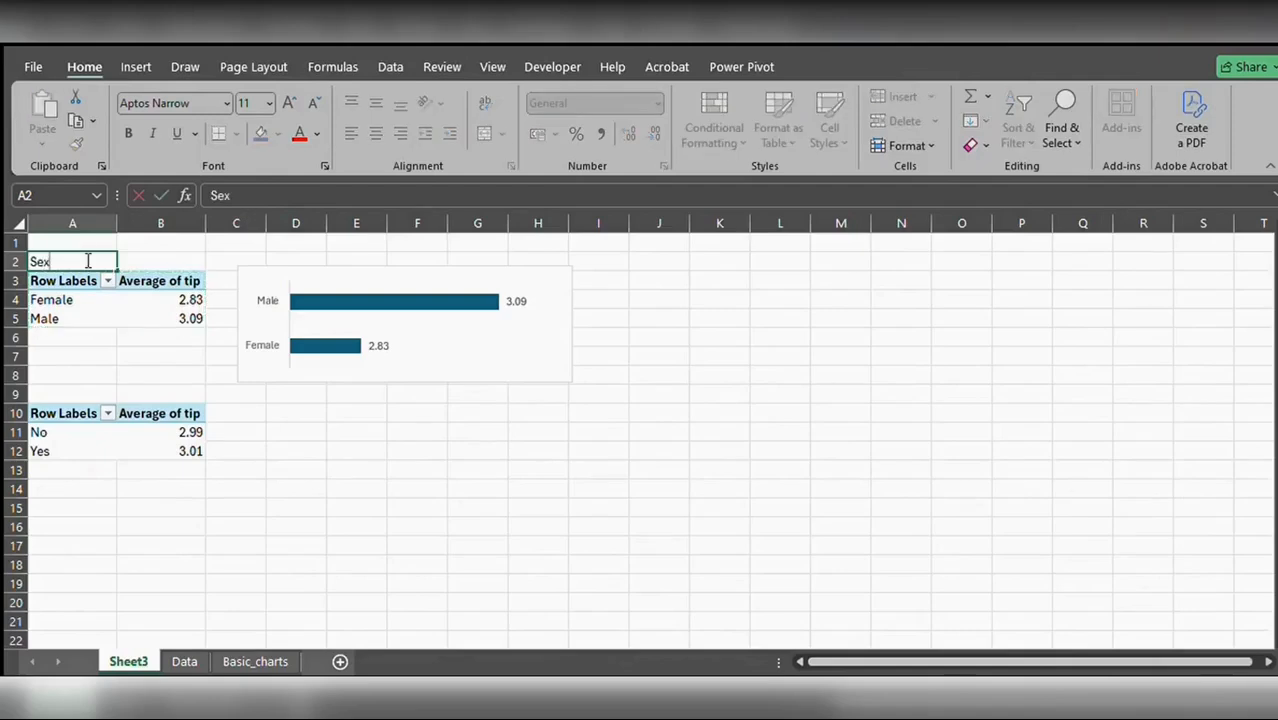
pyautogui.write('_wise')
pyautogui.press('Tab')
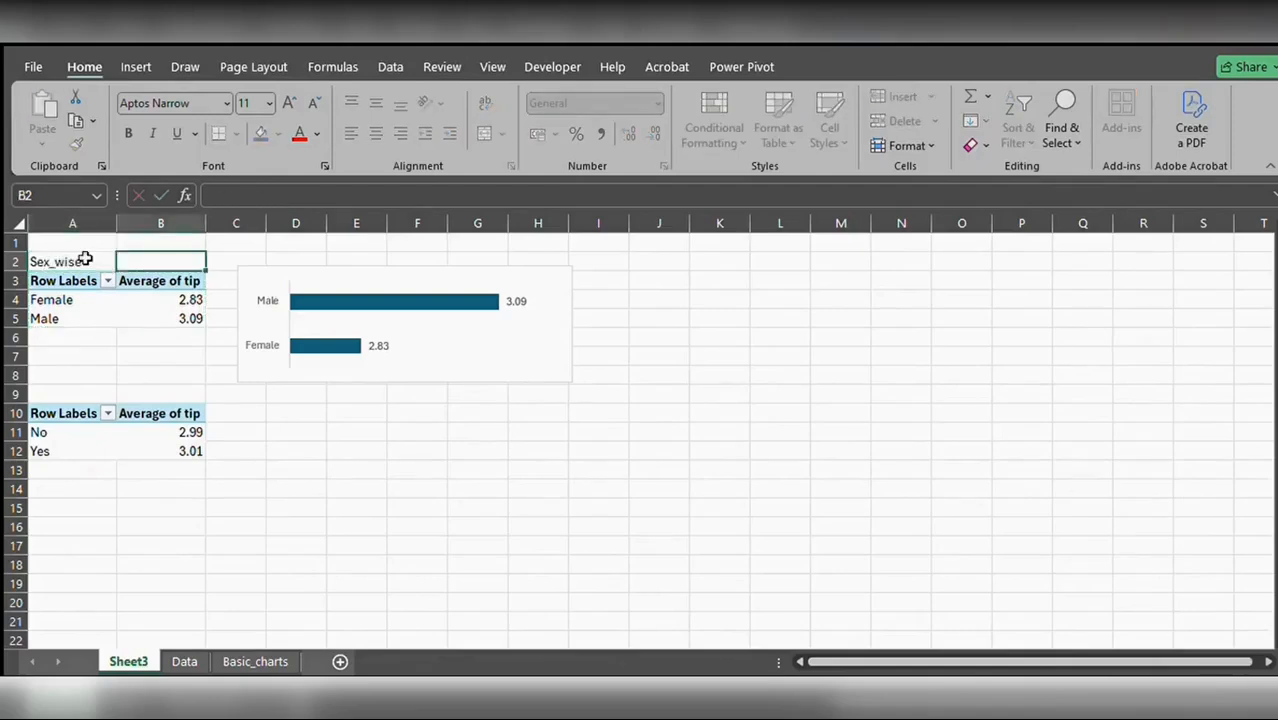
# Step: Enter the heading Smoker_wise in A9 above the second pivot table
pyautogui.press('Down')
pyautogui.press('Down')
pyautogui.press('Down')
pyautogui.press('Down')
pyautogui.press('Down')
pyautogui.press('Down')
pyautogui.press('Down')
pyautogui.press('Left')
pyautogui.write('Smoke')
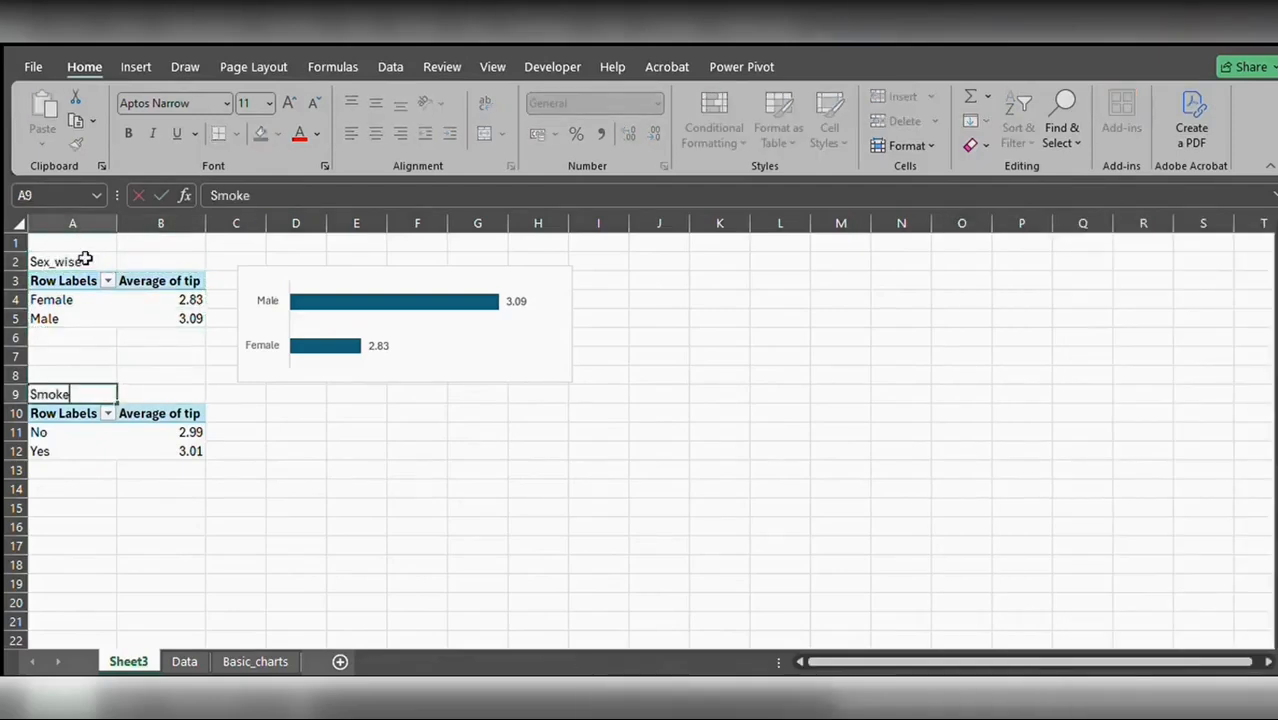
pyautogui.write('r_wise')
pyautogui.press('Tab')
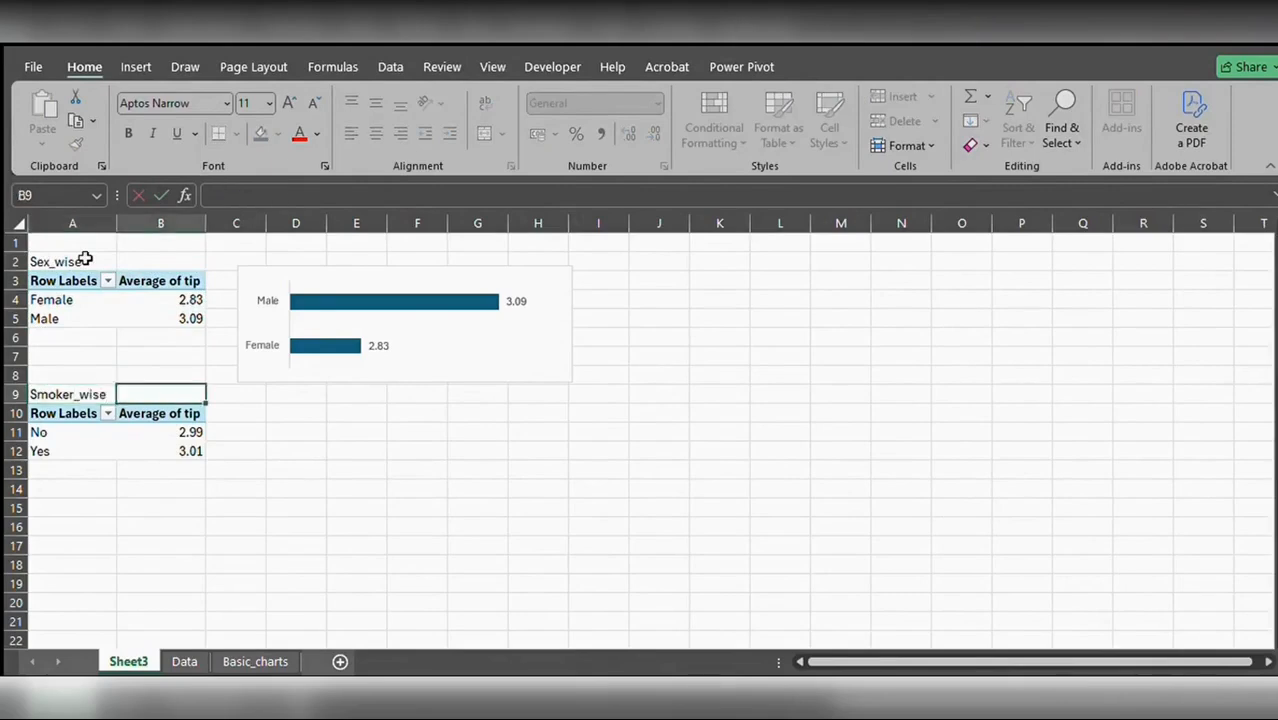
# Step: Insert a horizontal bar pivot chart based on the Smoker_wise pivot table
pyautogui.press('Down')
pyautogui.press('Down')
pyautogui.press('Down')
pyautogui.press('Left')
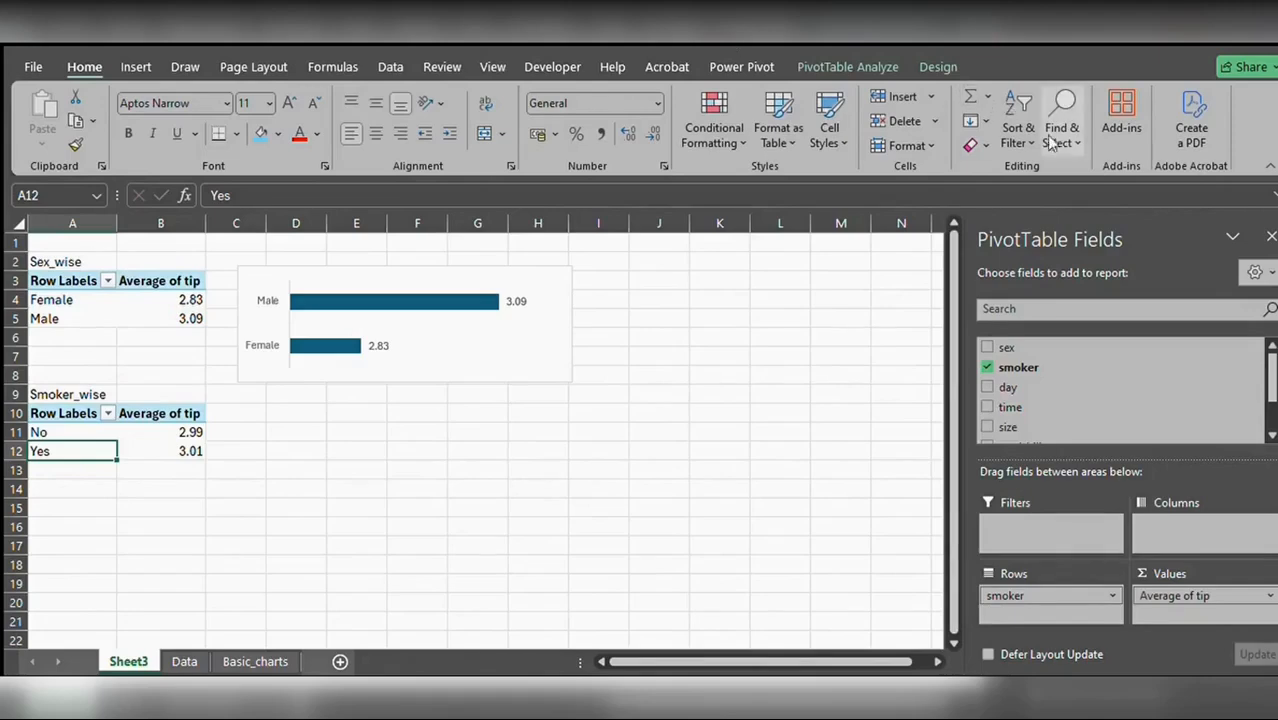
pyautogui.click(900, 68)
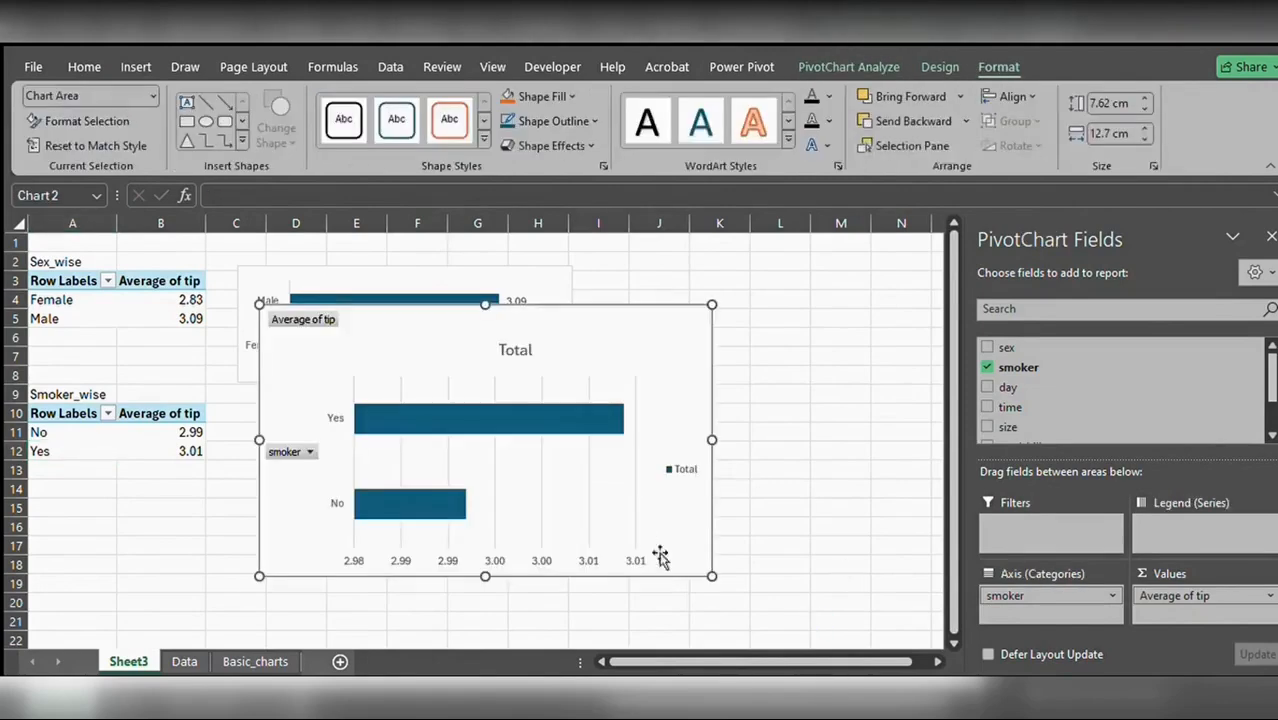
# Step: Delete the smoker chart's legend, title, gridlines and value axis, and hide all its field buttons
pyautogui.click(676, 468)
pyautogui.press('Delete')
pyautogui.click(516, 351)
pyautogui.press('Delete')
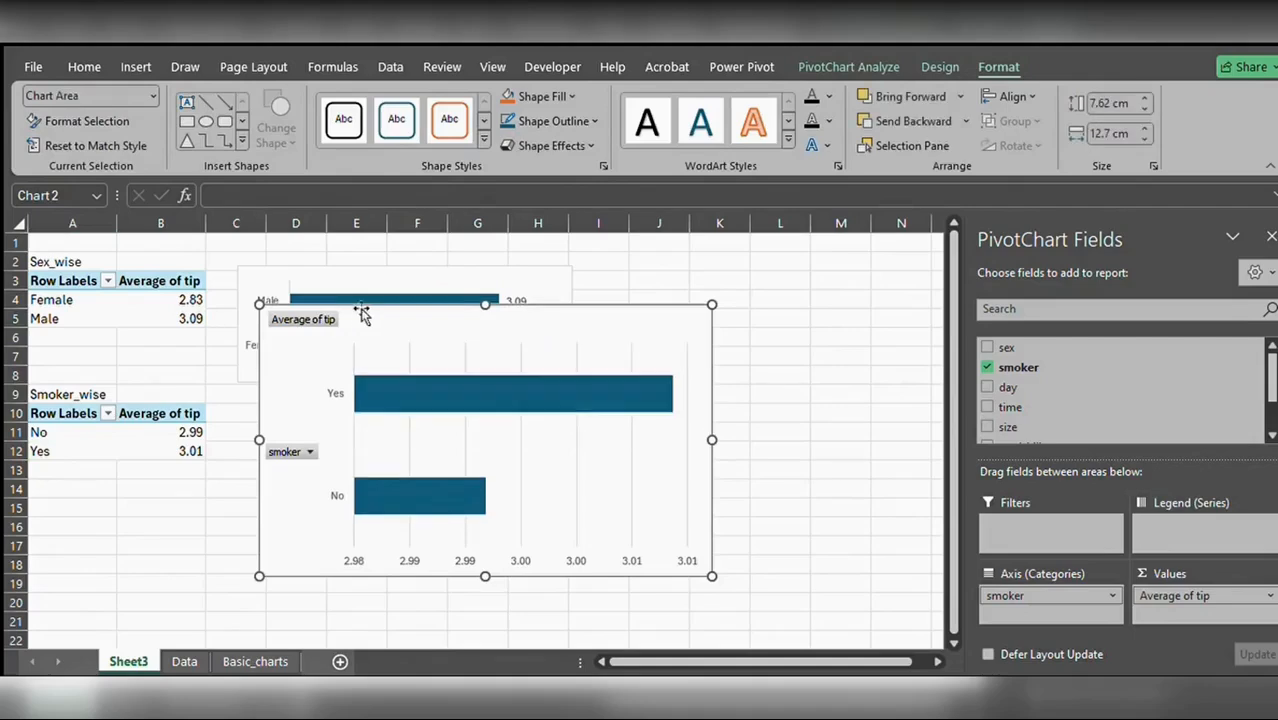
pyautogui.rightClick(312, 318)
pyautogui.click(361, 530)
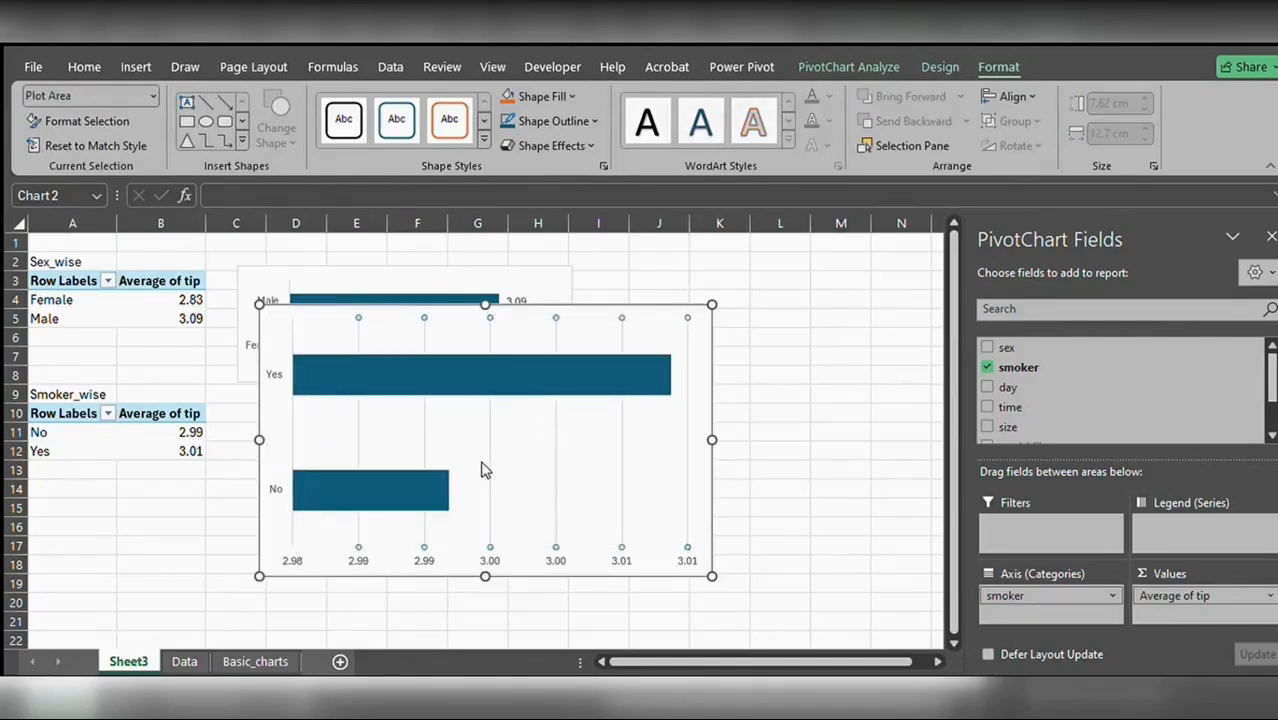
pyautogui.click(471, 553)
pyautogui.press('Delete')
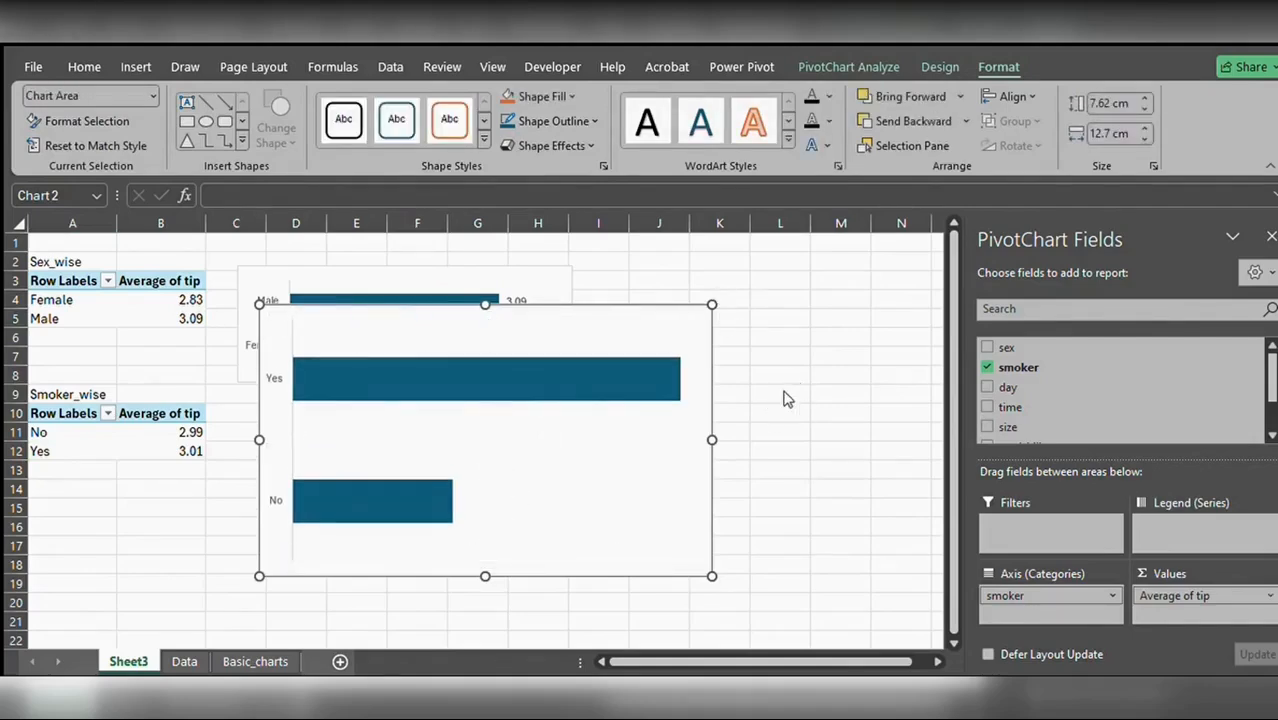
# Step: Shrink the smoker chart to about 3.45 cm high by 7.65 cm wide and add data labels
pyautogui.moveTo(711, 577); pyautogui.dragTo(531, 461)
pyautogui.moveTo(395, 461); pyautogui.dragTo(400, 427)
pyautogui.click(508, 408)
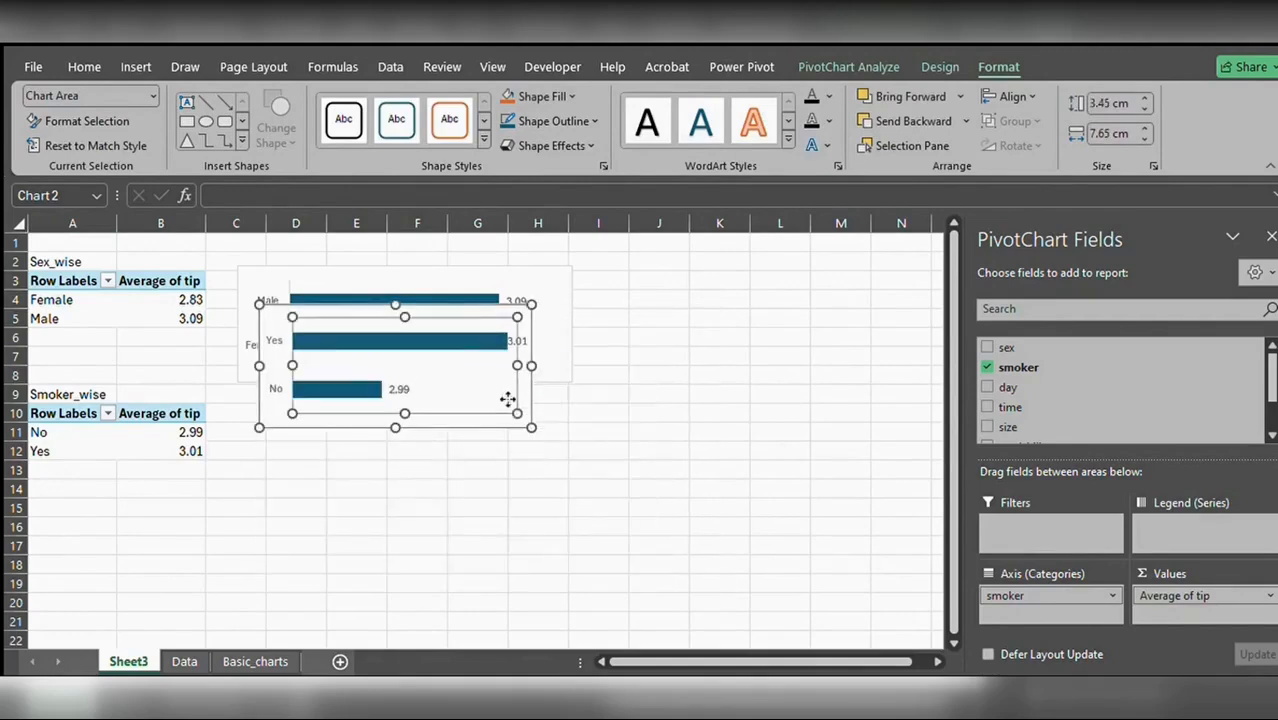
pyautogui.moveTo(518, 499); pyautogui.dragTo(498, 455)
pyautogui.click(480, 345)
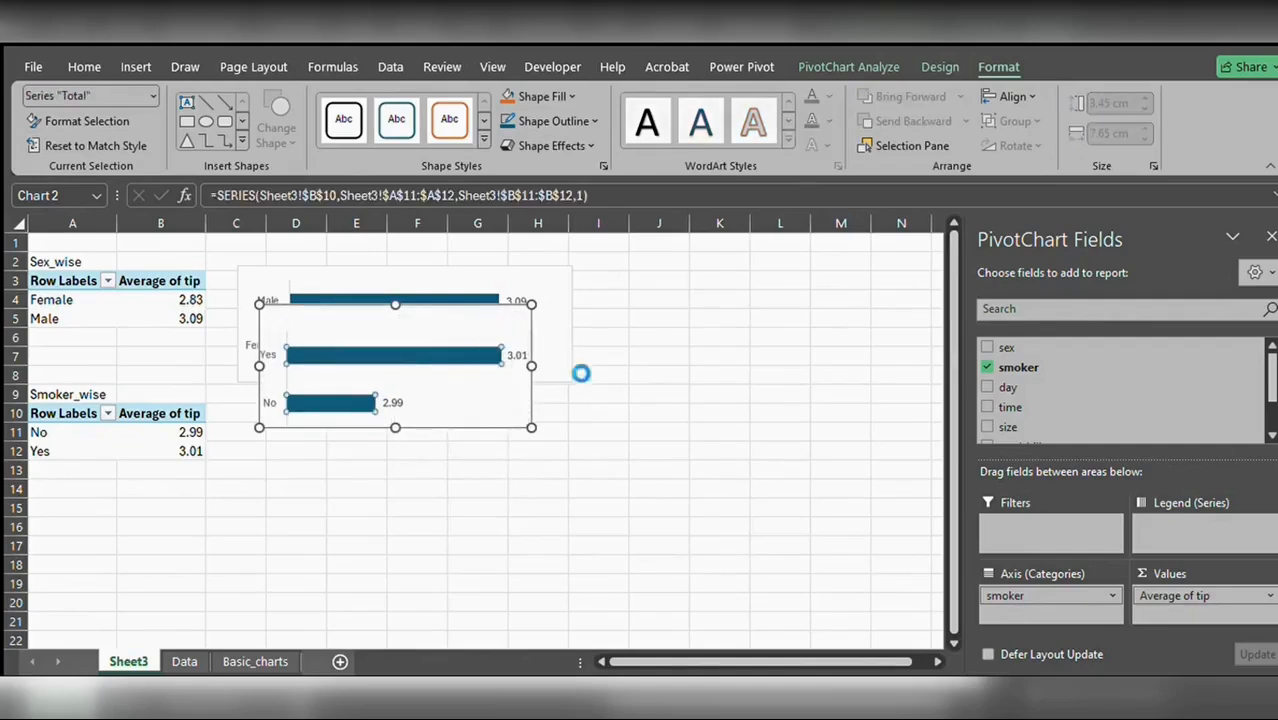
pyautogui.hotkey('ctrl', 'z')
# Step: Place the smoker chart directly below the sex chart, beside its pivot table, and widen it to match
pyautogui.doubleClick(528, 323)
pyautogui.moveTo(528, 323); pyautogui.dragTo(572, 461)
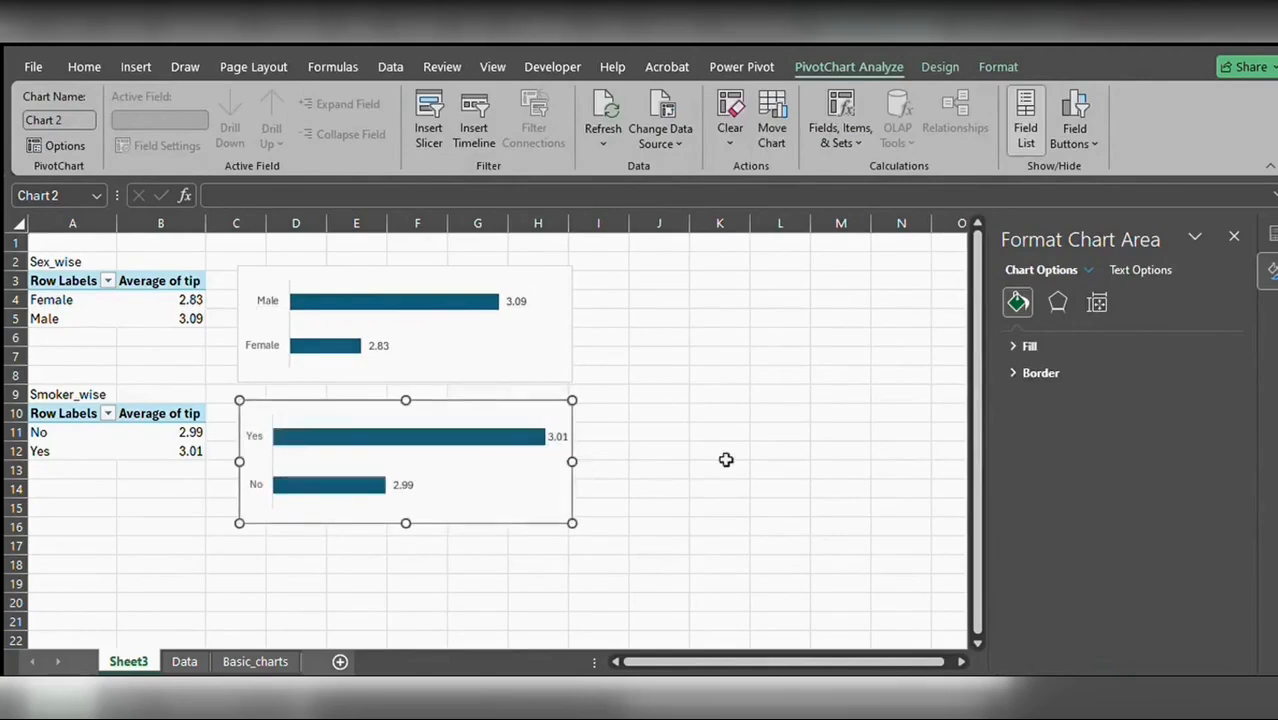
pyautogui.click(728, 450)
# Step: Copy the Smoker_wise heading and pivot table in A9:B12 and paste them at A17
pyautogui.click(75, 433)
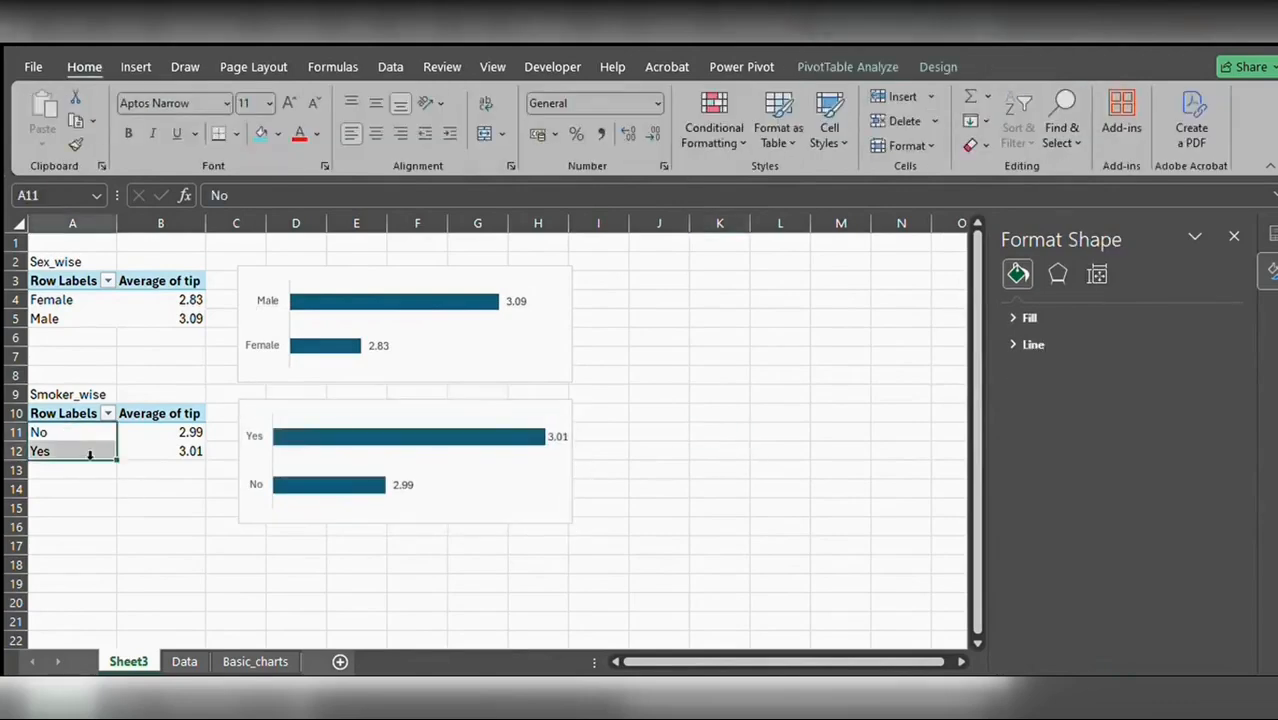
pyautogui.press('Up')
pyautogui.hotkey('shift', 'Right')
pyautogui.hotkey('shift', 'Right')
pyautogui.hotkey('shift', 'Left')
pyautogui.hotkey('shift', 'Left')
pyautogui.press('Up')
pyautogui.hotkey('shift', 'Down')
pyautogui.hotkey('shift', 'Down')
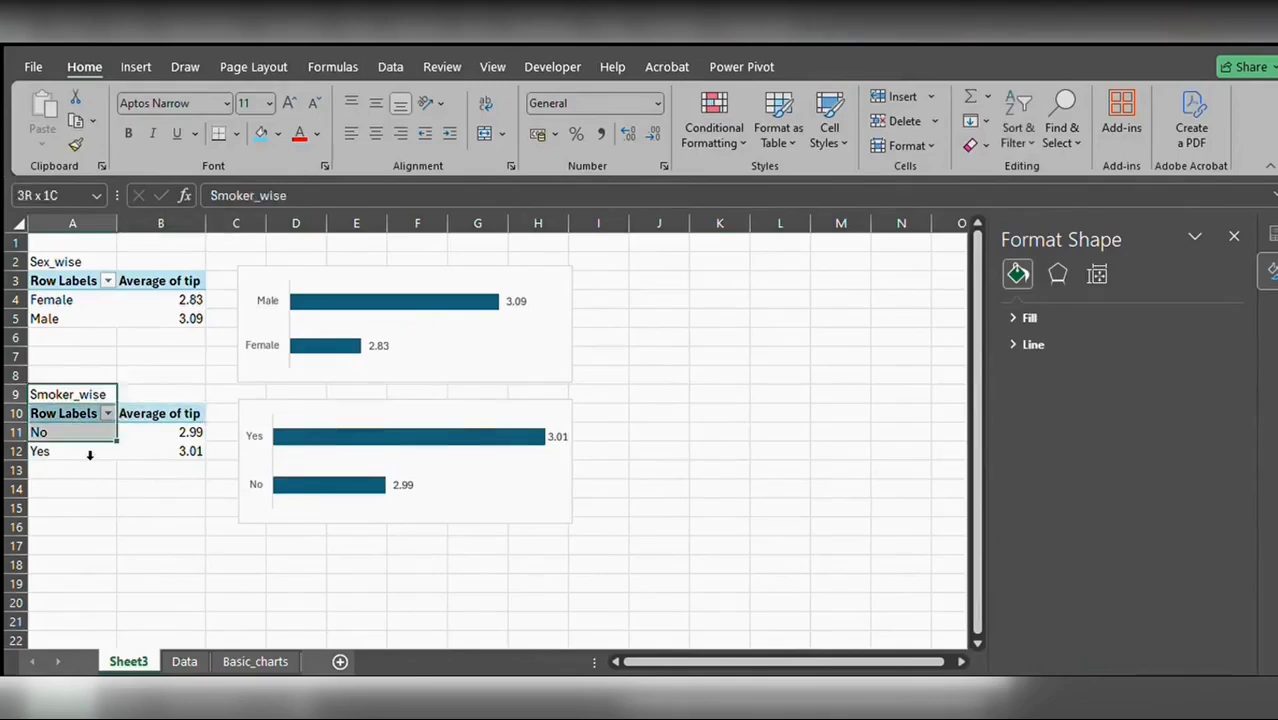
pyautogui.hotkey('shift', 'Down')
pyautogui.hotkey('shift', 'Right')
pyautogui.hotkey('ctrl', 'c')
pyautogui.press('Down')
pyautogui.press('Down')
pyautogui.press('Down')
pyautogui.press('Down')
pyautogui.press('Down')
pyautogui.press('Down')
pyautogui.press('Down')
pyautogui.press('Down')
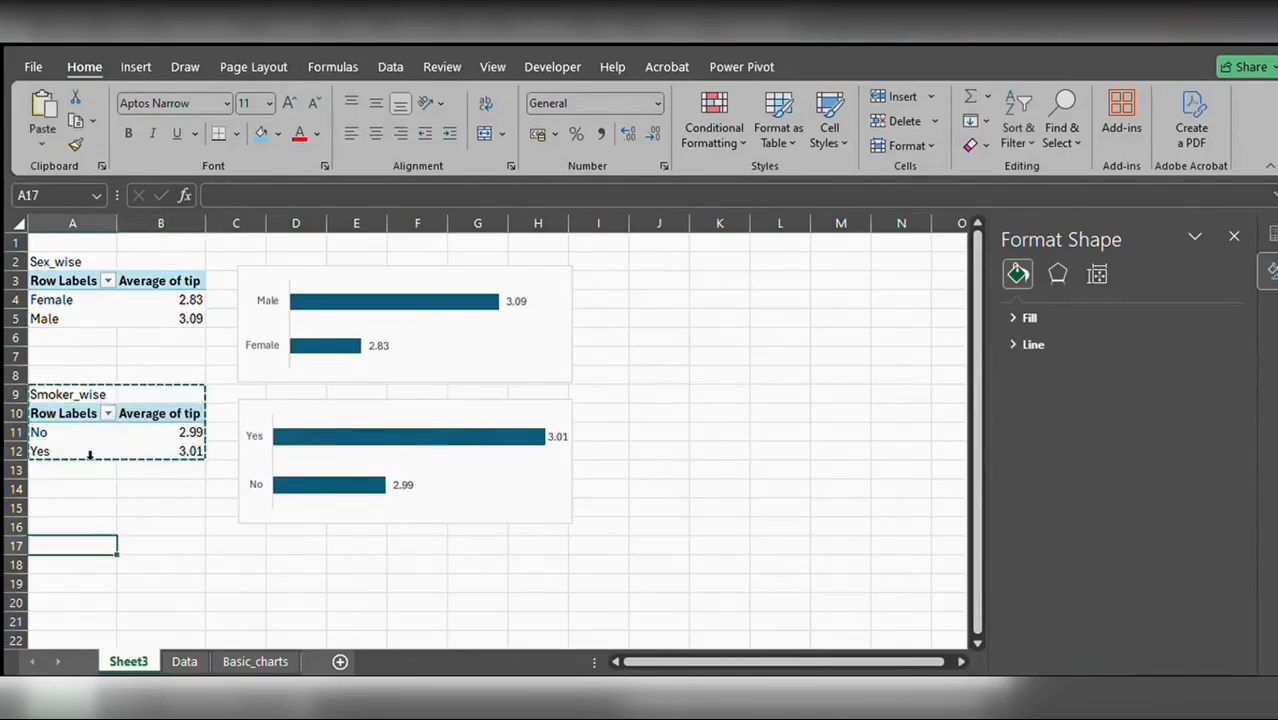
pyautogui.hotkey('ctrl', 'v')
# Step: Replace the smoker row field with day in the pasted pivot table below A17
pyautogui.click(149, 597)
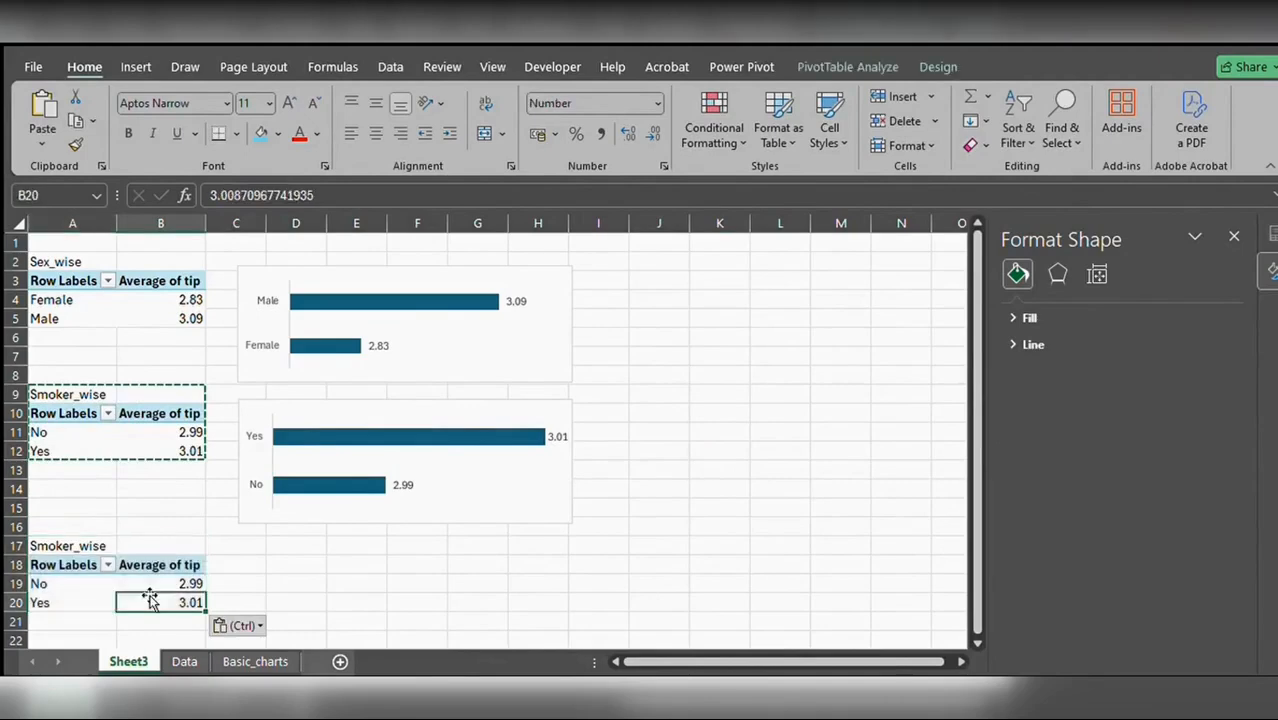
pyautogui.click(99, 588)
pyautogui.click(850, 67)
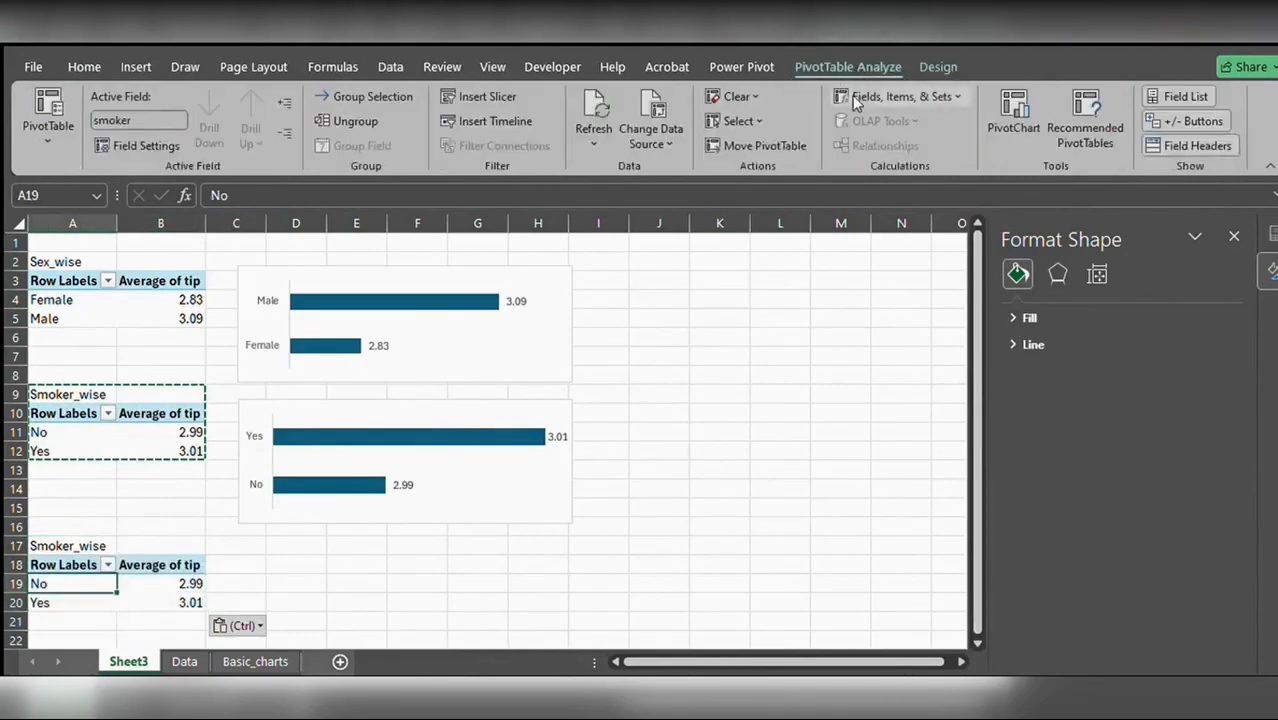
pyautogui.click(95, 610)
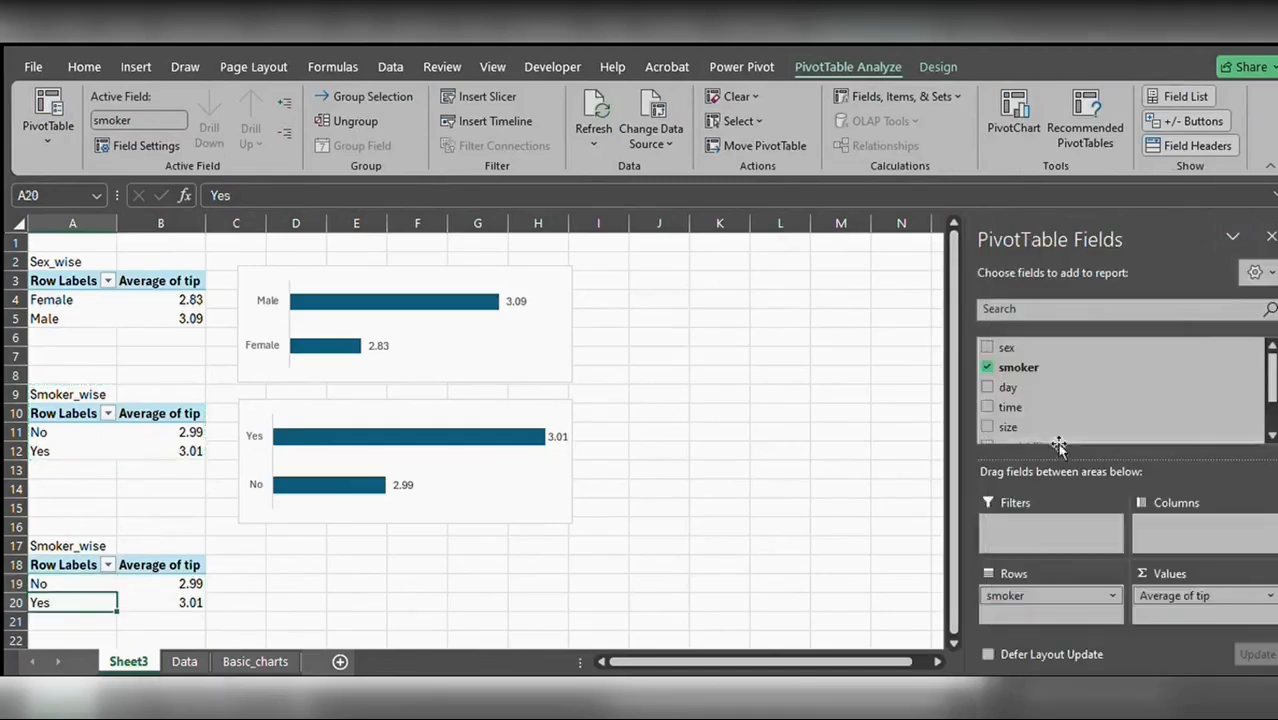
pyautogui.click(987, 366)
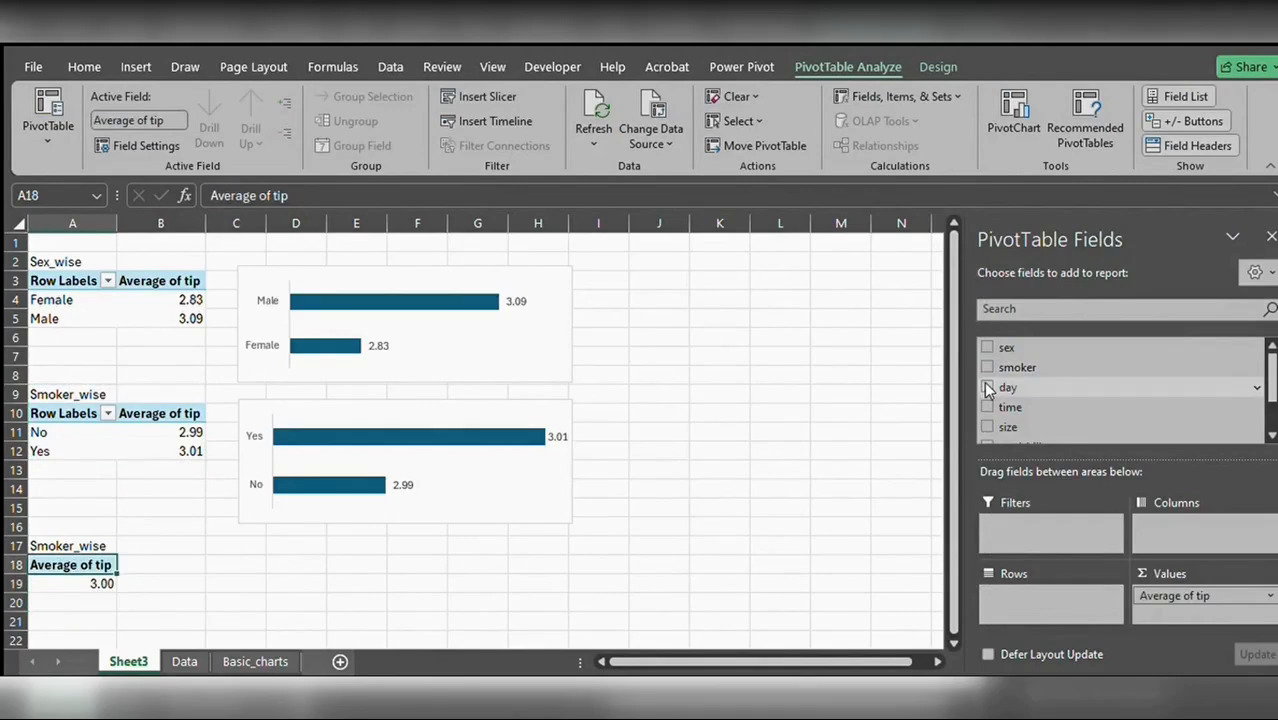
pyautogui.click(986, 386)
# Step: Change the heading in A17 above the third pivot table to Day_wise
pyautogui.click(57, 545)
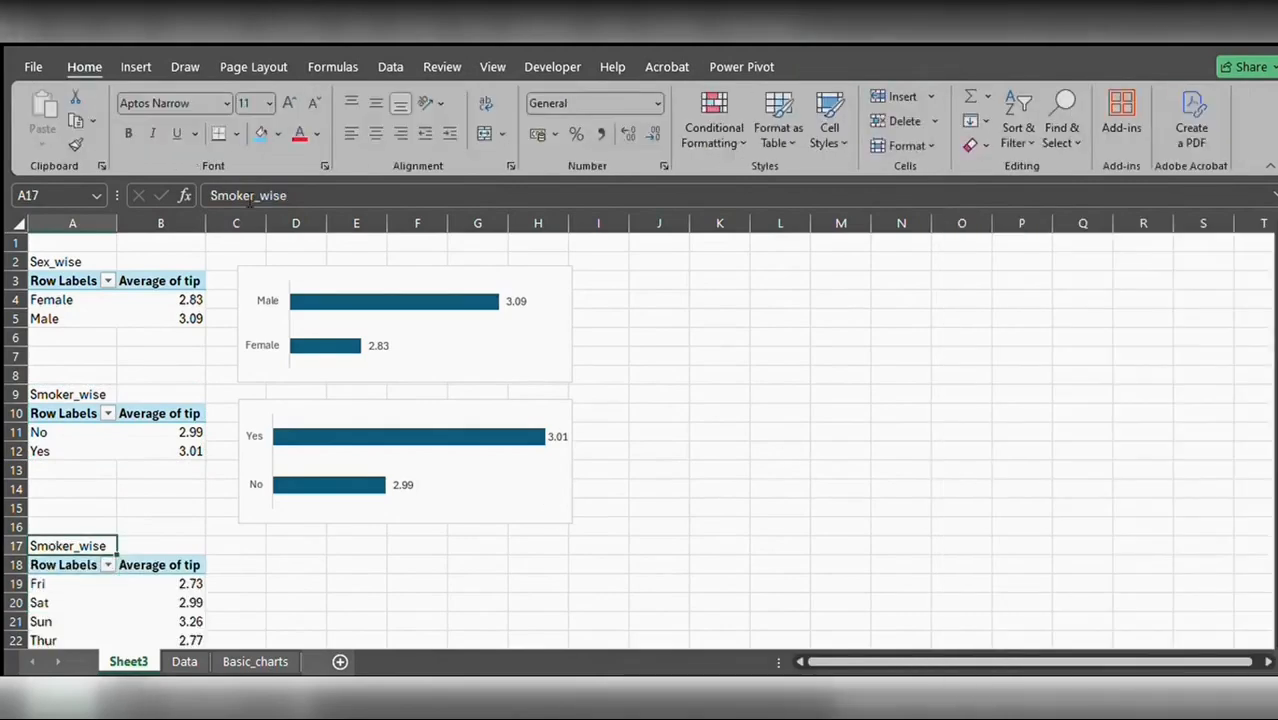
pyautogui.write('Day_wise')
pyautogui.press('Tab')
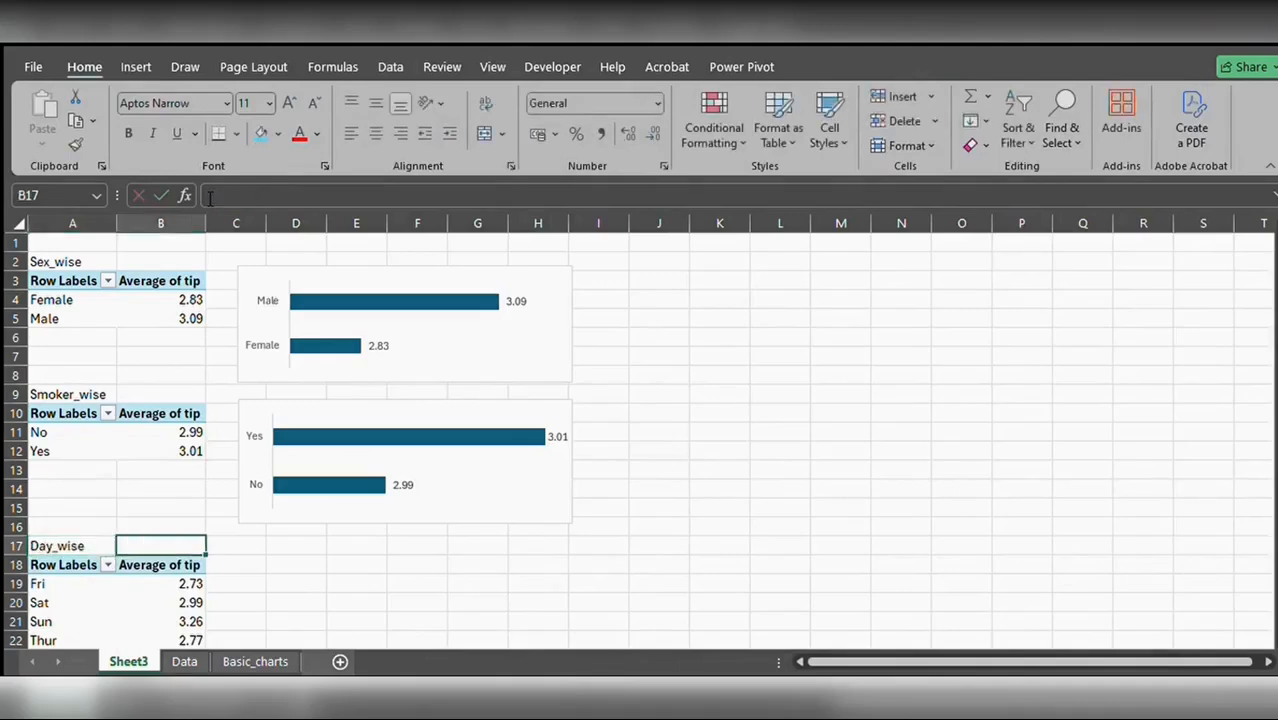
# Step: Insert a clustered column pivot chart from the Day_wise pivot table
pyautogui.scroll(-3, 340, 575)
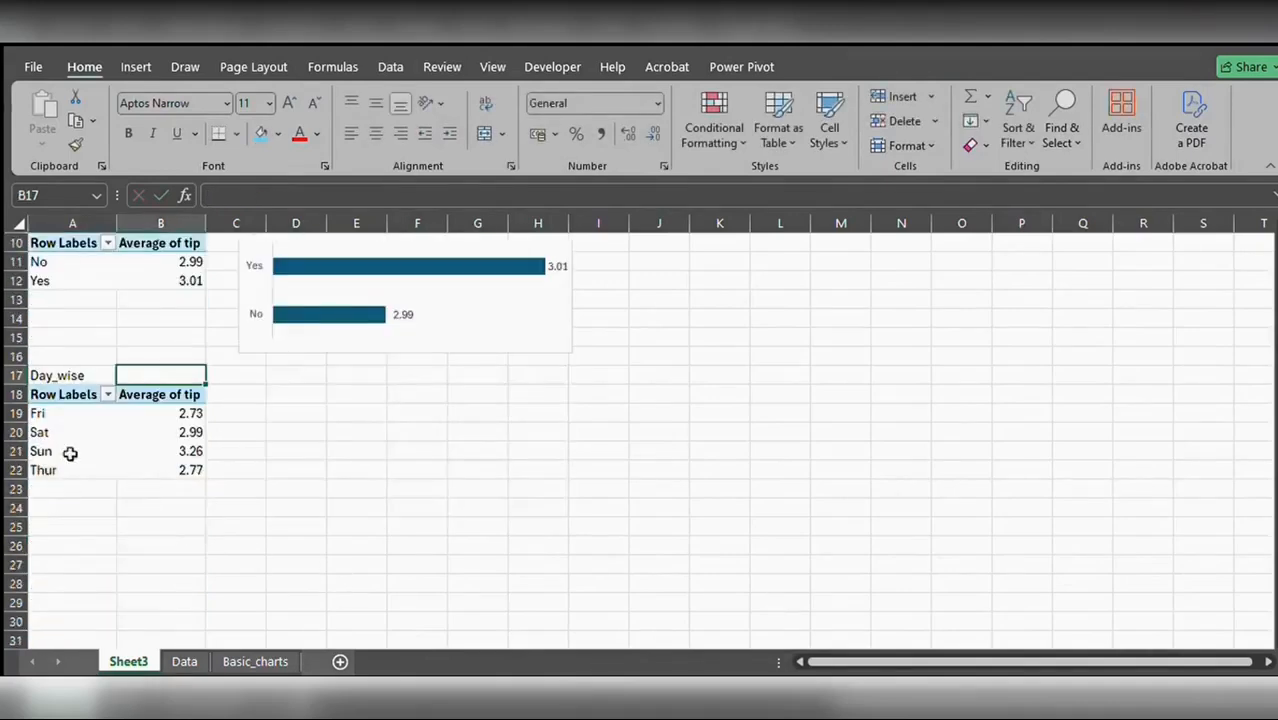
pyautogui.click(54, 420)
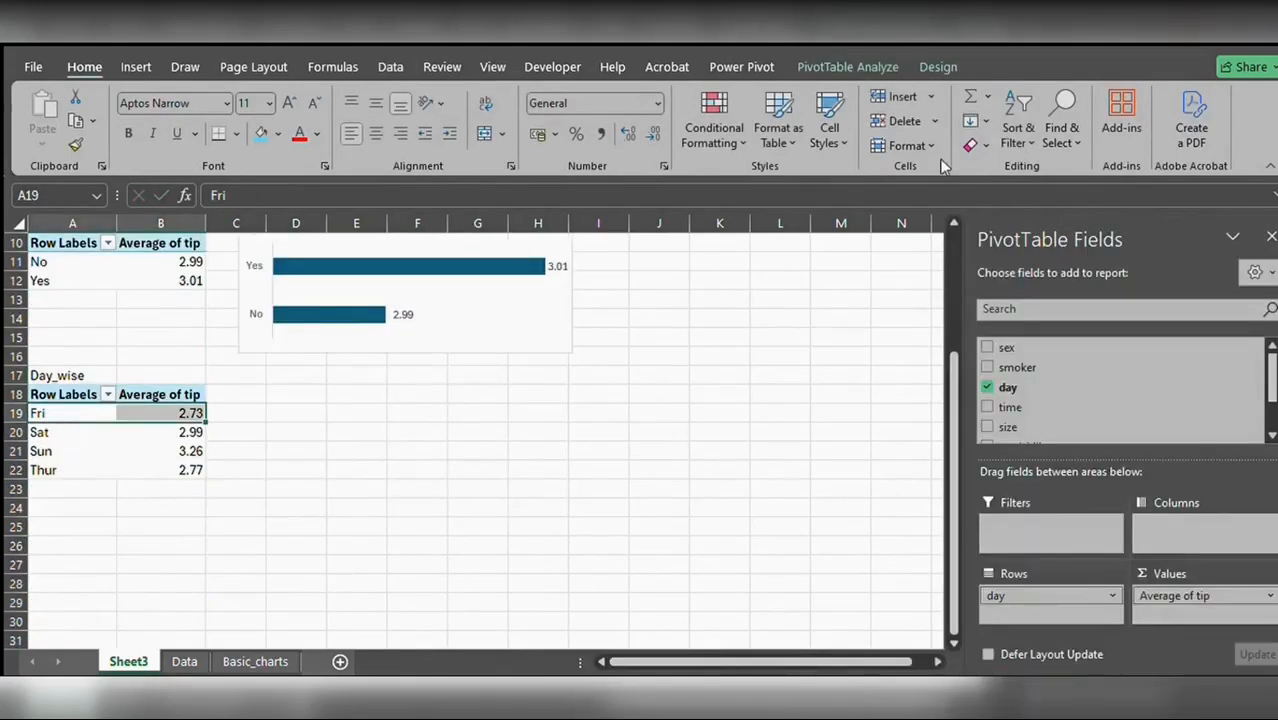
pyautogui.click(848, 66)
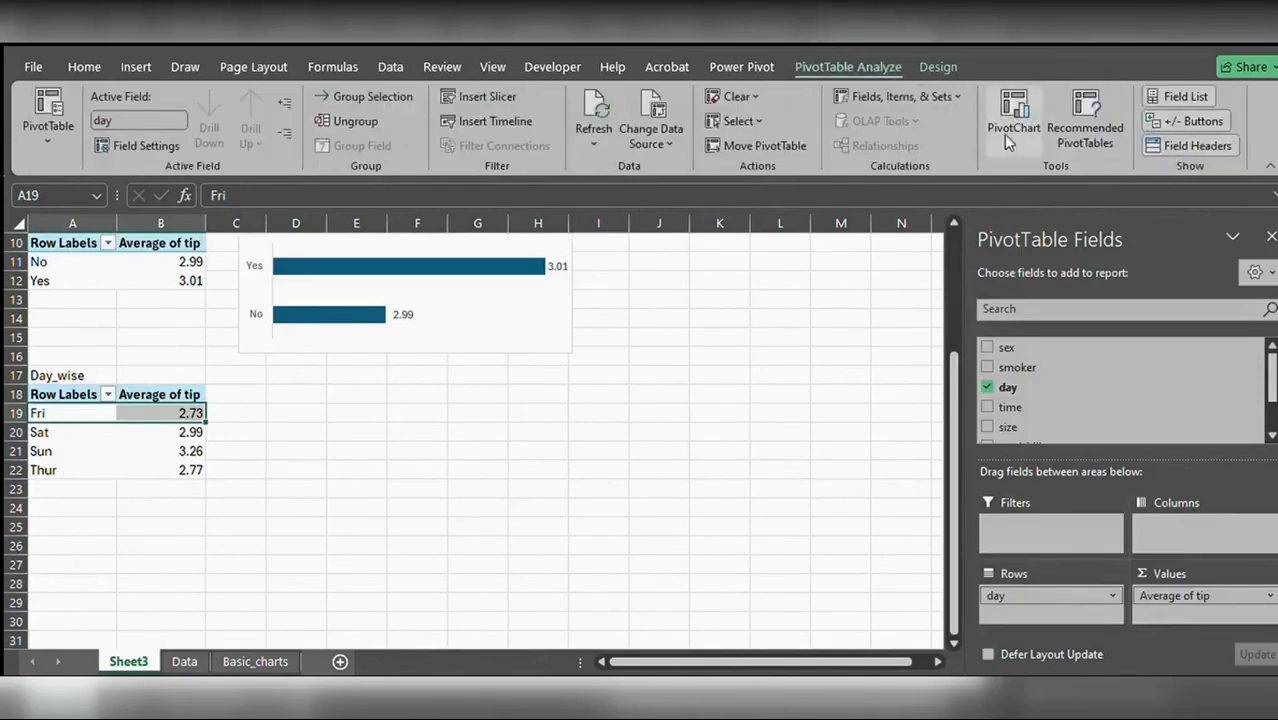
pyautogui.hotkey('alt', 'F1')
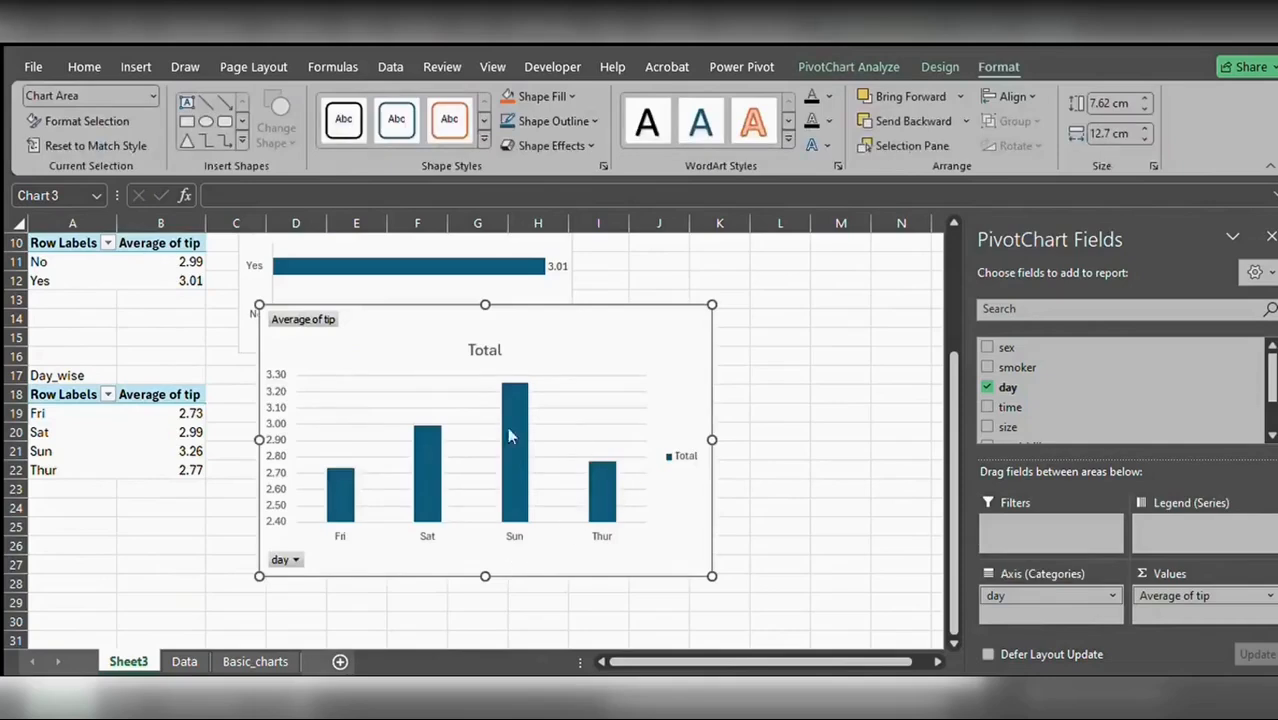
# Step: Strip the day chart of its field buttons, value axis, gridlines, title and legend, and add data labels to its columns
pyautogui.click(291, 396)
pyautogui.press('Delete')
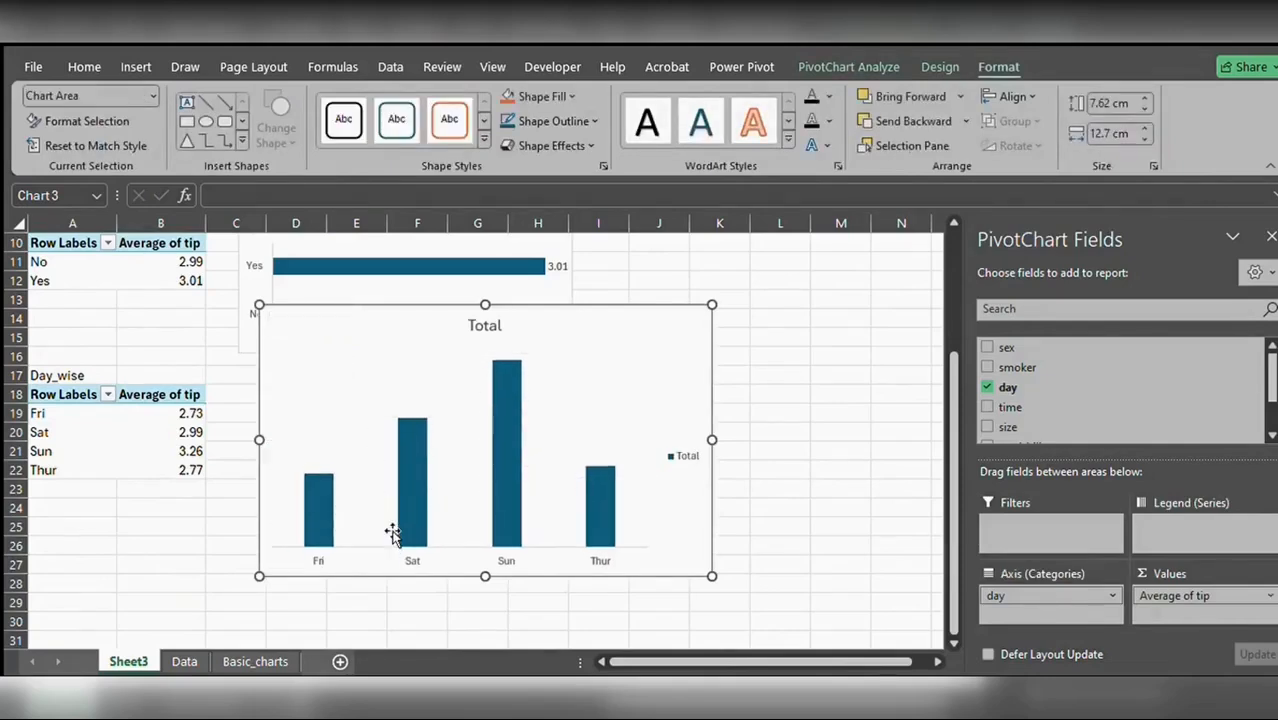
pyautogui.click(462, 318)
pyautogui.press('Delete')
pyautogui.click(675, 455)
pyautogui.press('Delete')
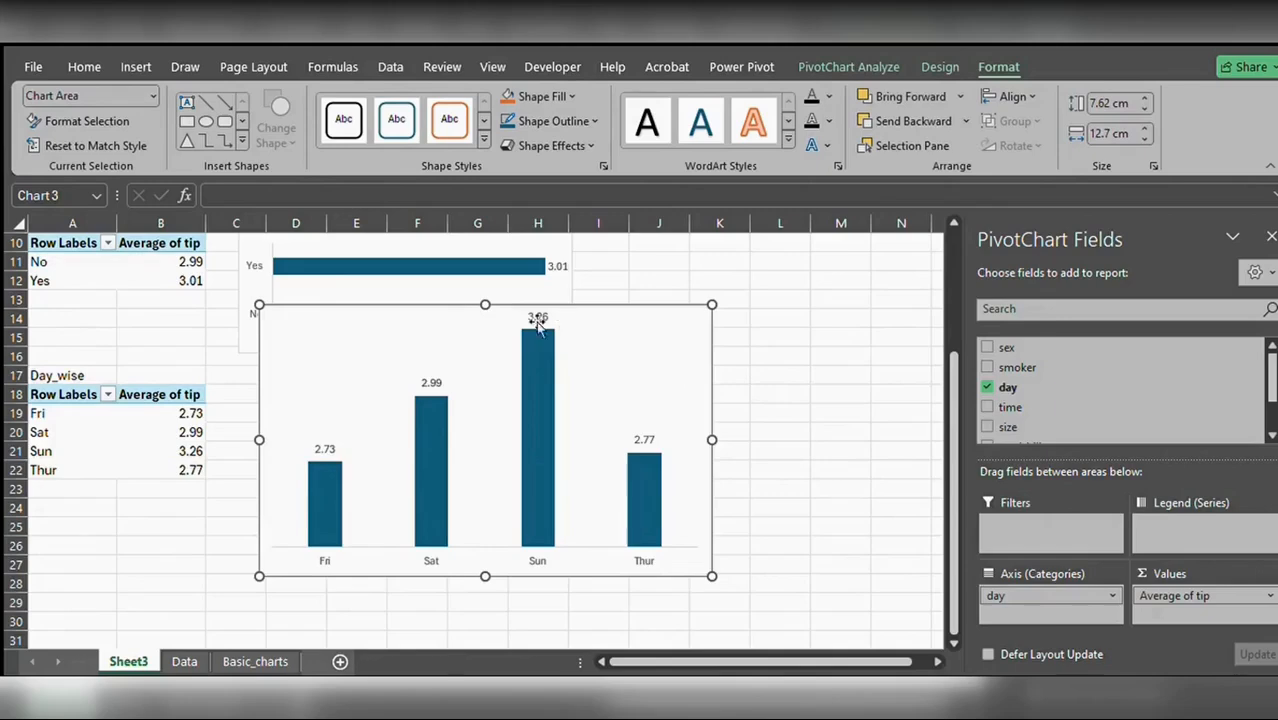
# Step: Shrink the day chart to about 3.57 × 9.29 cm and place it beside its pivot table, below the smoker chart
pyautogui.moveTo(485, 304); pyautogui.dragTo(460, 430)
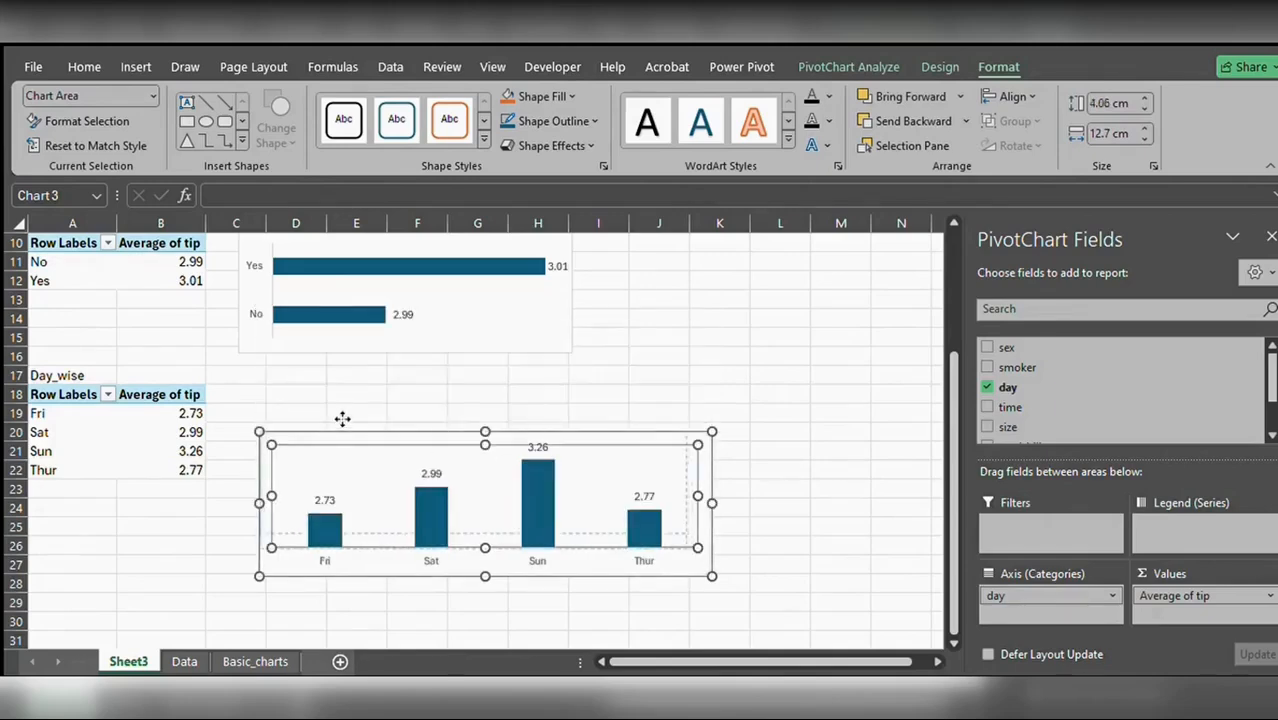
pyautogui.click(300, 515)
pyautogui.moveTo(285, 570); pyautogui.dragTo(269, 514)
pyautogui.moveTo(695, 519); pyautogui.dragTo(685, 502)
pyautogui.moveTo(620, 443); pyautogui.dragTo(573, 440)
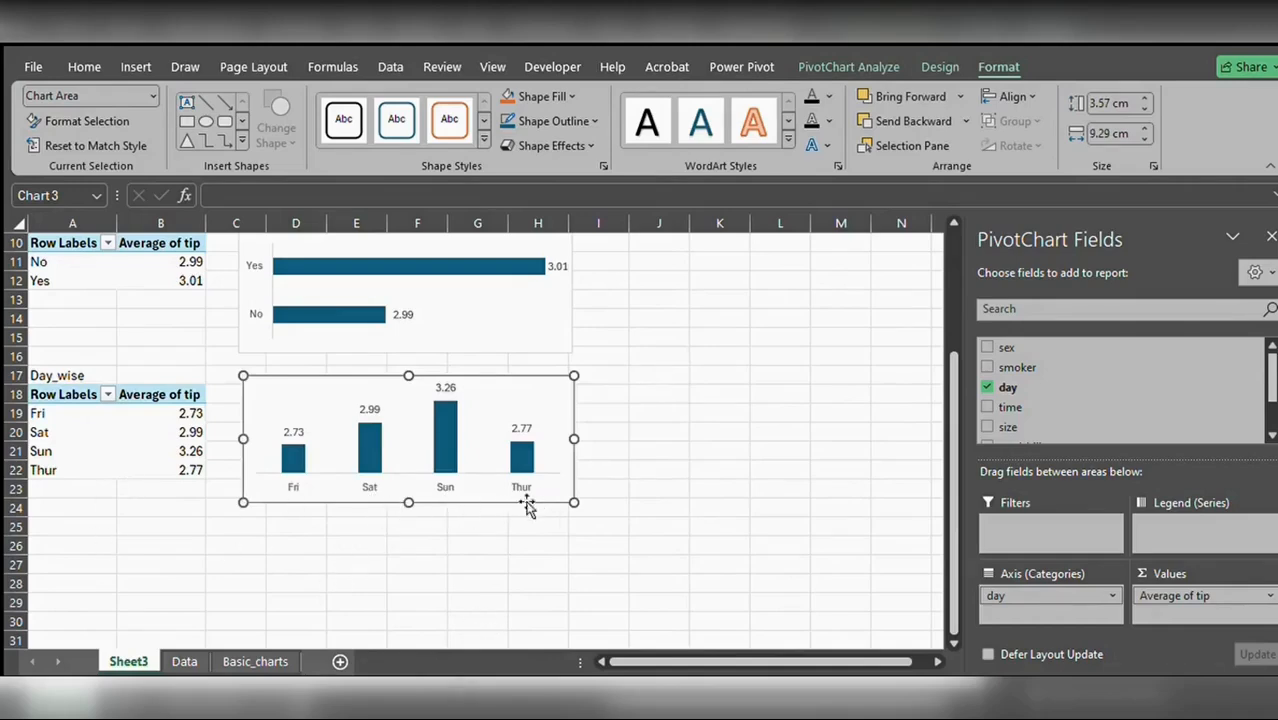
# Step: Reorder the days in the Day_wise pivot table by moving Thur above Fri
pyautogui.click(61, 480)
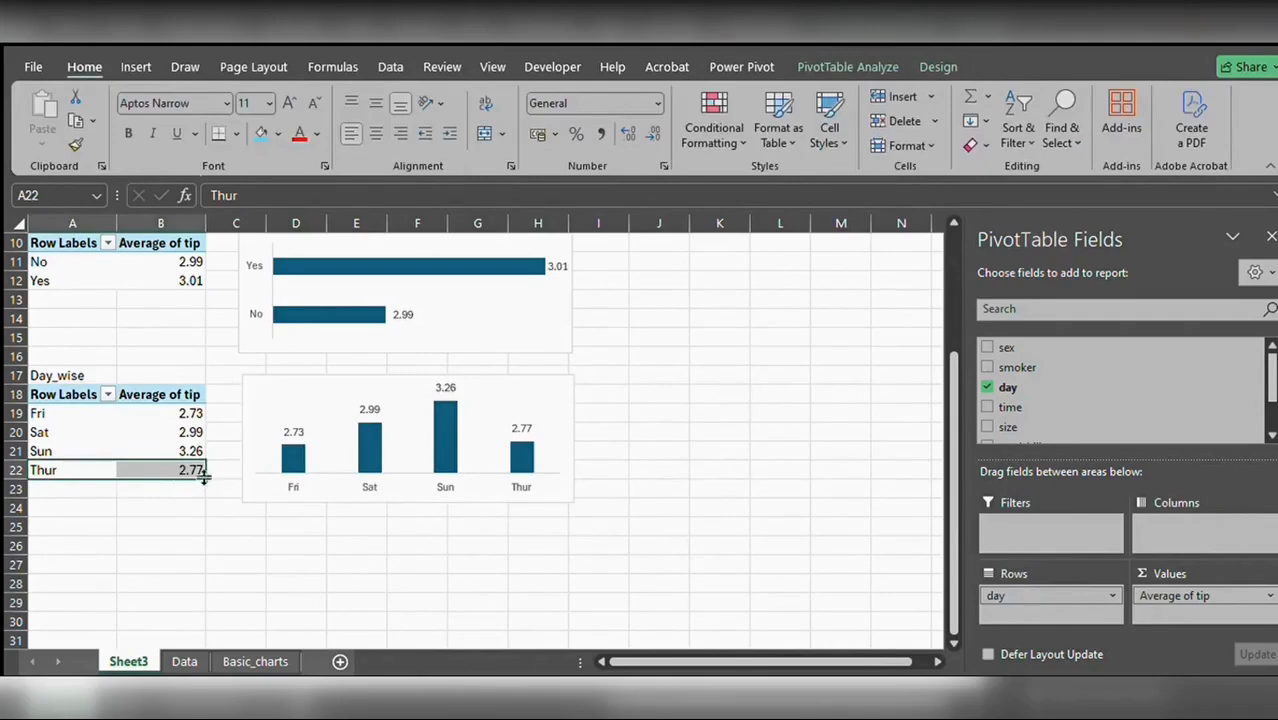
pyautogui.moveTo(203, 478); pyautogui.dragTo(203, 462)
pyautogui.hotkey('ctrl', 'z')
pyautogui.moveTo(203, 472); pyautogui.dragTo(203, 412)
pyautogui.click(146, 533)
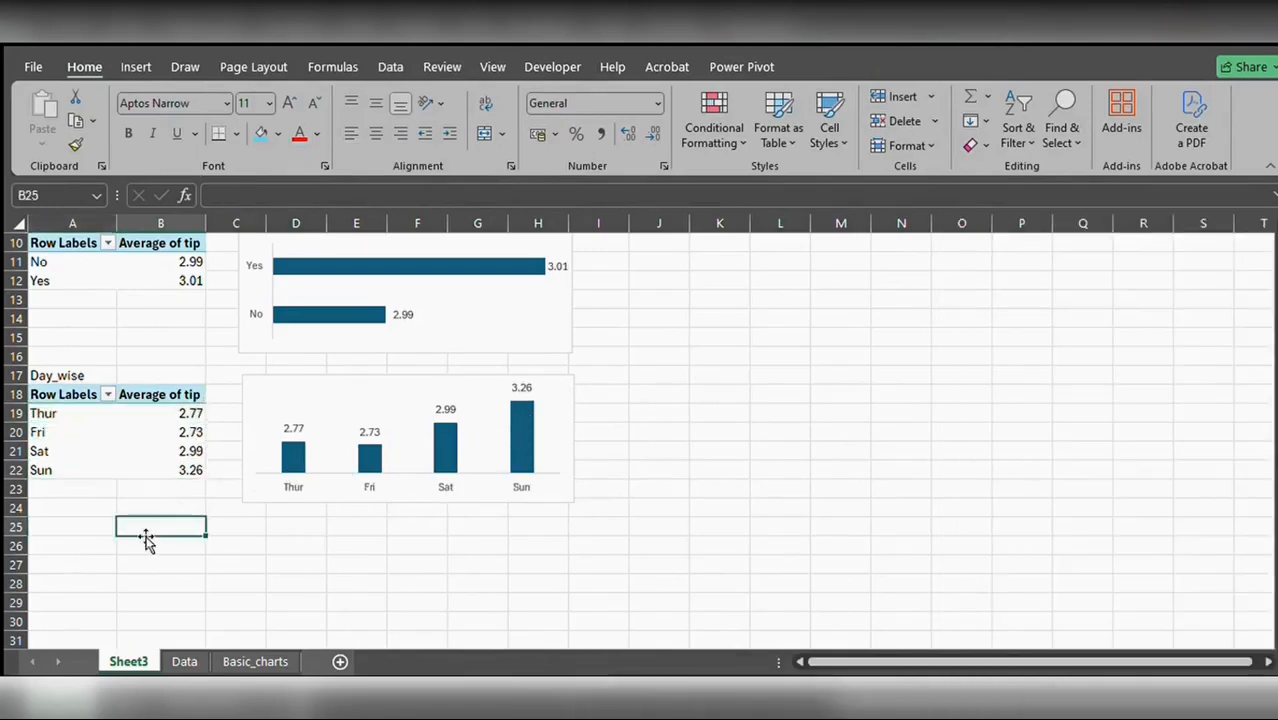
# Step: Copy the Day_wise heading and pivot table in A17:B22 and paste them at A27
pyautogui.click(127, 471)
pyautogui.click(78, 432)
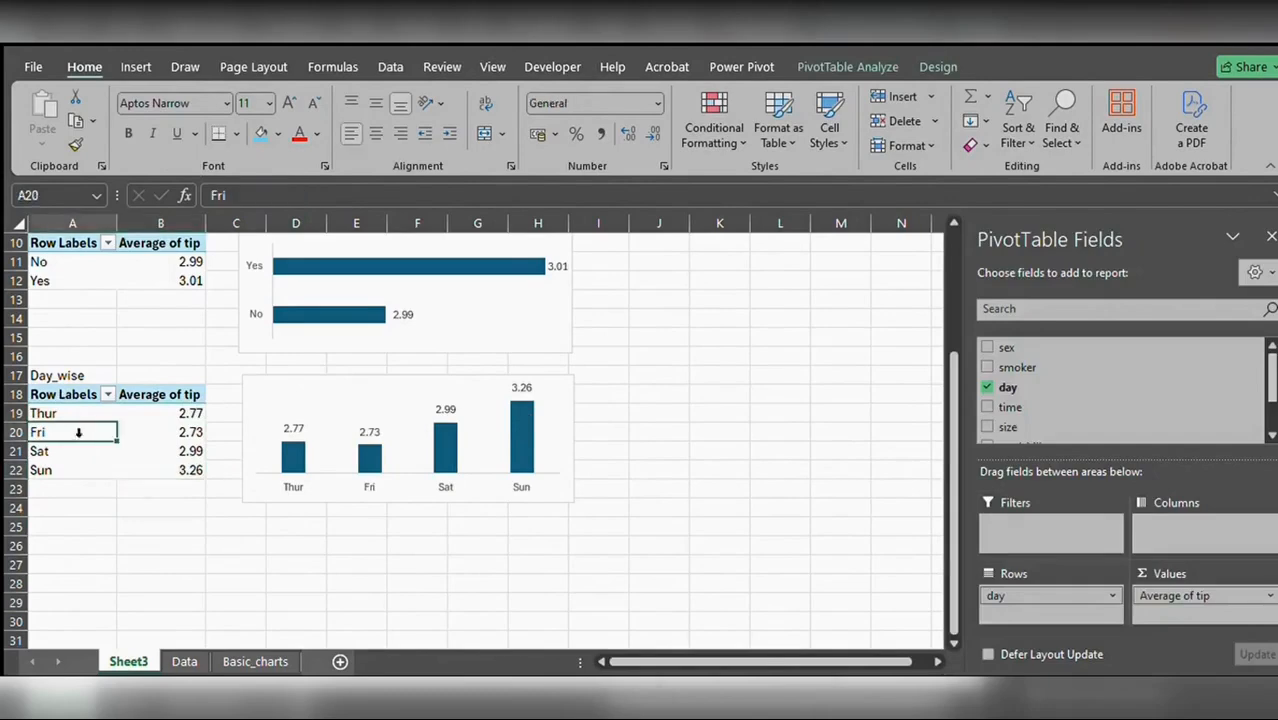
pyautogui.hotkey('ctrl', 'a')
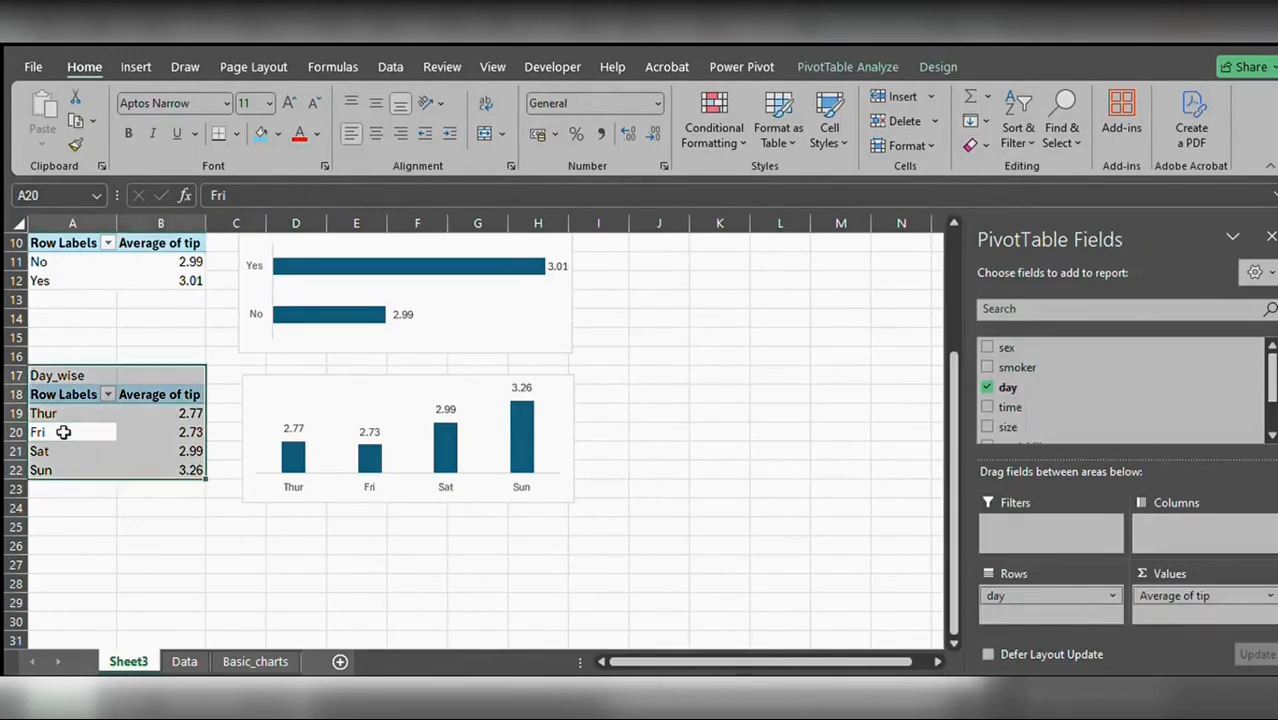
pyautogui.hotkey('ctrl', 'c')
pyautogui.click(80, 562)
pyautogui.hotkey('ctrl', 'v')
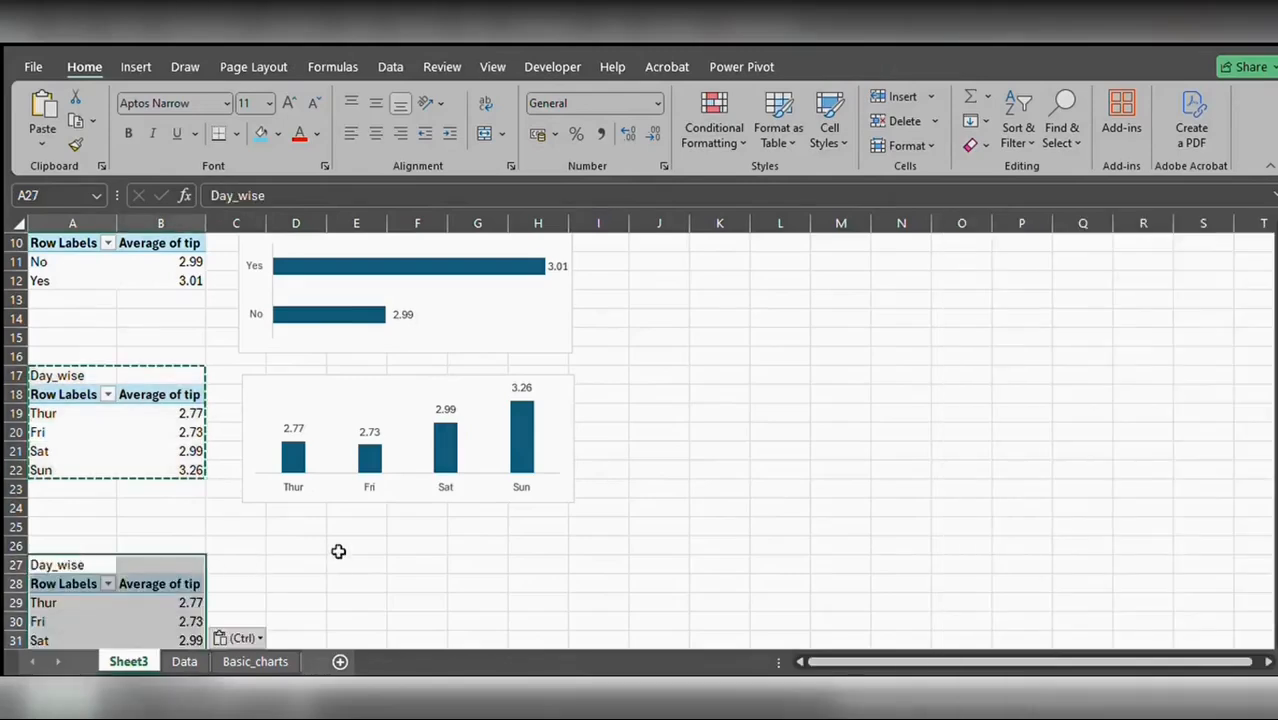
# Step: Replace the day row field with time in the pasted pivot table below A27
pyautogui.scroll(-2, 338, 551)
pyautogui.click(97, 506)
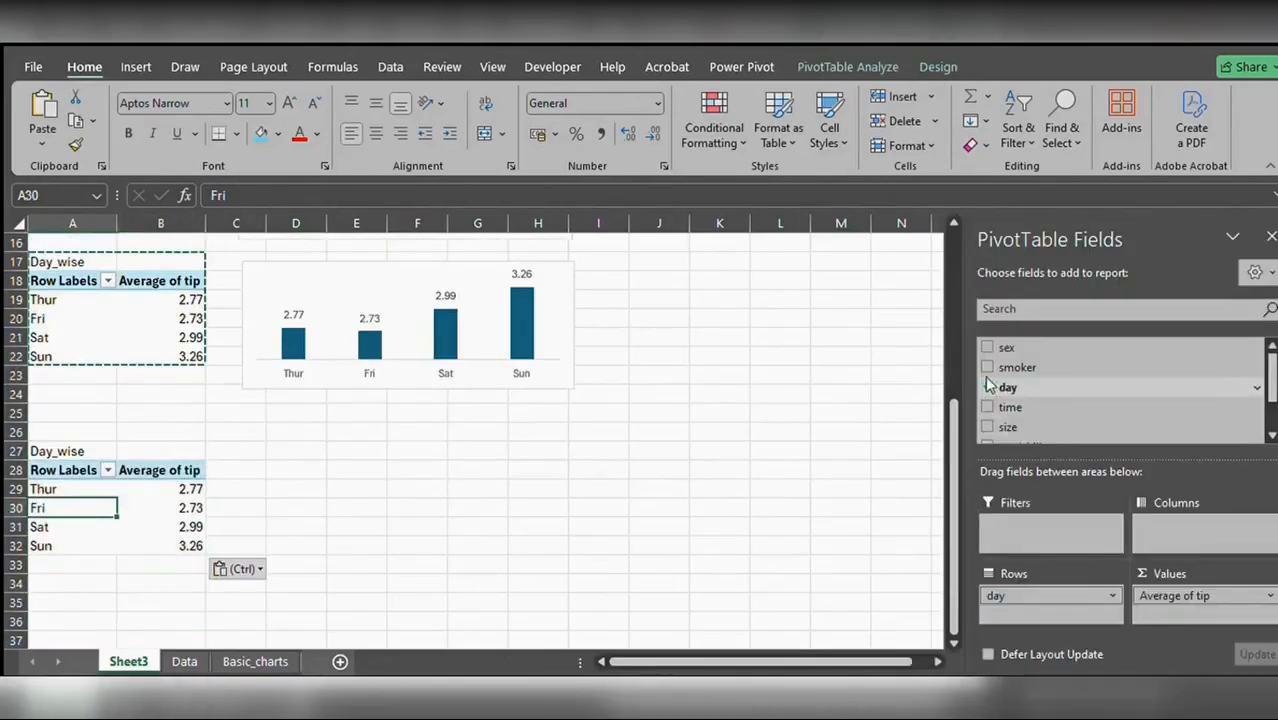
pyautogui.click(988, 389)
pyautogui.click(988, 408)
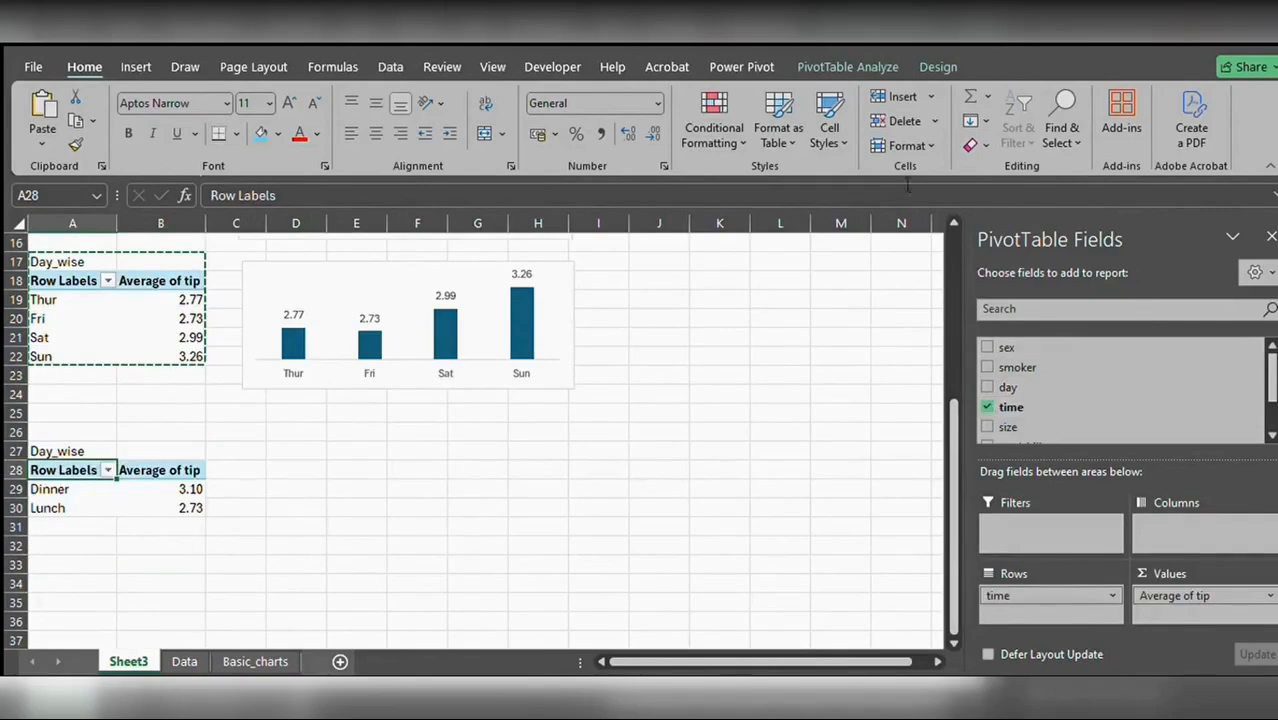
# Step: Insert a clustered bar pivot chart from the time pivot table and remove its title, field buttons, gridlines and legend
pyautogui.click(847, 66)
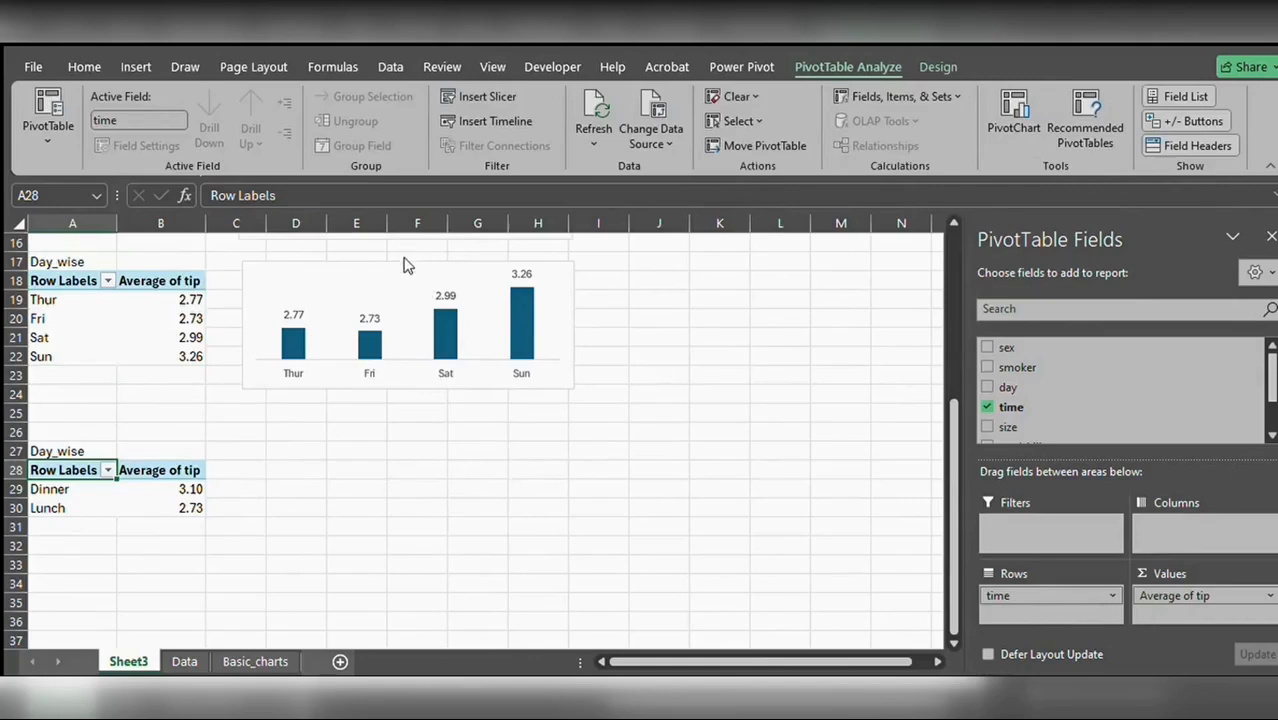
pyautogui.hotkey('alt', 'F1')
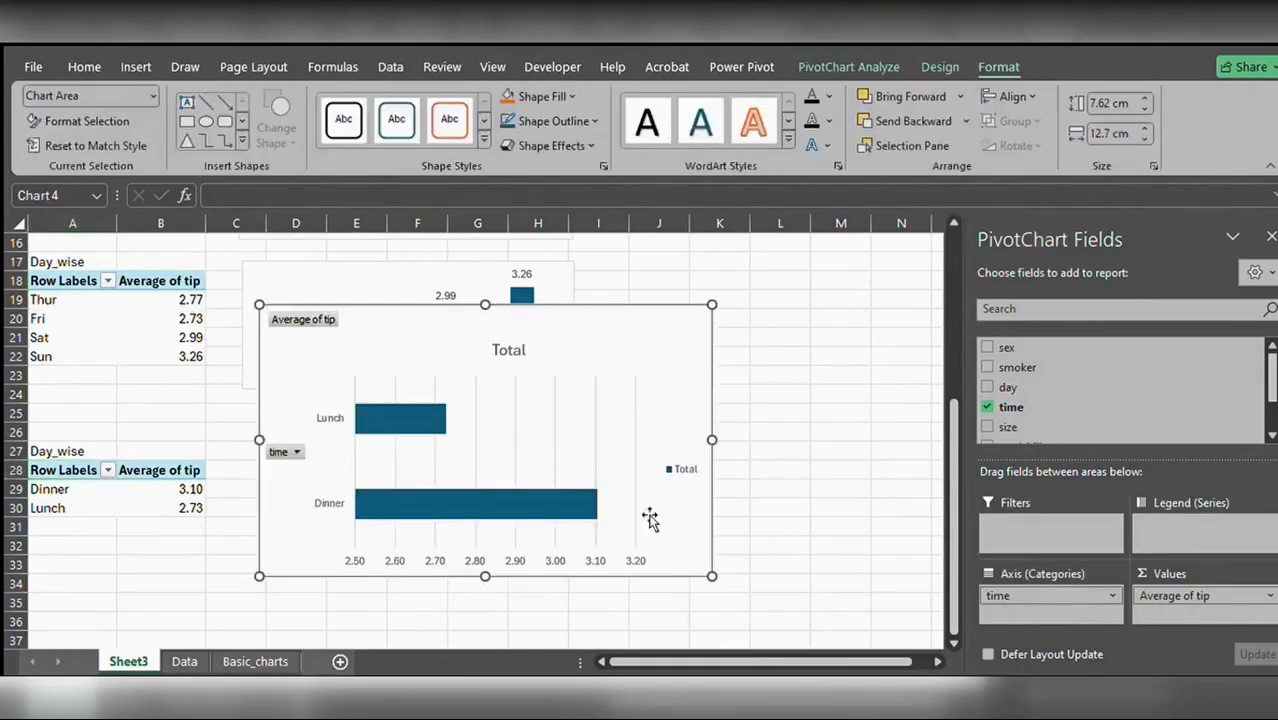
pyautogui.click(508, 348)
pyautogui.press('Delete')
pyautogui.click(316, 320)
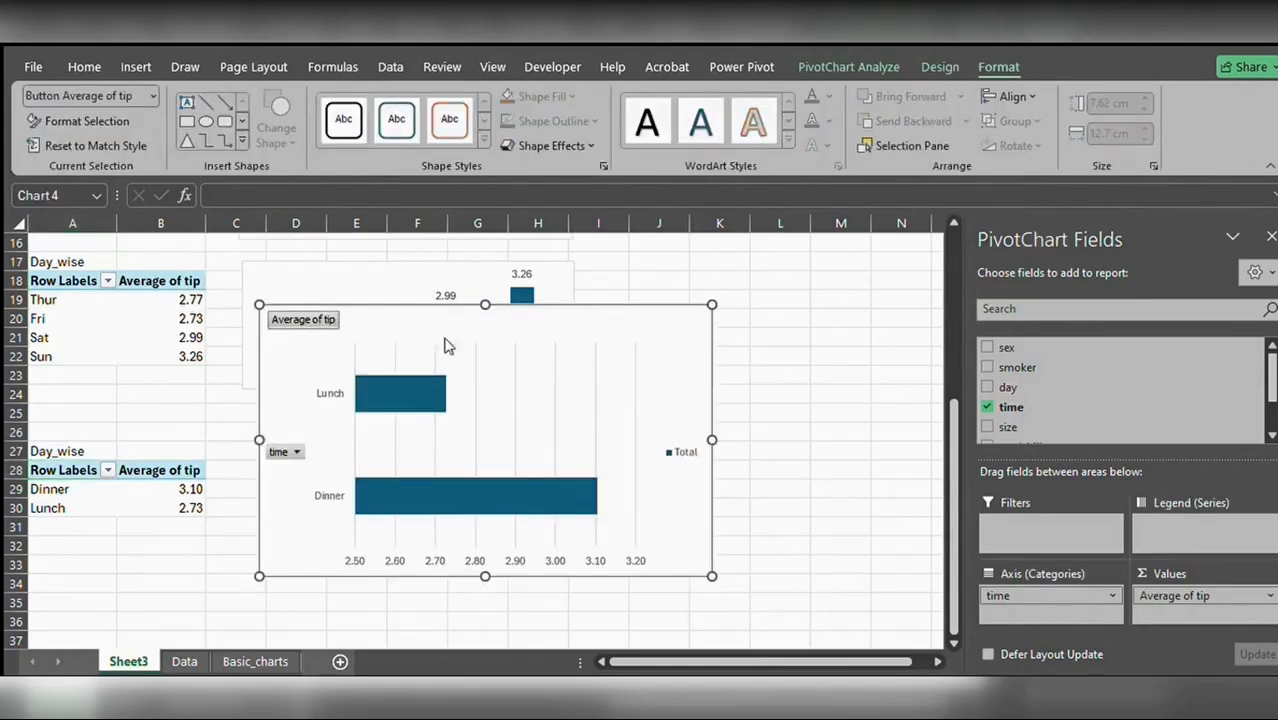
pyautogui.press('Delete')
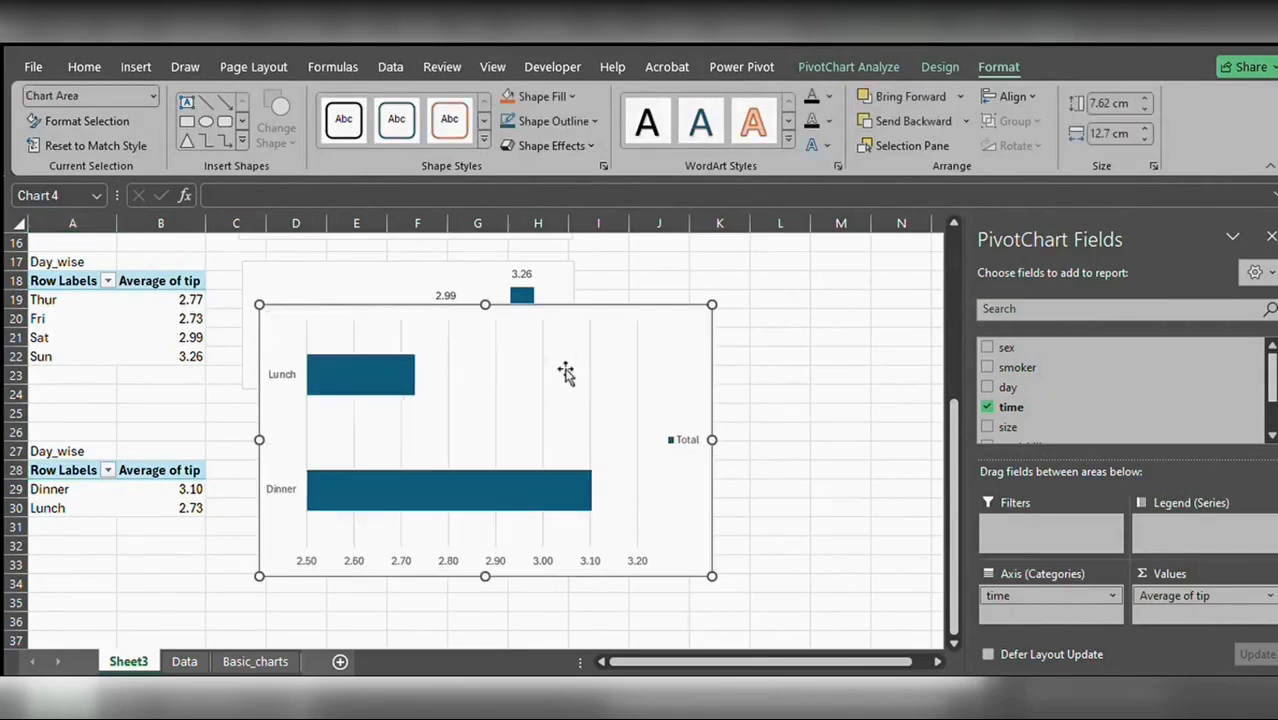
pyautogui.click(608, 377)
pyautogui.click(686, 438)
pyautogui.press('Delete')
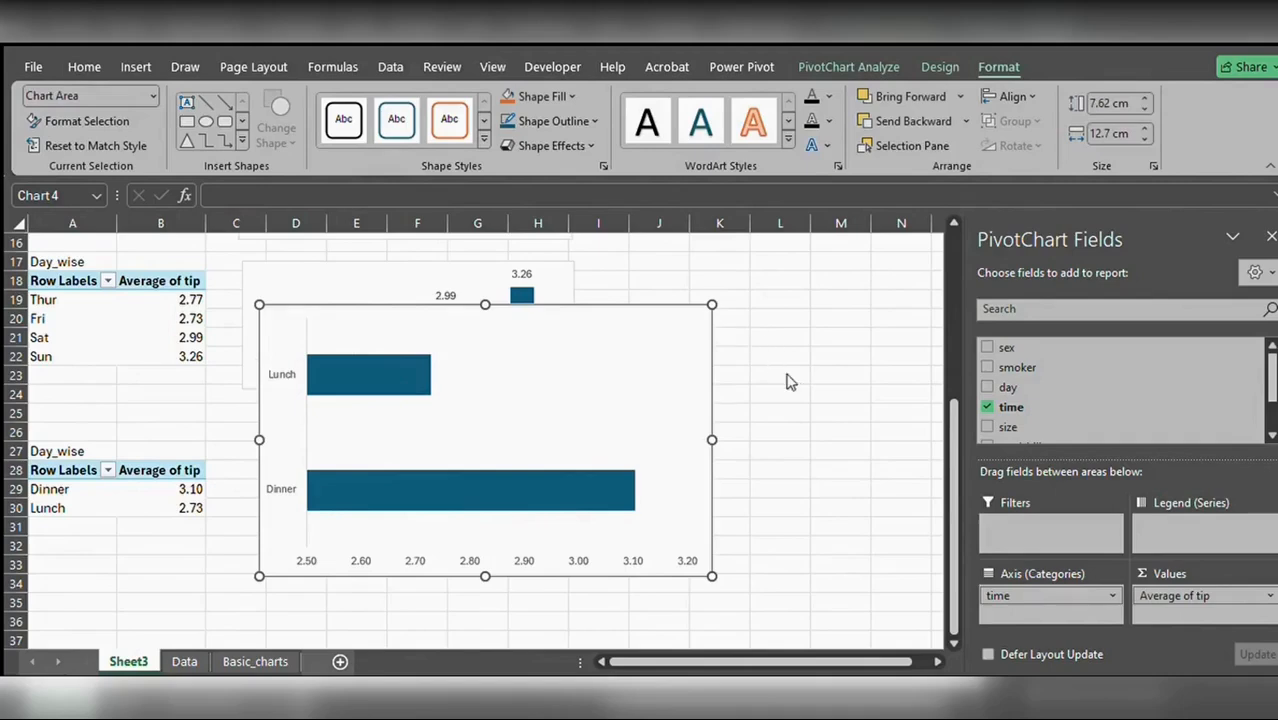
# Step: Shrink the time chart to about 3.61 × 9.13 cm beside its pivot table and add data labels to its bars
pyautogui.moveTo(712, 305); pyautogui.dragTo(574, 497)
pyautogui.click(515, 478)
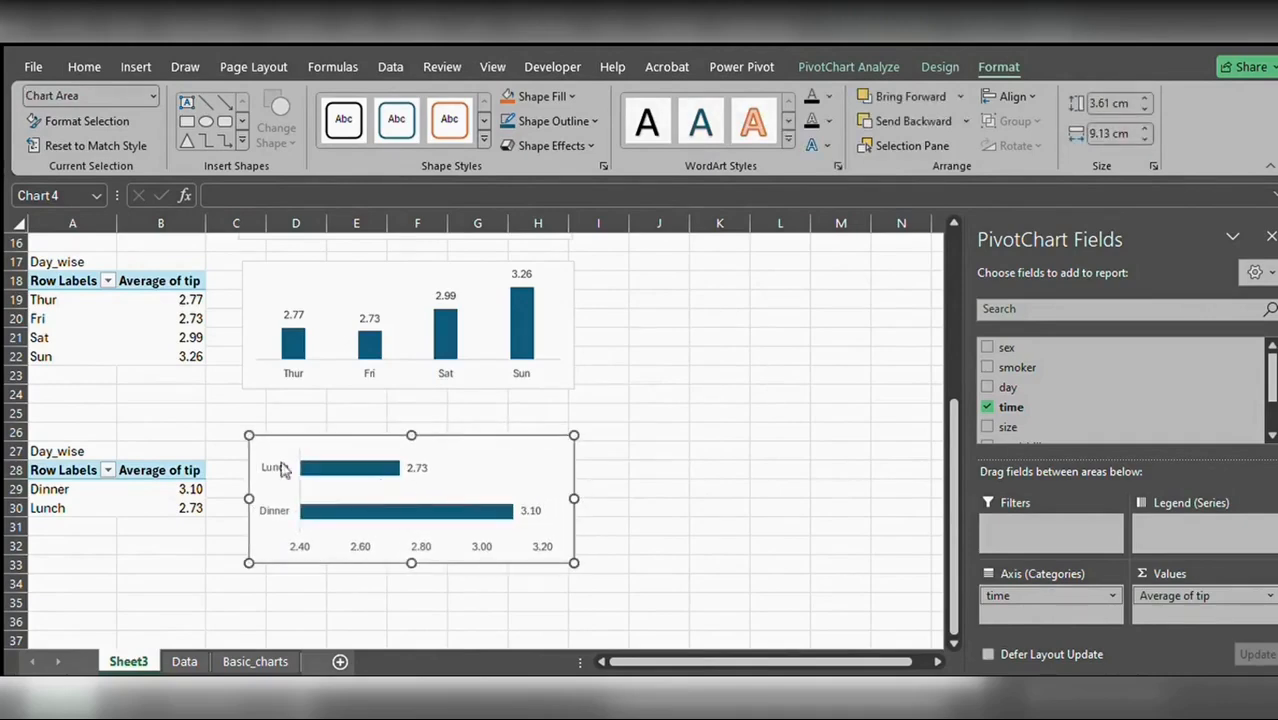
# Step: Change the heading in A27 above the fourth pivot table to Time_wise
pyautogui.click(40, 447)
pyautogui.click(229, 197)
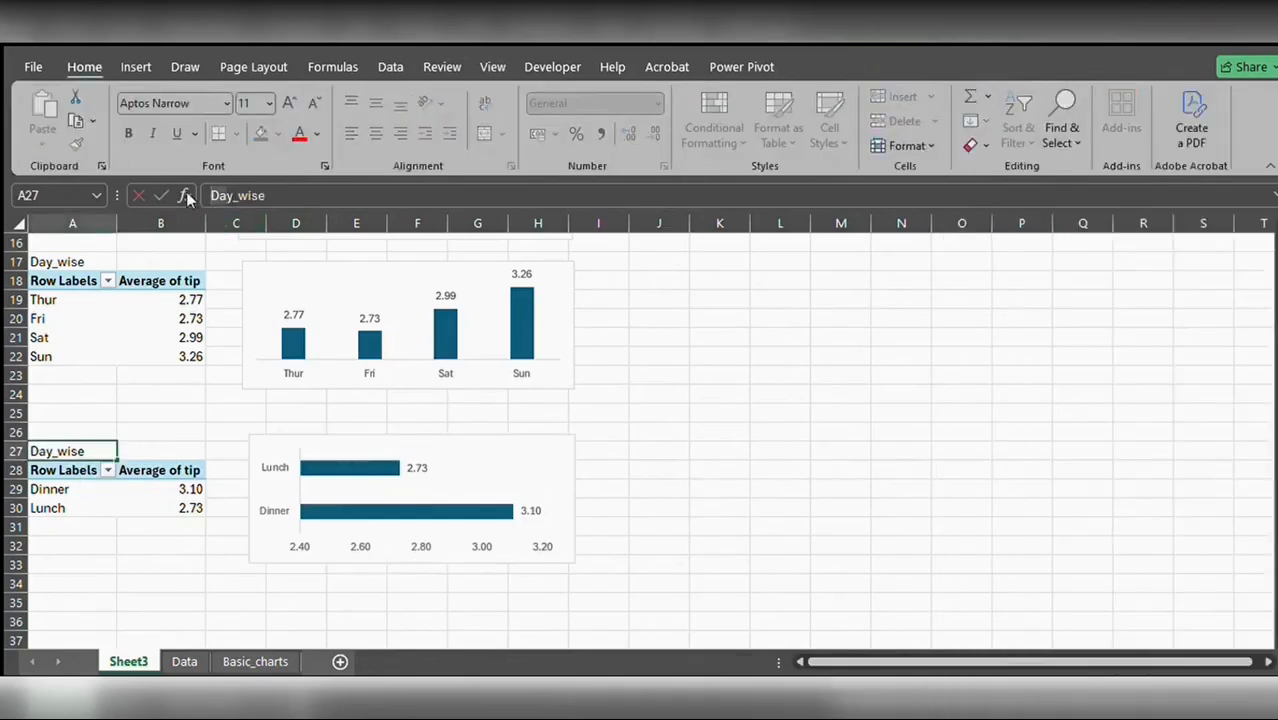
pyautogui.press('BackSpace')
pyautogui.press('BackSpace')
pyautogui.press('BackSpace')
pyautogui.write('Time')
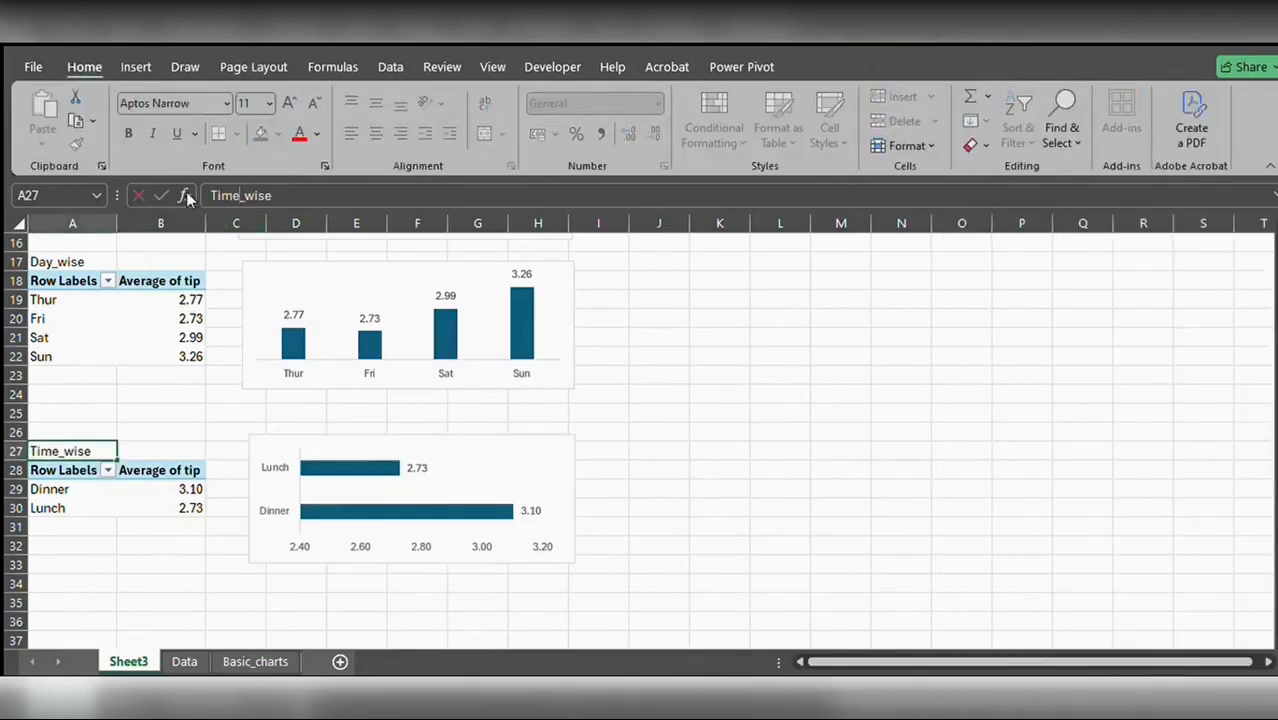
pyautogui.click(720, 431)
pyautogui.scroll(5, 550, 452)
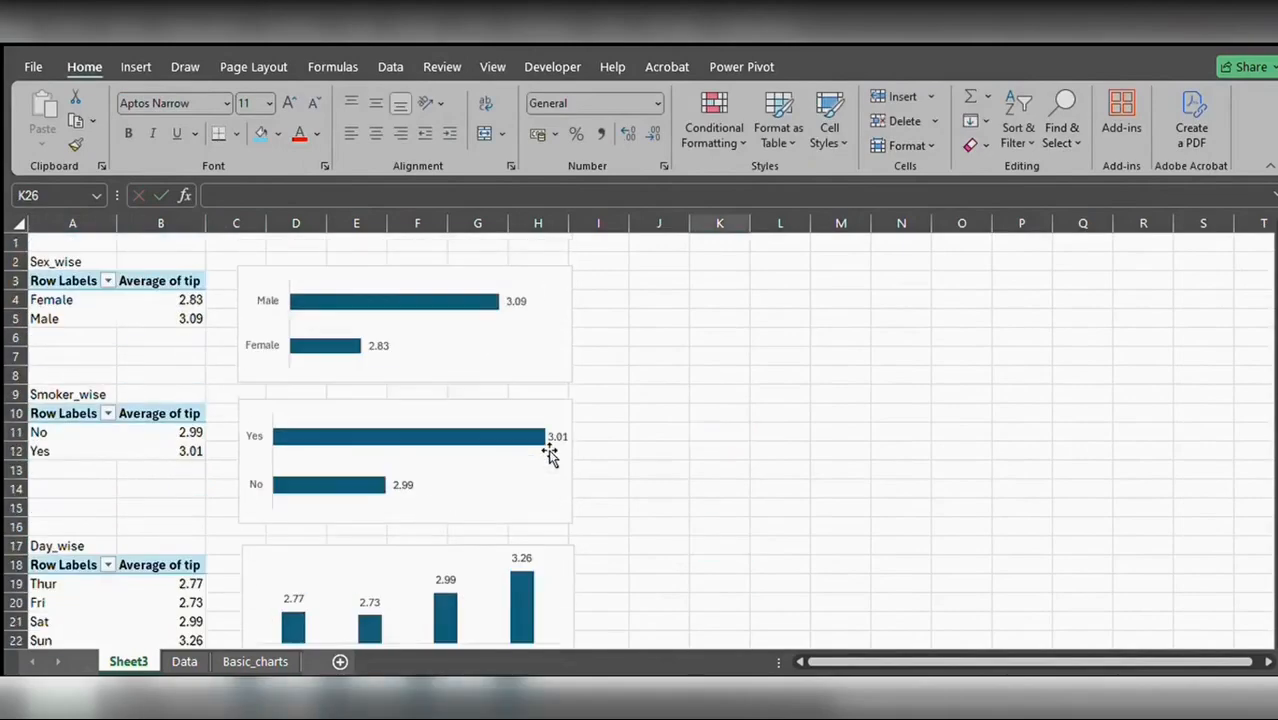
# Step: On the Data sheet, insert a scatter chart of the total_bill and tip columns with a linear trendline and axis titles
pyautogui.click(186, 662)
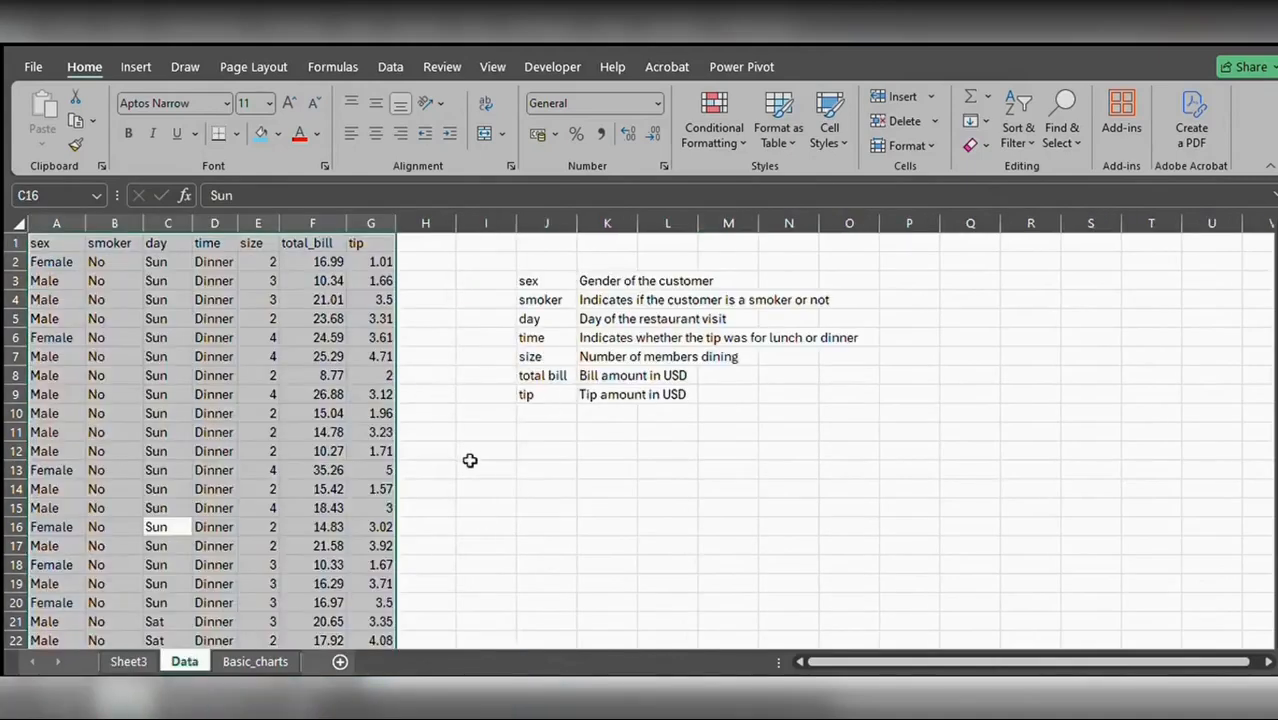
pyautogui.click(470, 463)
pyautogui.click(370, 242)
pyautogui.click(367, 230)
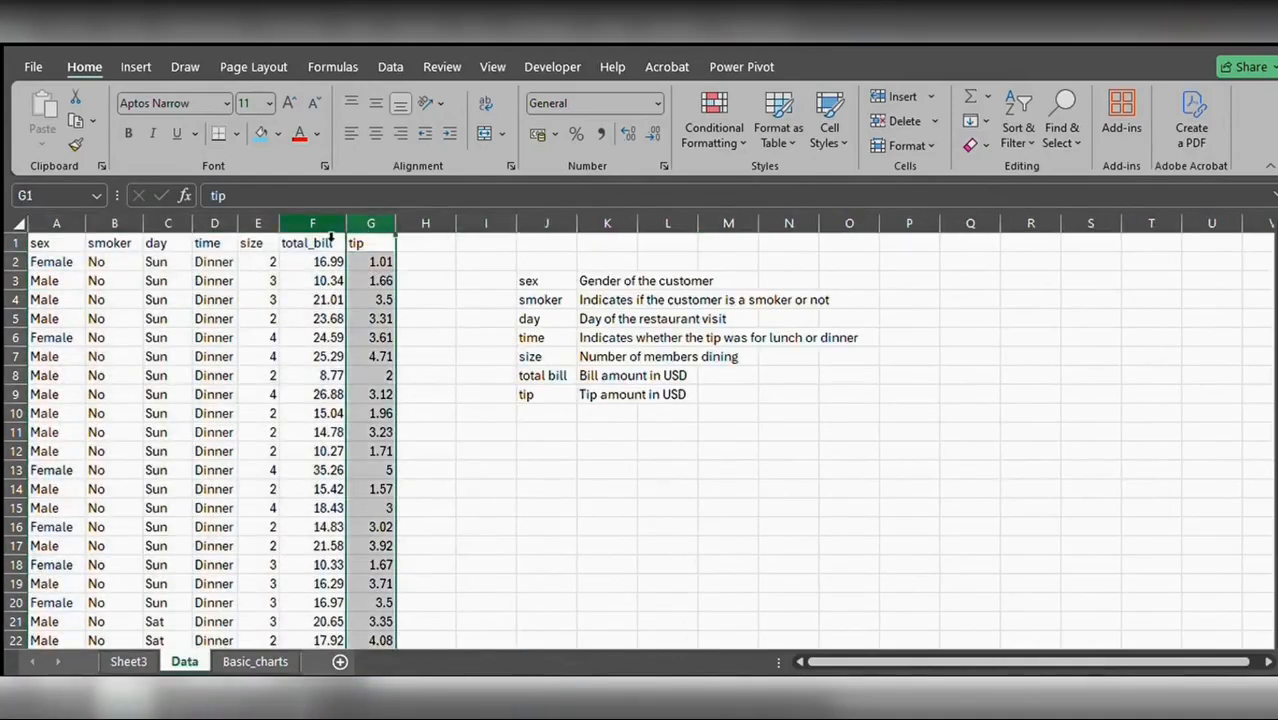
pyautogui.keyDown('shift'); pyautogui.click(331, 231); pyautogui.keyUp('shift')
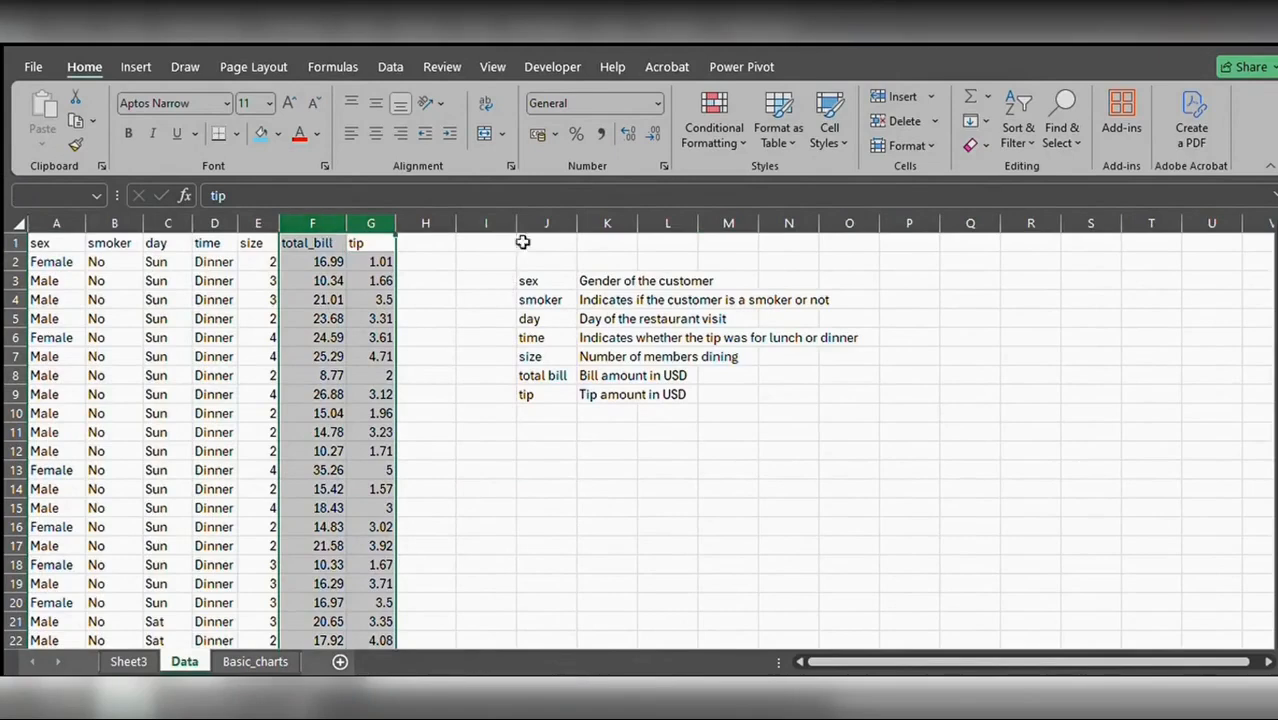
pyautogui.click(138, 66)
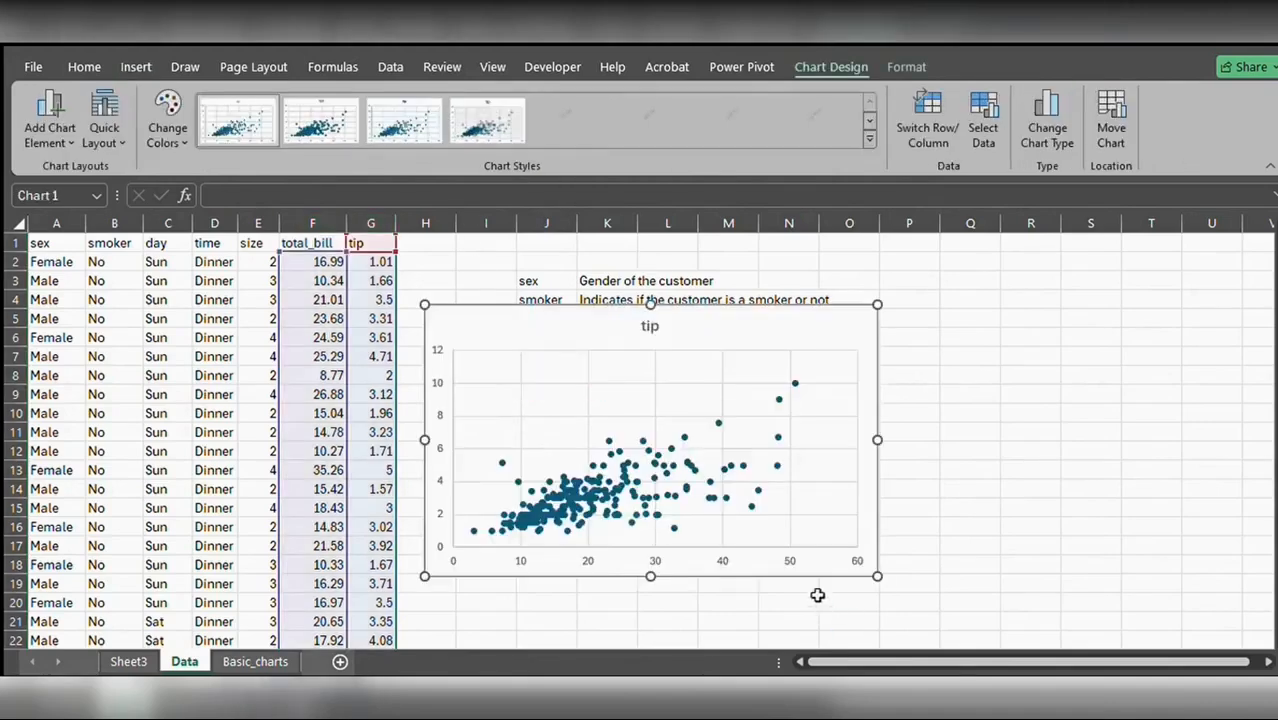
pyautogui.click(599, 479)
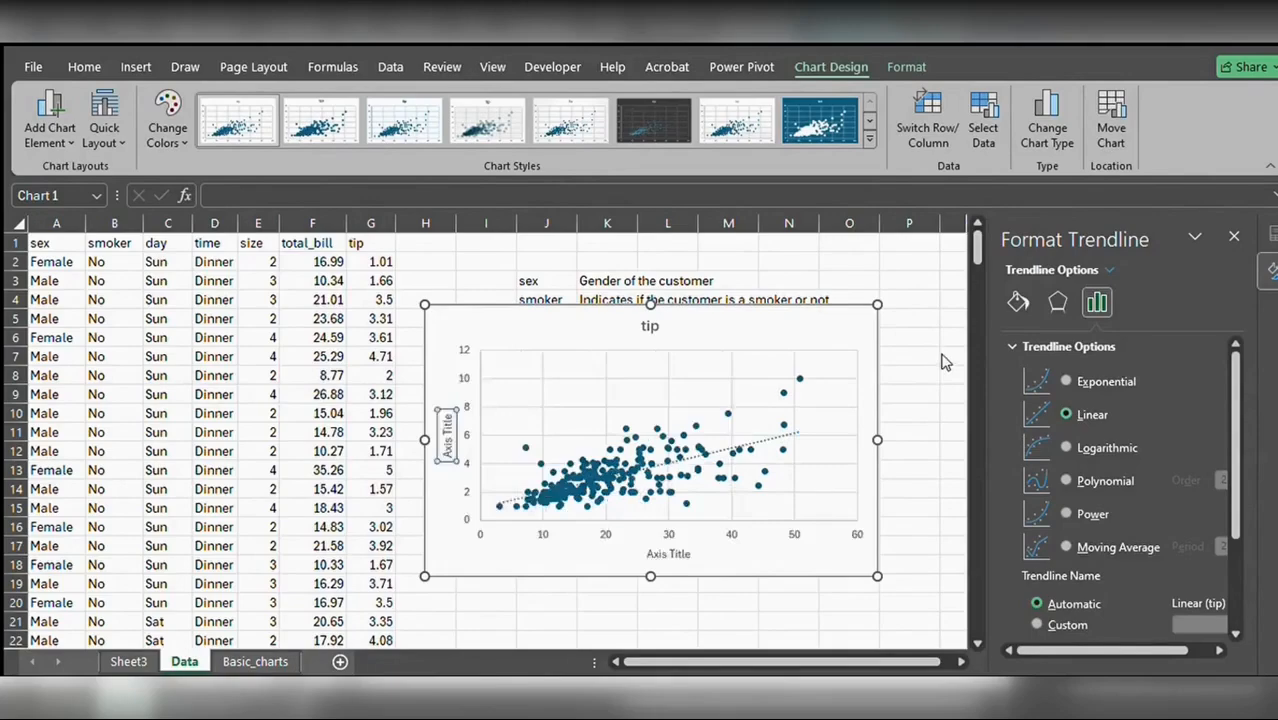
# Step: Set the scatter chart's horizontal axis title to Total Bill
pyautogui.click(663, 556)
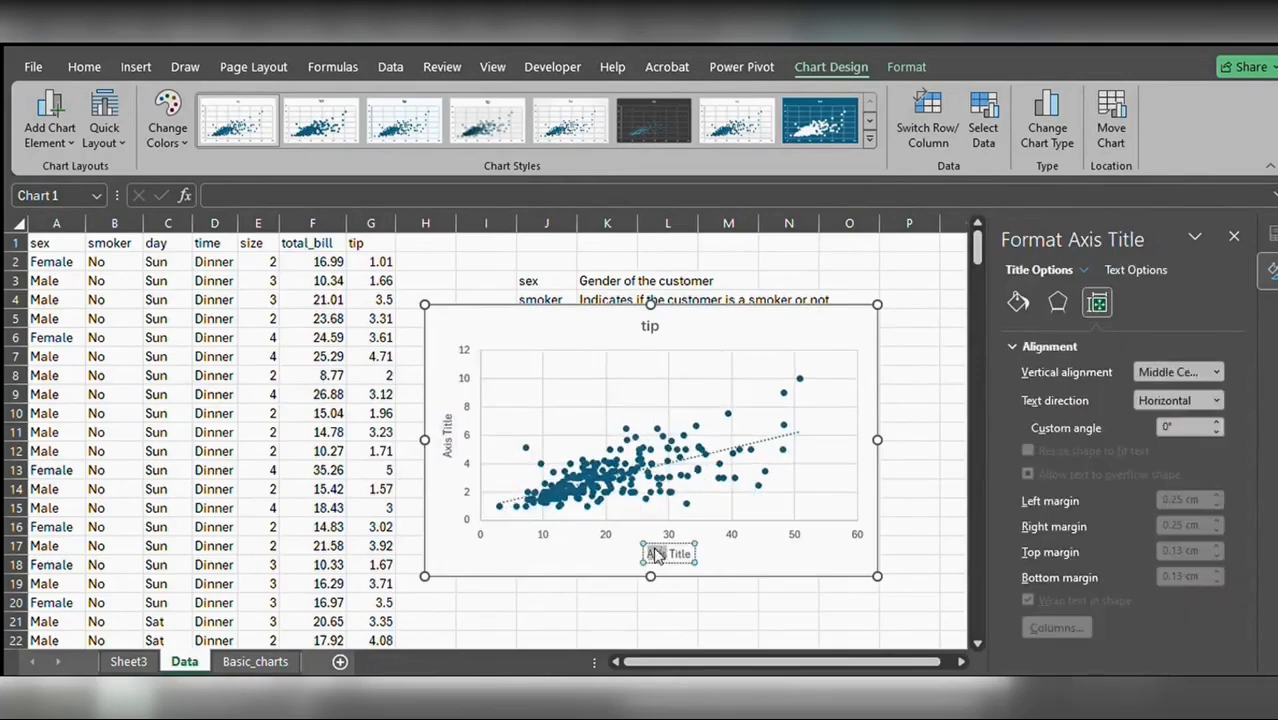
pyautogui.press('Delete')
pyautogui.press('Delete')
pyautogui.press('Delete')
pyautogui.press('Delete')
pyautogui.press('Delete')
pyautogui.press('Delete')
pyautogui.press('Delete')
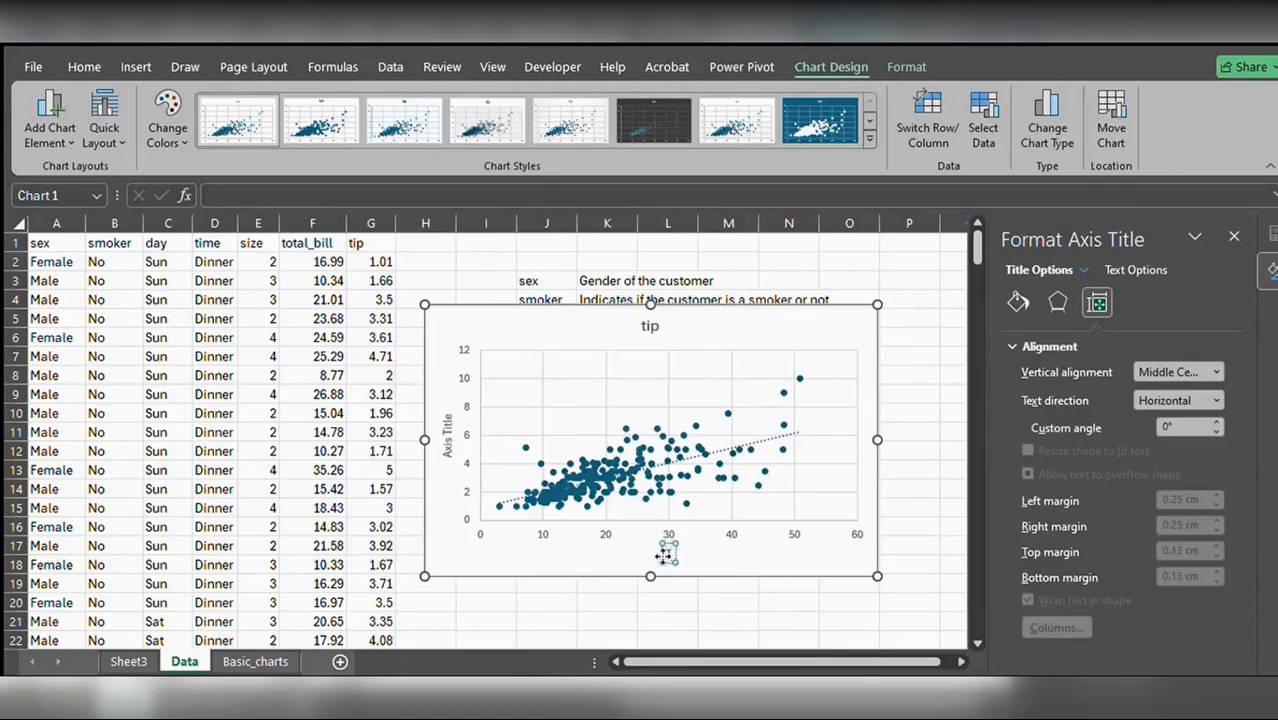
pyautogui.write('Total Price')
pyautogui.press('BackSpace')
pyautogui.press('BackSpace')
pyautogui.press('BackSpace')
pyautogui.press('BackSpace')
pyautogui.press('BackSpace')
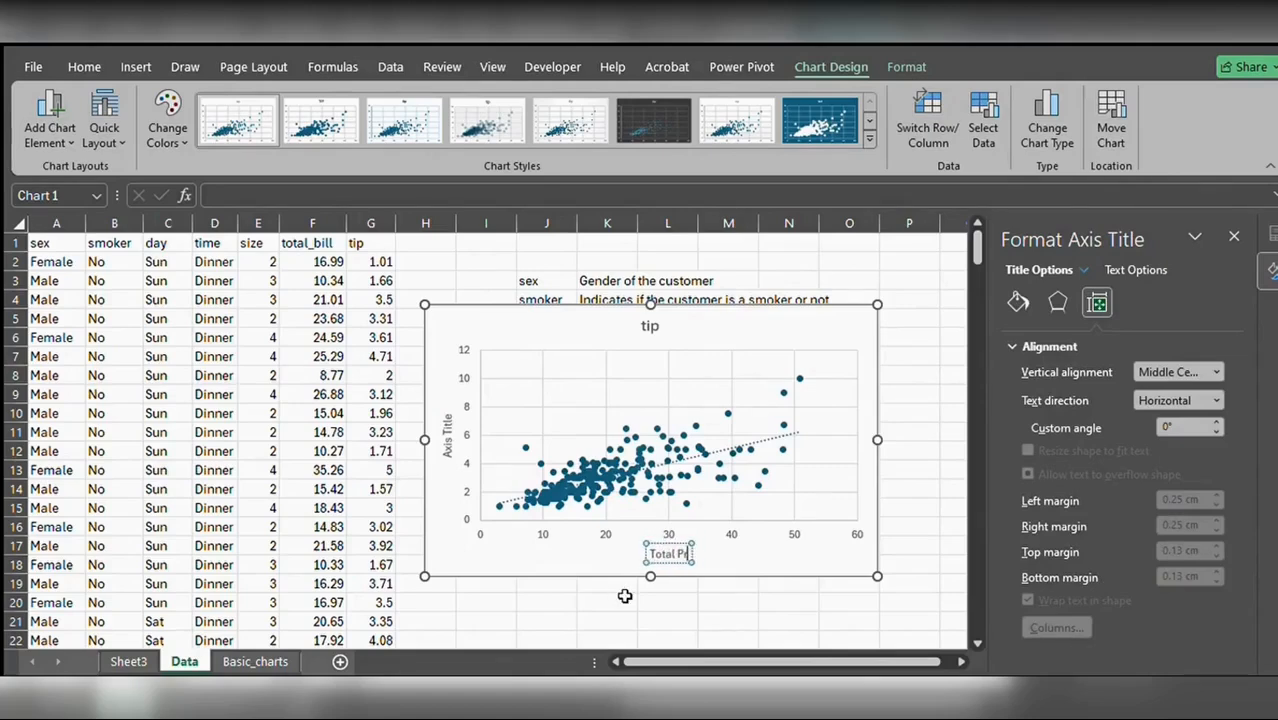
pyautogui.write('Bill')
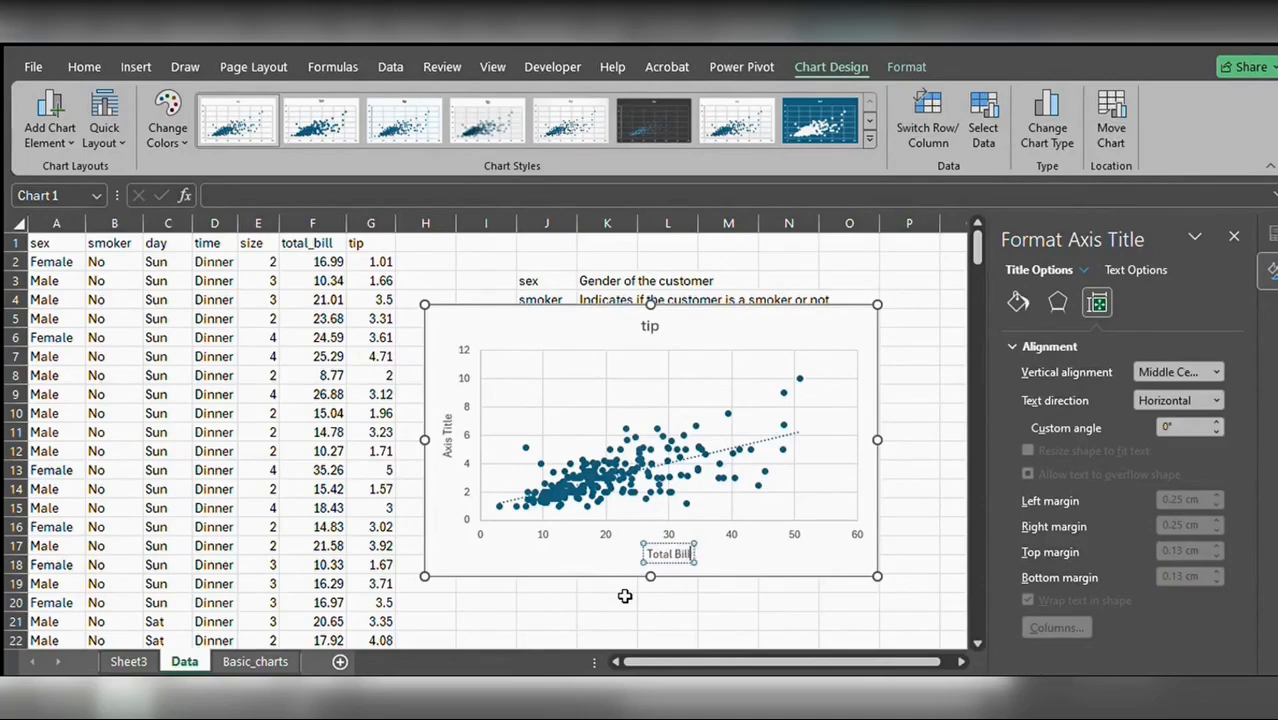
# Step: Set the scatter chart's vertical axis title to Tip and its chart title to Tip by Total bill
pyautogui.click(449, 438)
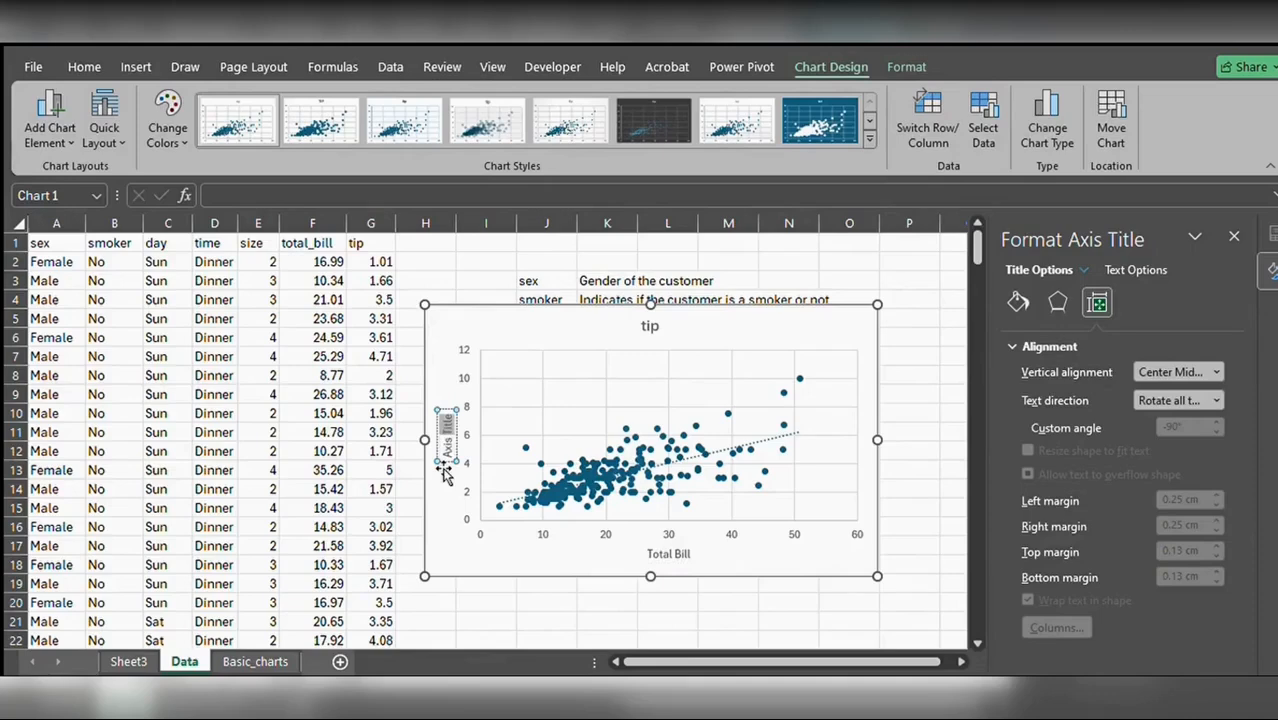
pyautogui.press('Delete')
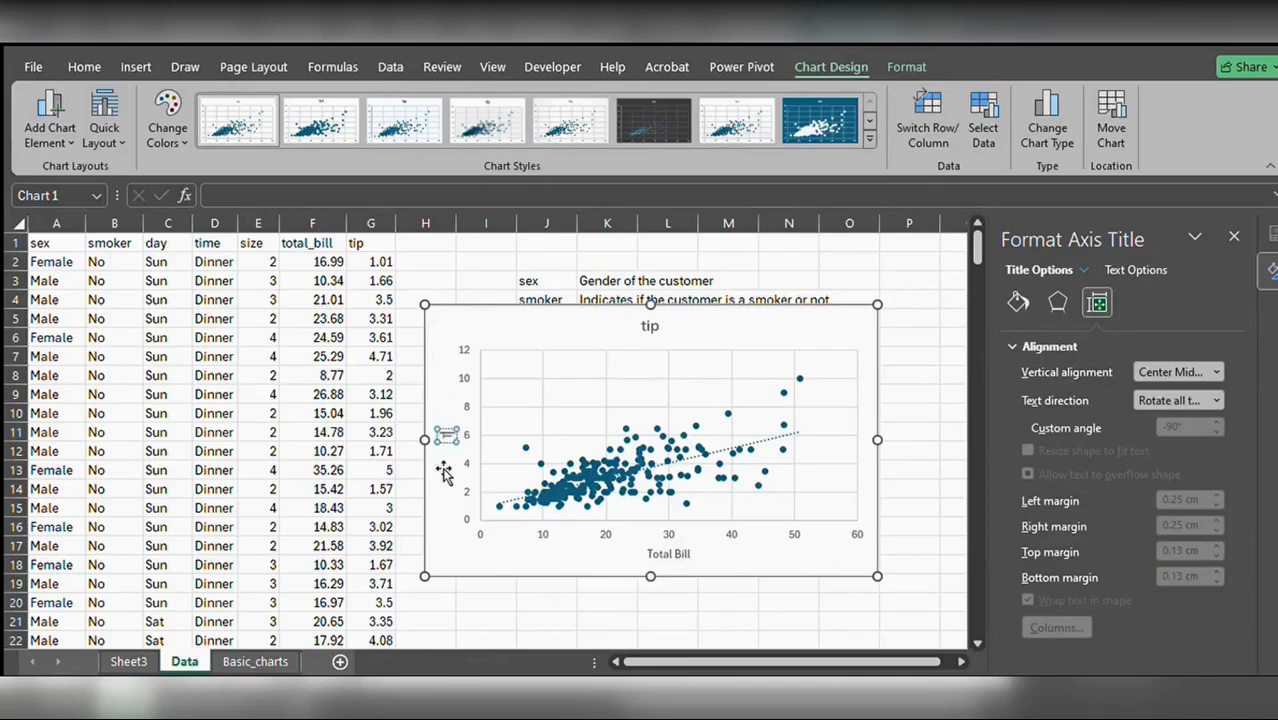
pyautogui.write('Tip')
pyautogui.click(648, 324)
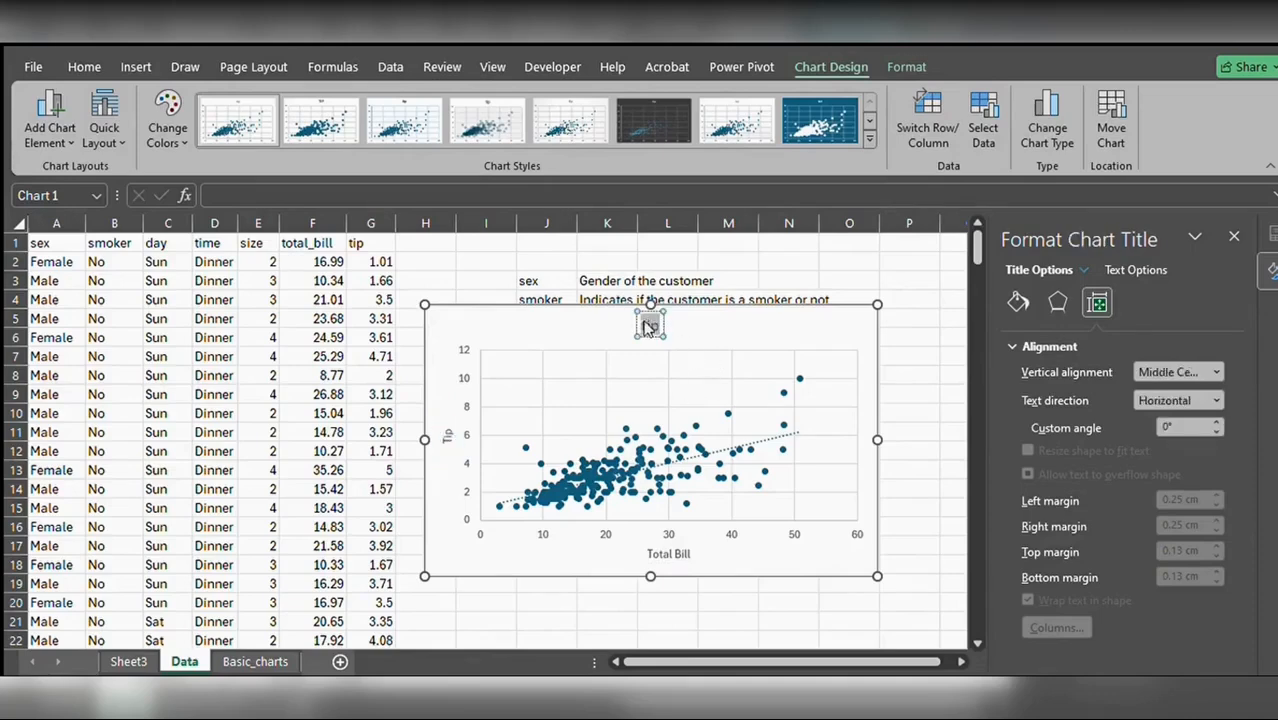
pyautogui.write('tipT')
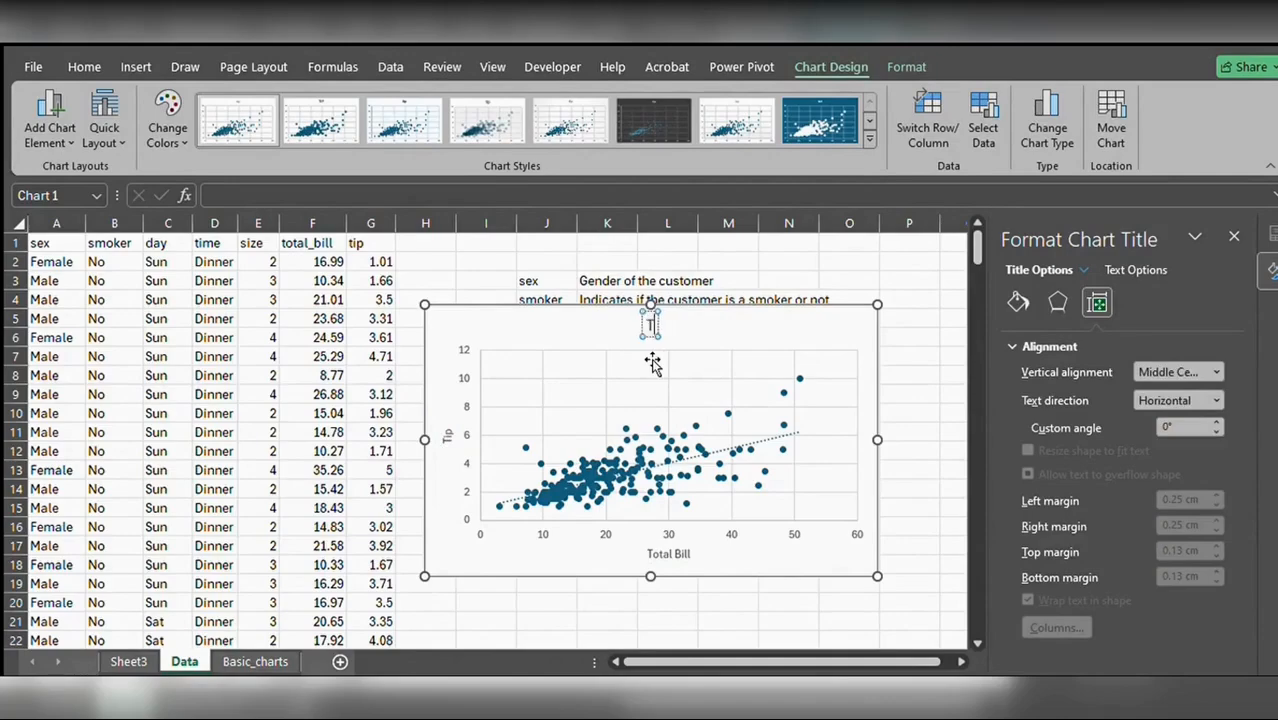
pyautogui.write('ip by')
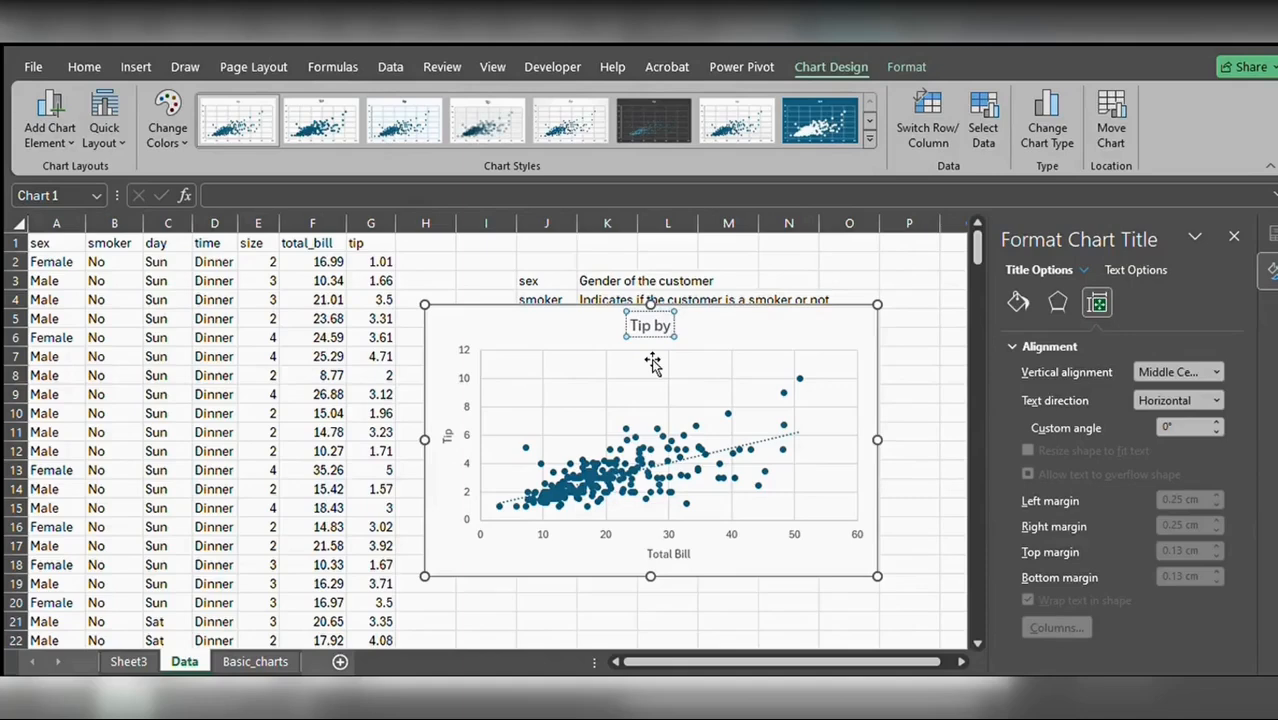
pyautogui.write(' Total')
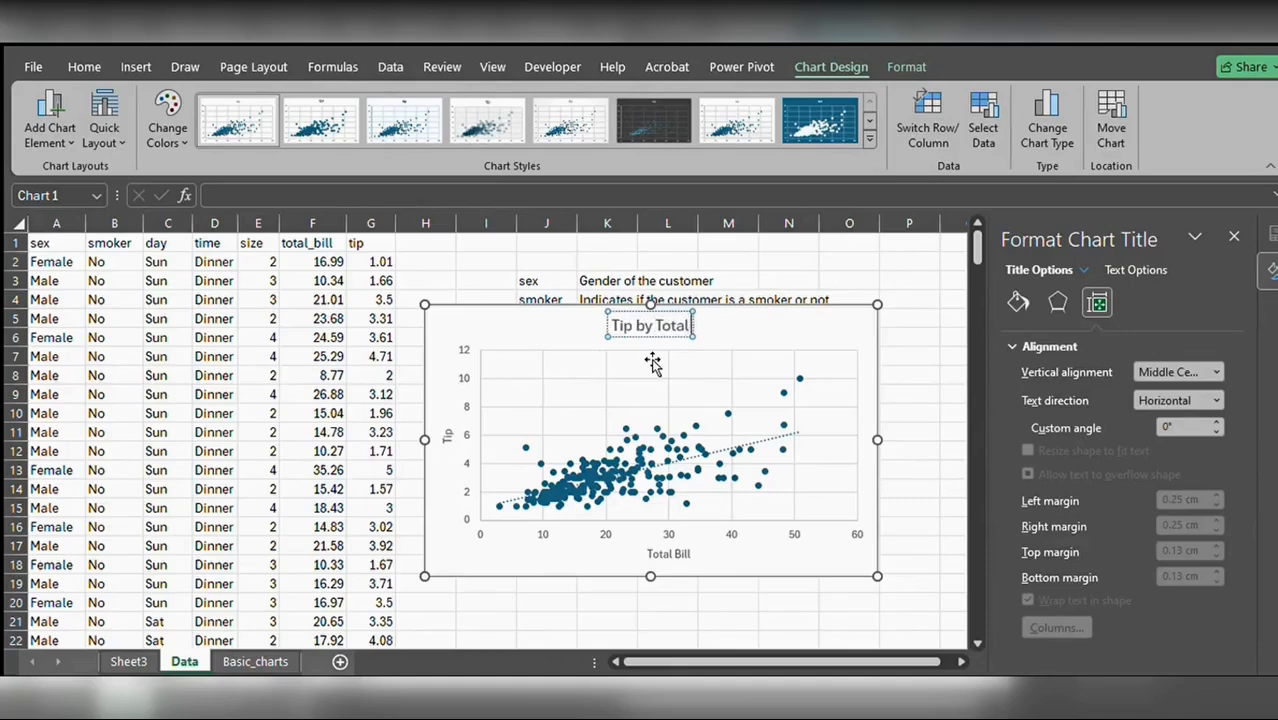
pyautogui.write(' bill')
# Step: Move the Tip by Total bill chart from the Data sheet to Sheet3 and place it beside the sex and smoker charts
pyautogui.click(825, 333)
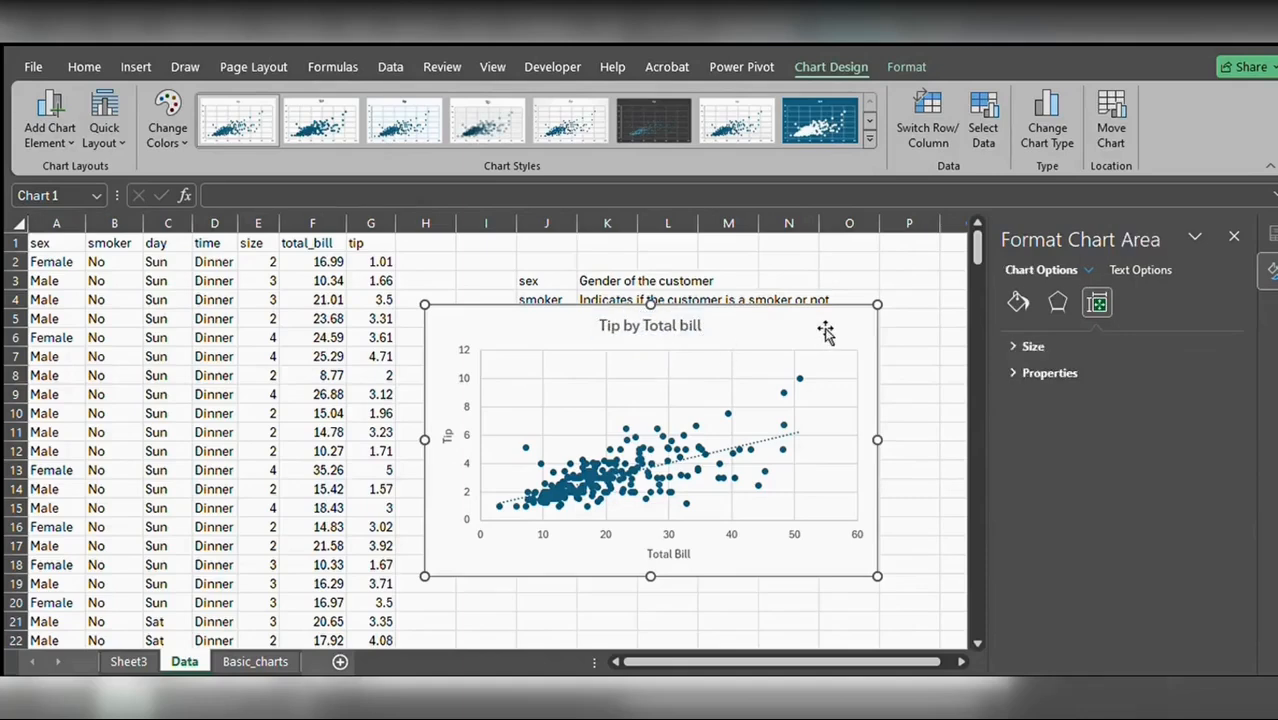
pyautogui.hotkey('ctrl', 'x')
pyautogui.click(240, 664)
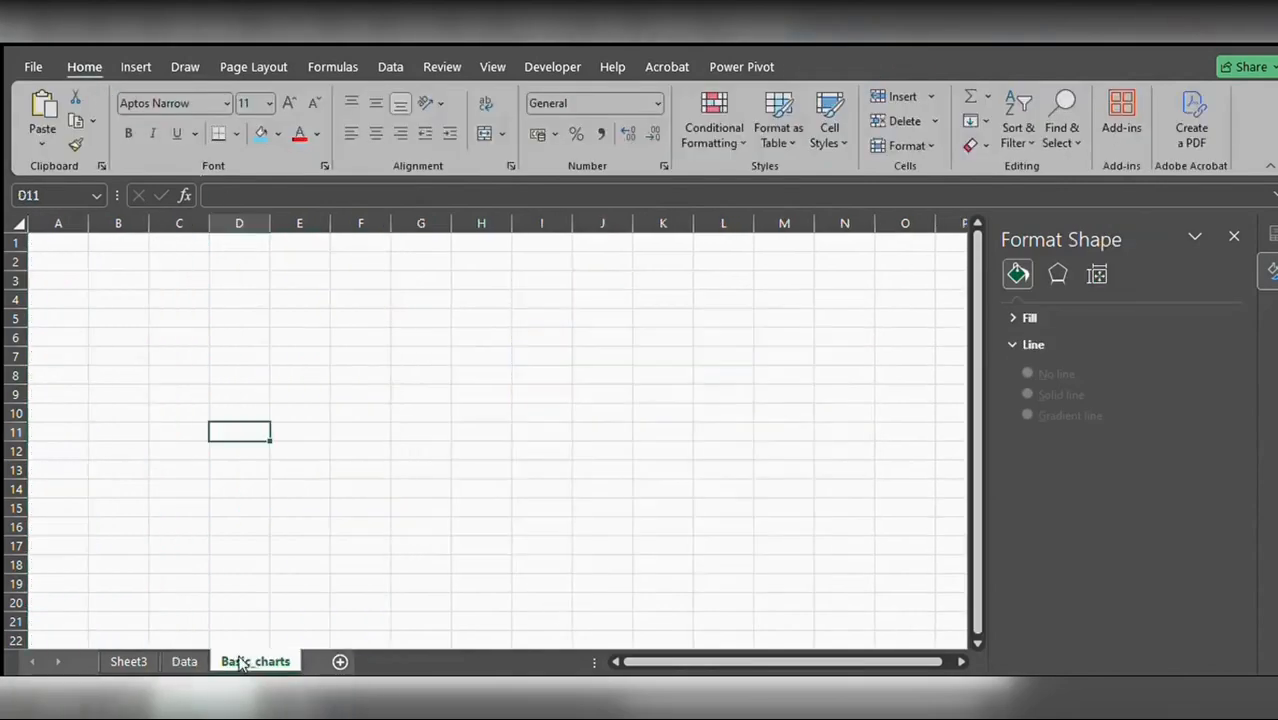
pyautogui.click(128, 661)
pyautogui.scroll(-5, 781, 408)
pyautogui.hotkey('ctrl', 'v')
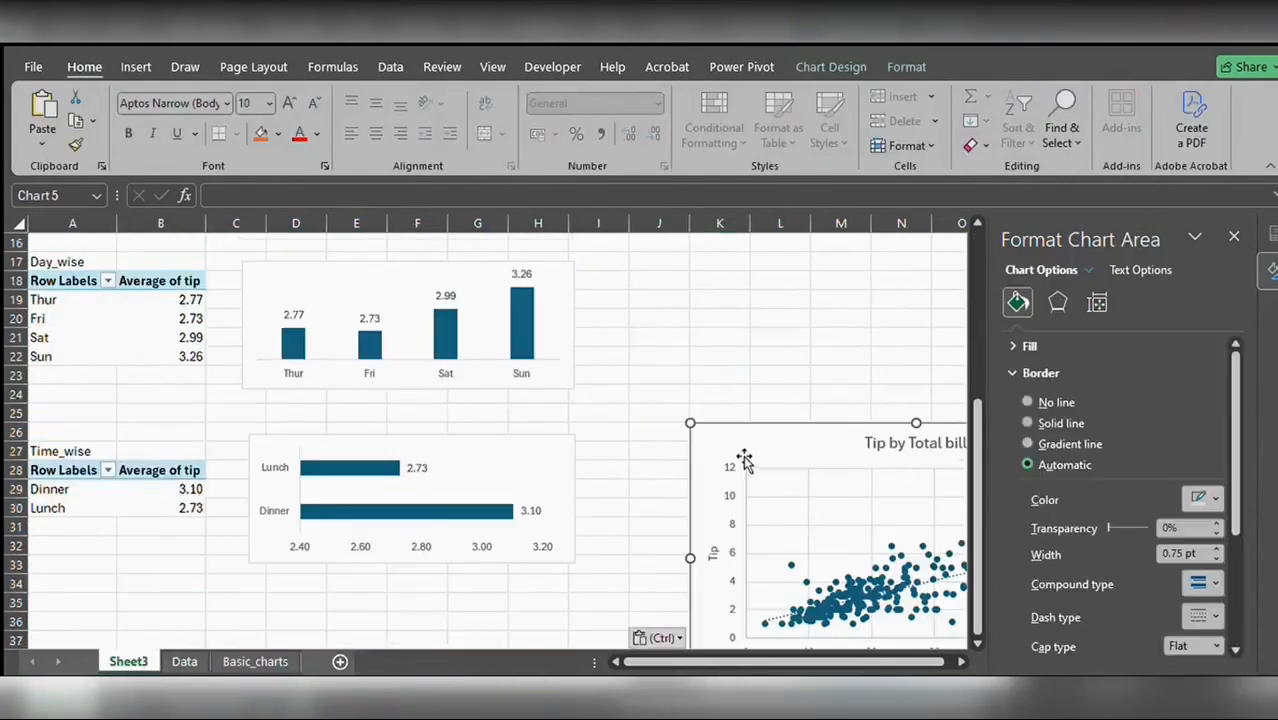
pyautogui.moveTo(744, 460); pyautogui.dragTo(659, 297)
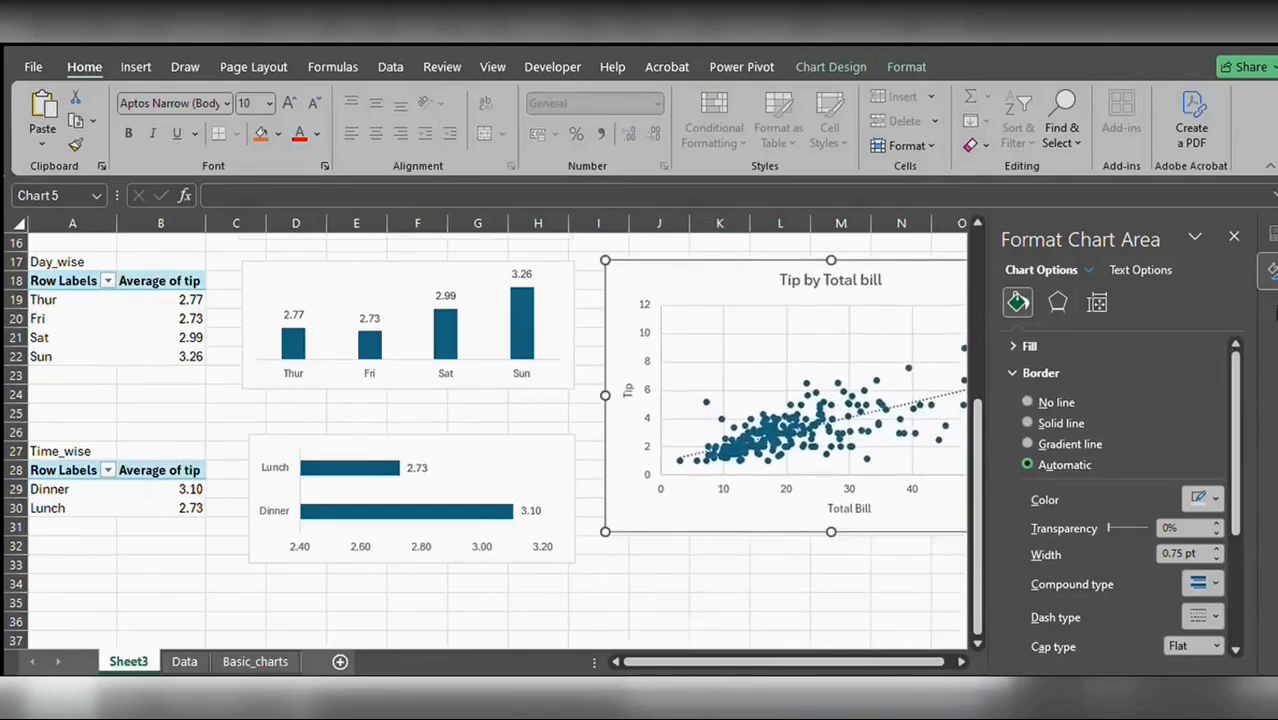
pyautogui.click(1234, 234)
pyautogui.scroll(5, 1004, 471)
pyautogui.moveTo(1027, 559); pyautogui.dragTo(1035, 282)
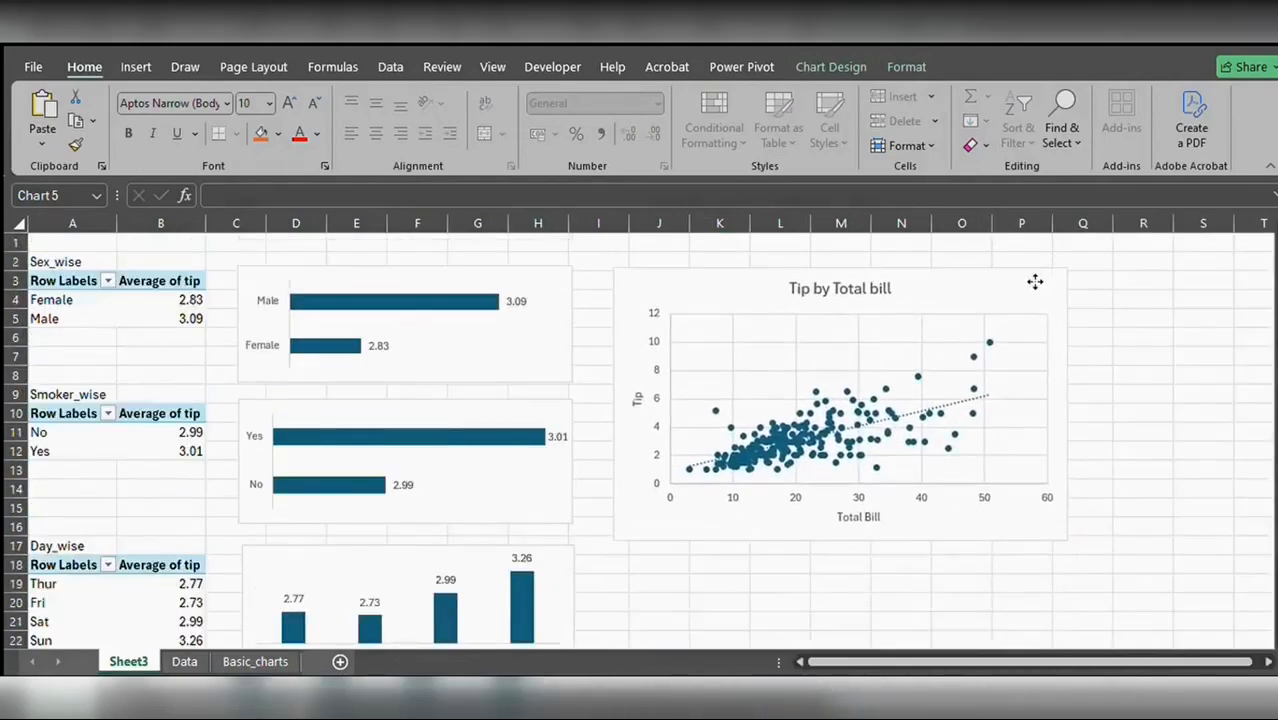
pyautogui.click(1150, 298)
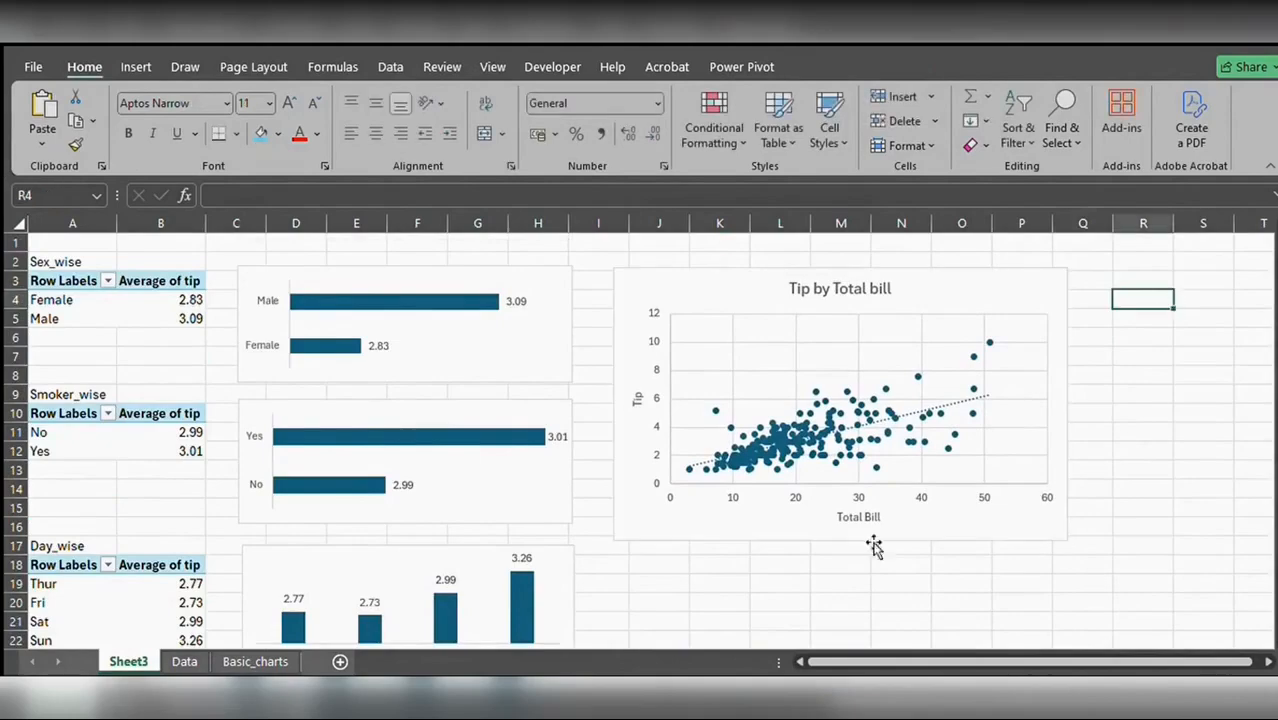
# Step: Delete the empty Basic_charts sheet and rename Sheet3 as Basic_charts
pyautogui.click(241, 668)
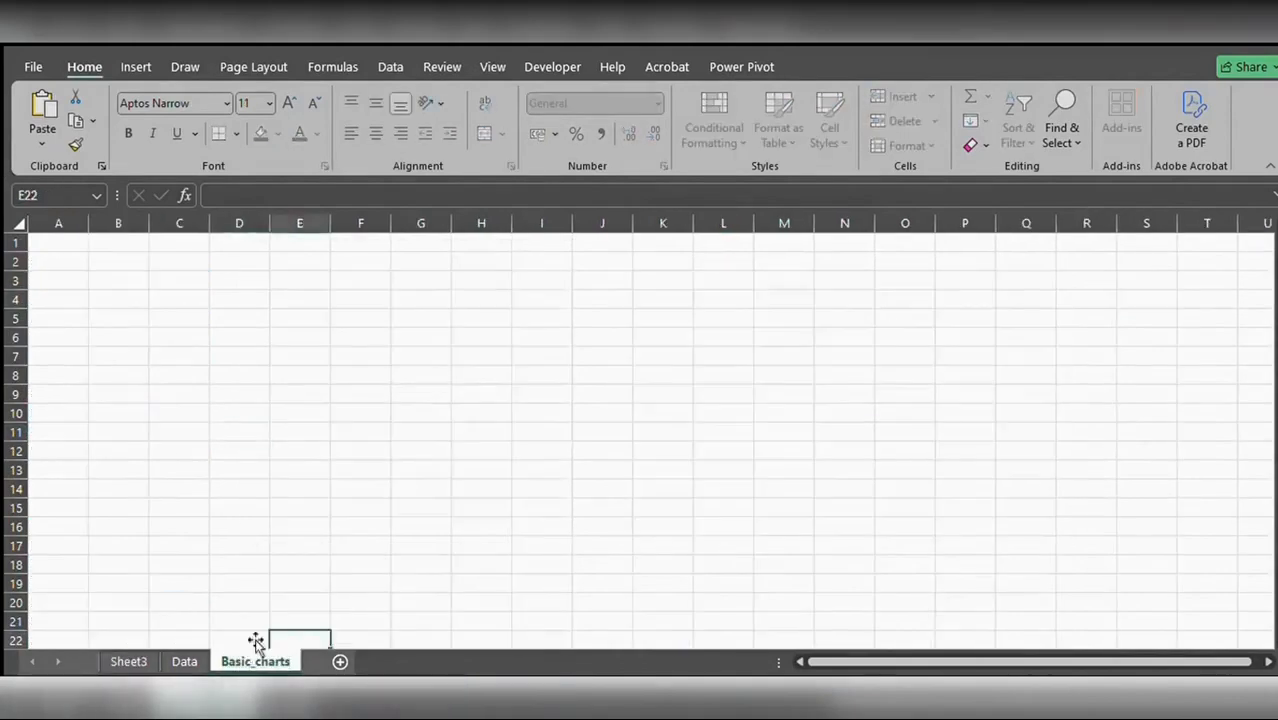
pyautogui.click(212, 661)
pyautogui.click(221, 658)
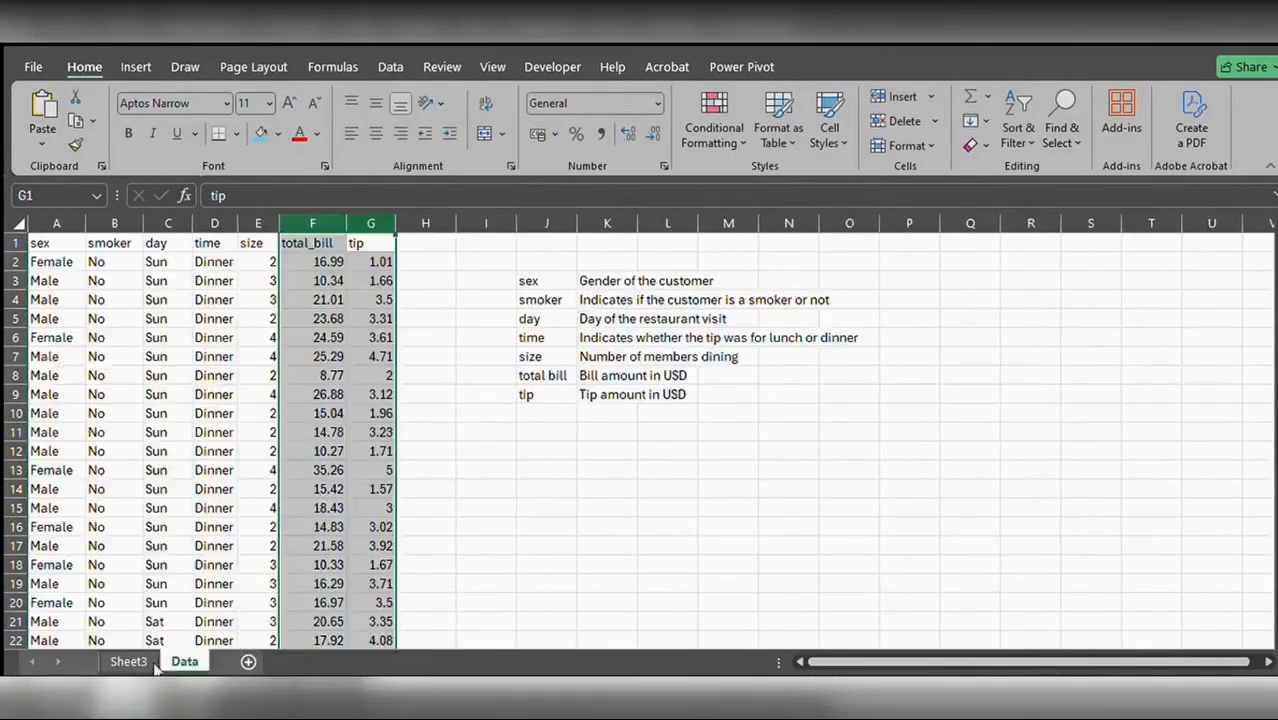
pyautogui.click(128, 661)
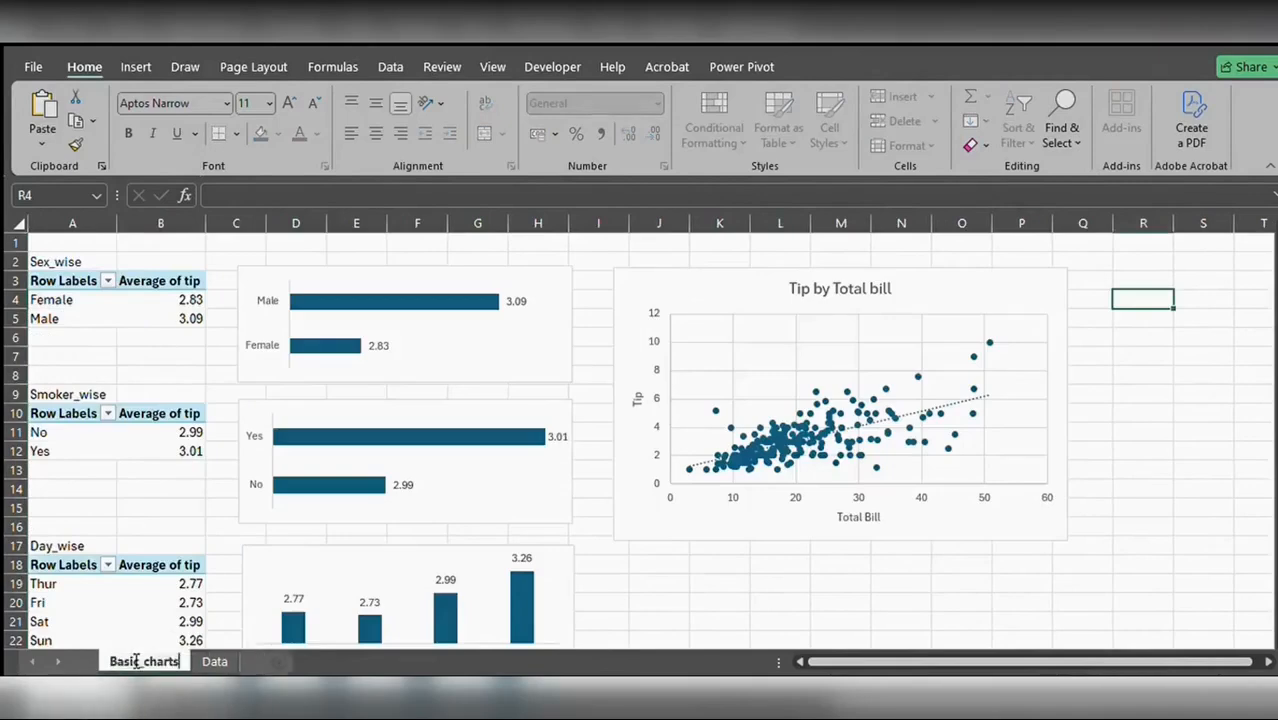
pyautogui.press('Return')
pyautogui.click(900, 538)
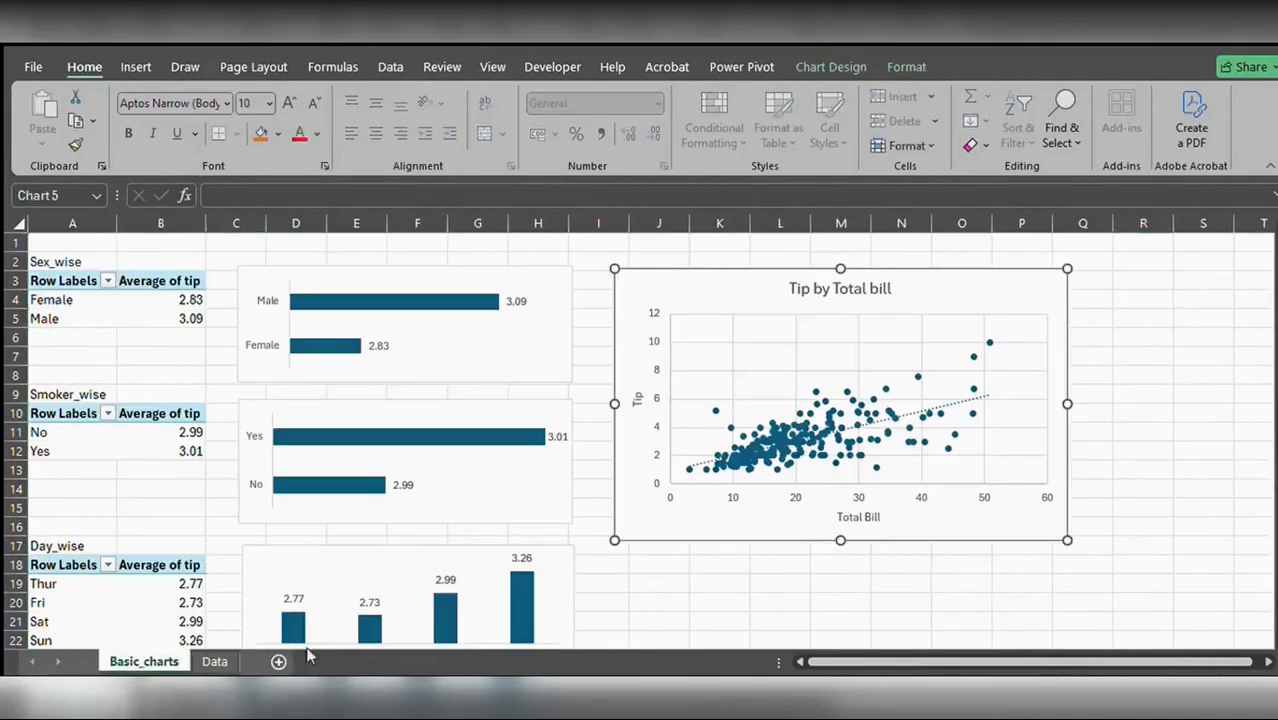
# Step: On the Data sheet, insert a scatter chart of the size and tip columns with axis titles
pyautogui.click(214, 662)
pyautogui.click(521, 583)
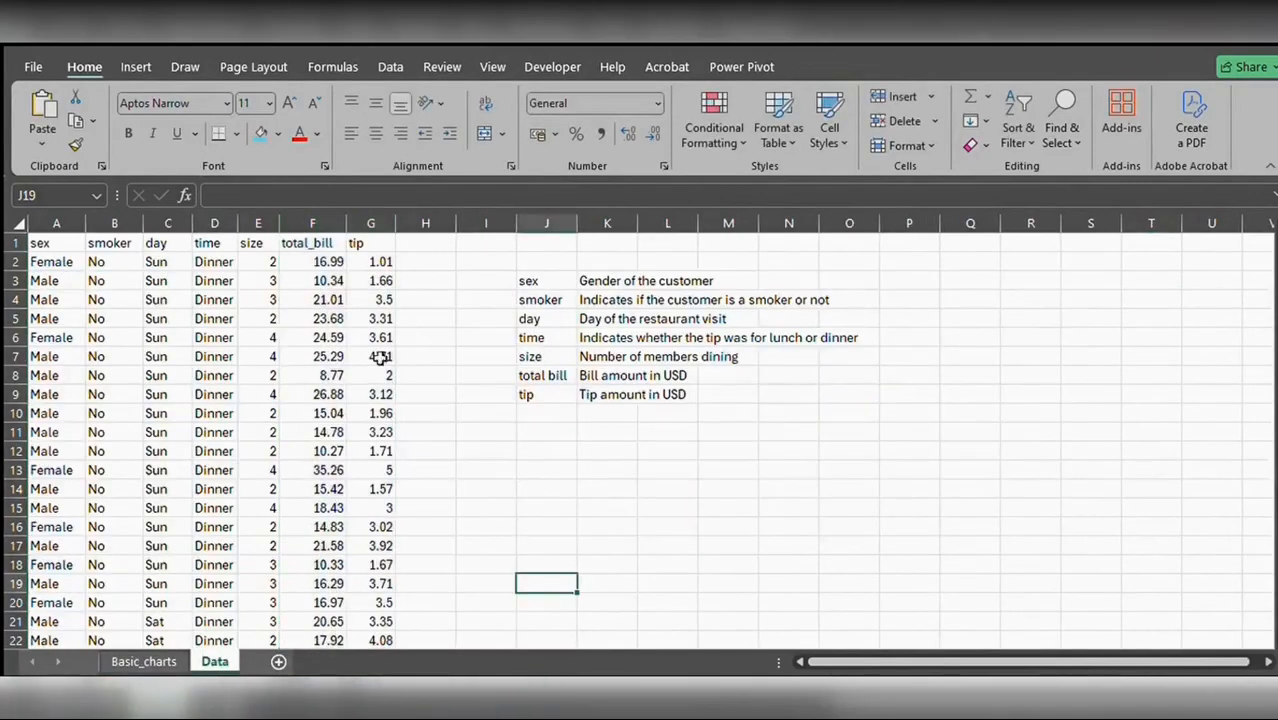
pyautogui.click(258, 223)
pyautogui.keyDown('ctrl'); pyautogui.click(376, 226); pyautogui.keyUp('ctrl')
pyautogui.click(136, 66)
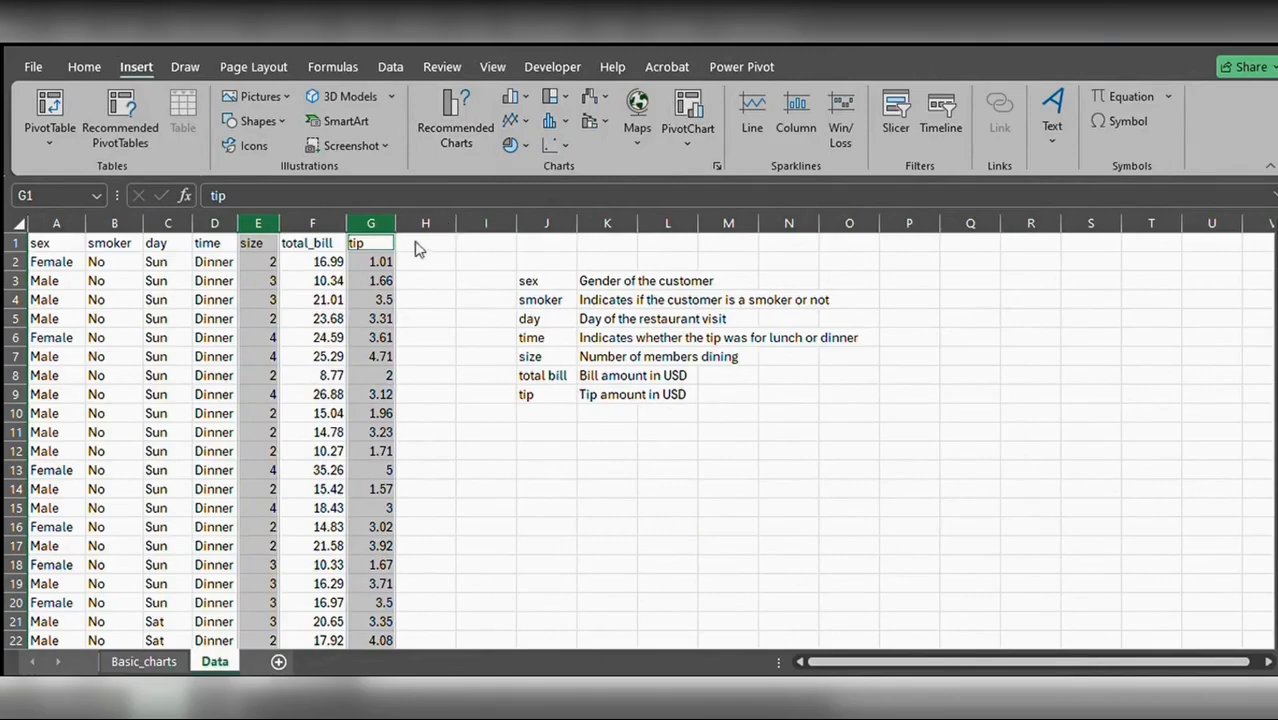
pyautogui.click(835, 600)
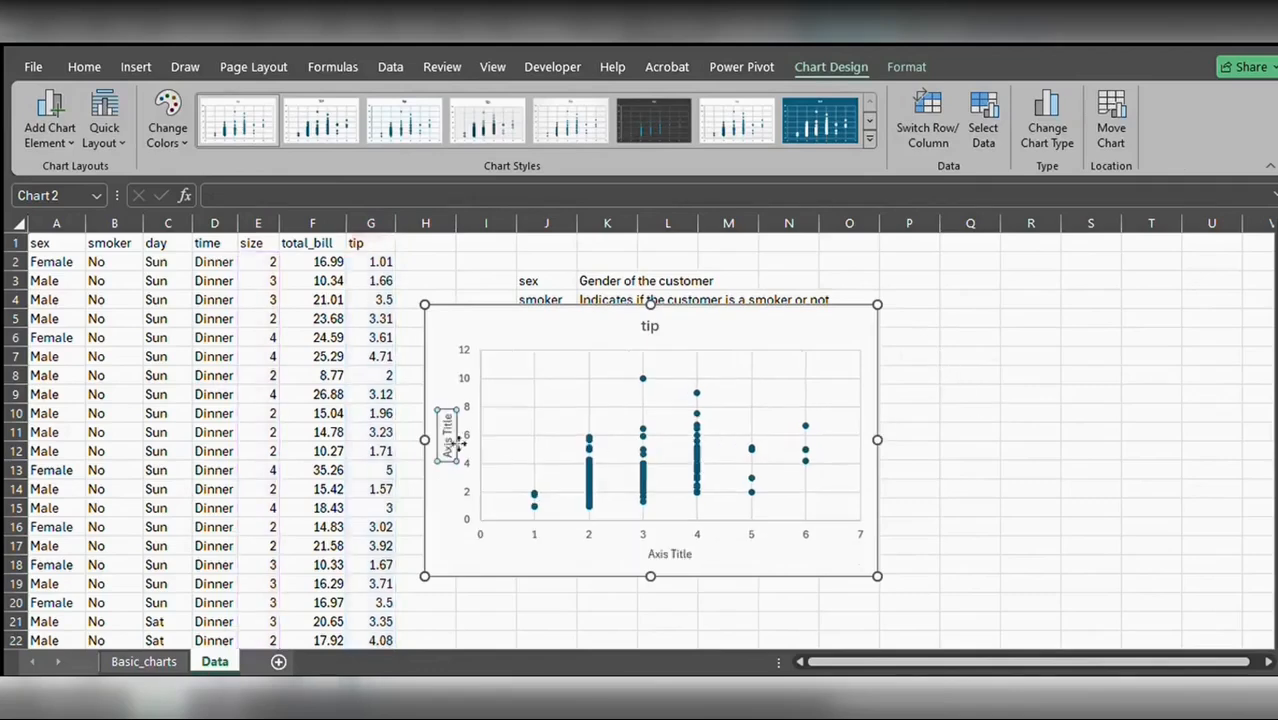
# Step: Set the size scatter chart's vertical axis title to Tip and its horizontal axis title to Size
pyautogui.doubleClick(447, 437)
pyautogui.press('Delete')
pyautogui.press('Delete')
pyautogui.press('Delete')
pyautogui.press('Delete')
pyautogui.press('Delete')
pyautogui.press('Delete')
pyautogui.write('Tip')
pyautogui.doubleClick(668, 552)
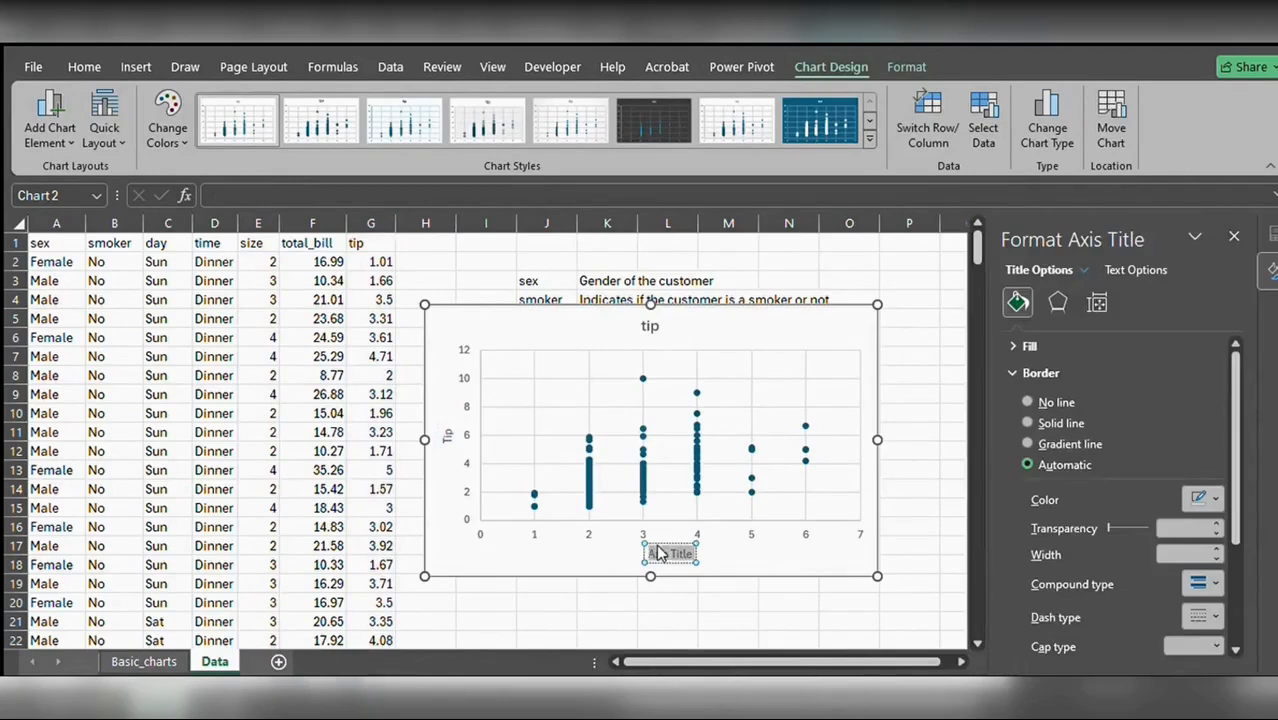
pyautogui.write('Size')
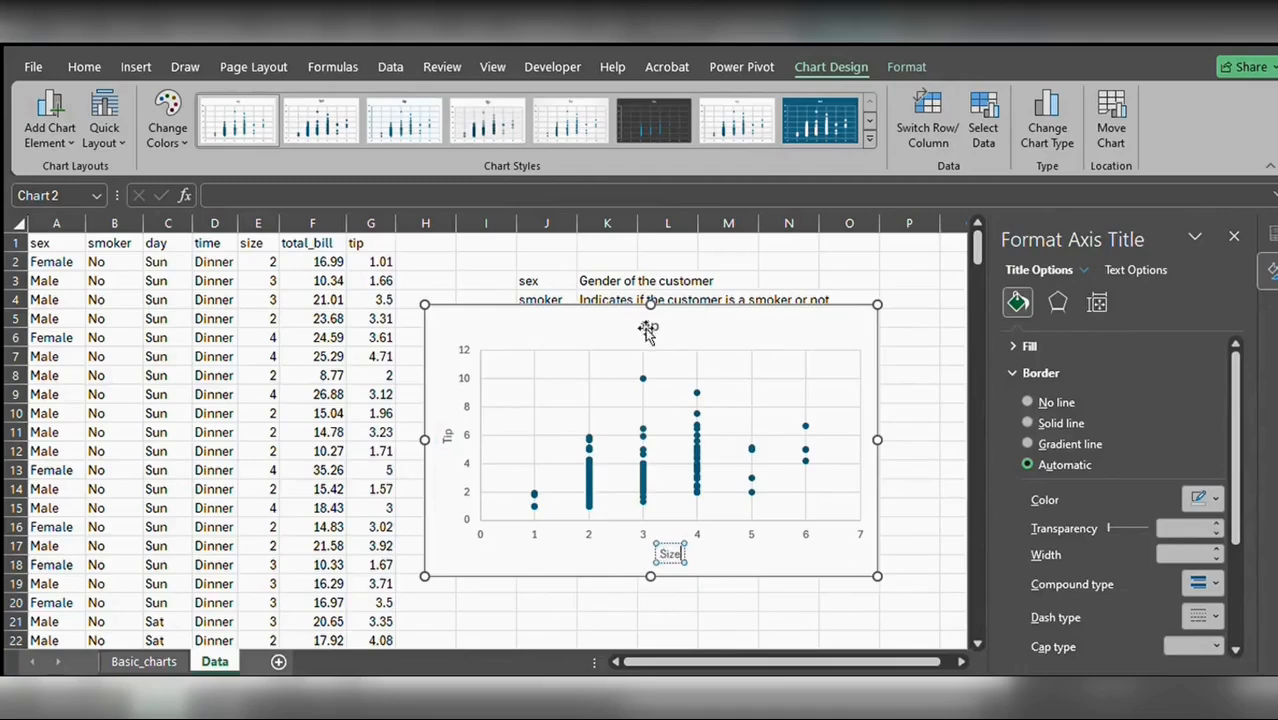
# Step: Change the size scatter chart's title to Tip By Size
pyautogui.click(648, 327)
pyautogui.doubleClick(648, 327)
pyautogui.write('Tip')
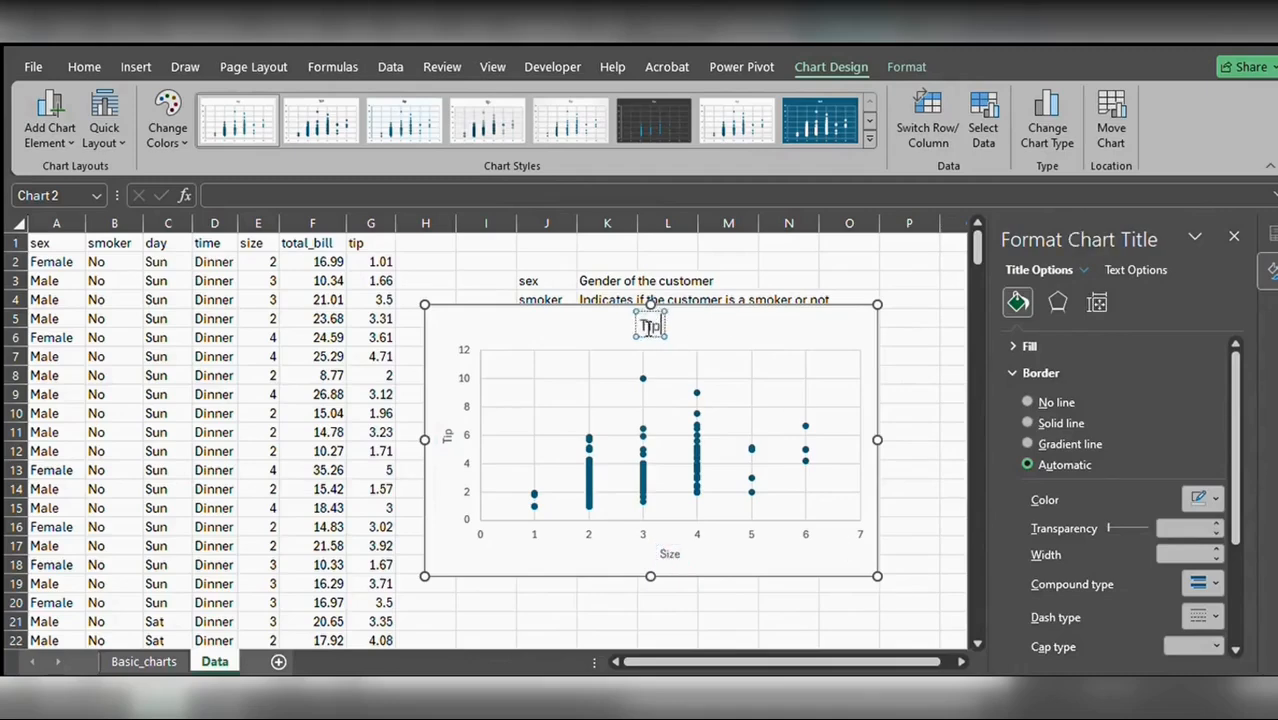
pyautogui.write(' By Size')
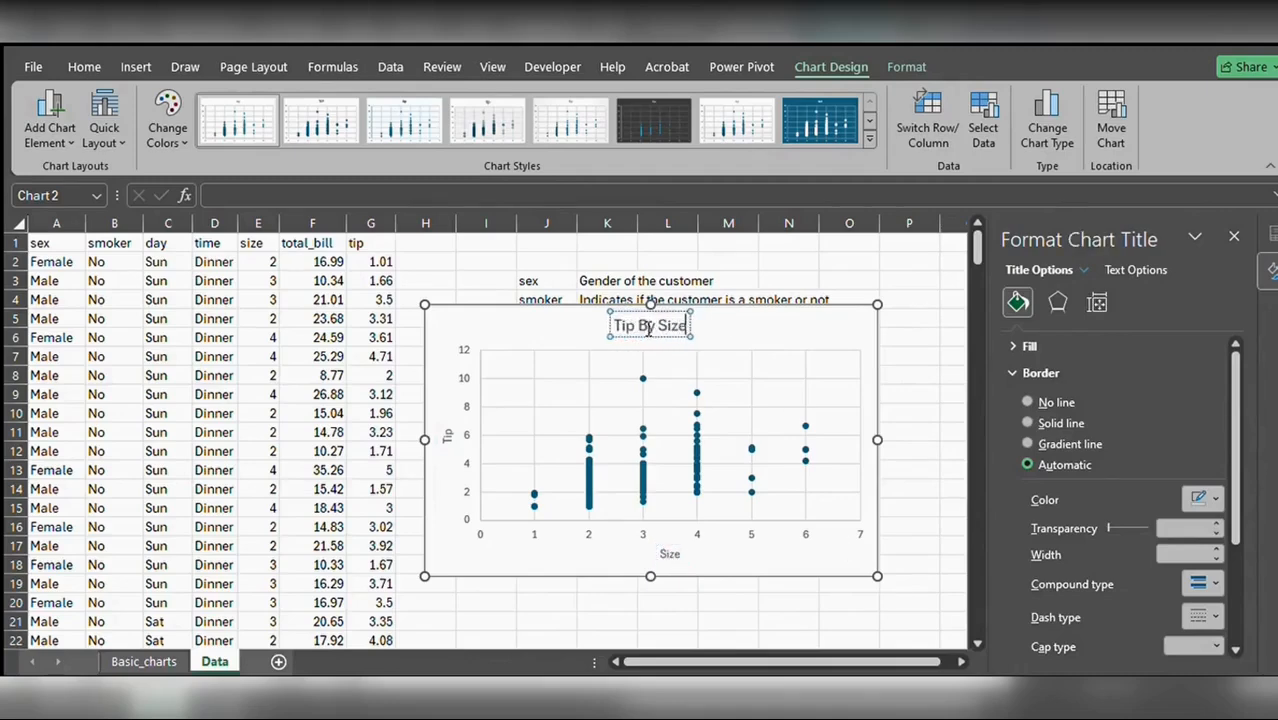
# Step: Move the Tip By Size chart from the Data sheet to cell J21 of Basic_charts, below the Tip by Total bill chart
pyautogui.click(866, 333)
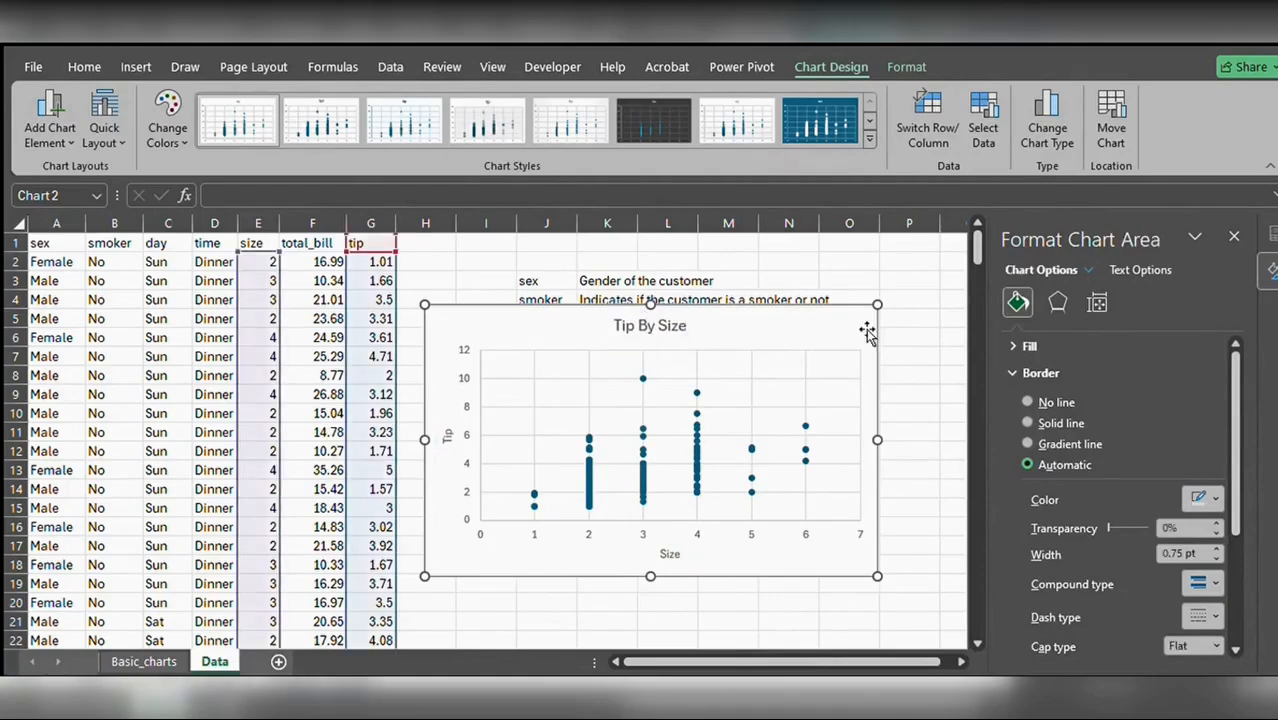
pyautogui.hotkey('ctrl', 'x')
pyautogui.click(154, 662)
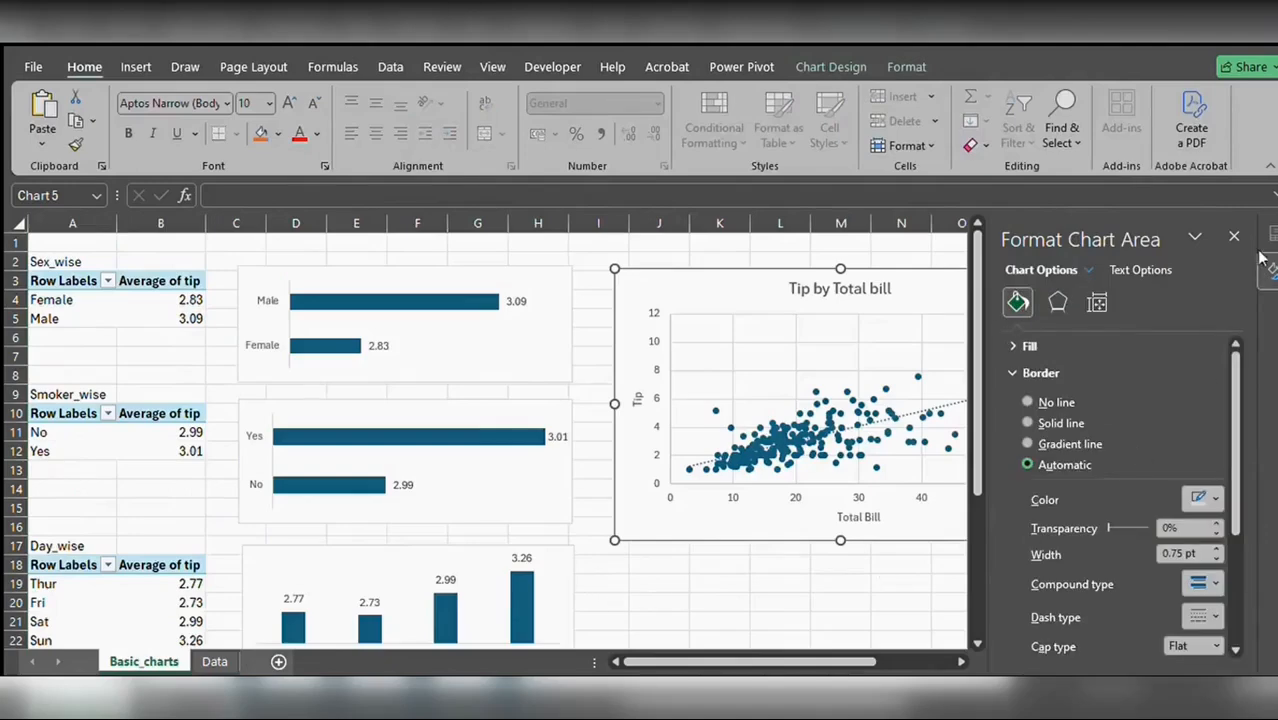
pyautogui.click(1234, 236)
pyautogui.scroll(-3, 961, 494)
pyautogui.click(662, 448)
pyautogui.hotkey('ctrl', 'v')
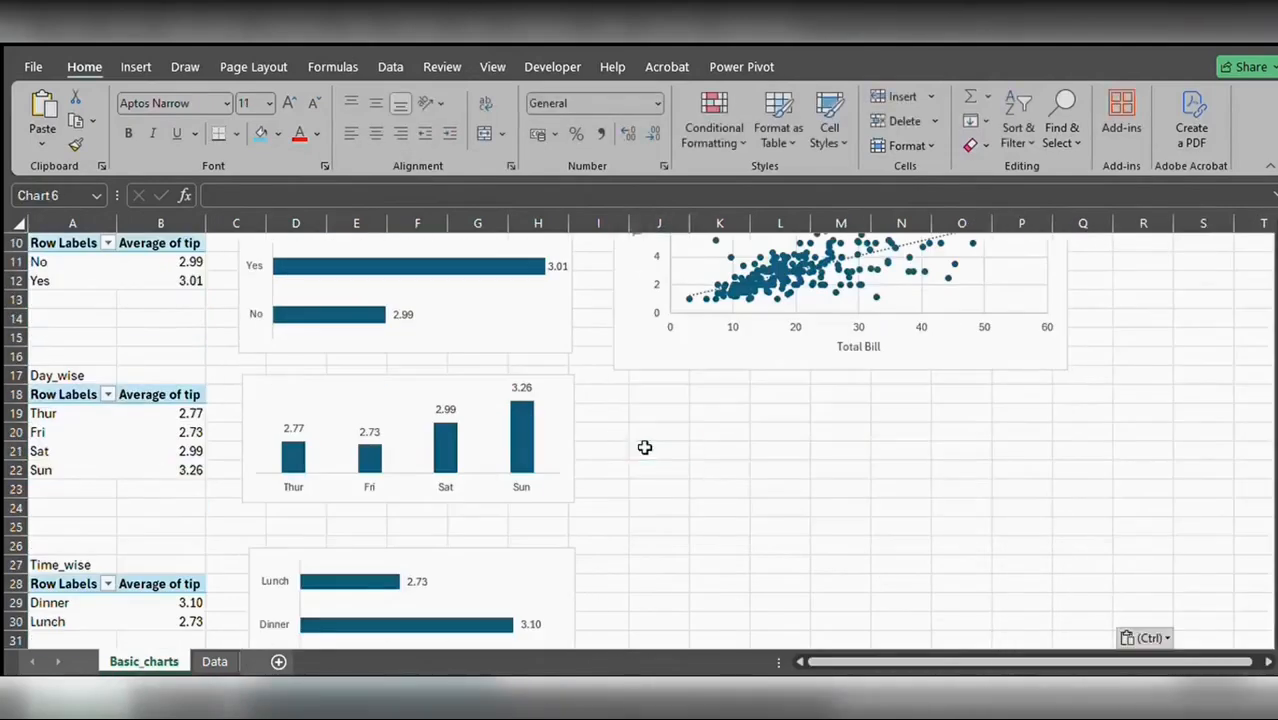
pyautogui.click(1118, 416)
pyautogui.click(1050, 471)
pyautogui.scroll(-2, 1073, 432)
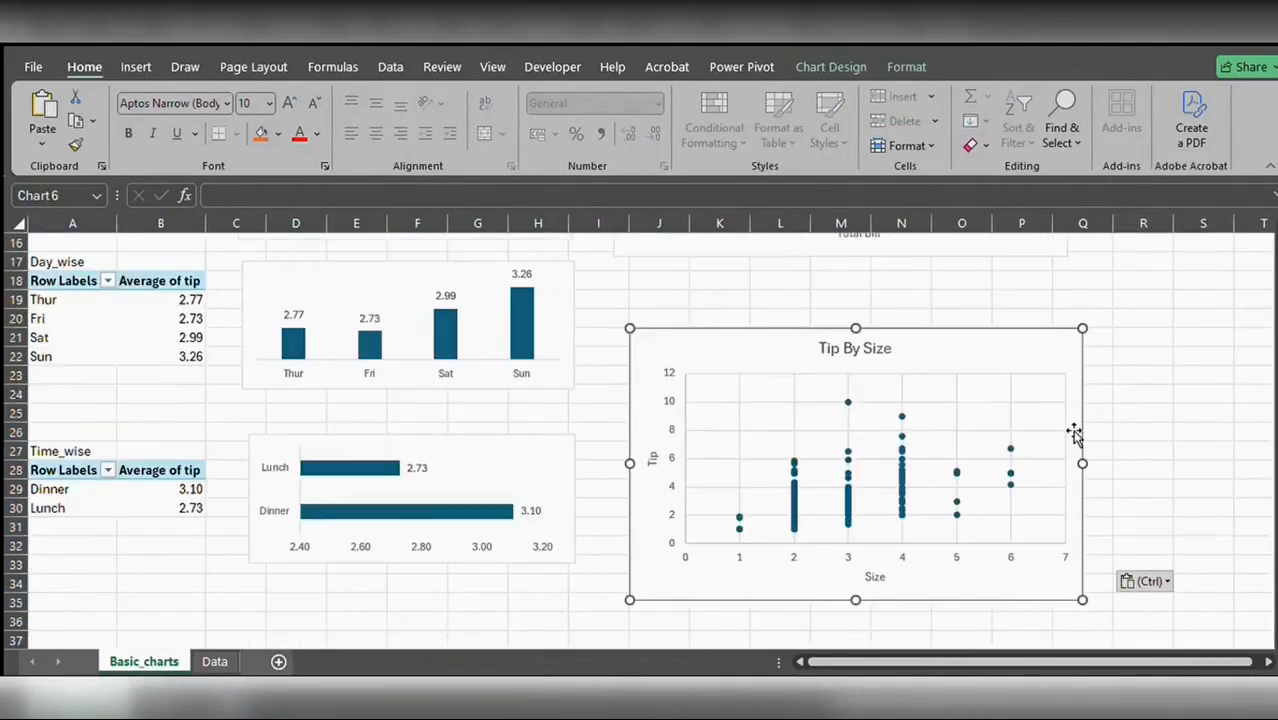
pyautogui.scroll(5, 1073, 432)
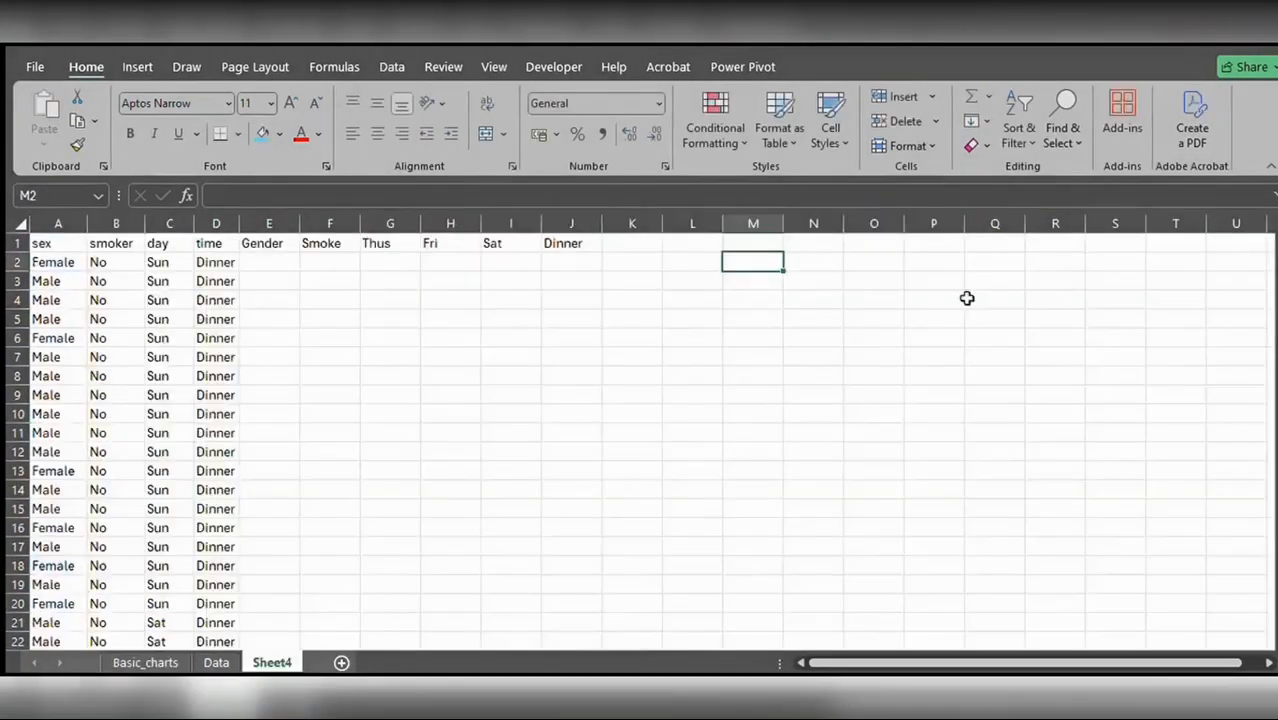
# Step: In E2 of Sheet4, under Gender, enter the formula =IFS(A2="male",1,TRUE,0)
pyautogui.press('Left')
pyautogui.press('Left')
pyautogui.press('Left')
pyautogui.press('Left')
pyautogui.press('Left')
pyautogui.press('Left')
pyautogui.press('Left')
pyautogui.press('Left')
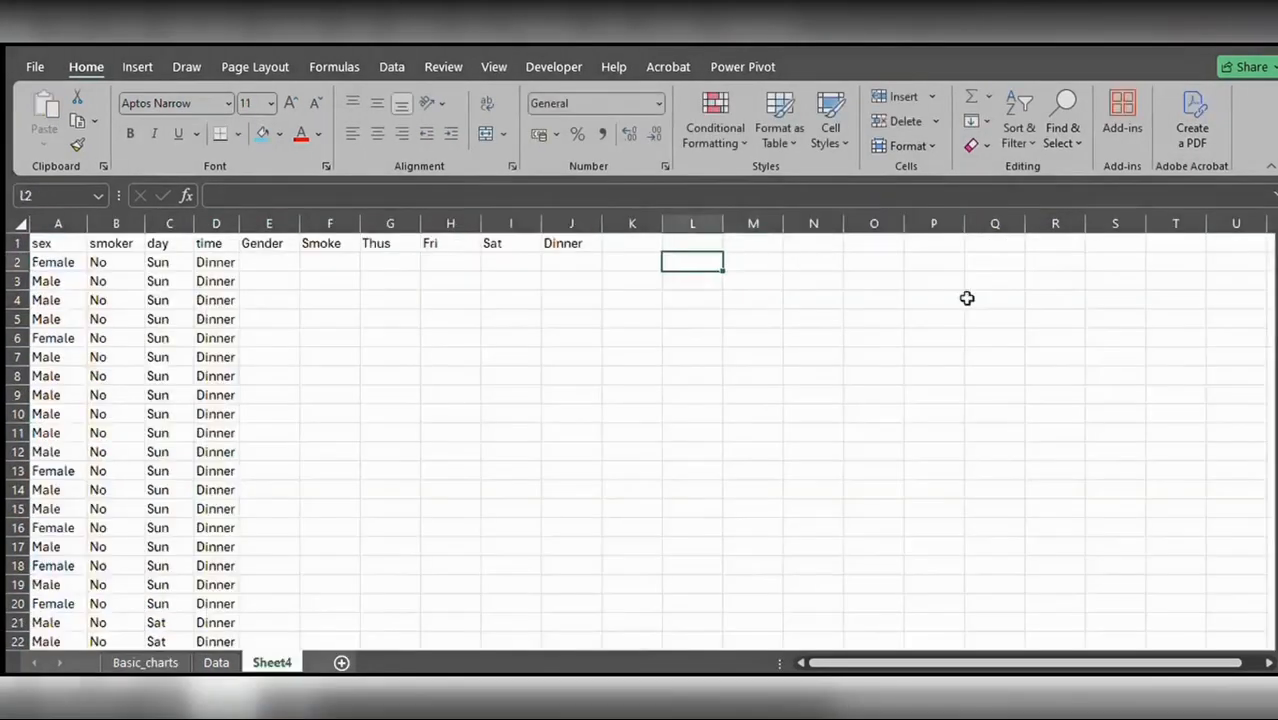
pyautogui.write('=')
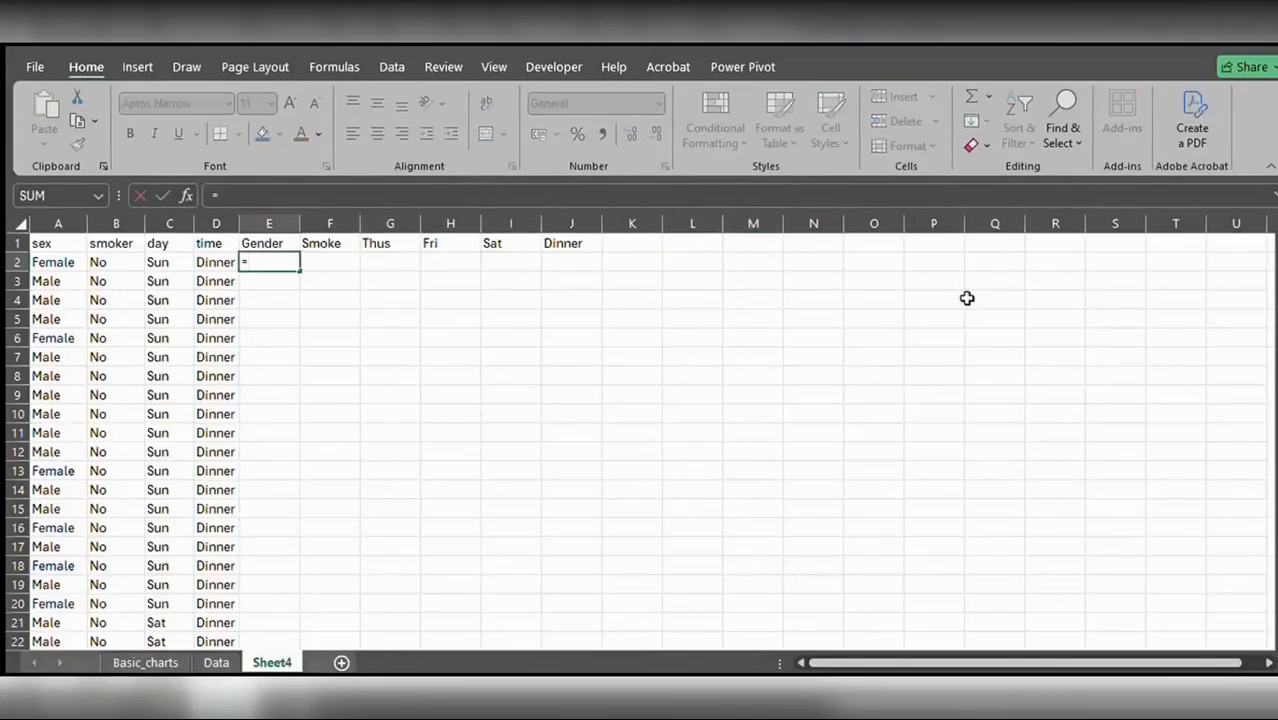
pyautogui.write('ifs')
pyautogui.press('Tab')
pyautogui.press('Left')
pyautogui.press('Left')
pyautogui.press('Left')
pyautogui.press('Left')
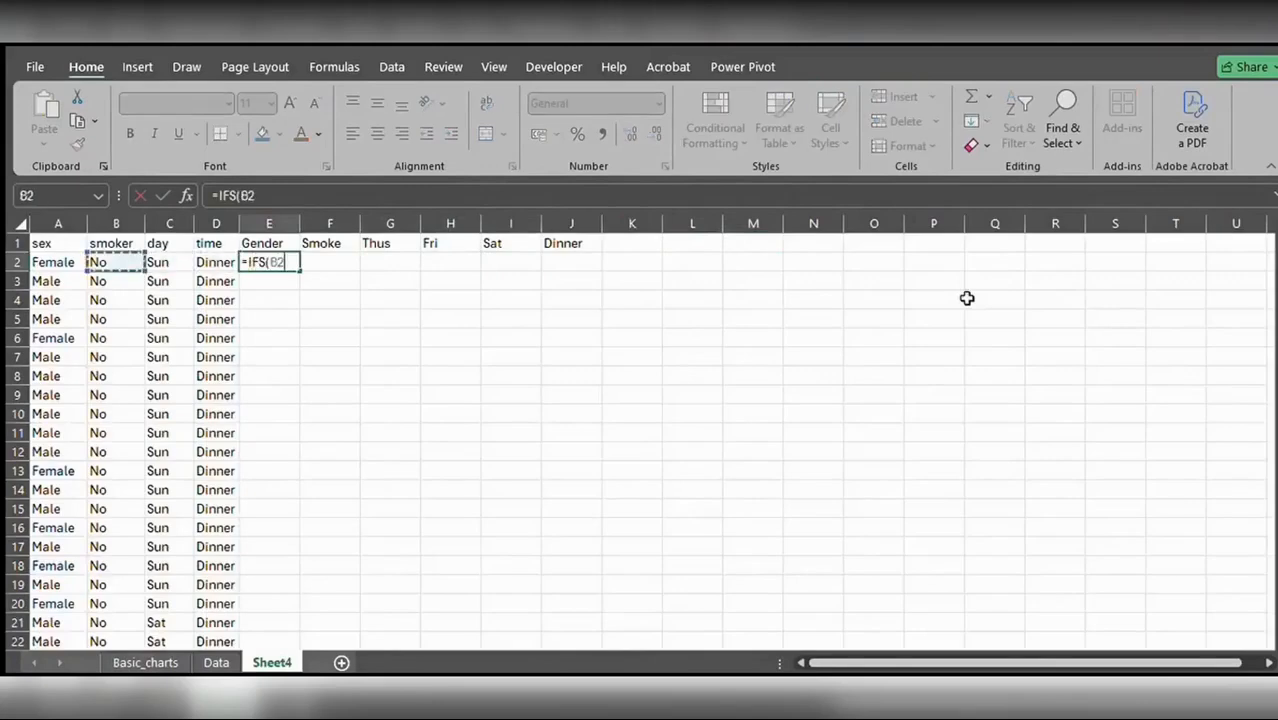
pyautogui.write('=')
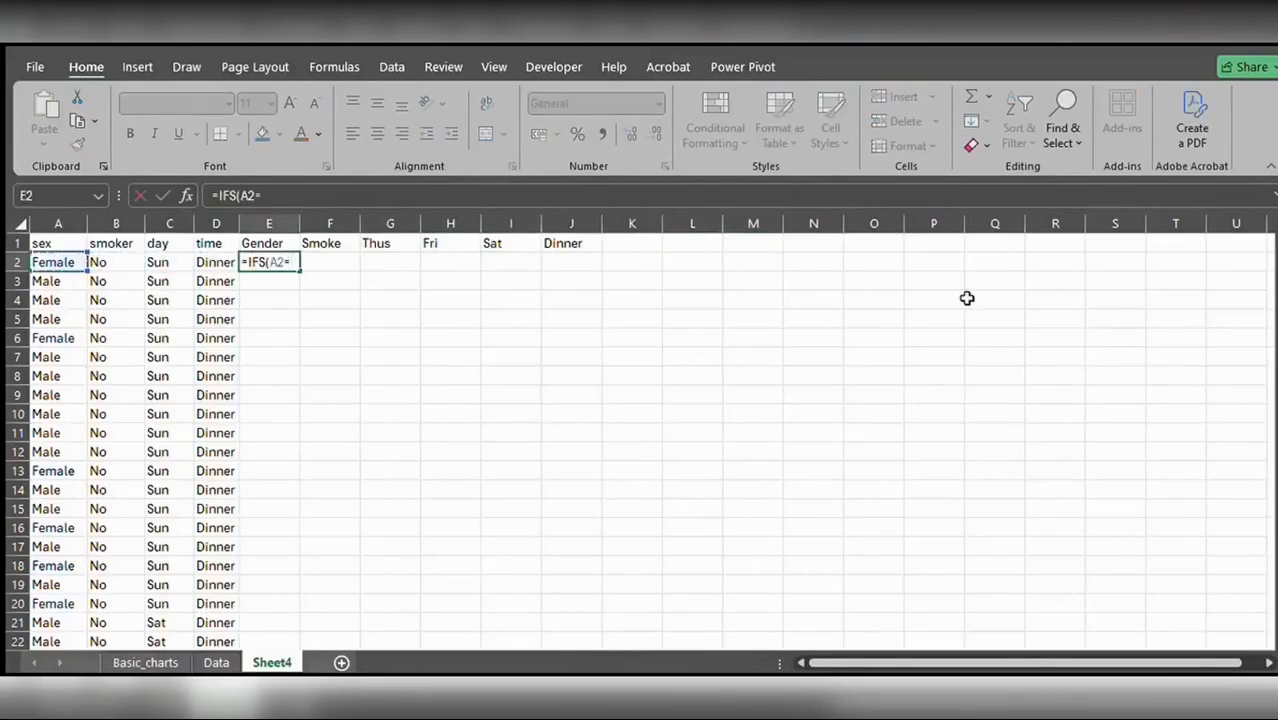
pyautogui.write('"male",1,')
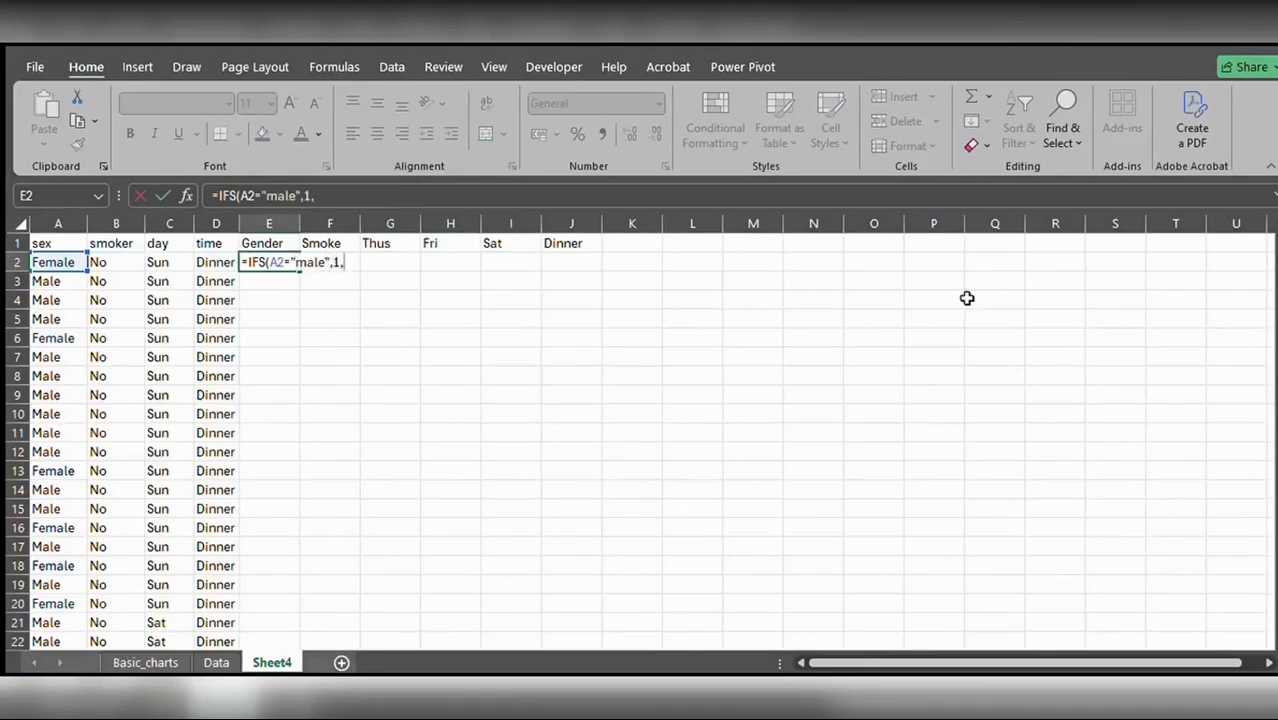
pyautogui.write('True,0)')
pyautogui.hotkey('ctrl', 'Return')
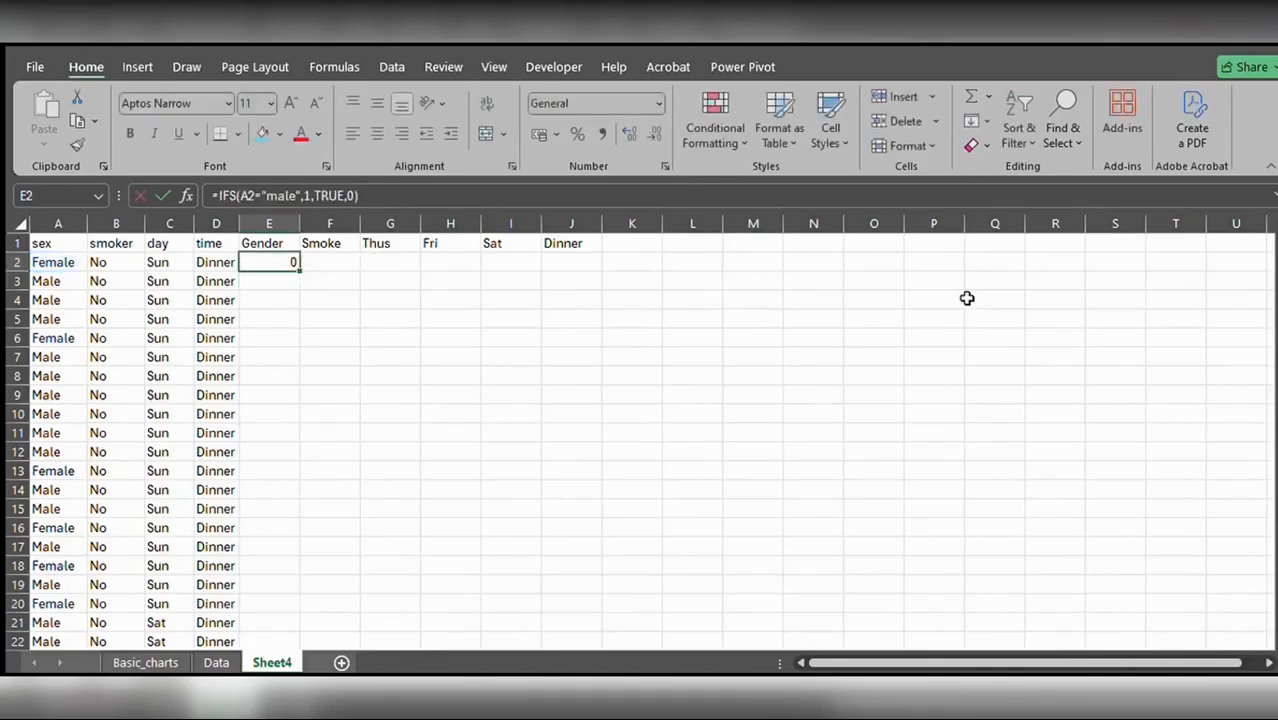
pyautogui.press('Right')
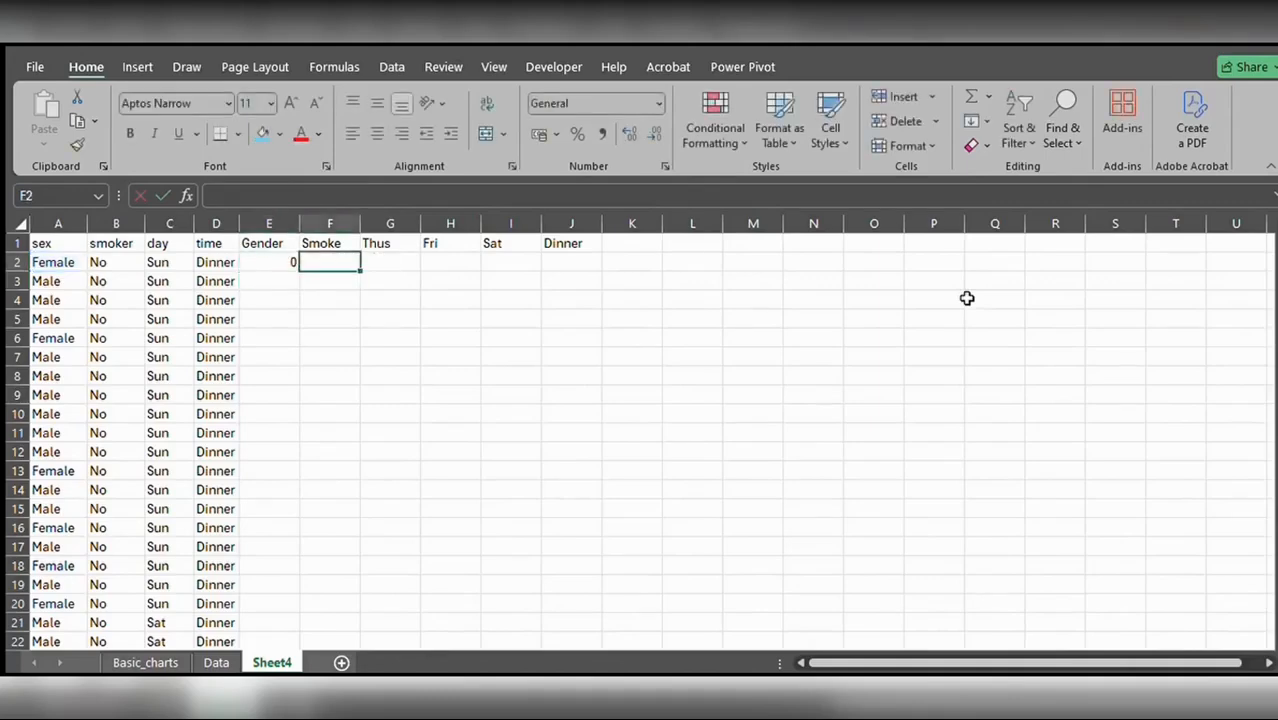
# Step: In F2, under Smoke, enter the formula =IFS(B2="Yes",1,TRUE,0)
pyautogui.write('=IFS(')
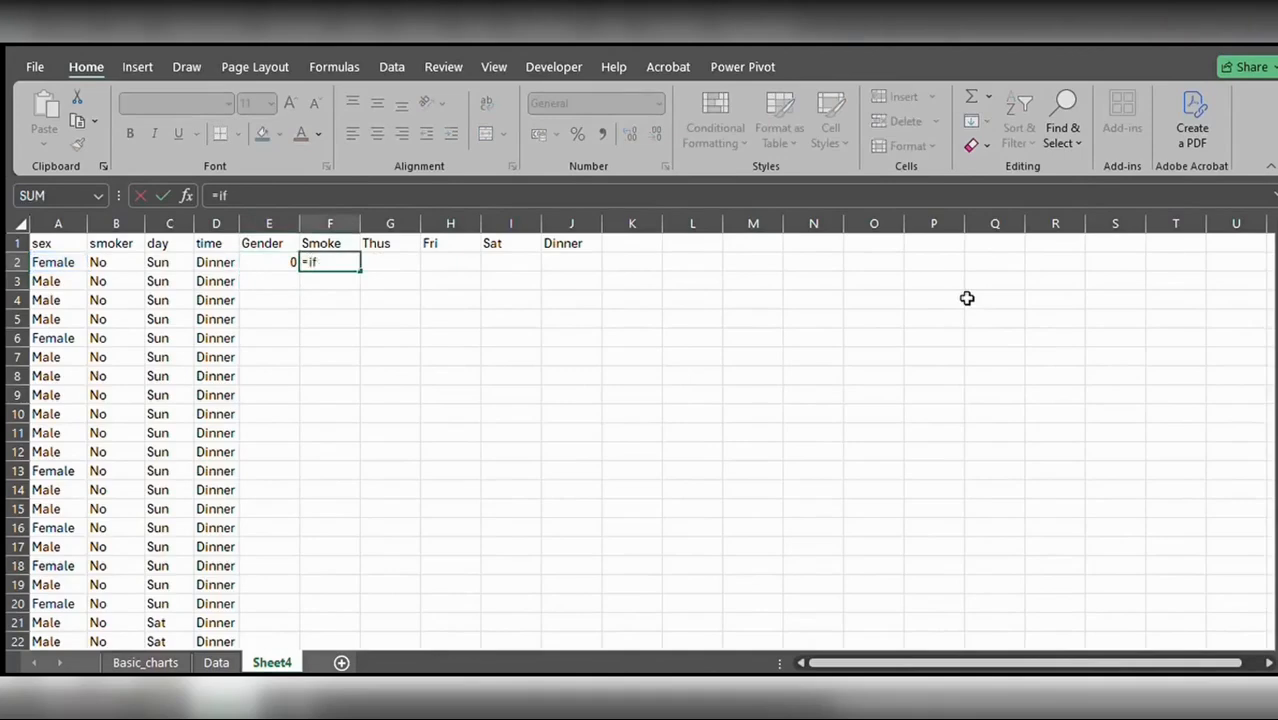
pyautogui.press('Left')
pyautogui.press('Left')
pyautogui.press('Left')
pyautogui.press('Left')
pyautogui.press('Left')
pyautogui.press('Right')
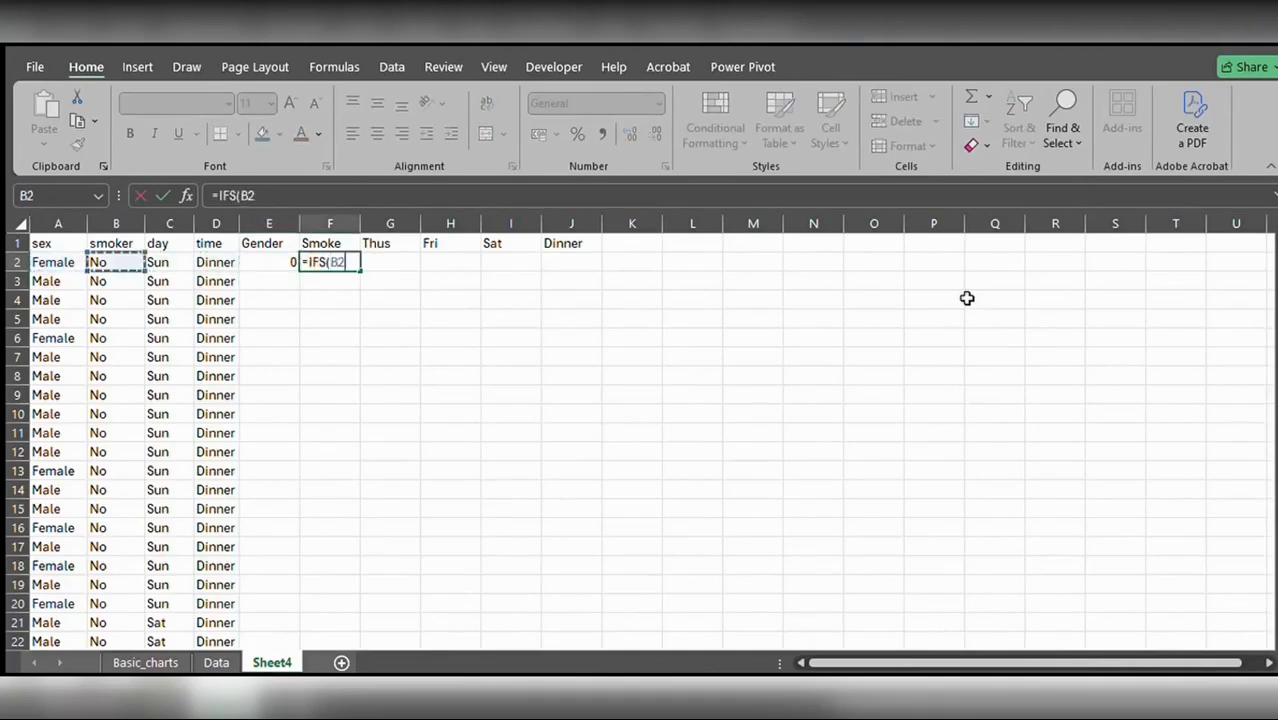
pyautogui.write('=Yes')
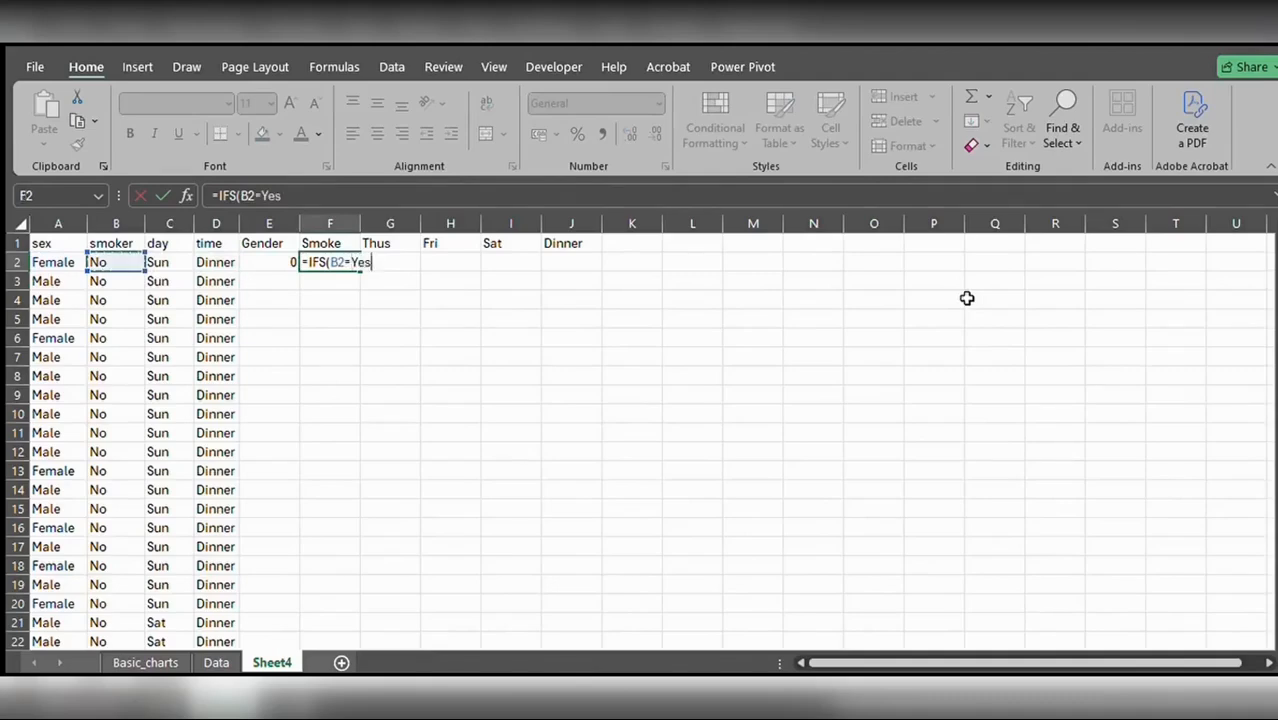
pyautogui.press('BackSpace')
pyautogui.press('BackSpace')
pyautogui.press('BackSpace')
pyautogui.write('"Yes",1,Tr')
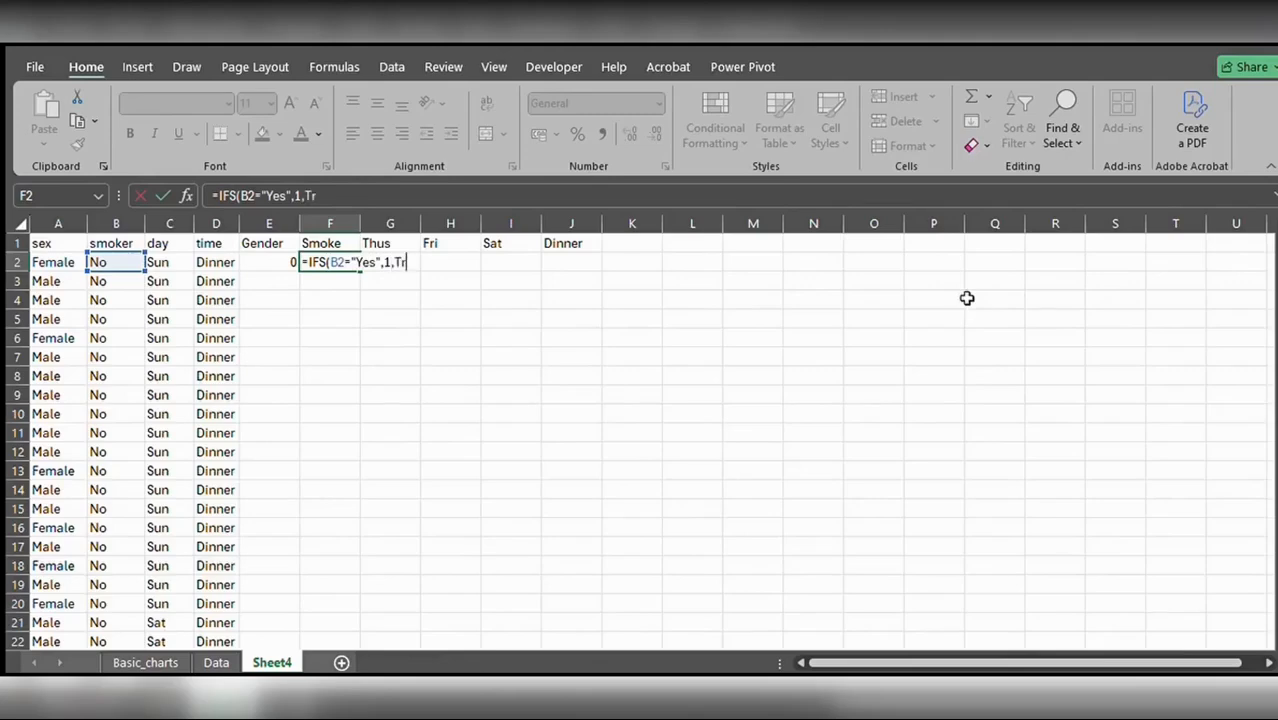
pyautogui.write('ue,0)')
pyautogui.press('Return')
pyautogui.press('Up')
pyautogui.press('Right')
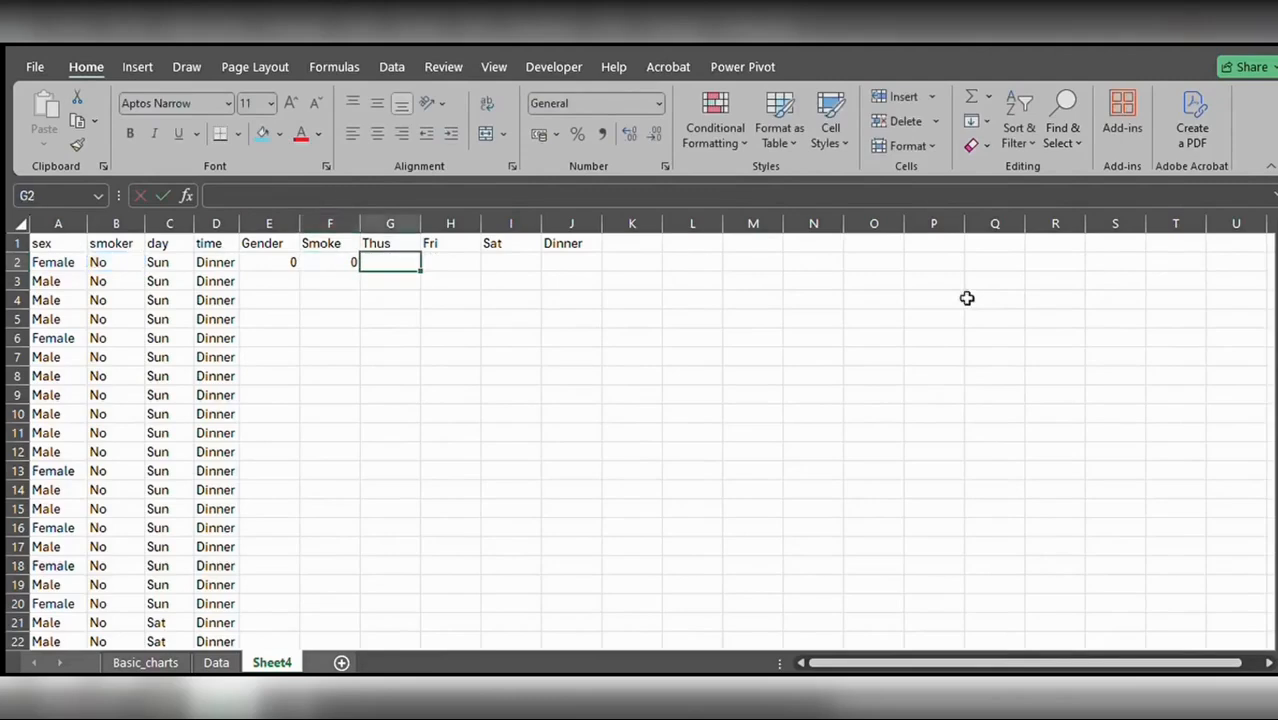
# Step: In G2, under Thus, enter the formula =IFS(C2="Thus",1,TRUE,0)
pyautogui.write('=IFS(')
pyautogui.press('Left')
pyautogui.press('Left')
pyautogui.press('Left')
pyautogui.press('Left')
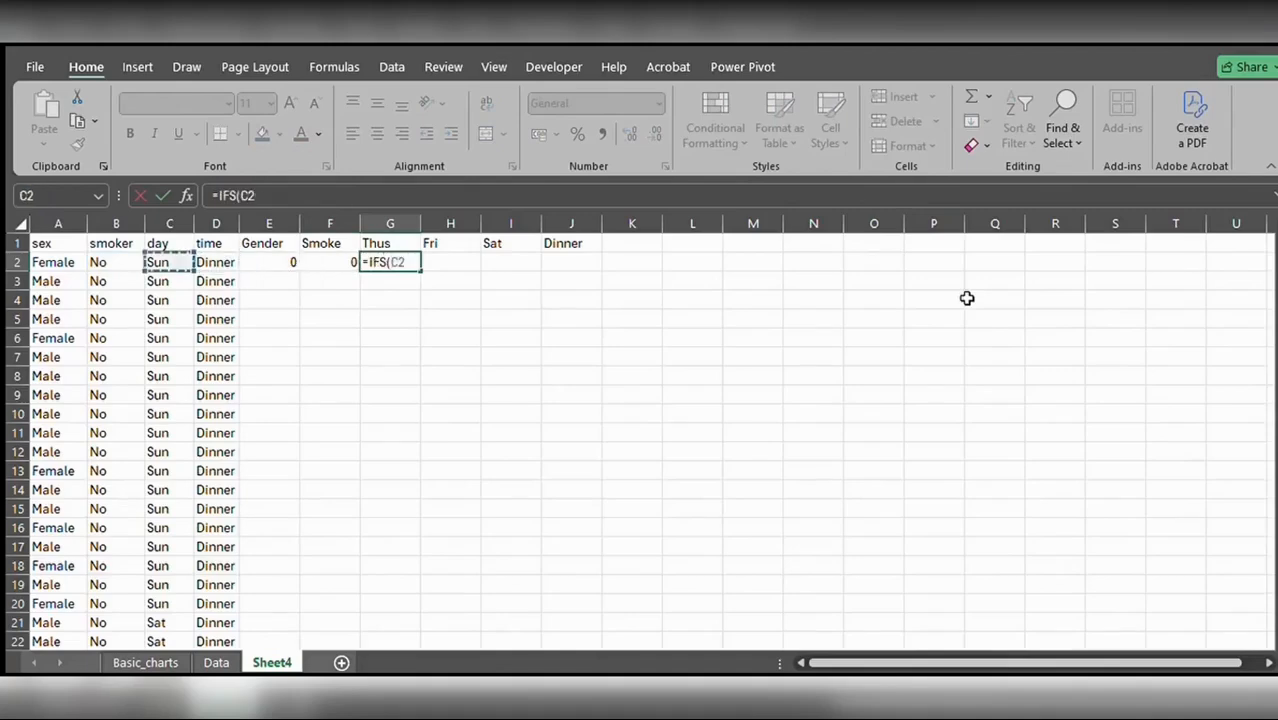
pyautogui.write('="Thus",')
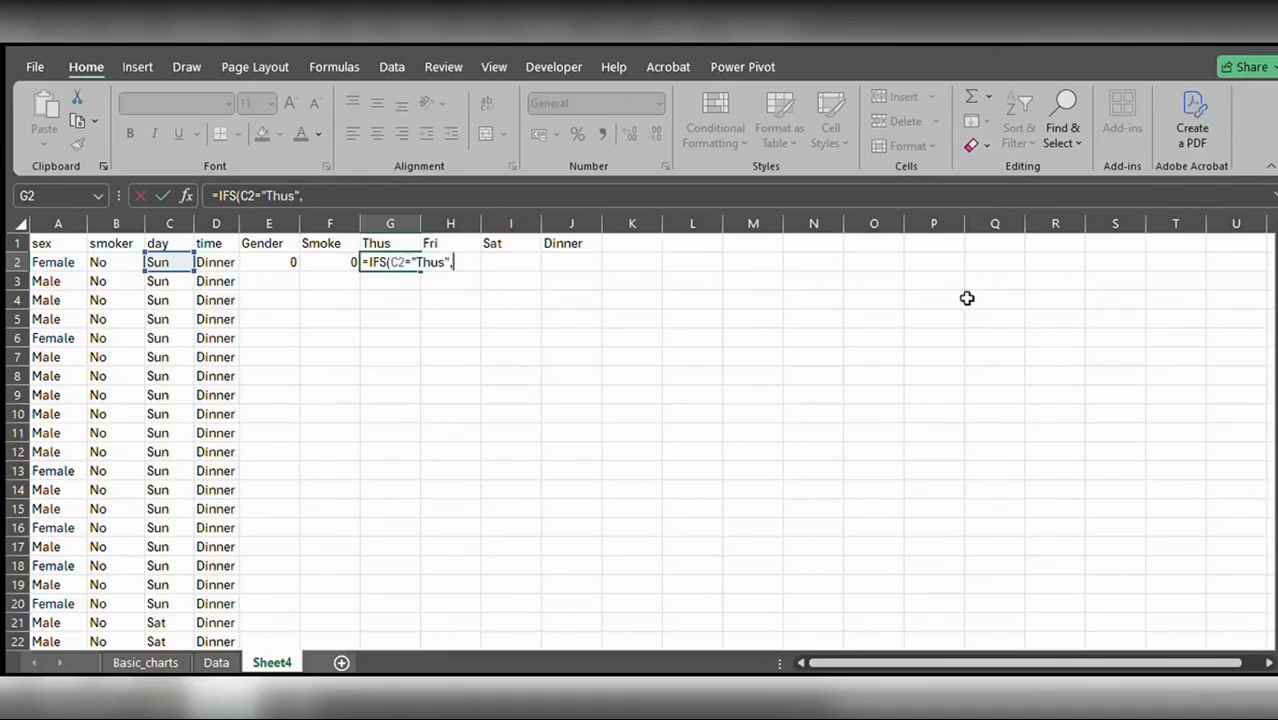
pyautogui.write('1,True,0')
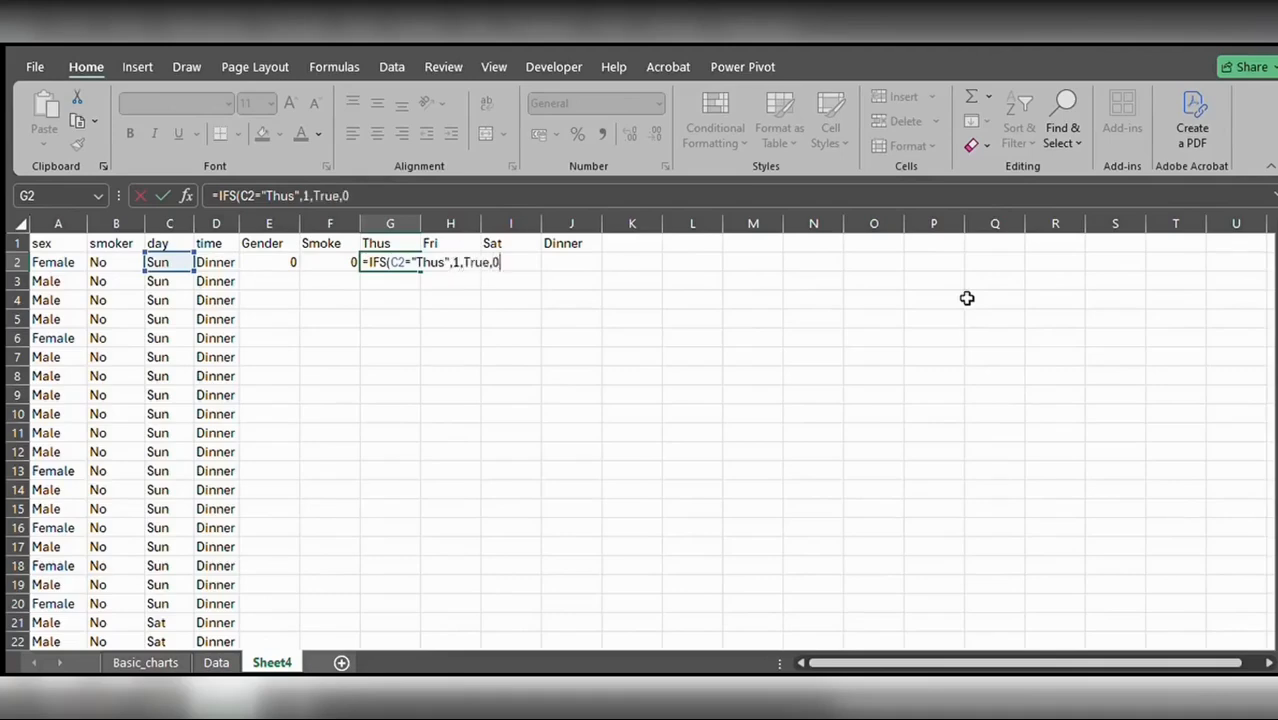
pyautogui.write(')')
pyautogui.press('Tab')
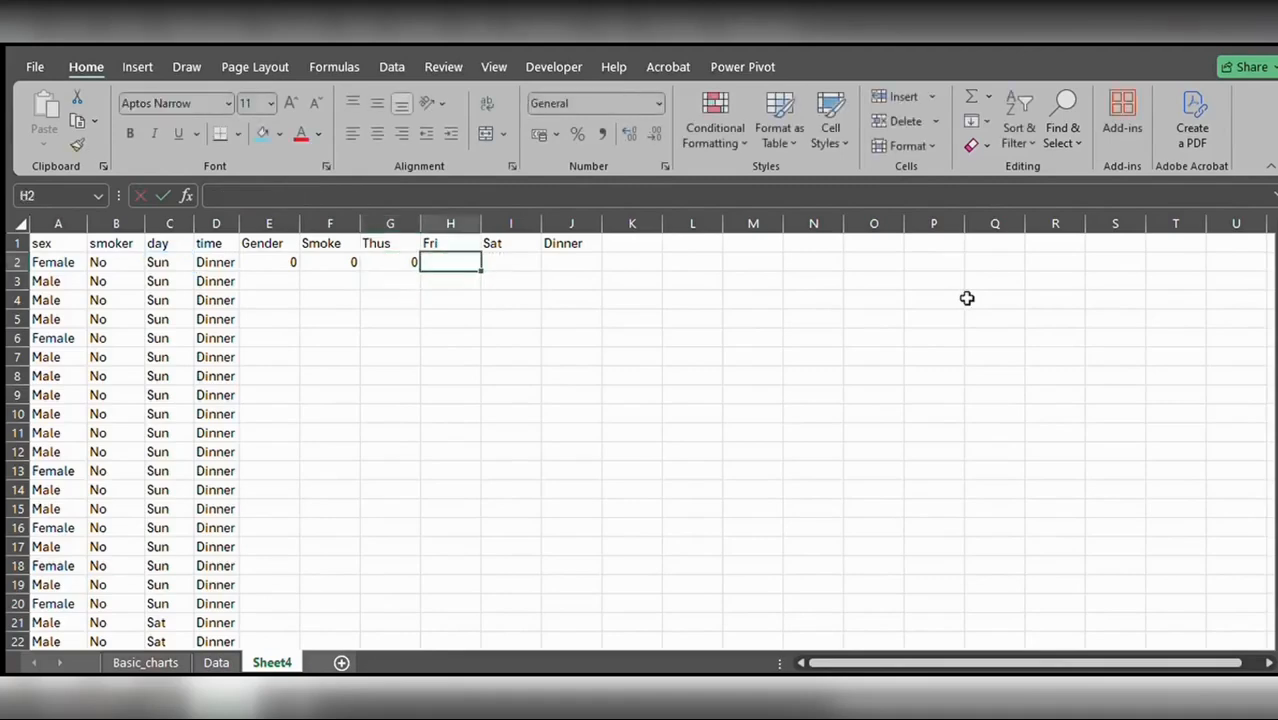
# Step: In H2, under Fri, enter =IFS(C2=$H$1,1,TRUE,0), comparing the day with the absolute header reference
pyautogui.write('=IFS(')
pyautogui.press('Left')
pyautogui.press('Left')
pyautogui.press('Left')
pyautogui.press('Left')
pyautogui.press('Left')
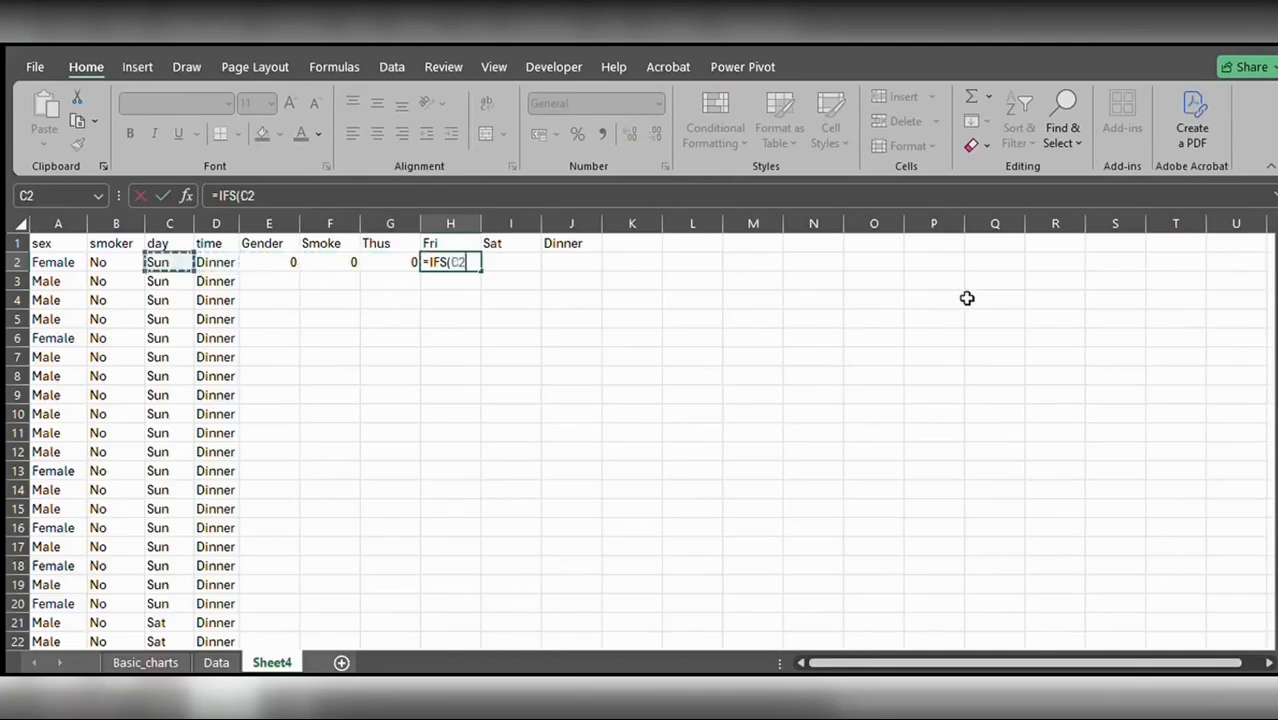
pyautogui.write('=')
pyautogui.press('Up')
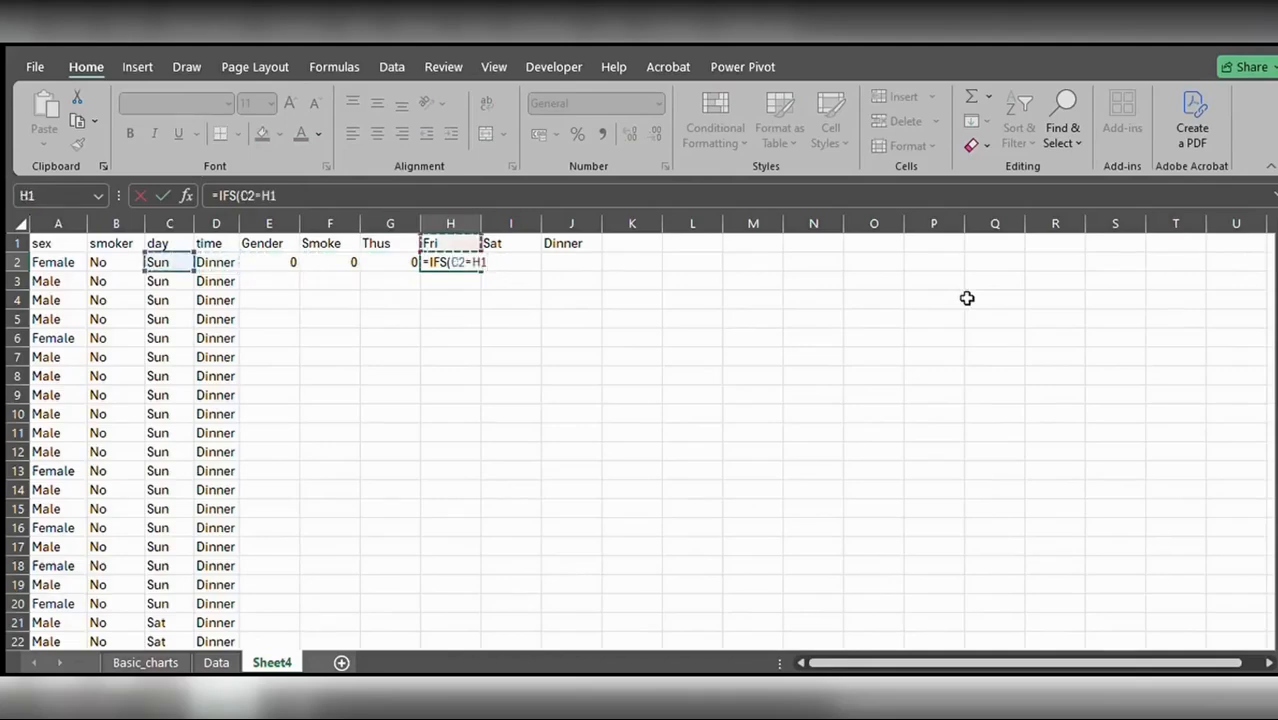
pyautogui.press('F4')
pyautogui.write(',1')
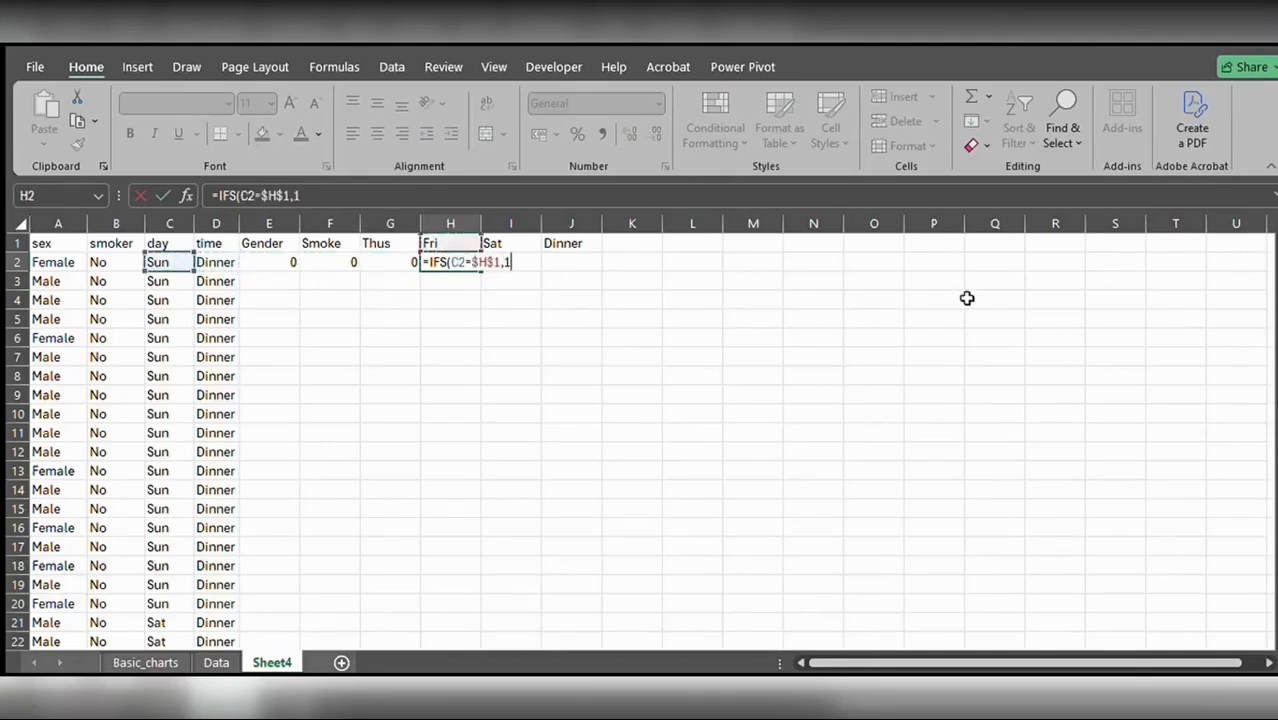
pyautogui.write(',True')
pyautogui.press('Tab')
pyautogui.write('0)')
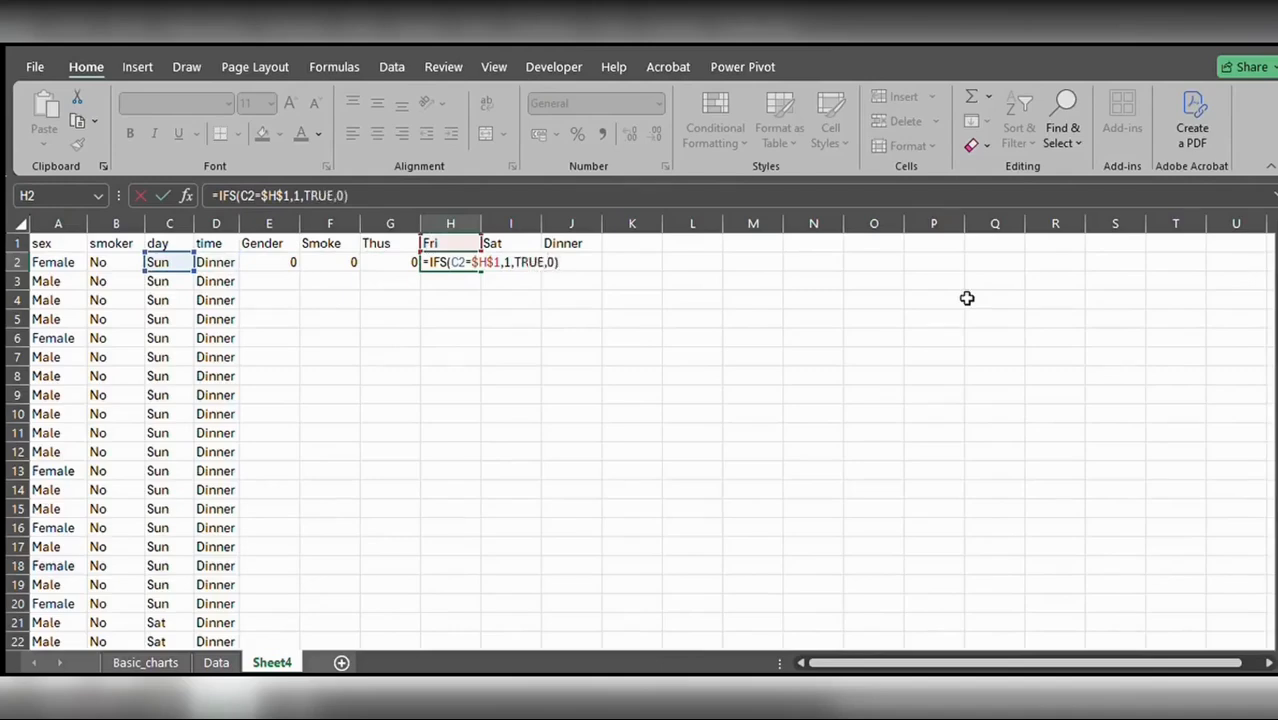
pyautogui.press('Return')
pyautogui.press('Up')
pyautogui.press('Right')
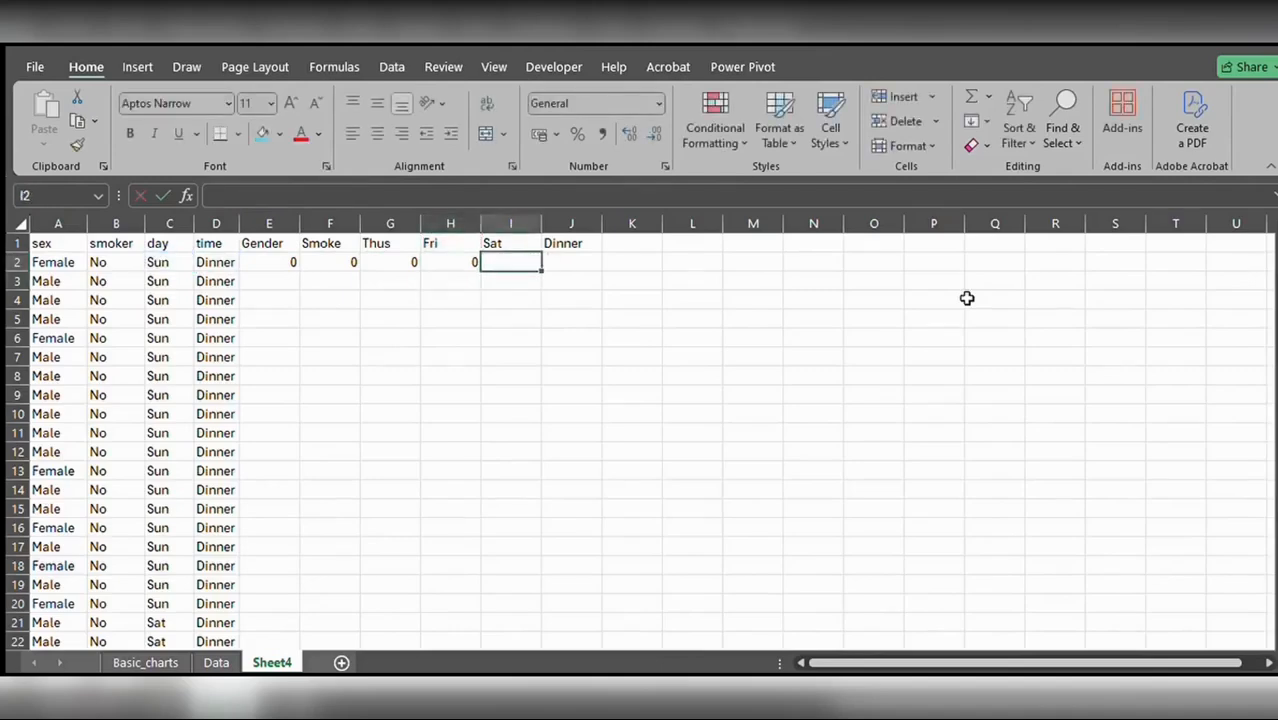
# Step: In I2, under Sat, enter =IFS(C2=$I$1,1,TRUE,0), comparing the day with the absolute header reference
pyautogui.write('=ifs')
pyautogui.press('Tab')
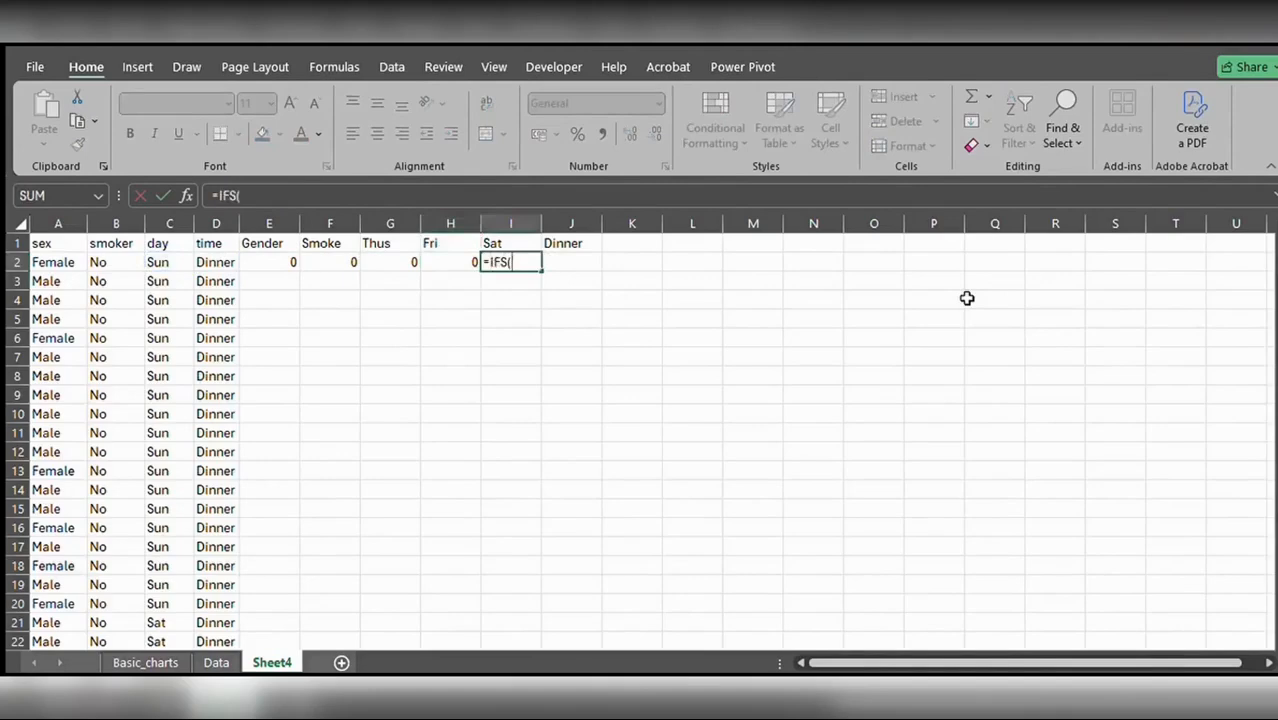
pyautogui.press('Left')
pyautogui.press('Left')
pyautogui.press('Left')
pyautogui.press('Left')
pyautogui.press('Left')
pyautogui.press('Left')
pyautogui.write('=')
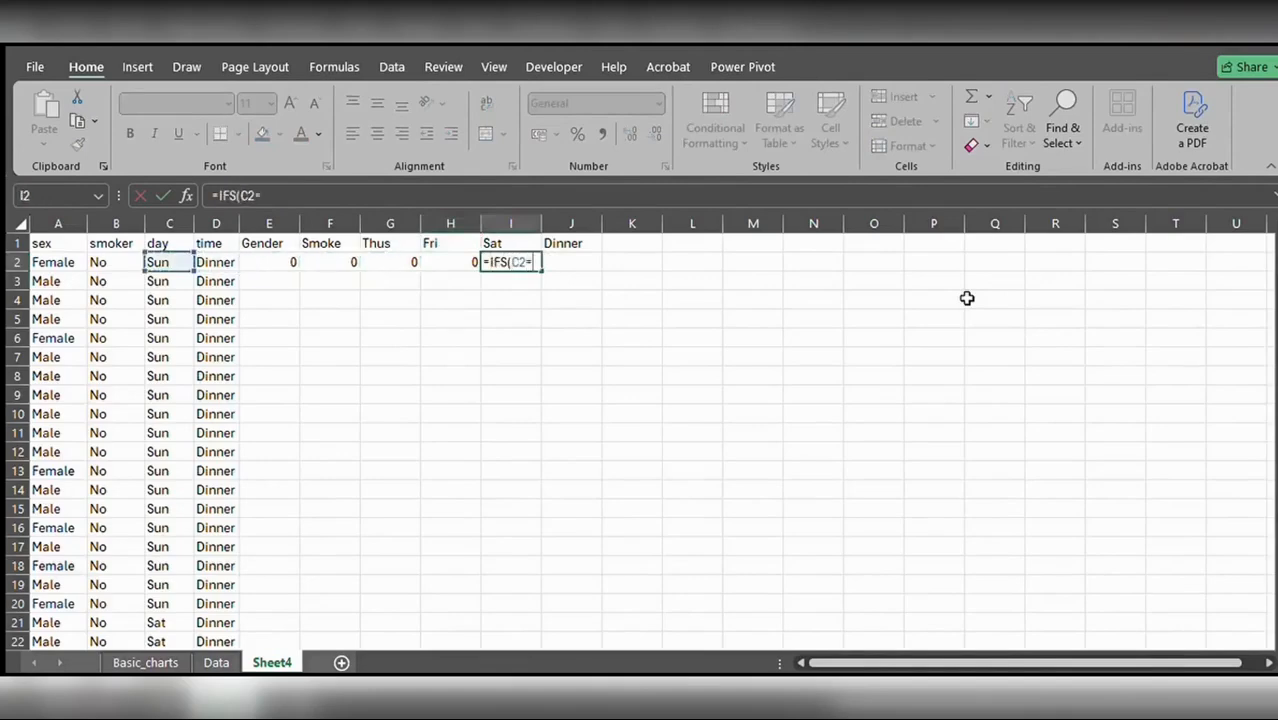
pyautogui.press('Up')
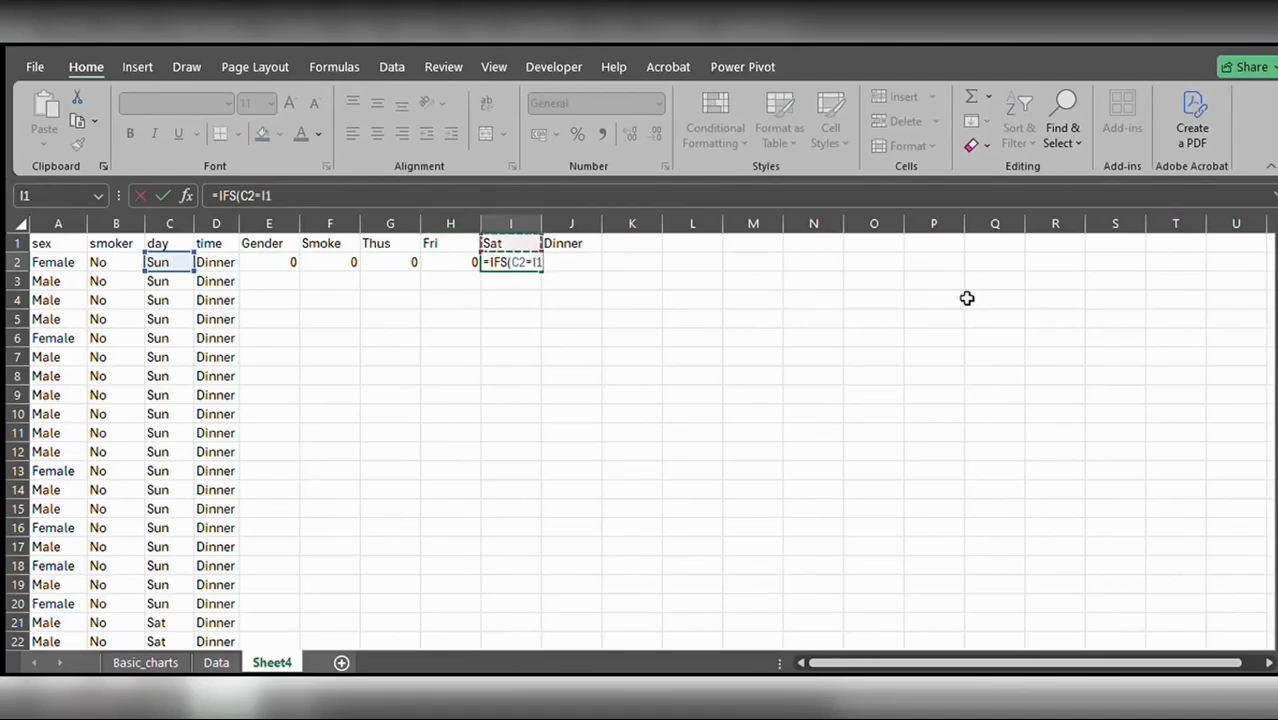
pyautogui.press('F4')
pyautogui.write(',1,TRUE,0')
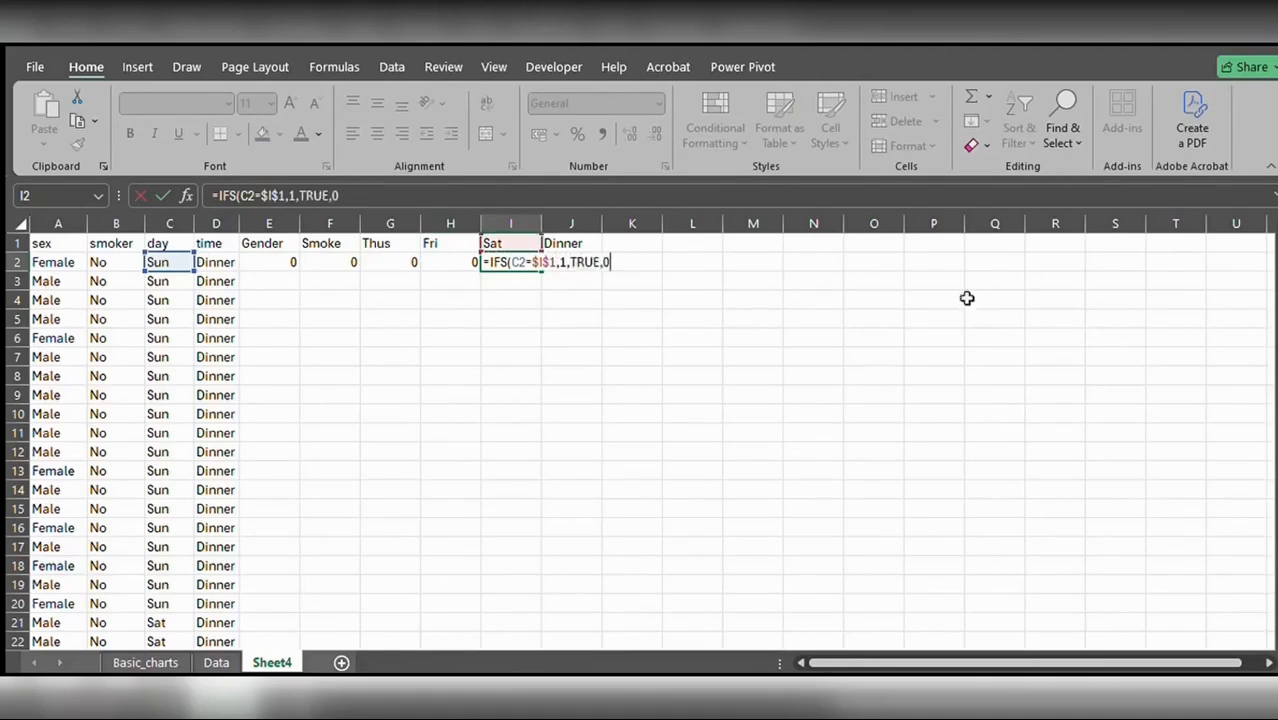
pyautogui.write(')')
pyautogui.hotkey('ctrl', 'Return')
pyautogui.press('Right')
# Step: In J2, under Dinner, enter =IFS(D2=$J$1,1,TRUE,0), comparing the time with the absolute header reference
pyautogui.write('=')
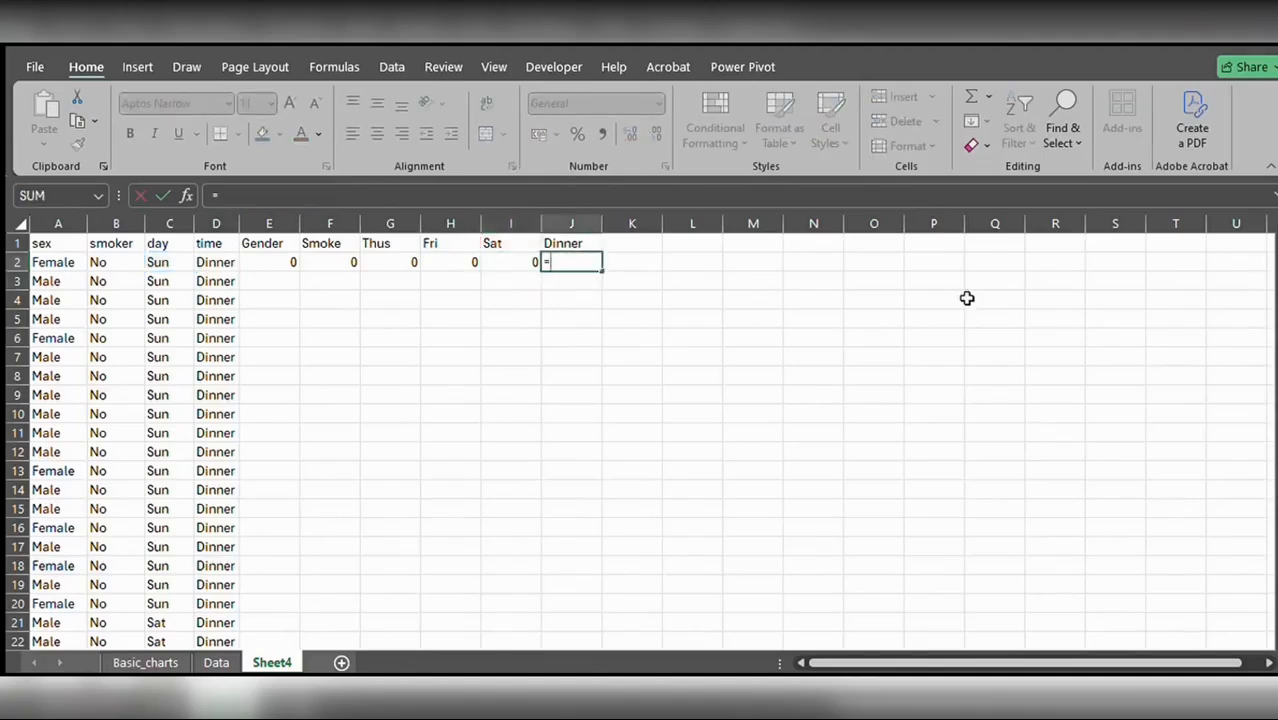
pyautogui.write('IFS(')
pyautogui.press('Left')
pyautogui.press('Left')
pyautogui.press('Left')
pyautogui.press('Left')
pyautogui.press('Left')
pyautogui.press('Left')
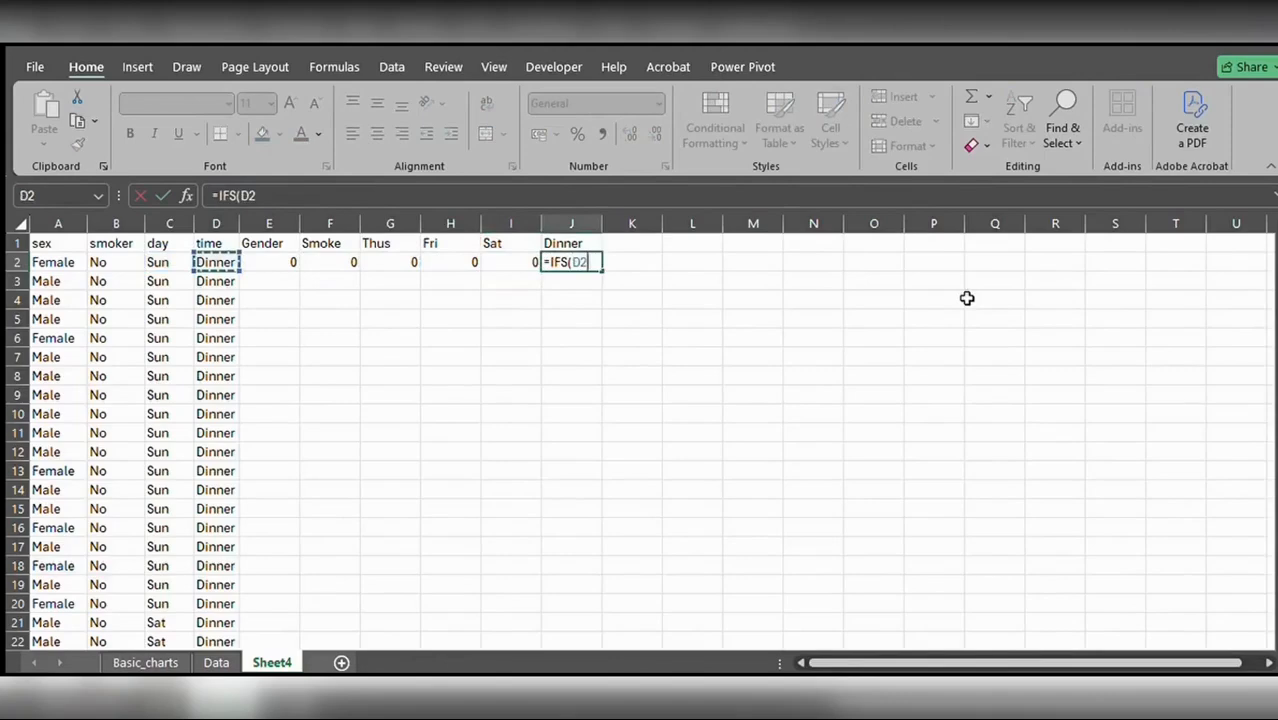
pyautogui.write('=')
pyautogui.press('Up')
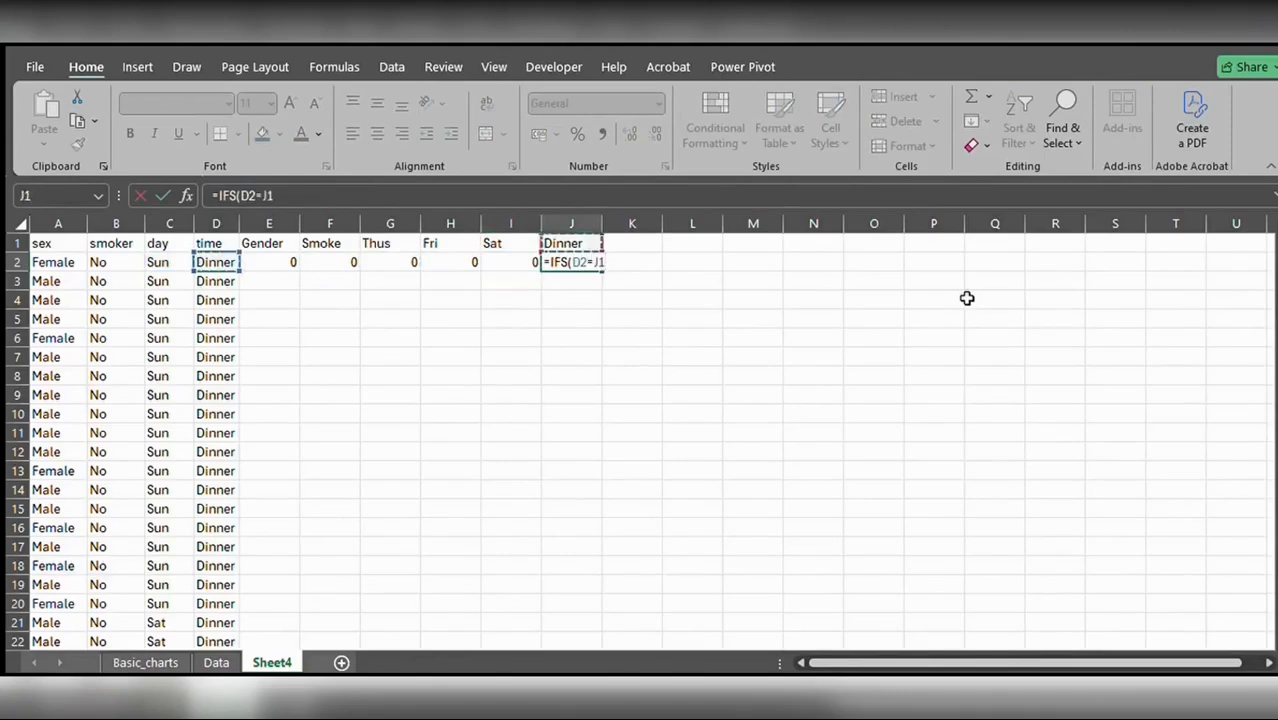
pyautogui.press('F4')
pyautogui.write(',1')
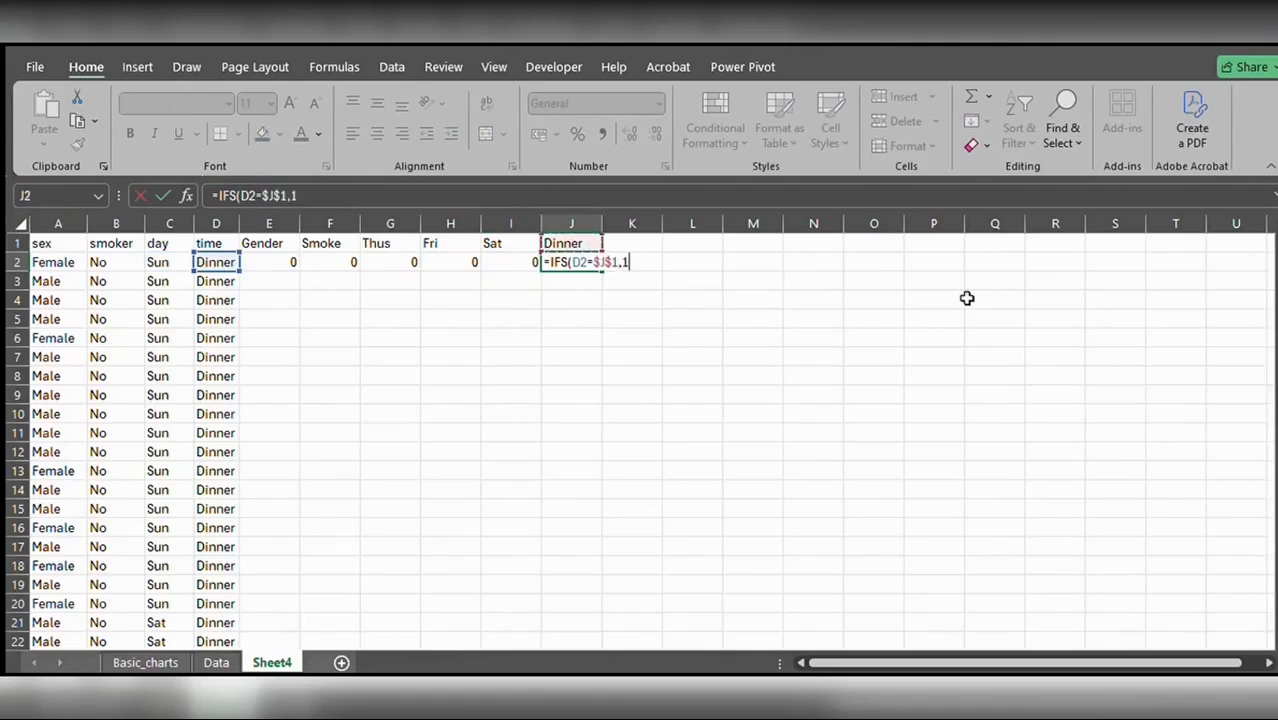
pyautogui.write('T')
pyautogui.write('rue')
pyautogui.write(',0')
pyautogui.write(')')
pyautogui.press('Return')
pyautogui.press('Return')
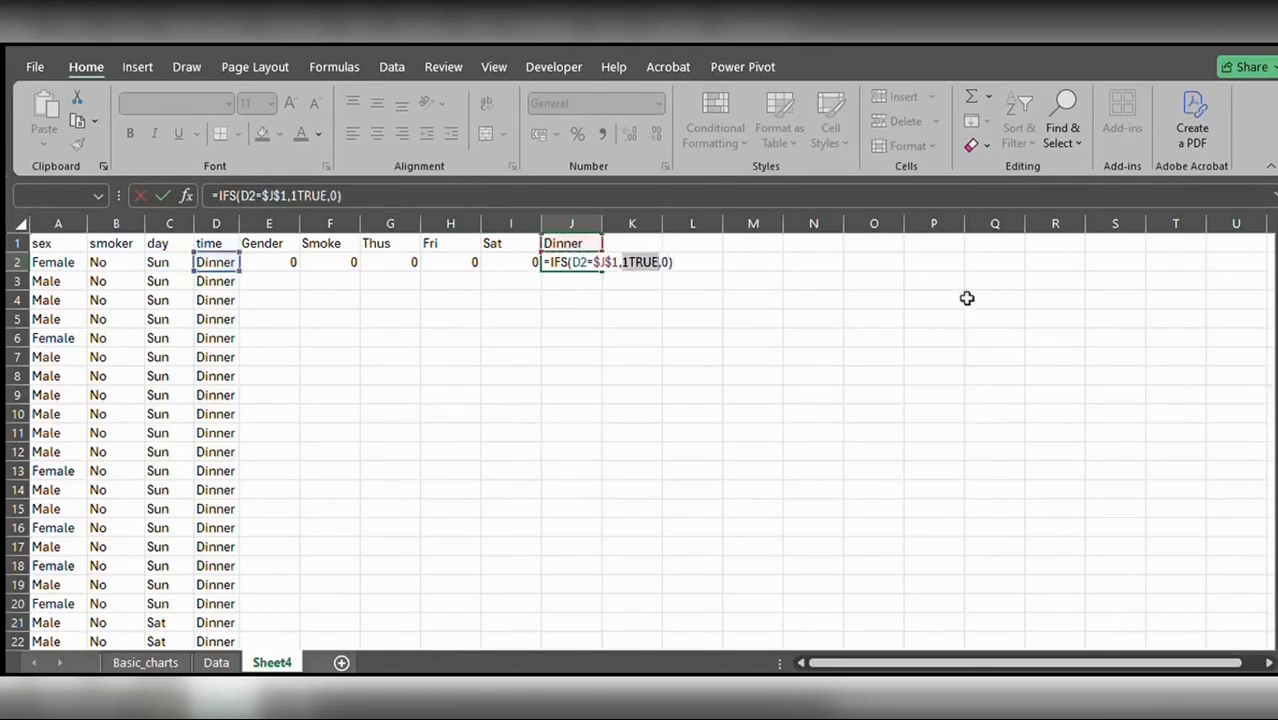
pyautogui.click(296, 196)
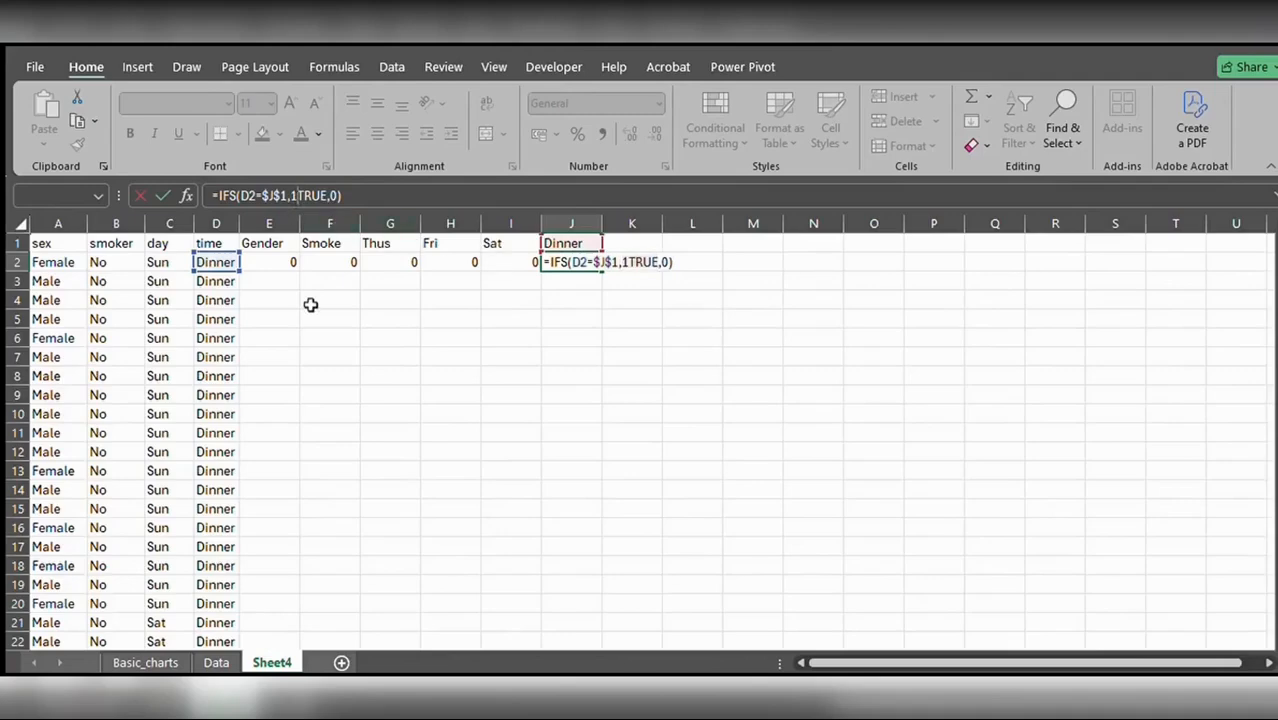
pyautogui.write(',')
pyautogui.press('Return')
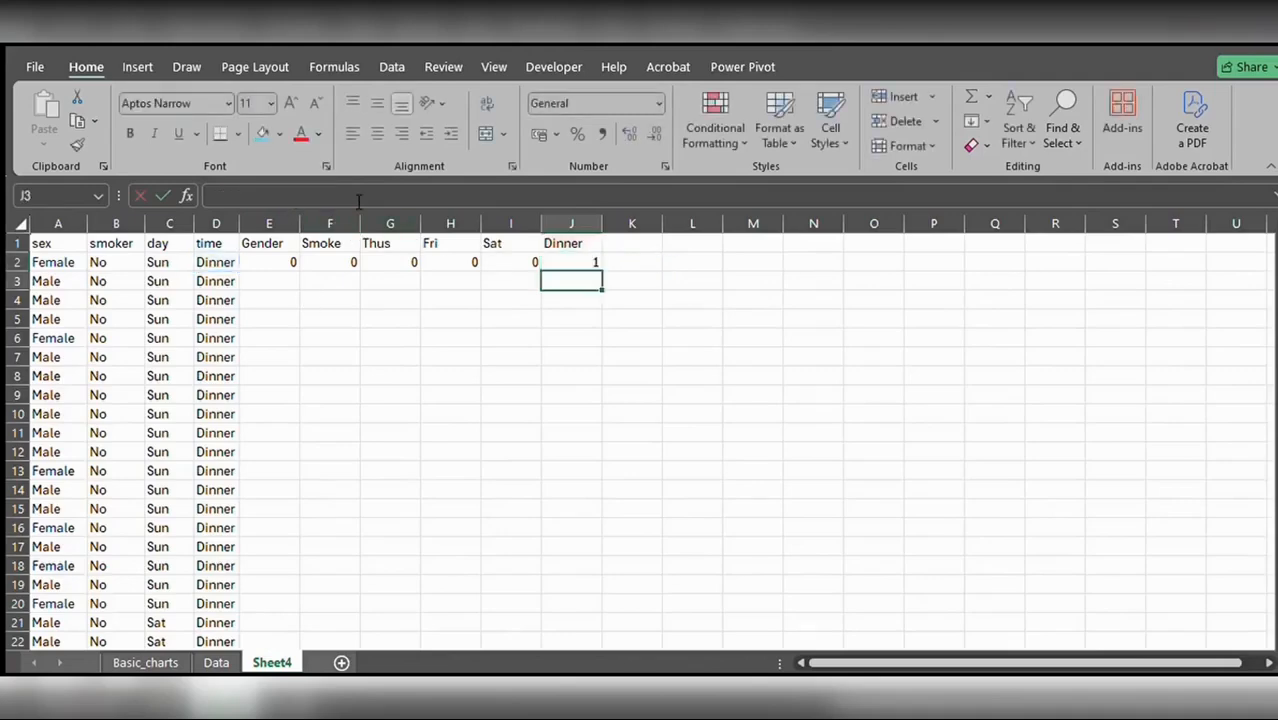
# Step: Fill the six formulas in E2:J2 down through all the data rows and check the filled columns
pyautogui.press('Up')
pyautogui.press('Left')
pyautogui.press('Left')
pyautogui.press('Left')
pyautogui.press('Left')
pyautogui.press('Left')
pyautogui.hotkey('shift', 'Right')
pyautogui.hotkey('shift', 'Right')
pyautogui.hotkey('shift', 'Right')
pyautogui.hotkey('shift', 'Right')
pyautogui.hotkey('shift', 'Right')
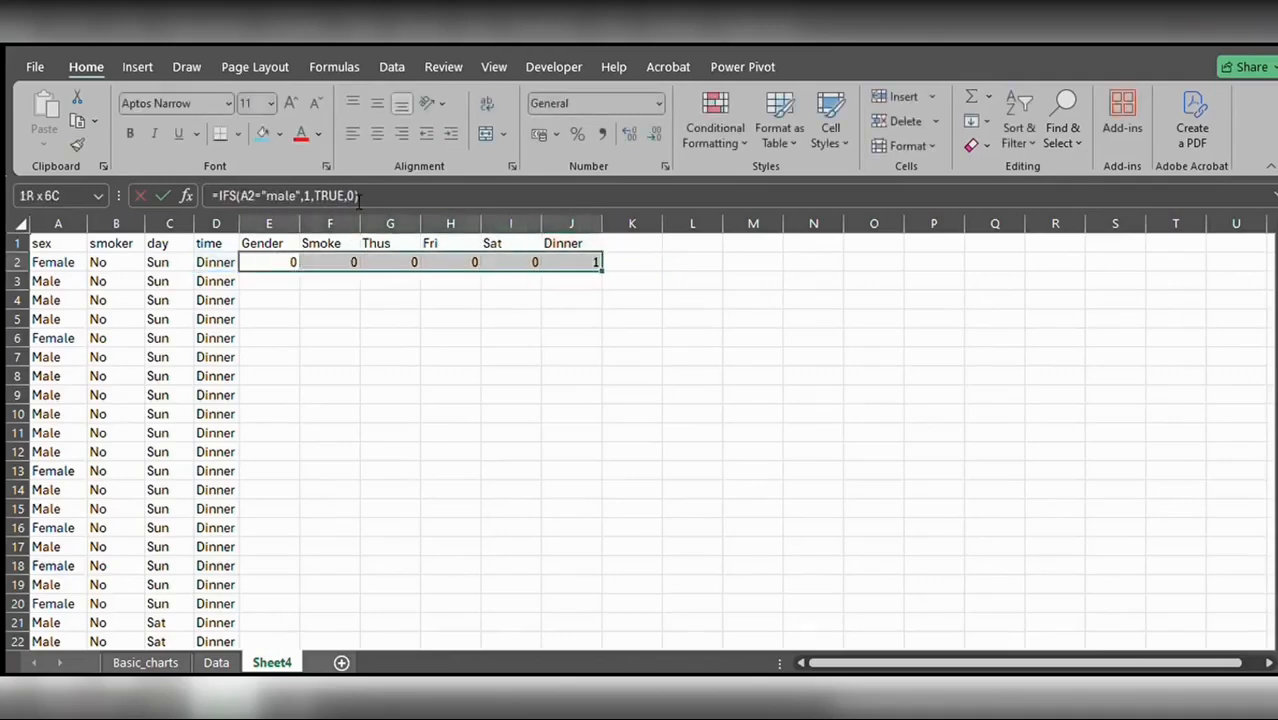
pyautogui.doubleClick(601, 270)
pyautogui.scroll(-3, 371, 381)
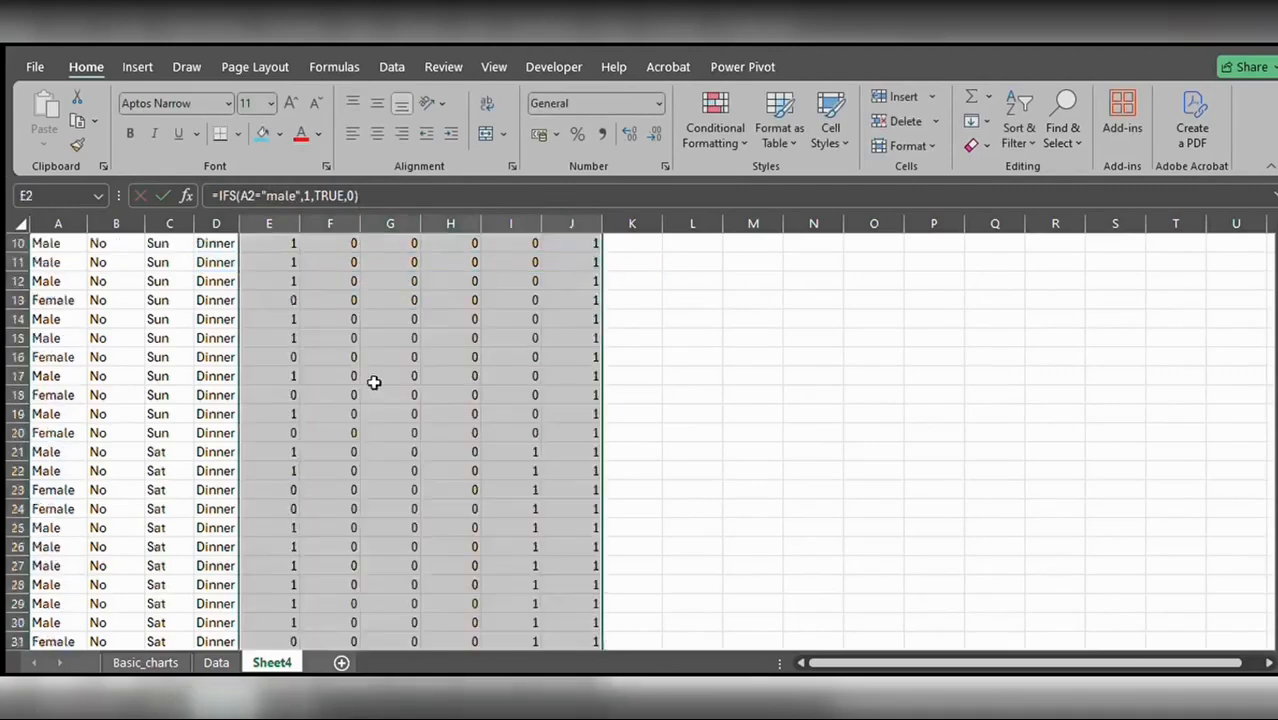
pyautogui.scroll(3, 373, 382)
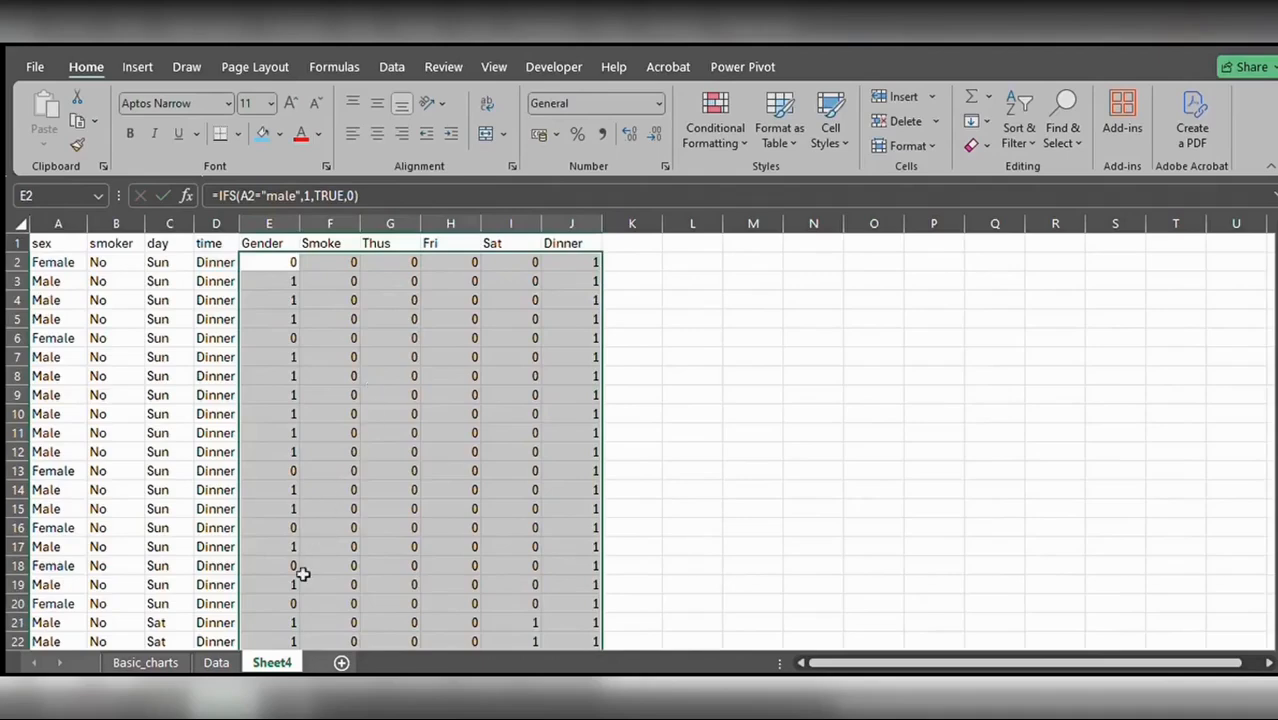
# Step: Rename Sheet4 as Chr_Num
pyautogui.doubleClick(264, 662)
pyautogui.write('Chi Num')
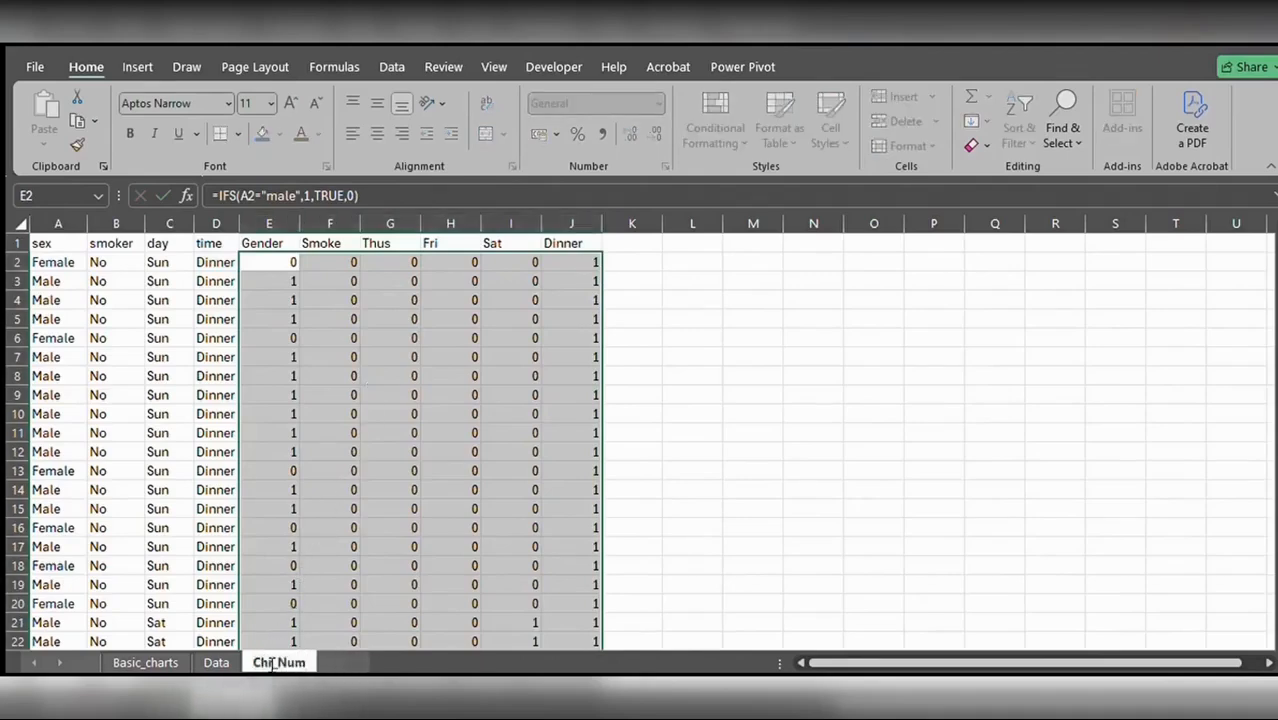
pyautogui.press('Return')
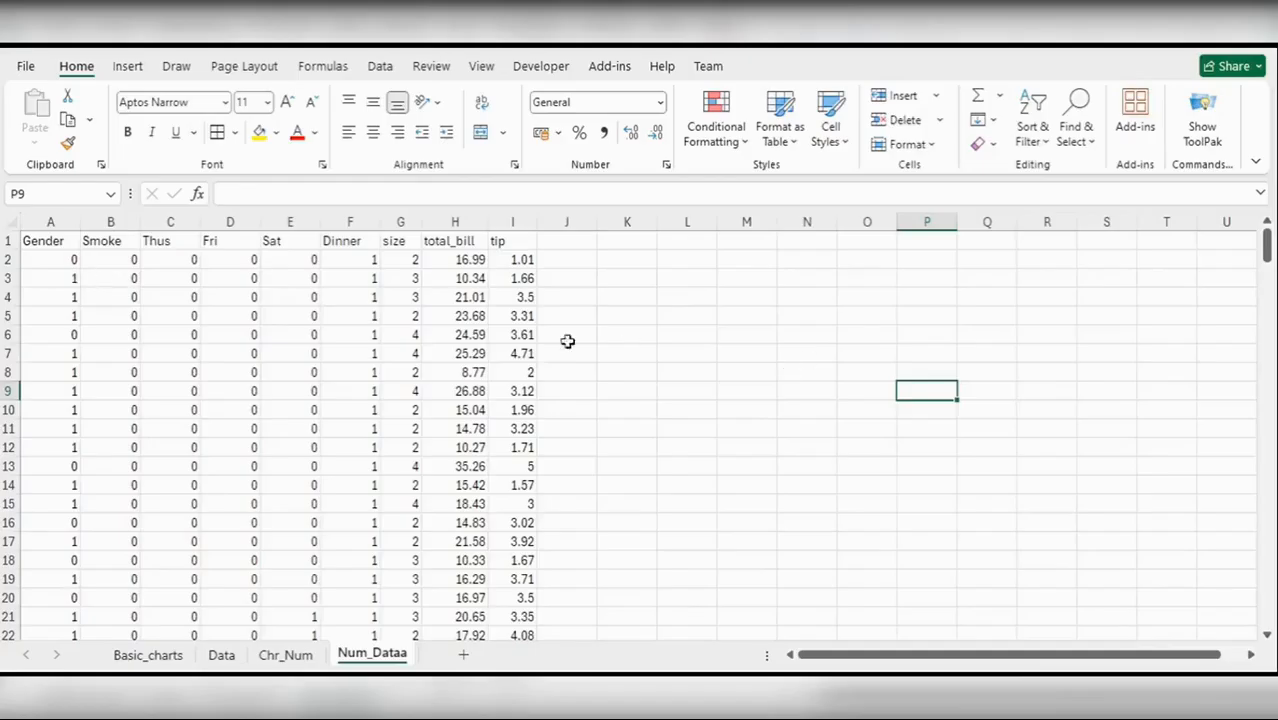
# Step: Start a Regression data analysis on Num_Dataa and set its Input Y Range to the tip values, $I$2:$I$245
pyautogui.click(380, 66)
pyautogui.click(1116, 95)
pyautogui.click(1090, 319)
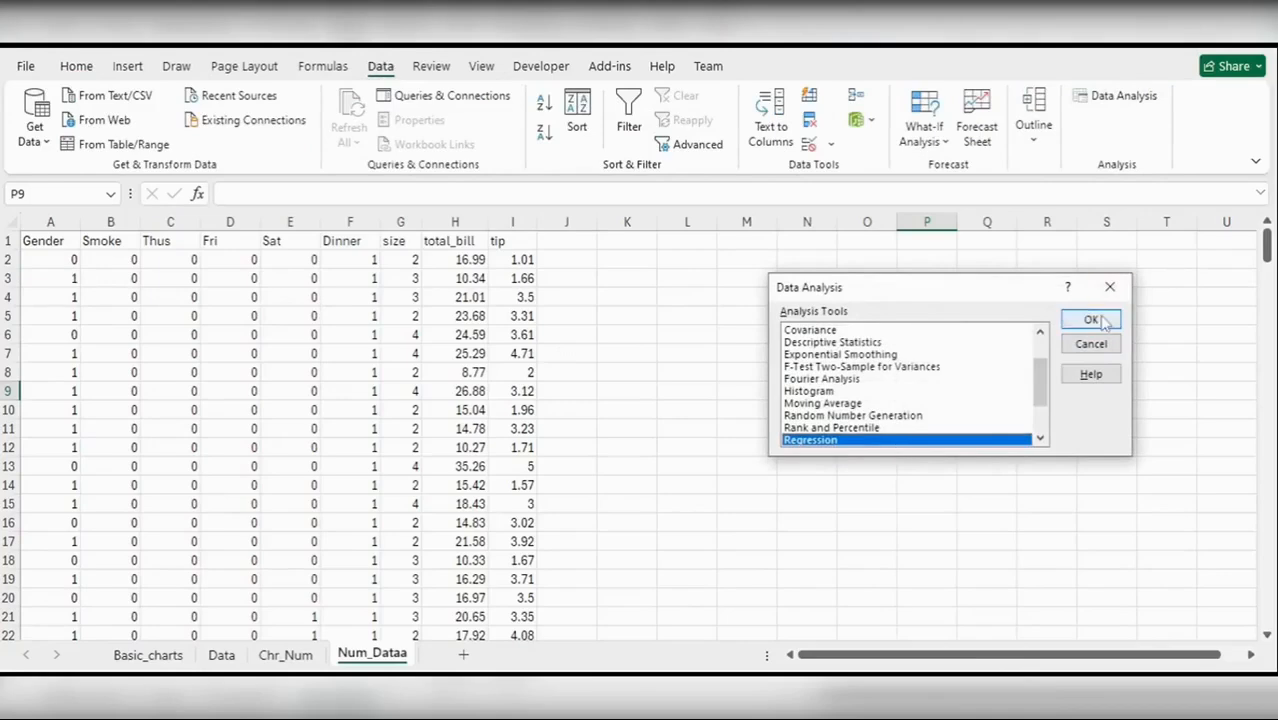
pyautogui.click(993, 248)
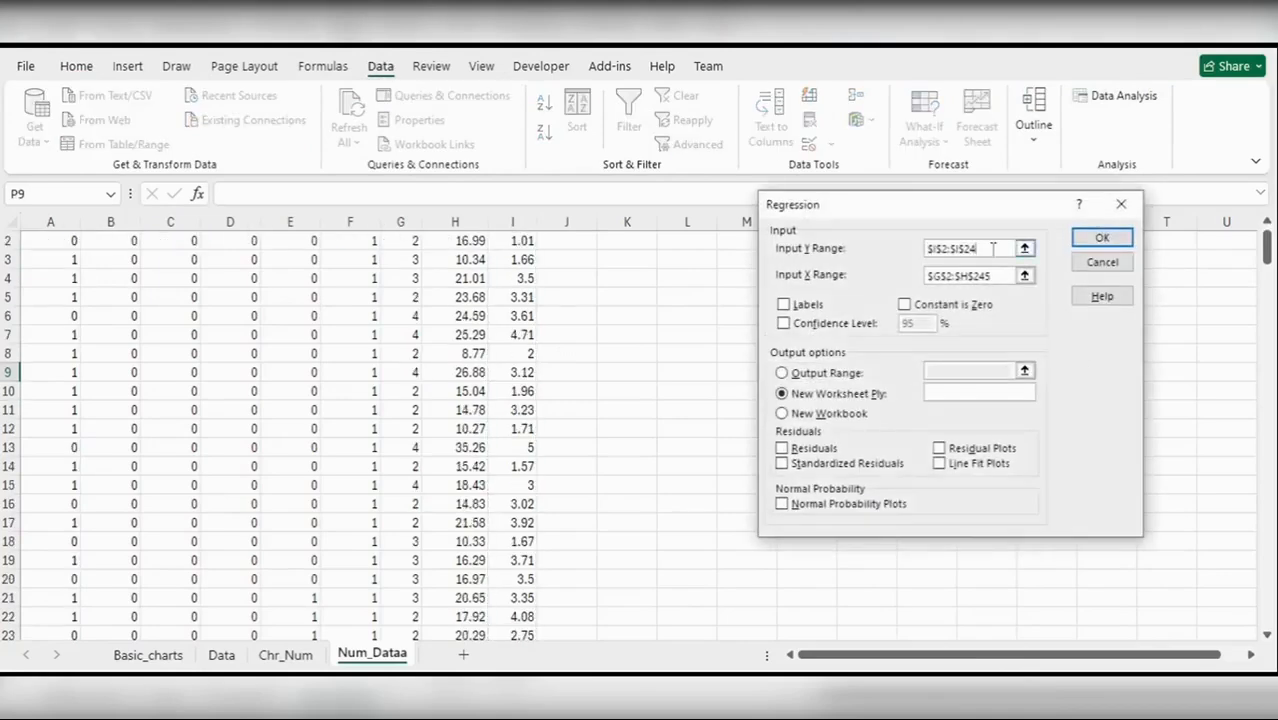
pyautogui.press('BackSpace')
pyautogui.press('BackSpace')
pyautogui.press('BackSpace')
pyautogui.press('BackSpace')
pyautogui.press('BackSpace')
pyautogui.press('BackSpace')
pyautogui.press('BackSpace')
pyautogui.press('BackSpace')
pyautogui.press('BackSpace')
pyautogui.press('BackSpace')
pyautogui.scroll(1, 607, 305)
pyautogui.click(510, 262)
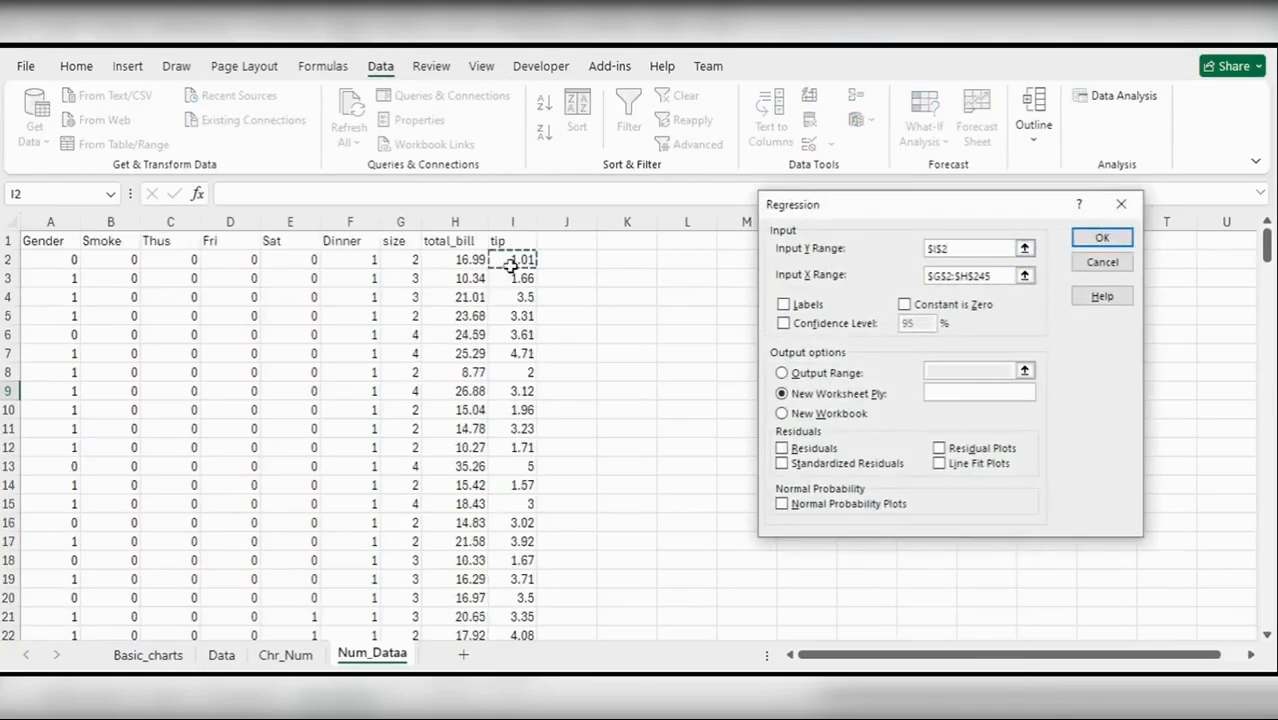
pyautogui.hotkey('ctrl', 'shift', 'Down')
# Step: Replace the regression's Input X Range with all predictor columns, $A$2:$H$245
pyautogui.moveTo(1012, 276); pyautogui.dragTo(902, 293)
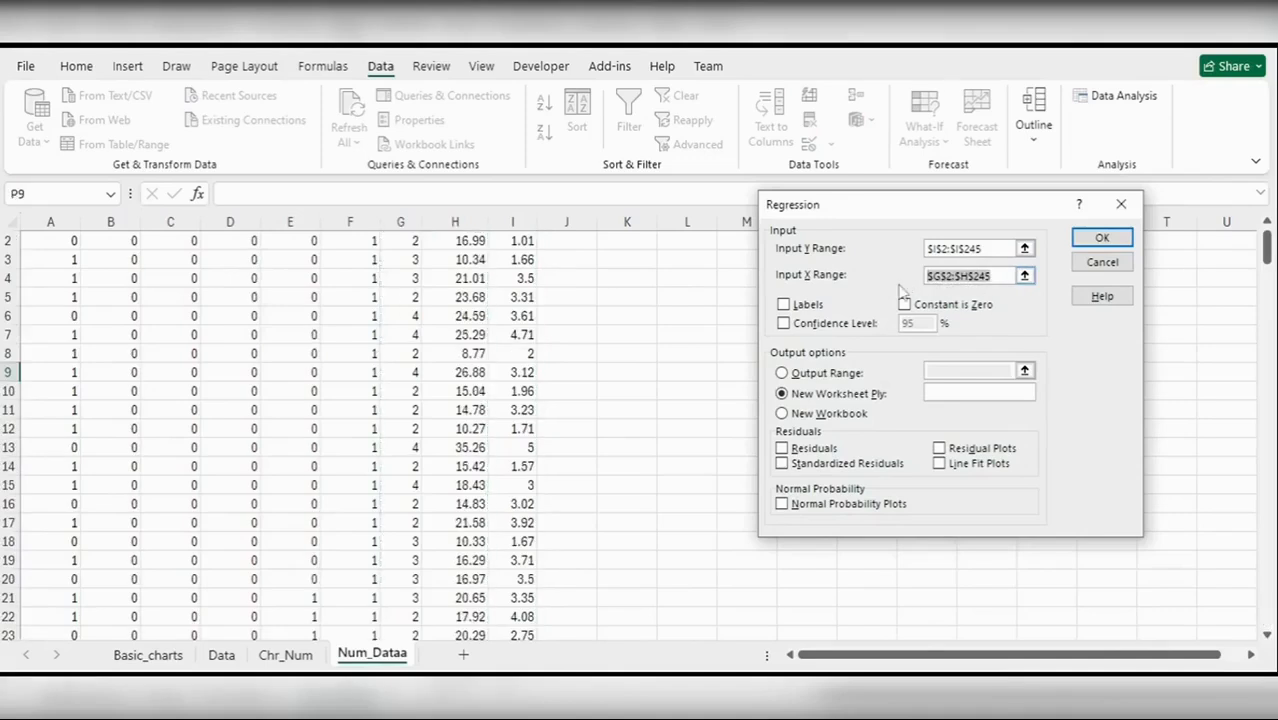
pyautogui.press('Home')
pyautogui.press('BackSpace')
pyautogui.press('BackSpace')
pyautogui.press('BackSpace')
pyautogui.press('BackSpace')
pyautogui.scroll(1, 254, 323)
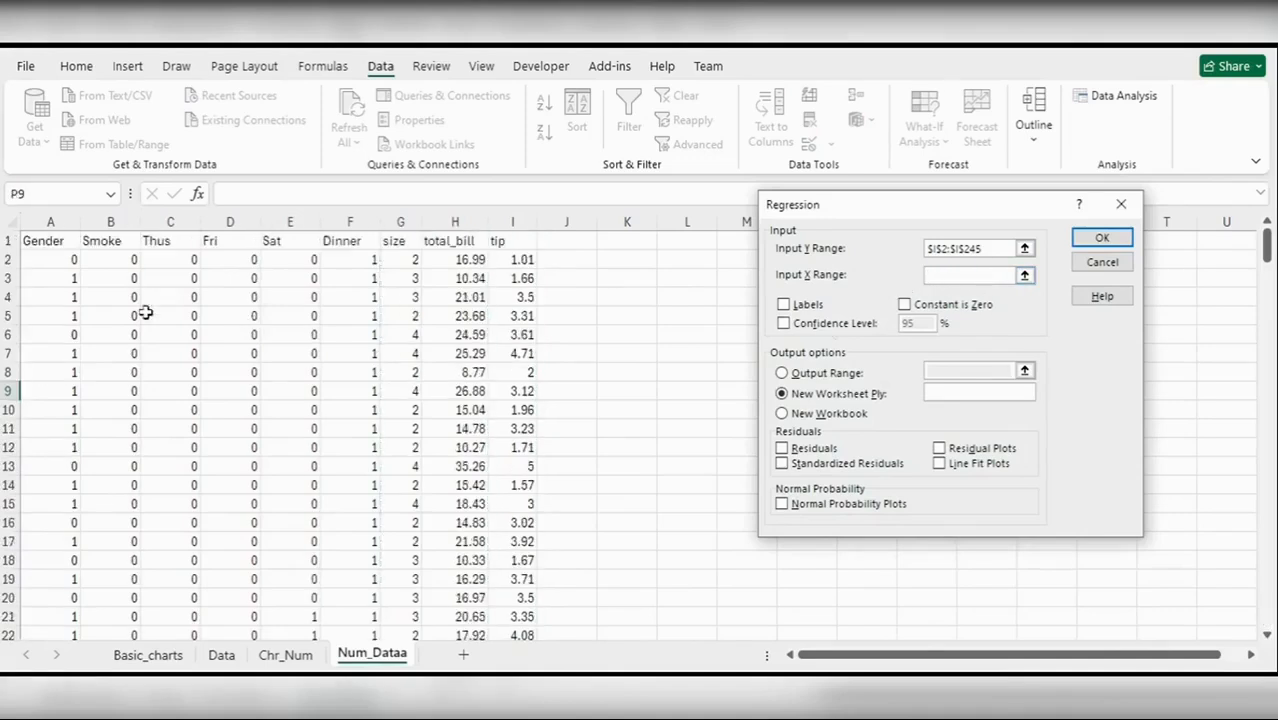
pyautogui.click(61, 259)
pyautogui.hotkey('ctrl', 'shift', 'Right')
pyautogui.hotkey('shift', 'Left')
pyautogui.hotkey('ctrl', 'shift', 'Down')
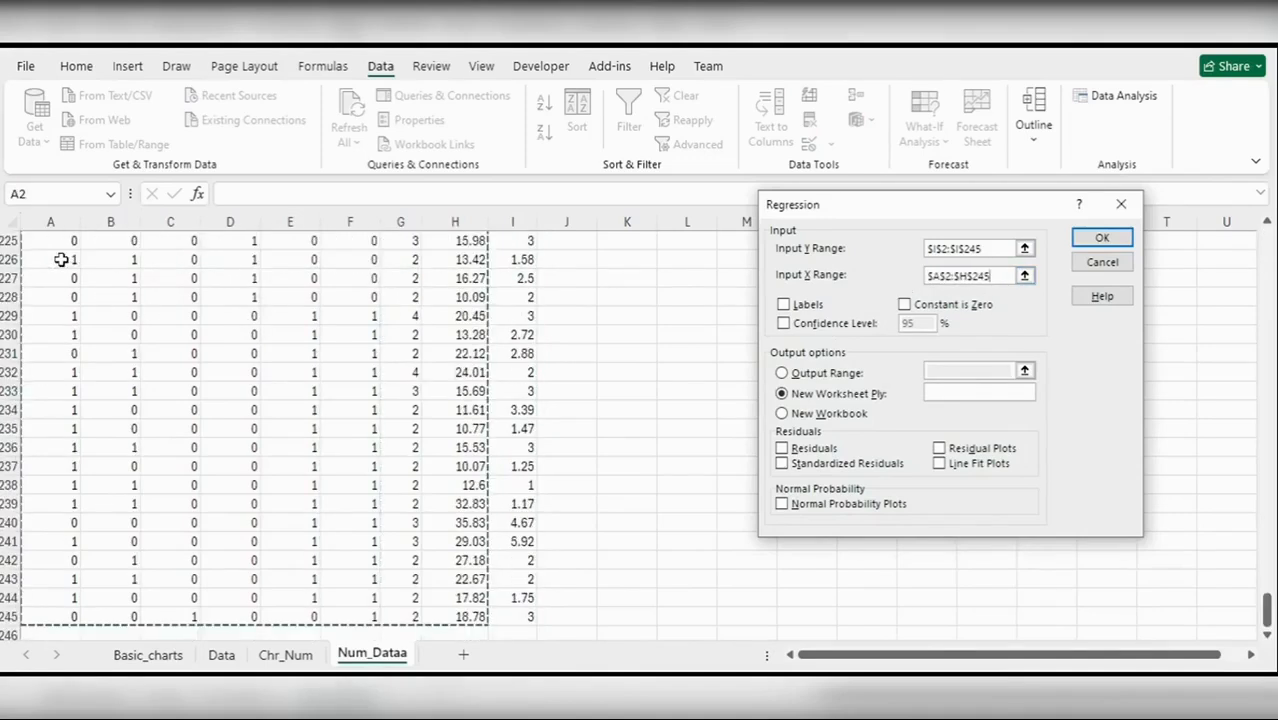
# Step: Run the regression into a new worksheet named MLR and autofit the widths of its output columns
pyautogui.click(964, 394)
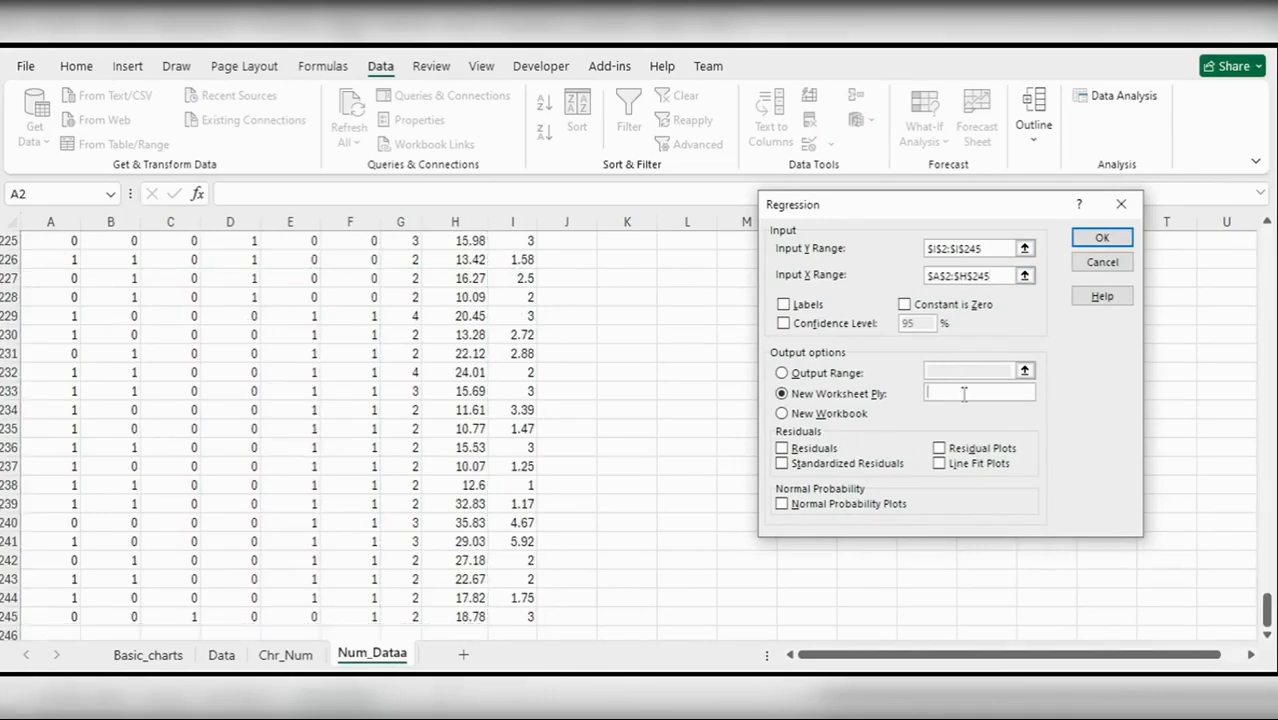
pyautogui.write('MLR')
pyautogui.click(1101, 238)
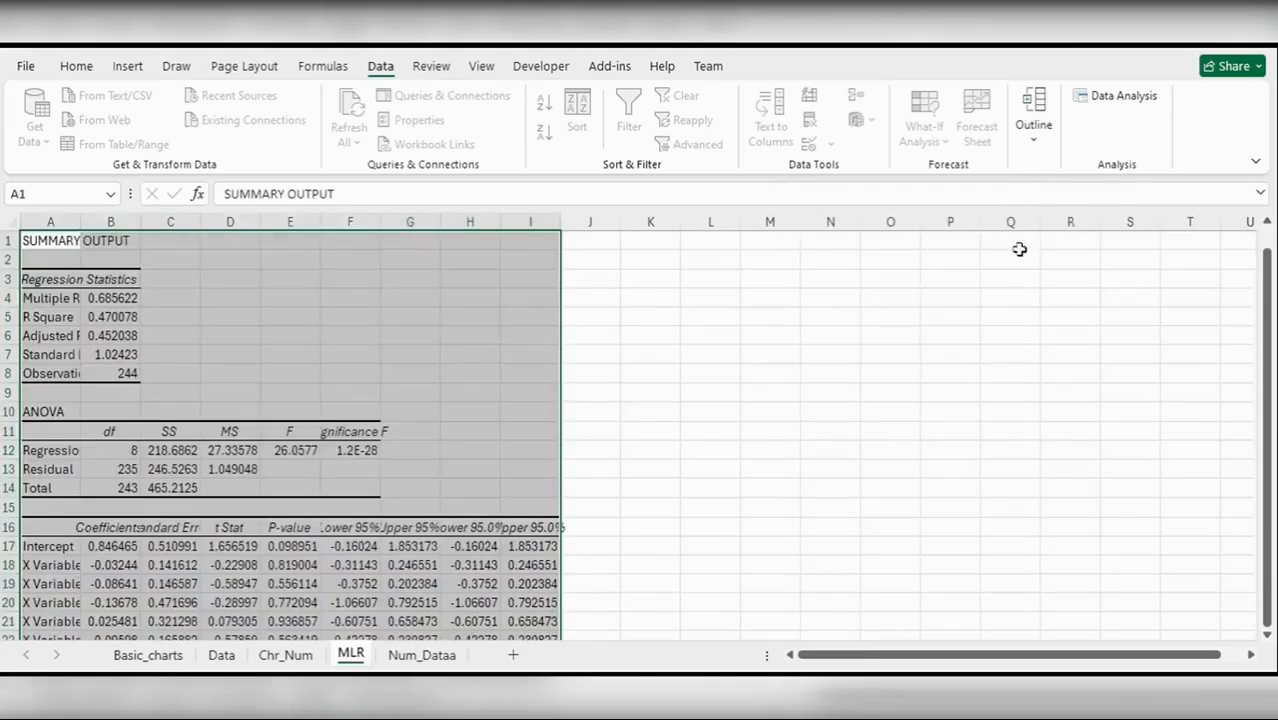
pyautogui.hotkey('alt', 'h')
pyautogui.press('o')
pyautogui.press('i')
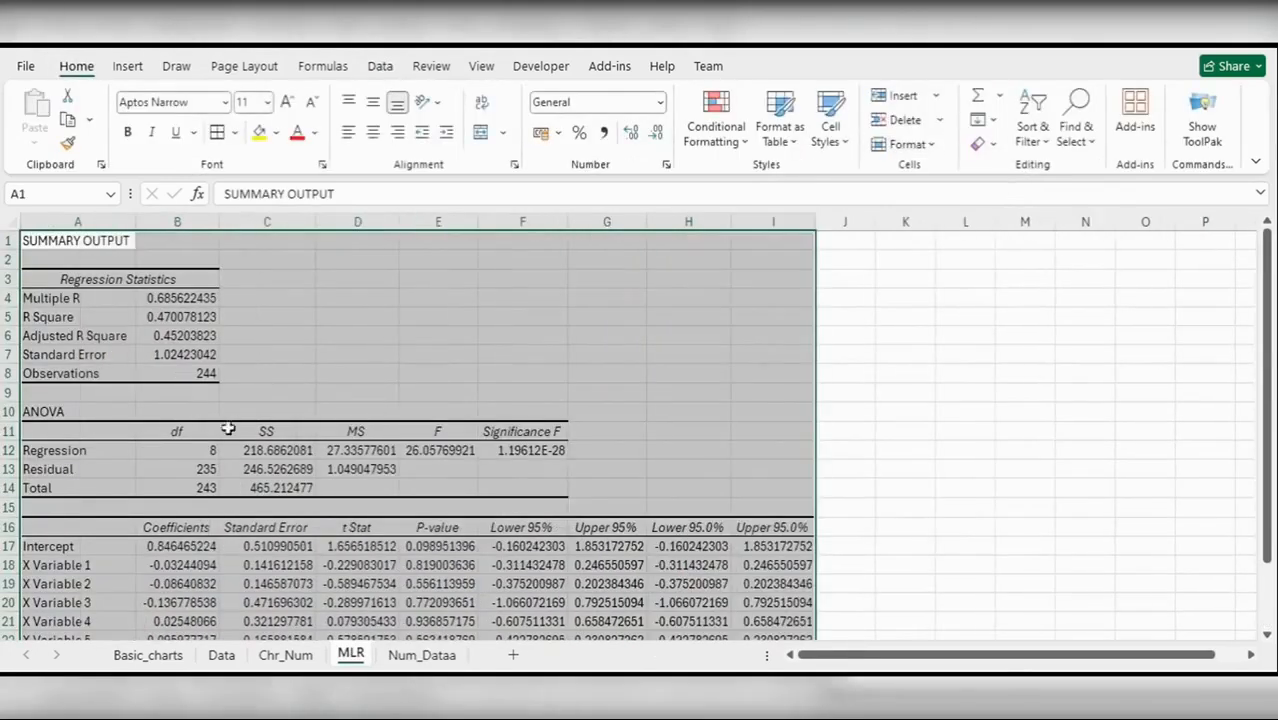
# Step: Fill the Multiple R and R Square values in B4:B5 with yellow
pyautogui.click(190, 300)
pyautogui.moveTo(195, 303); pyautogui.dragTo(197, 318)
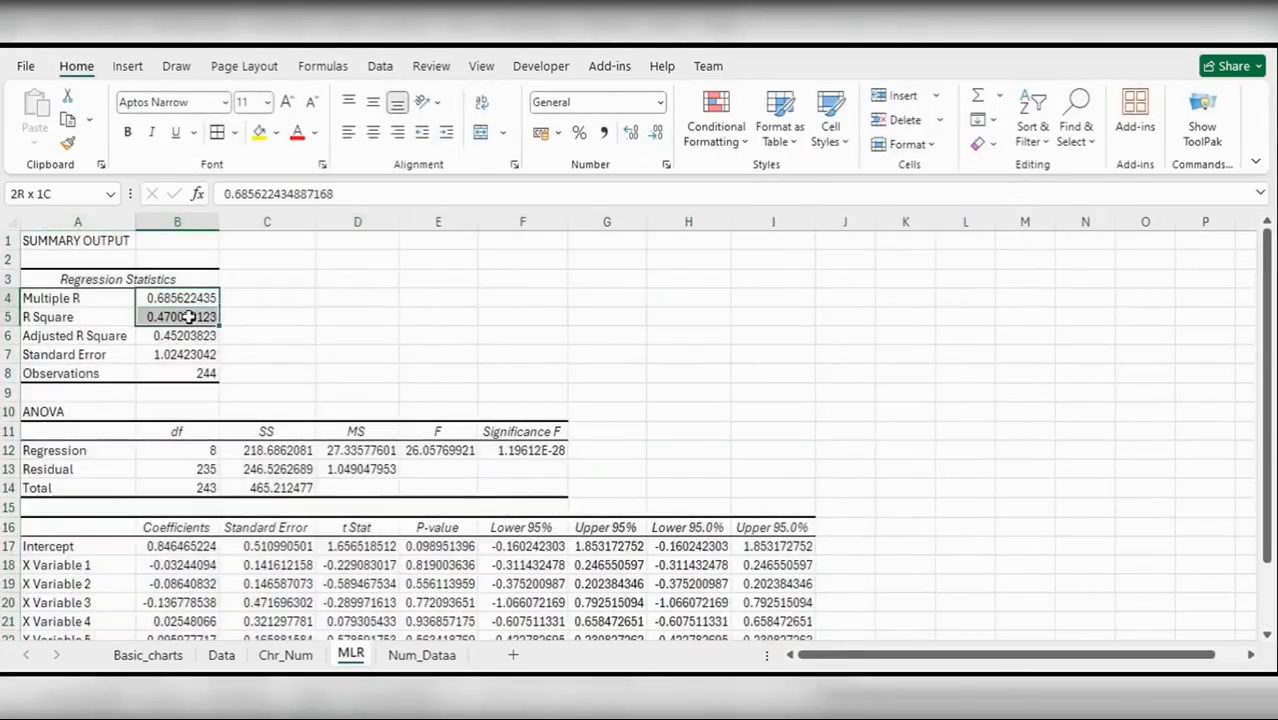
pyautogui.click(259, 131)
pyautogui.scroll(-1, 463, 545)
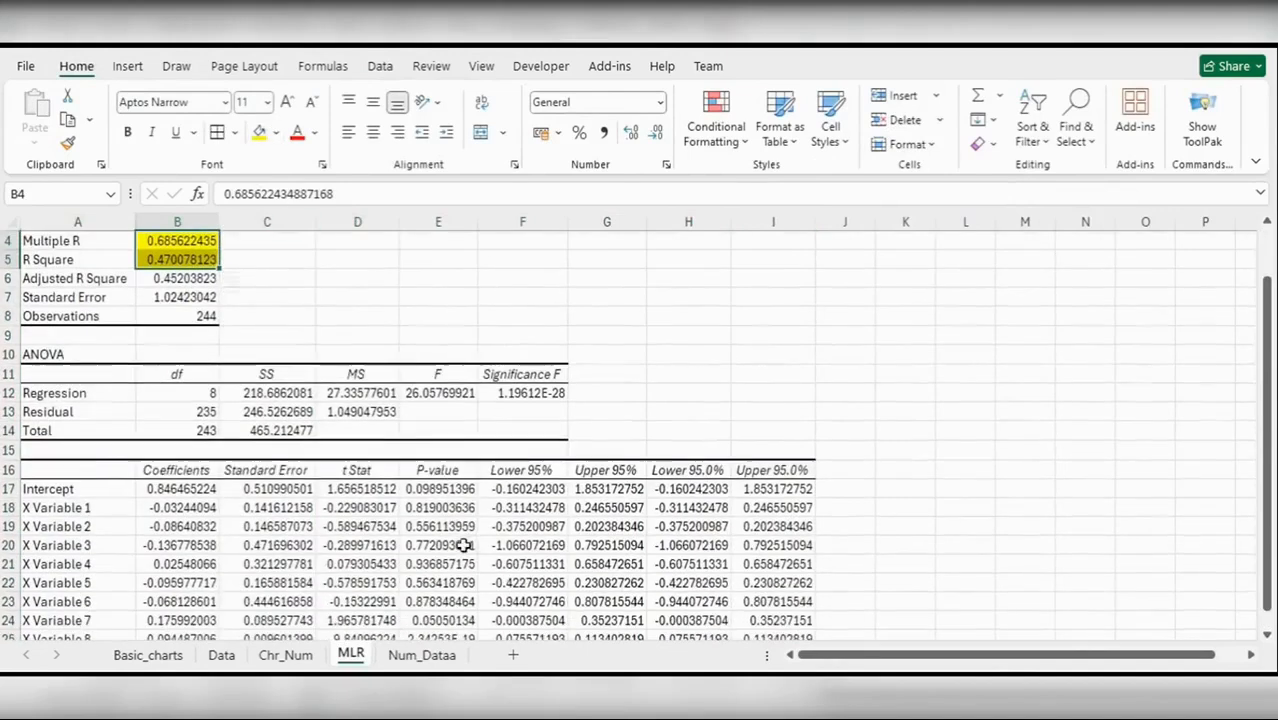
# Step: Fill the Intercept's P-value and coefficient, and the P-values of X Variables 7 and 8, with yellow
pyautogui.click(440, 489)
pyautogui.click(259, 131)
pyautogui.click(178, 489)
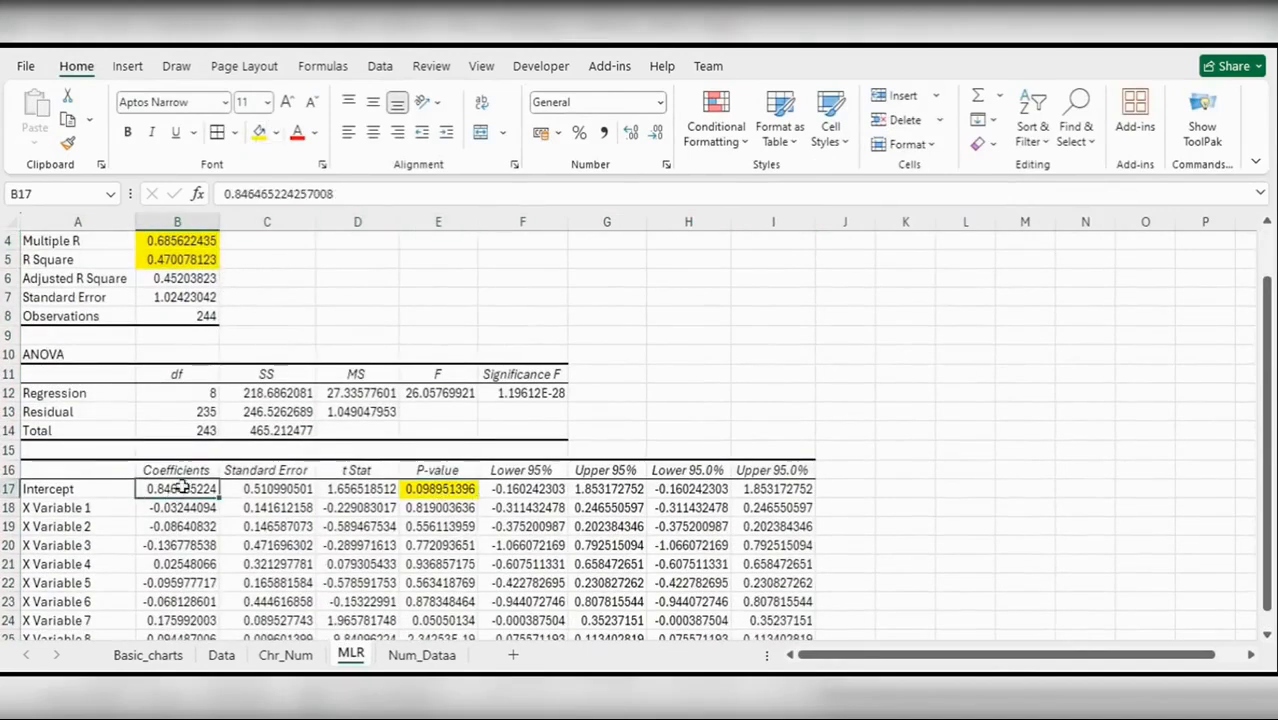
pyautogui.click(259, 131)
pyautogui.scroll(-1, 446, 578)
pyautogui.moveTo(440, 564); pyautogui.dragTo(440, 582)
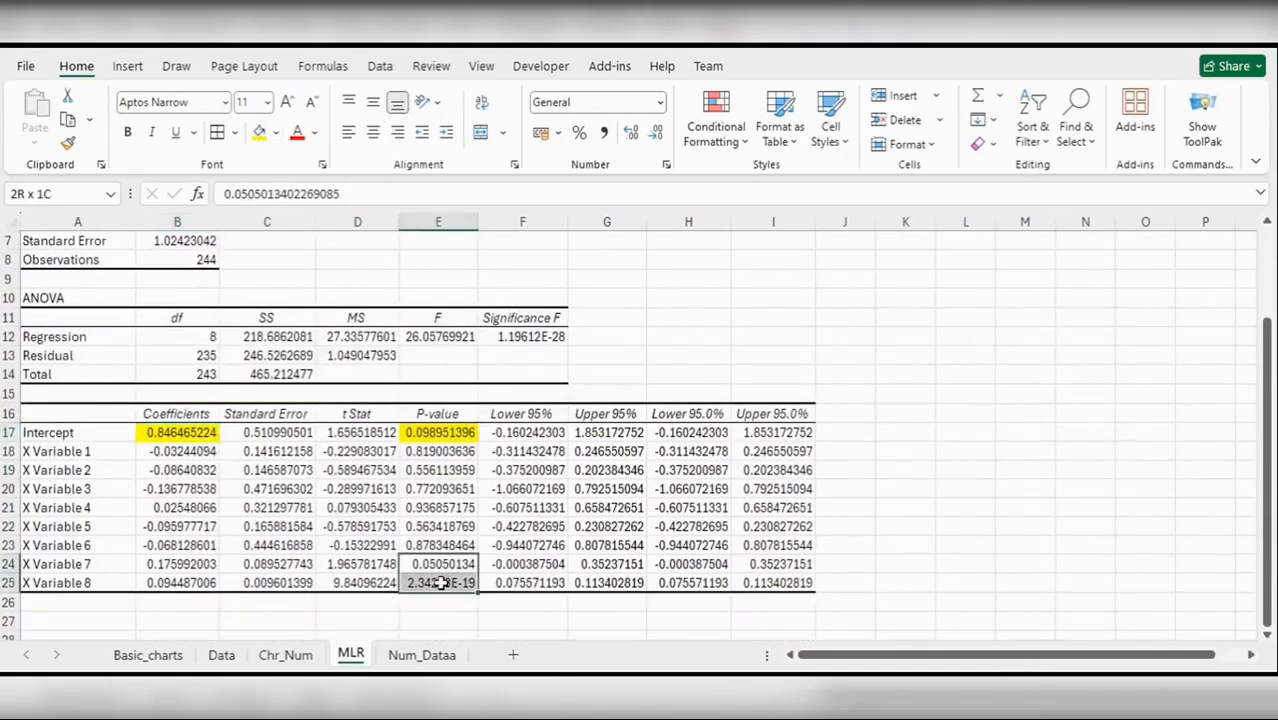
pyautogui.click(259, 131)
# Step: Fill the P-values of X Variables 1 to 6 with red and the coefficients of X Variables 1 to 8 with orange
pyautogui.moveTo(440, 451); pyautogui.dragTo(415, 543)
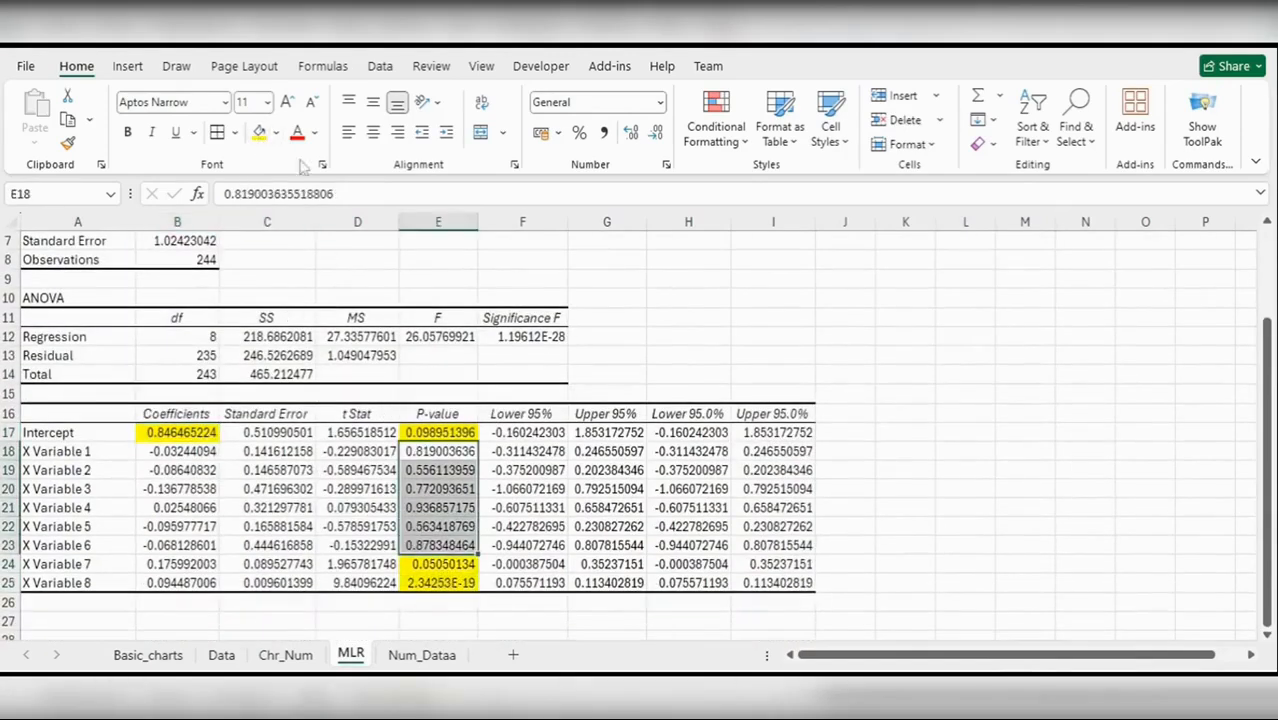
pyautogui.click(274, 132)
pyautogui.click(288, 421)
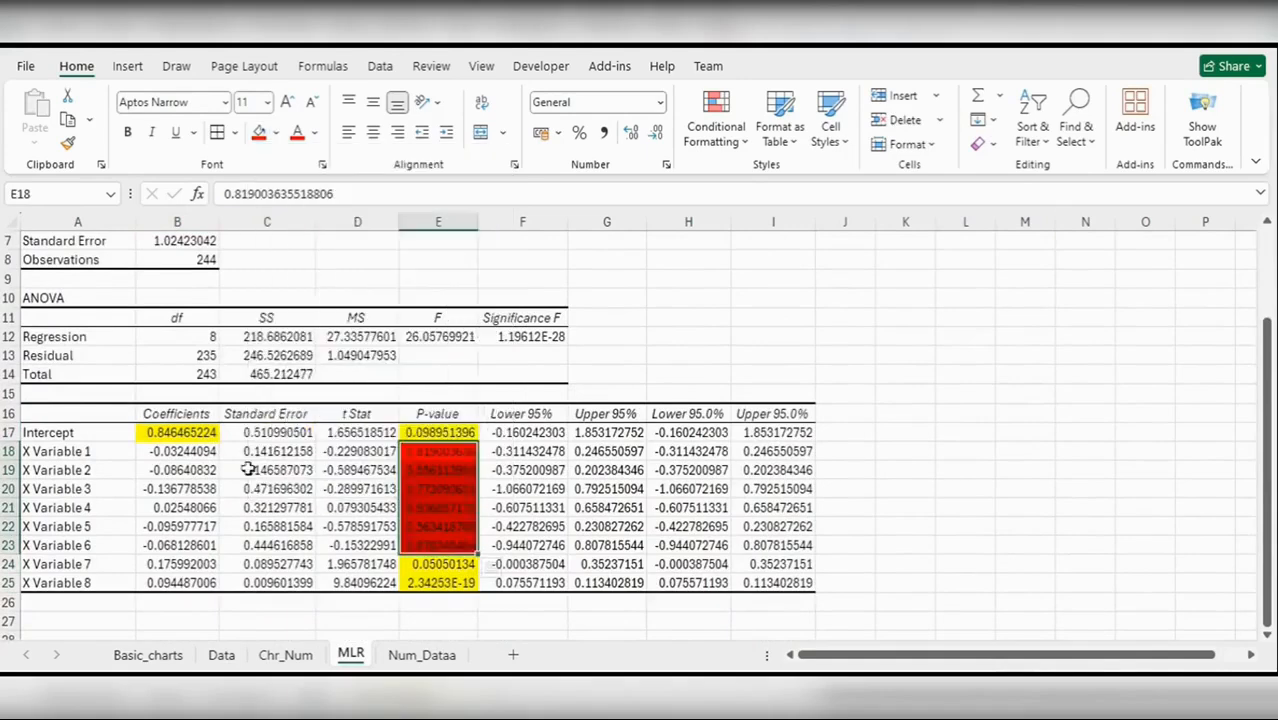
pyautogui.moveTo(215, 451); pyautogui.dragTo(185, 583)
pyautogui.click(277, 133)
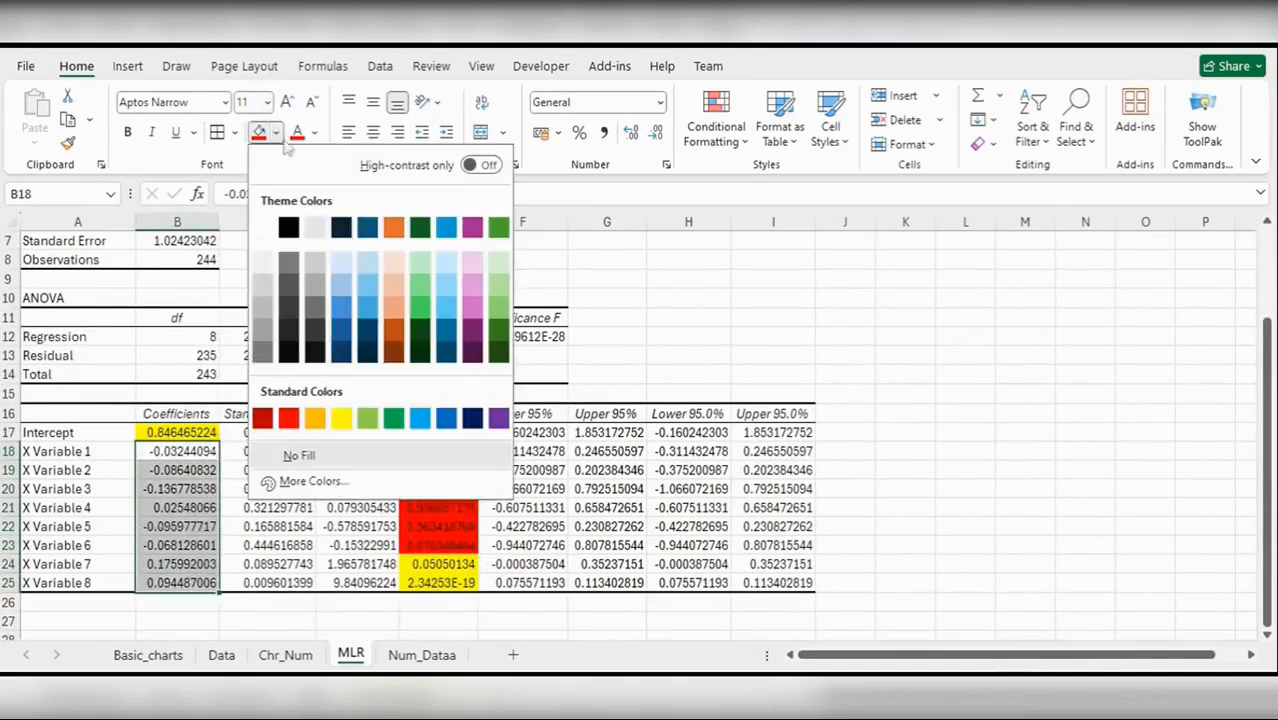
pyautogui.click(316, 421)
pyautogui.click(799, 355)
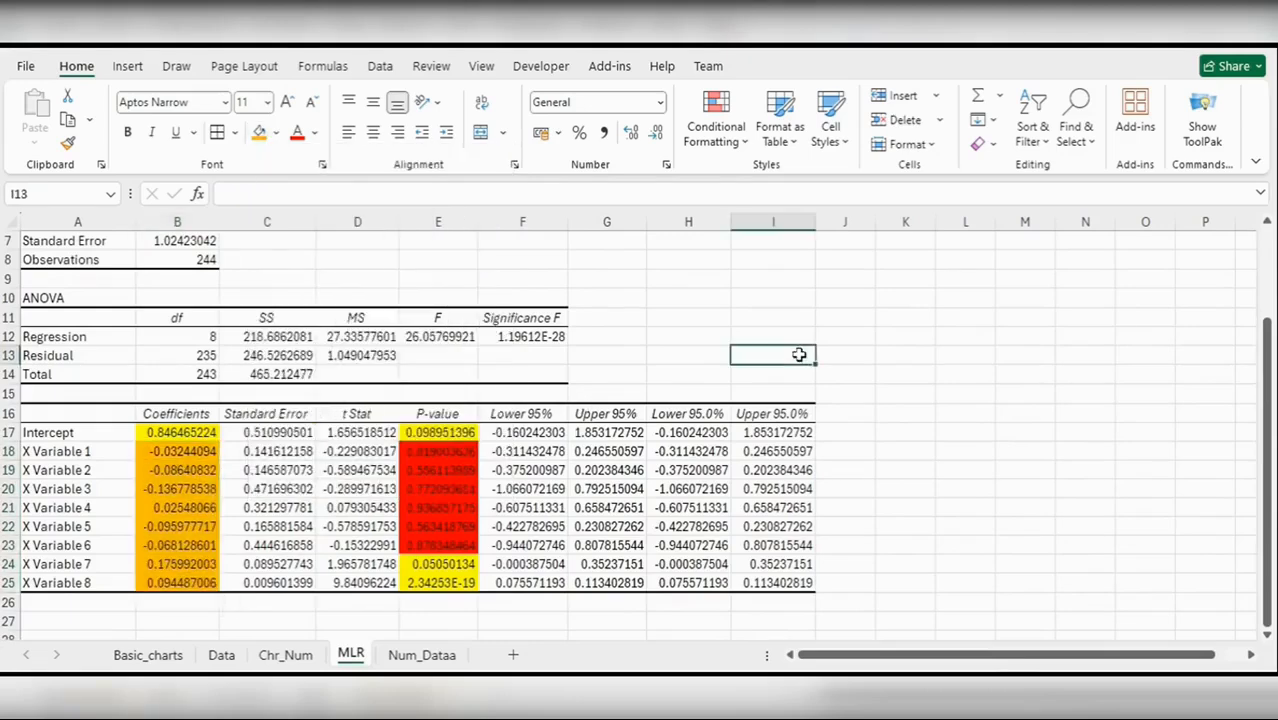
# Step: Run another regression on Num_Dataa with Input X Range $G$2:$H$245, sending the output to a new worksheet without a custom name
pyautogui.click(437, 652)
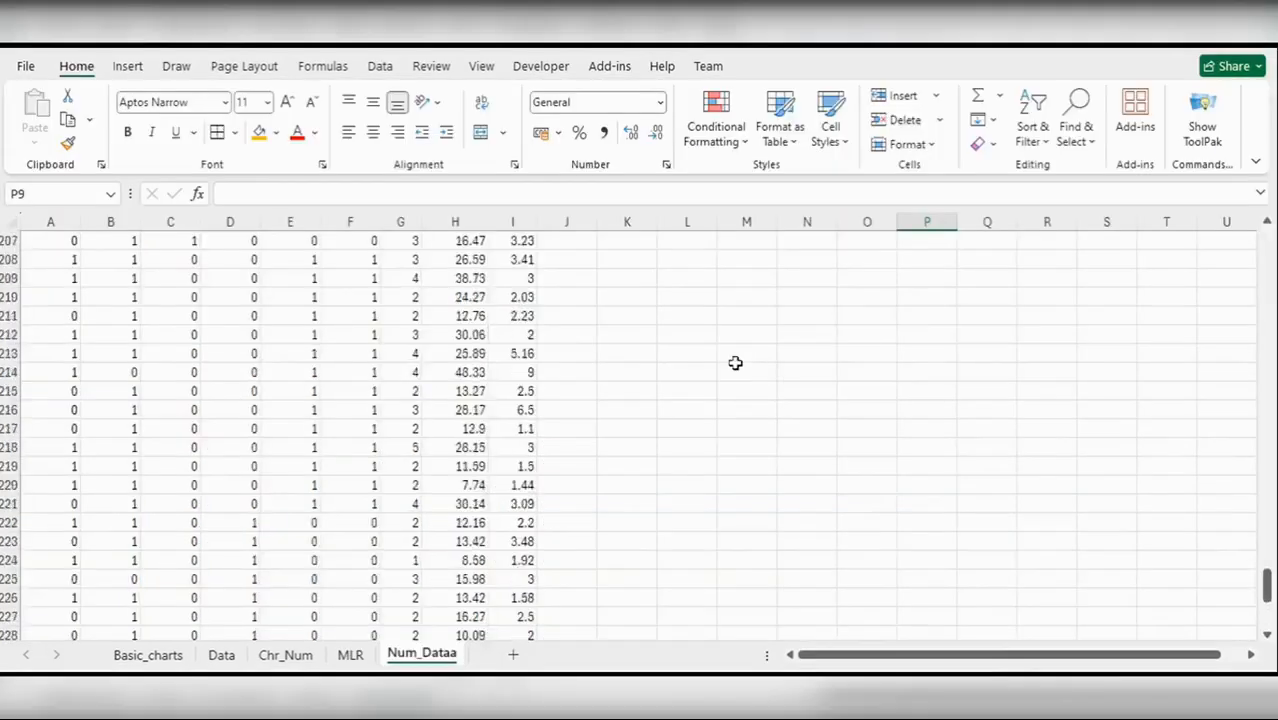
pyautogui.scroll(-2, 485, 374)
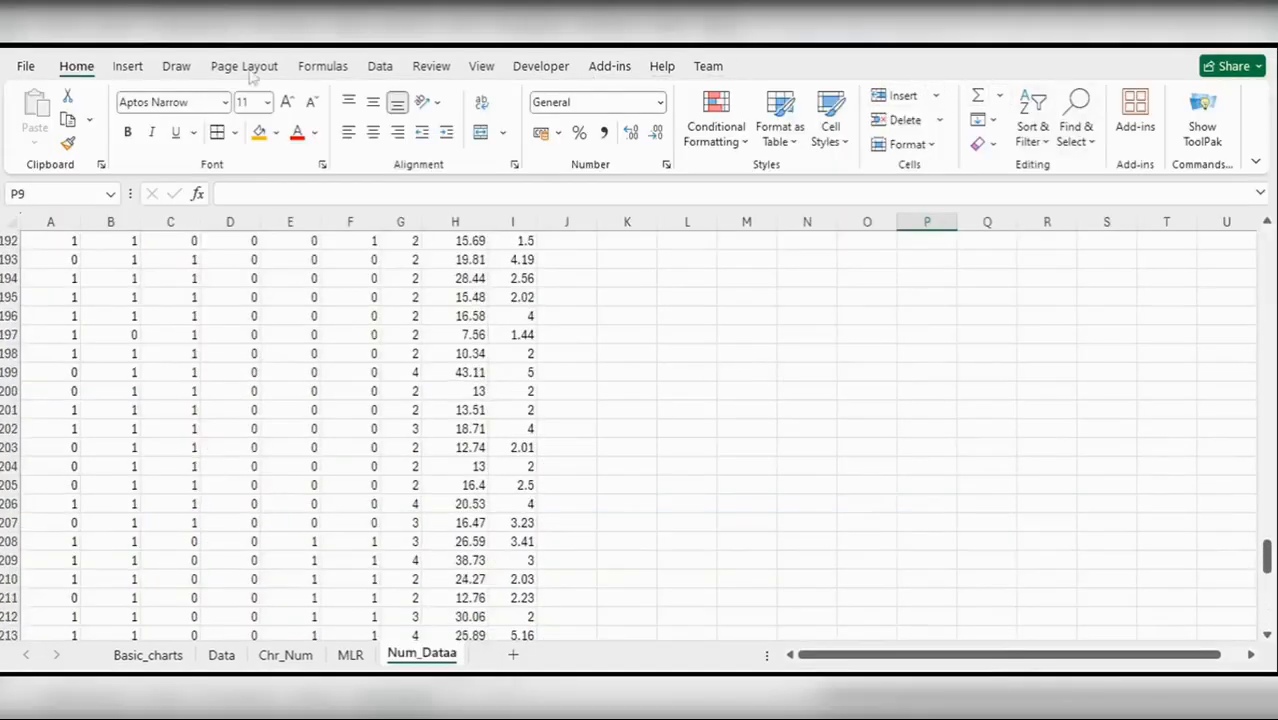
pyautogui.click(176, 66)
pyautogui.click(380, 66)
pyautogui.click(1117, 96)
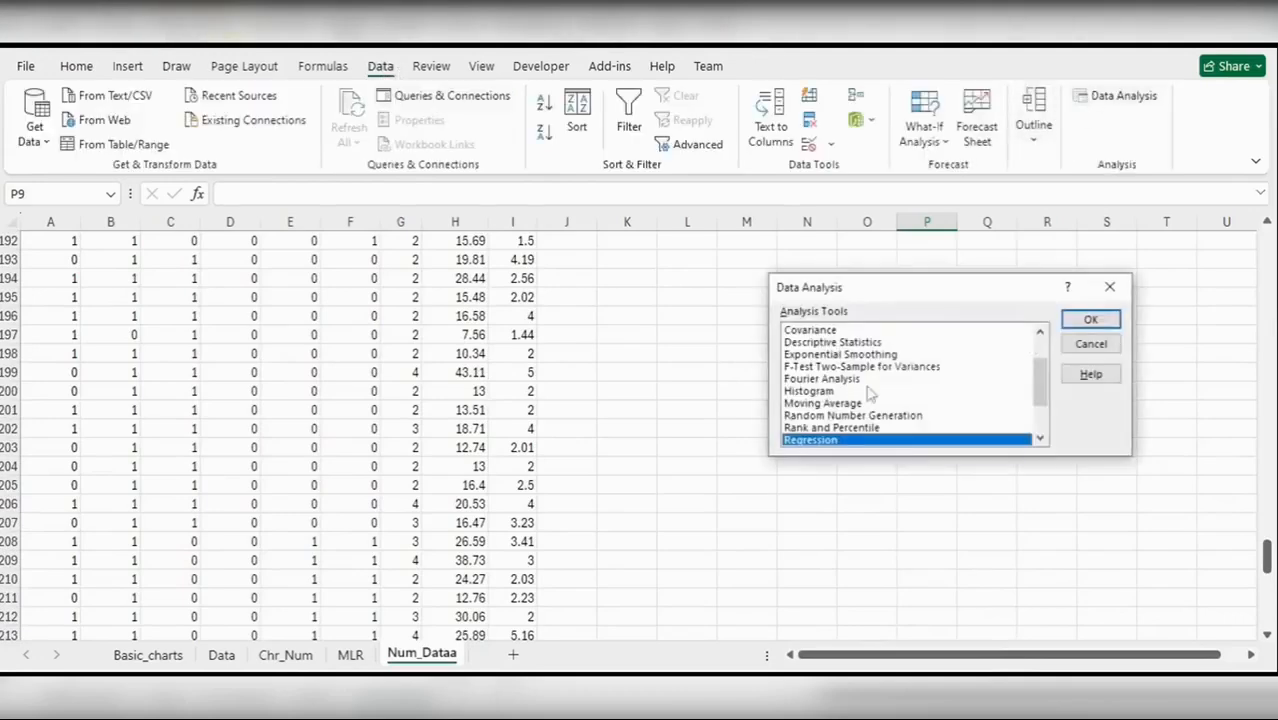
pyautogui.click(1090, 319)
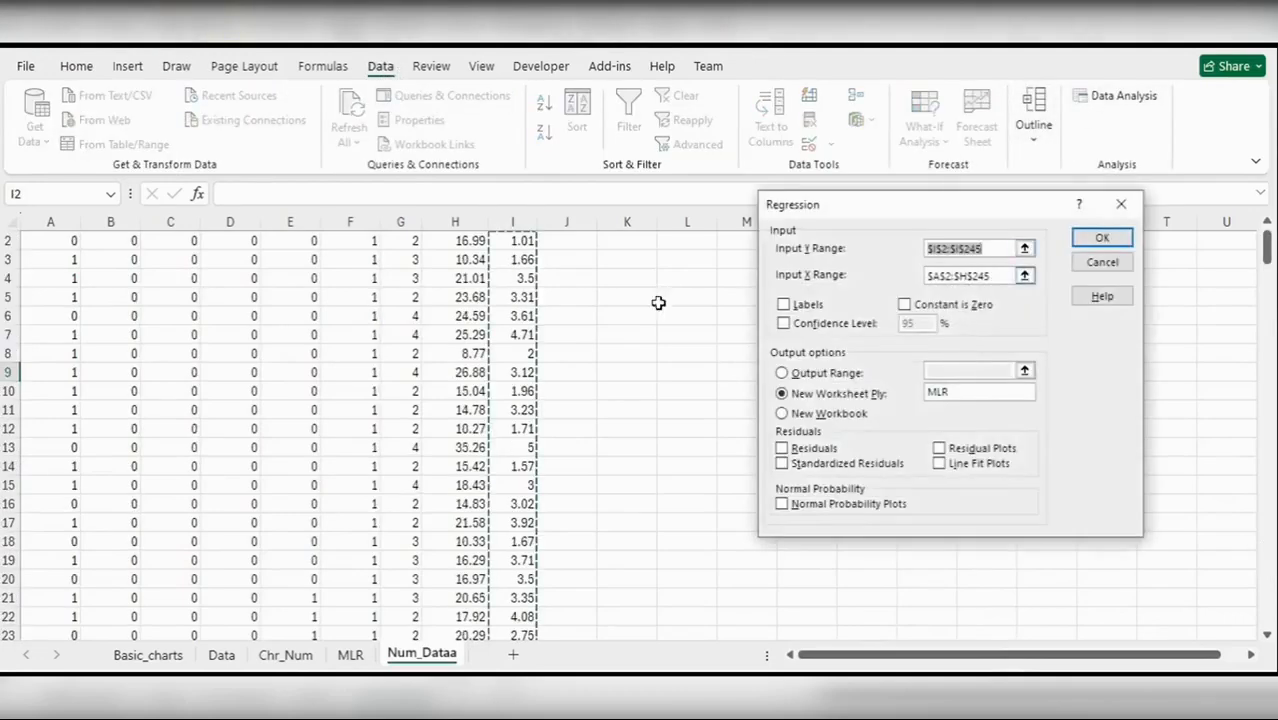
pyautogui.scroll(1, 658, 303)
pyautogui.click(940, 276)
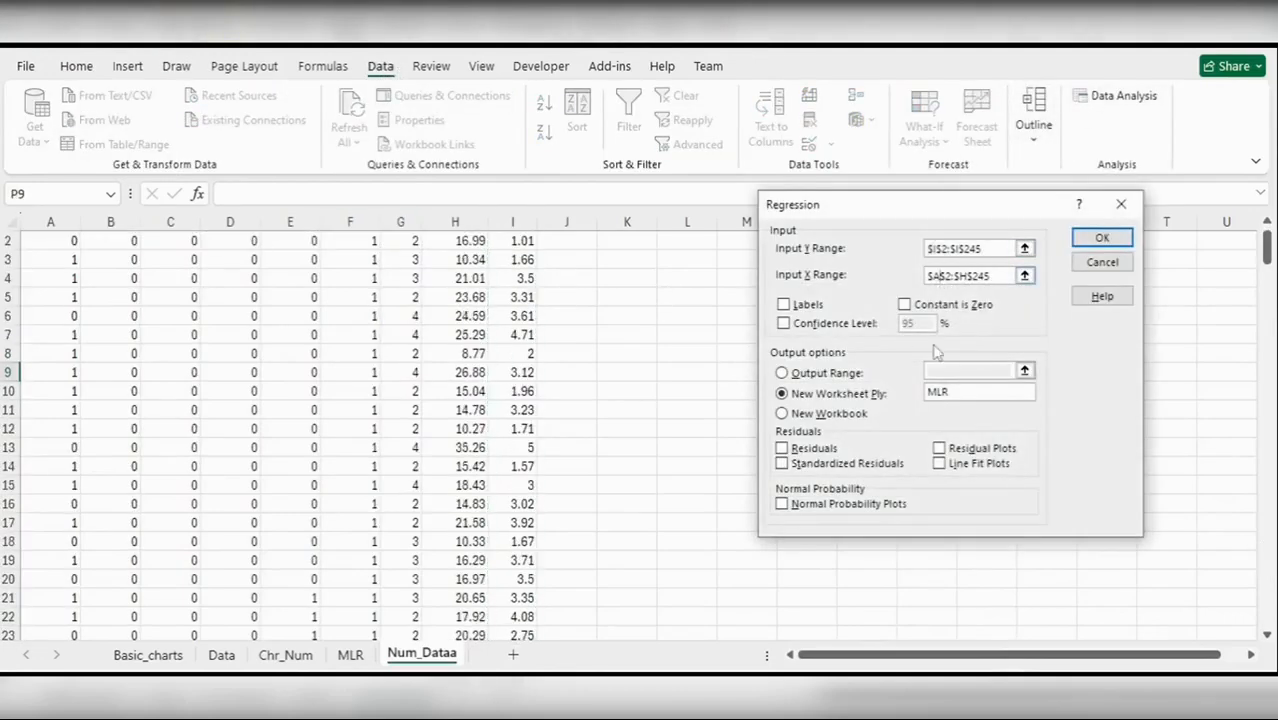
pyautogui.press('BackSpace')
pyautogui.write('G')
pyautogui.click(1090, 245)
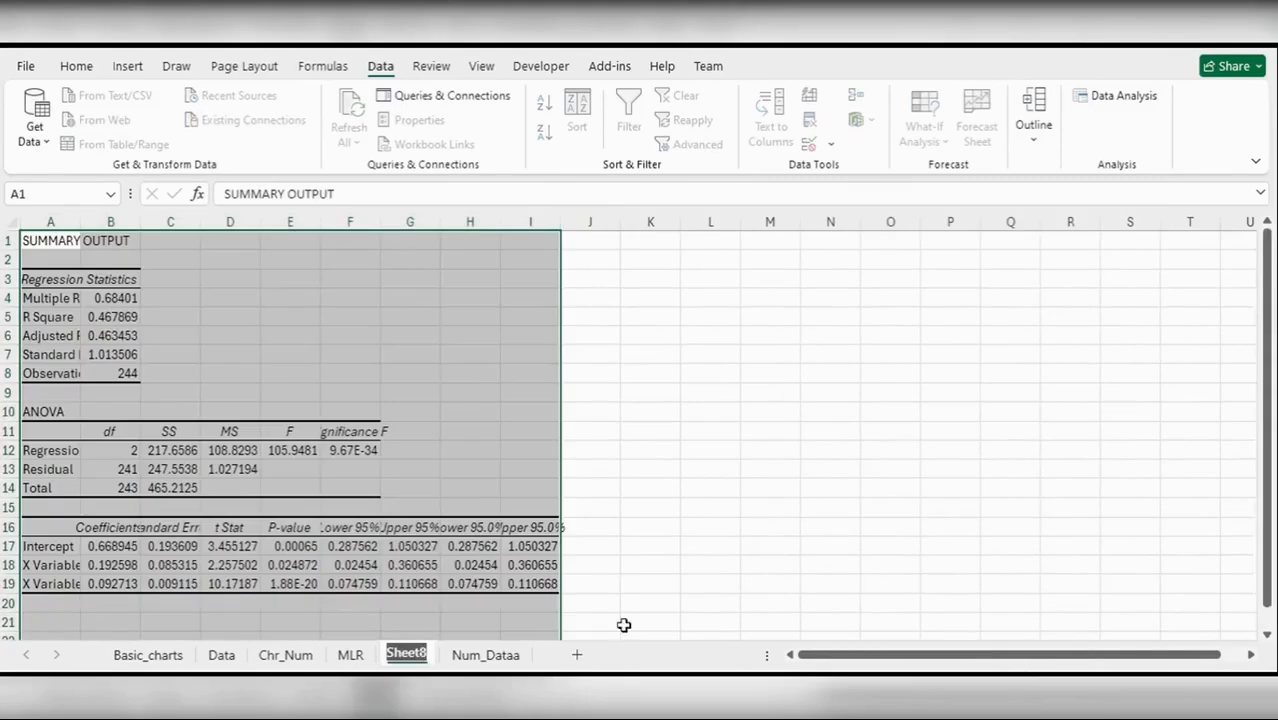
# Step: Autofit all column widths on the new regression output sheet
pyautogui.click(414, 472)
pyautogui.hotkey('ctrl', 'a')
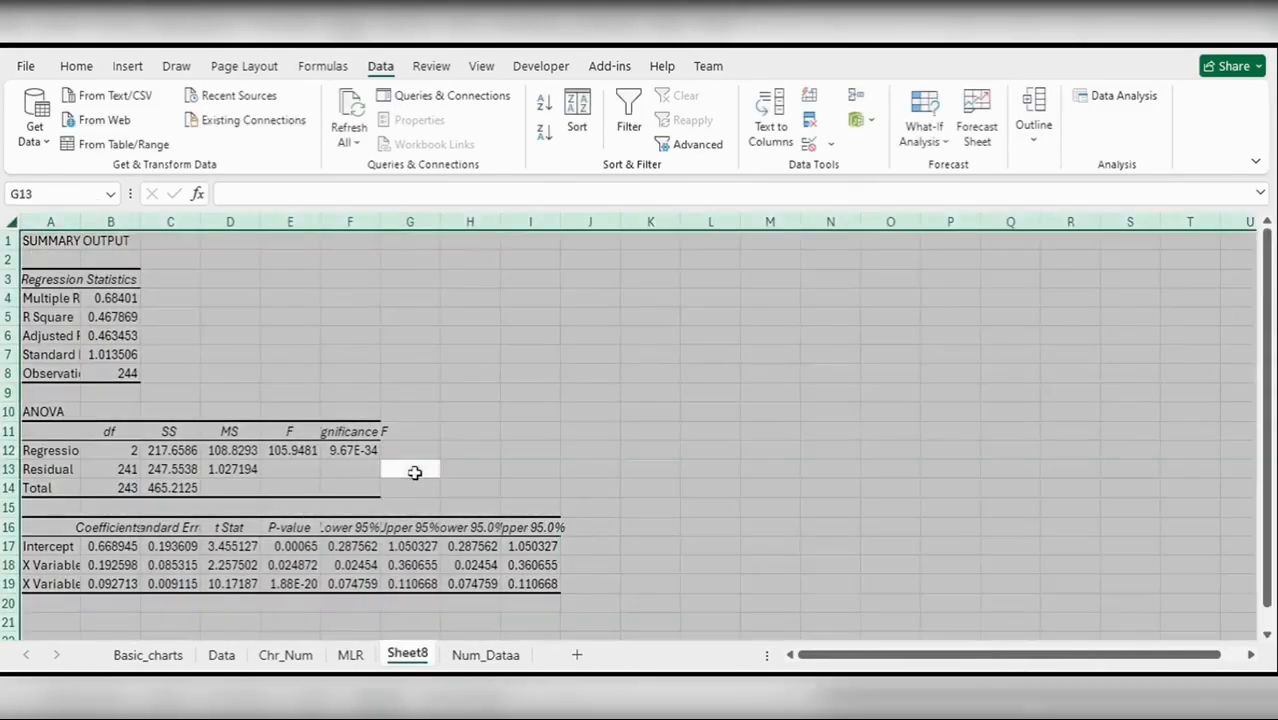
pyautogui.hotkey('alt', 'h')
pyautogui.press('o')
pyautogui.press('i')
pyautogui.click(706, 355)
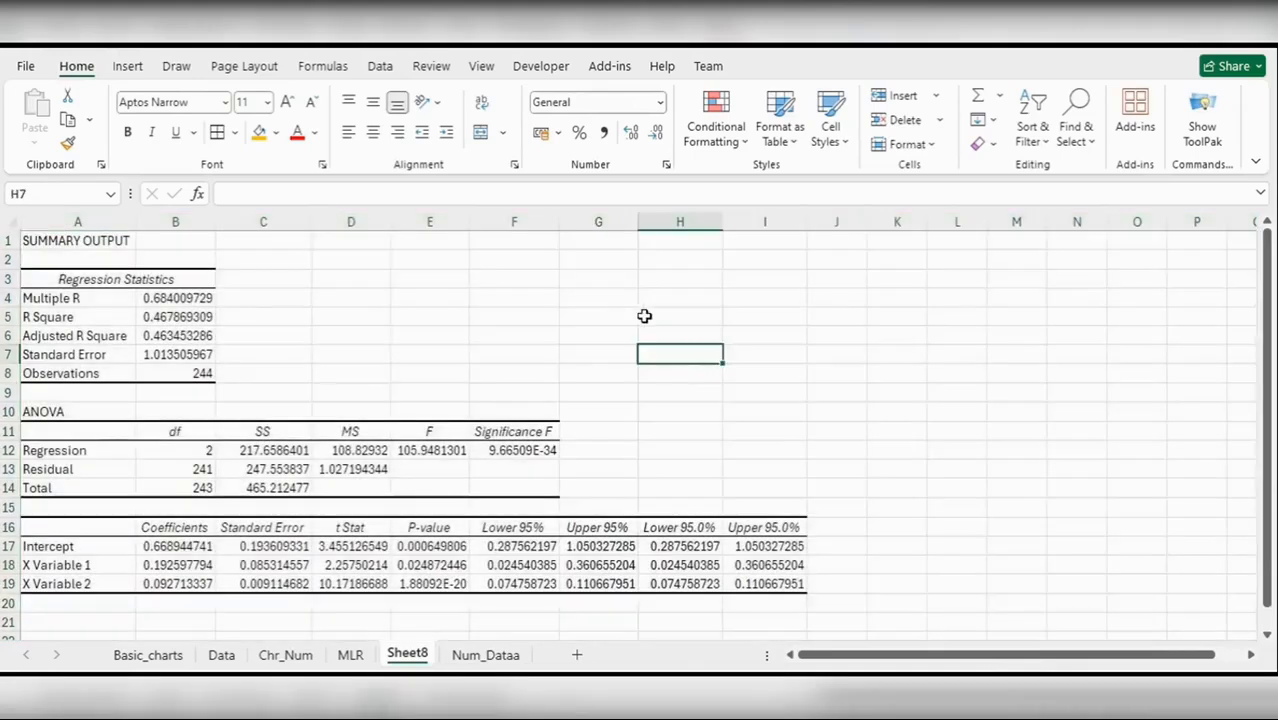
# Step: Copy the predictor headers A1:H1 from Num_Dataa and paste them transposed over the X Variable labels in MLR, starting at A18
pyautogui.click(485, 655)
pyautogui.scroll(1, 298, 414)
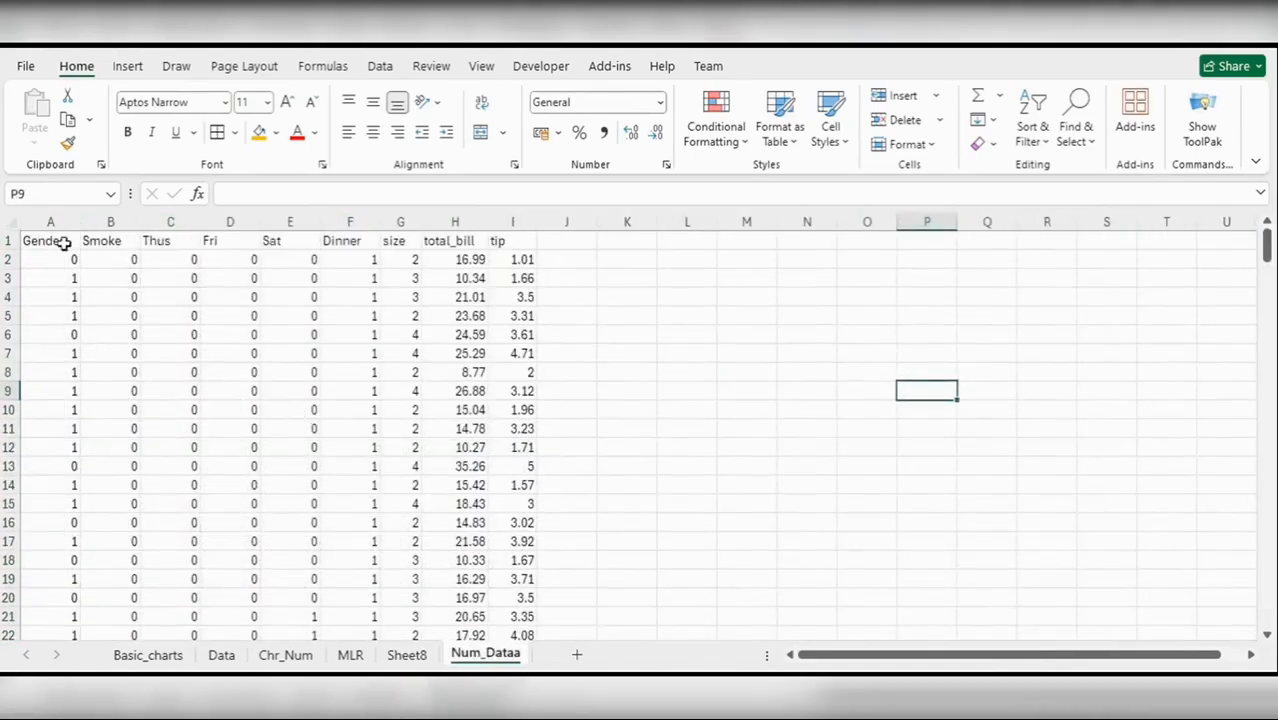
pyautogui.moveTo(57, 240); pyautogui.dragTo(470, 241)
pyautogui.hotkey('ctrl', 'c')
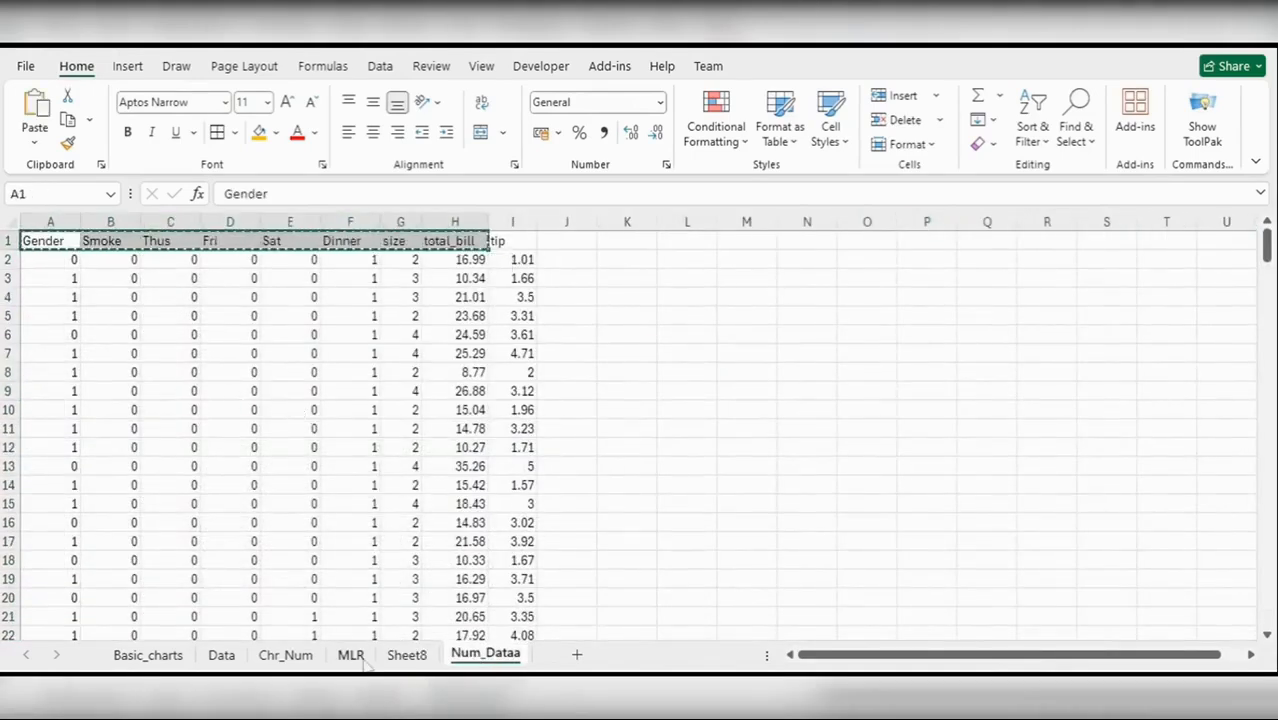
pyautogui.click(350, 655)
pyautogui.click(94, 451)
pyautogui.hotkey('ctrl', 'v')
pyautogui.click(760, 473)
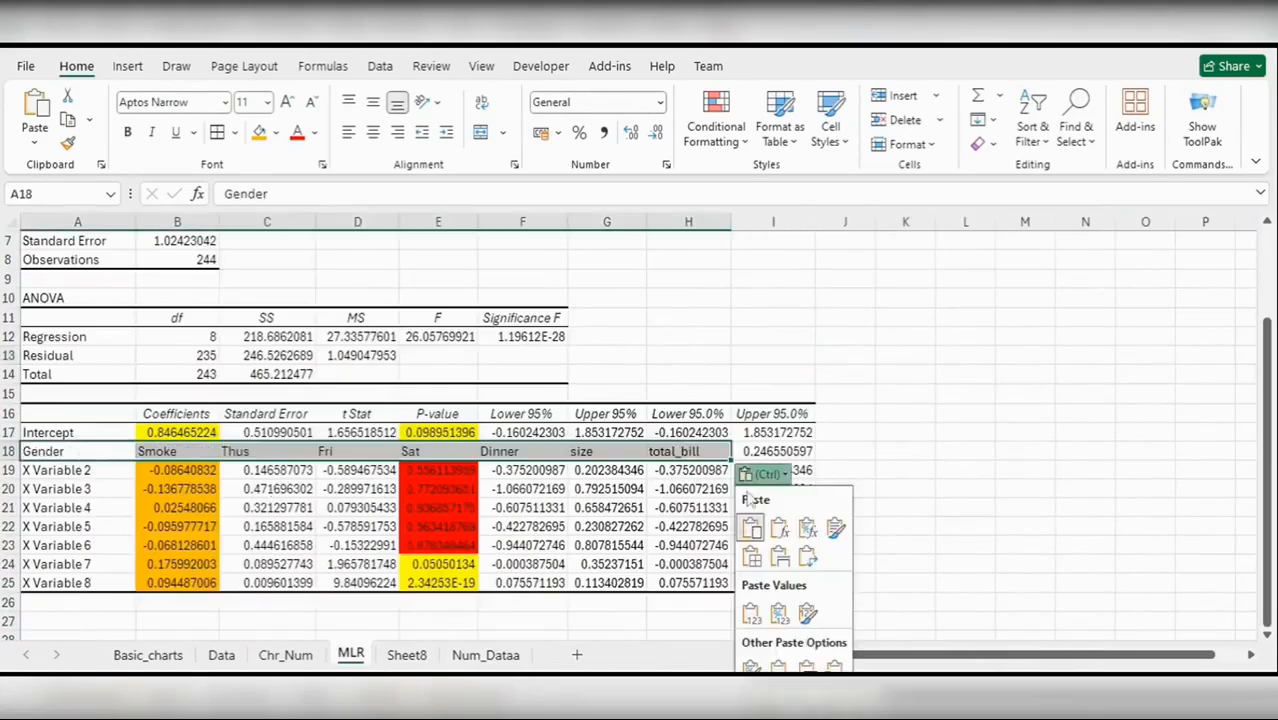
pyautogui.click(795, 558)
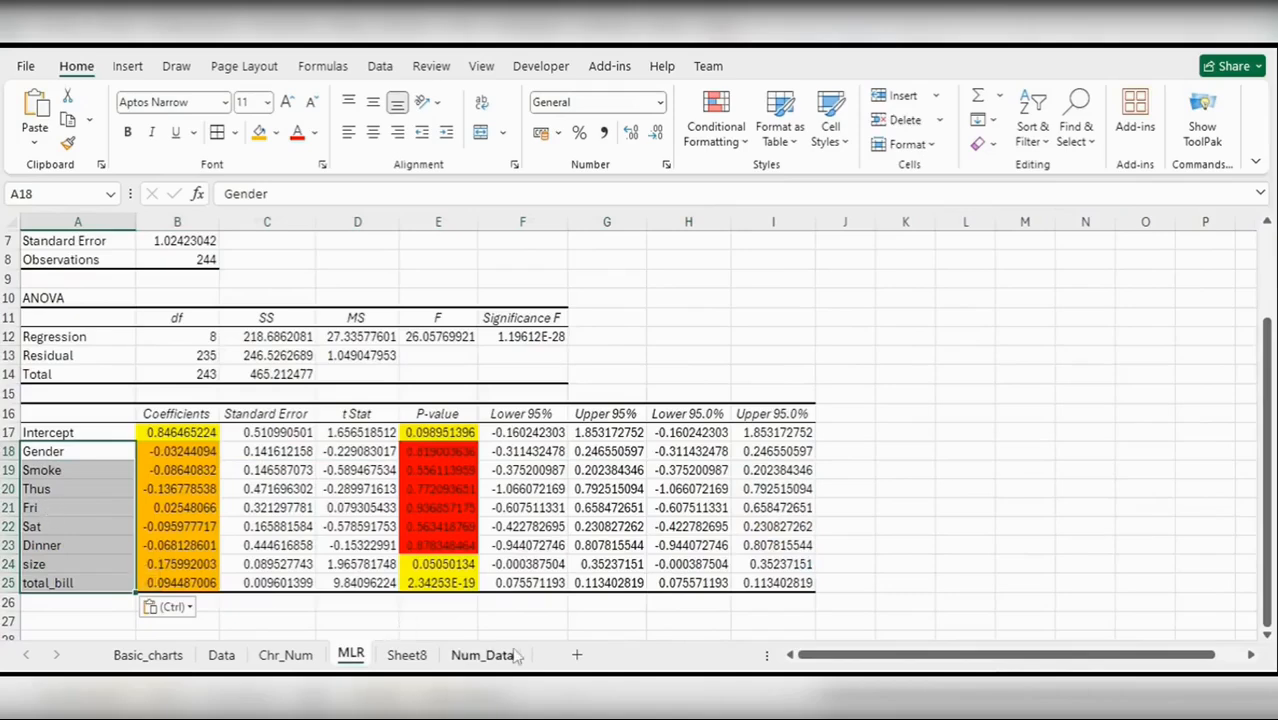
# Step: Copy the size and total_bill labels from MLR over the X Variable labels in A18:A19 of Sheet8
pyautogui.moveTo(92, 452); pyautogui.dragTo(94, 466)
pyautogui.moveTo(62, 565); pyautogui.dragTo(60, 583)
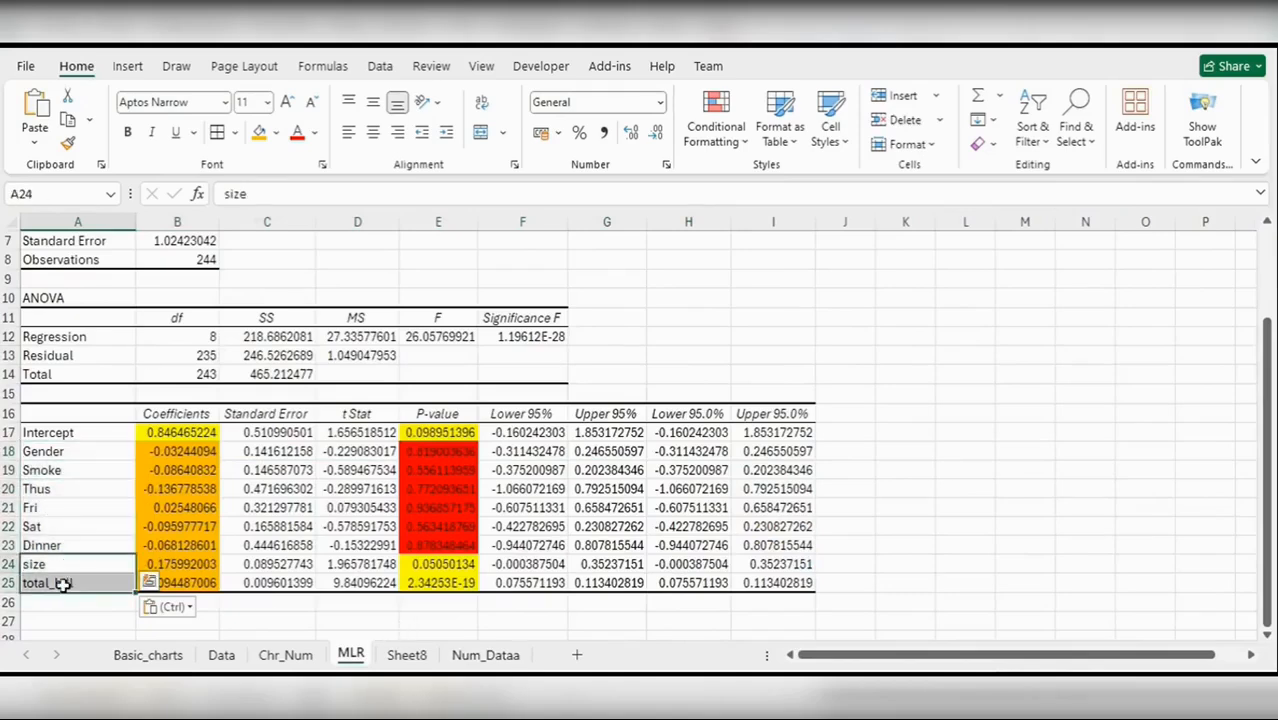
pyautogui.click(407, 655)
pyautogui.click(57, 566)
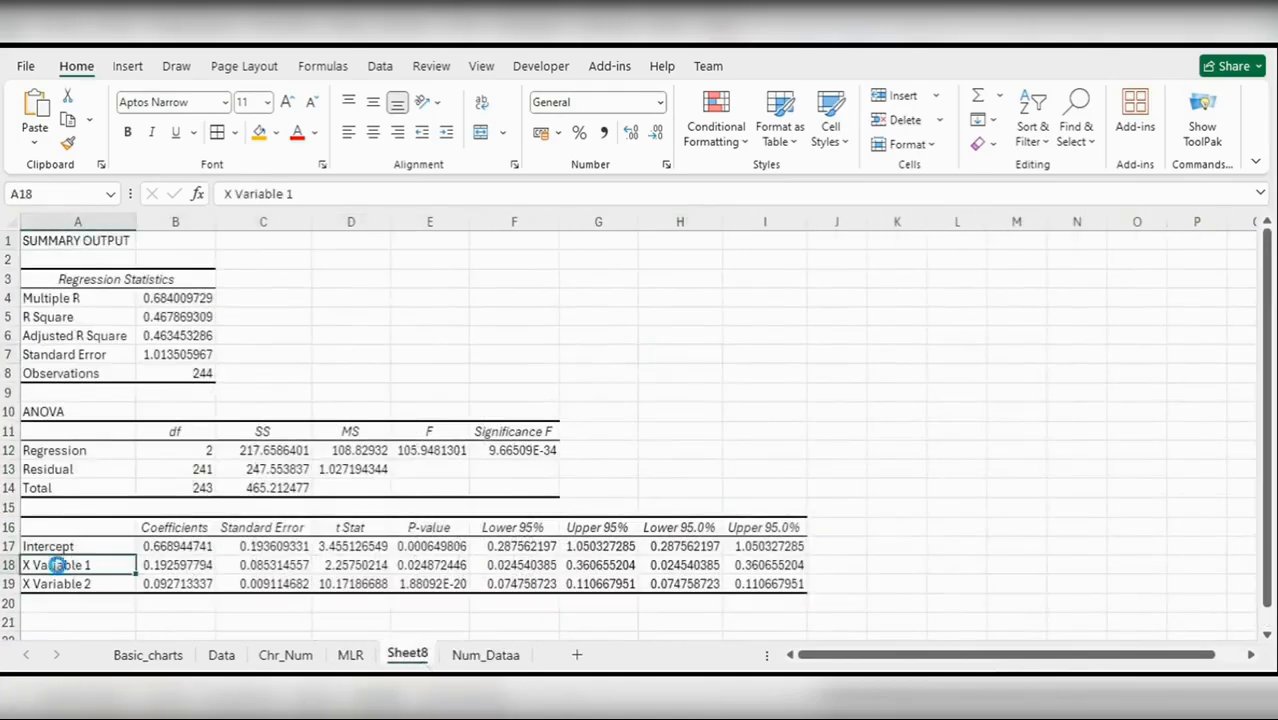
pyautogui.hotkey('ctrl', 'v')
pyautogui.click(770, 412)
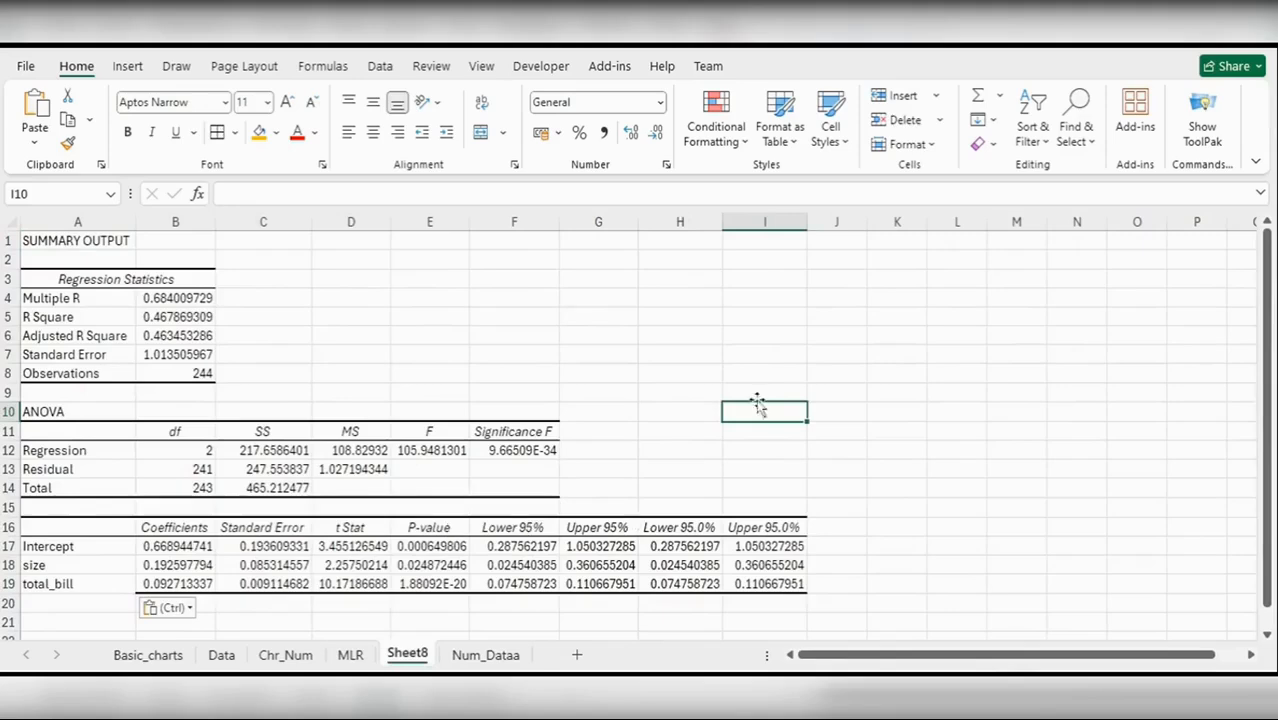
# Step: Fill the coefficients in B17:B19 of Sheet8 with yellow
pyautogui.moveTo(170, 547); pyautogui.dragTo(162, 580)
pyautogui.click(276, 134)
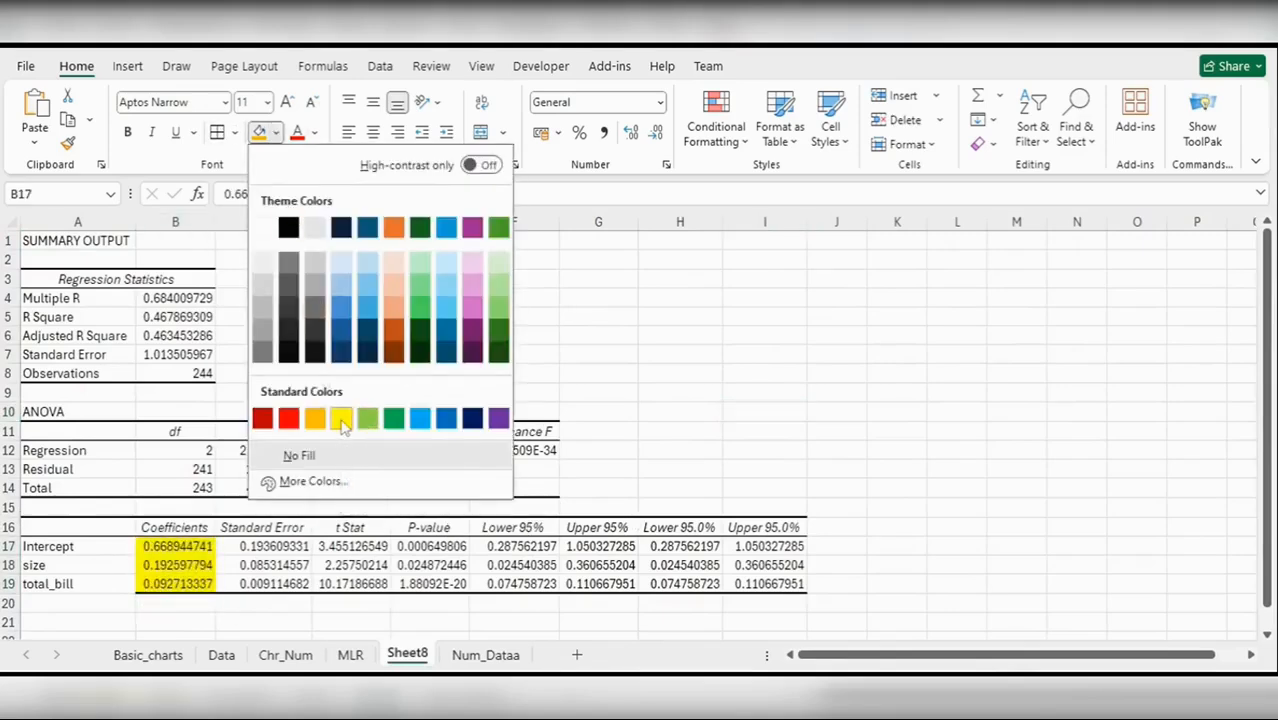
pyautogui.click(342, 424)
# Step: Enter the heading Tip Predictor in G3 and the label Enter Size in G4
pyautogui.click(614, 277)
pyautogui.write('Ti')
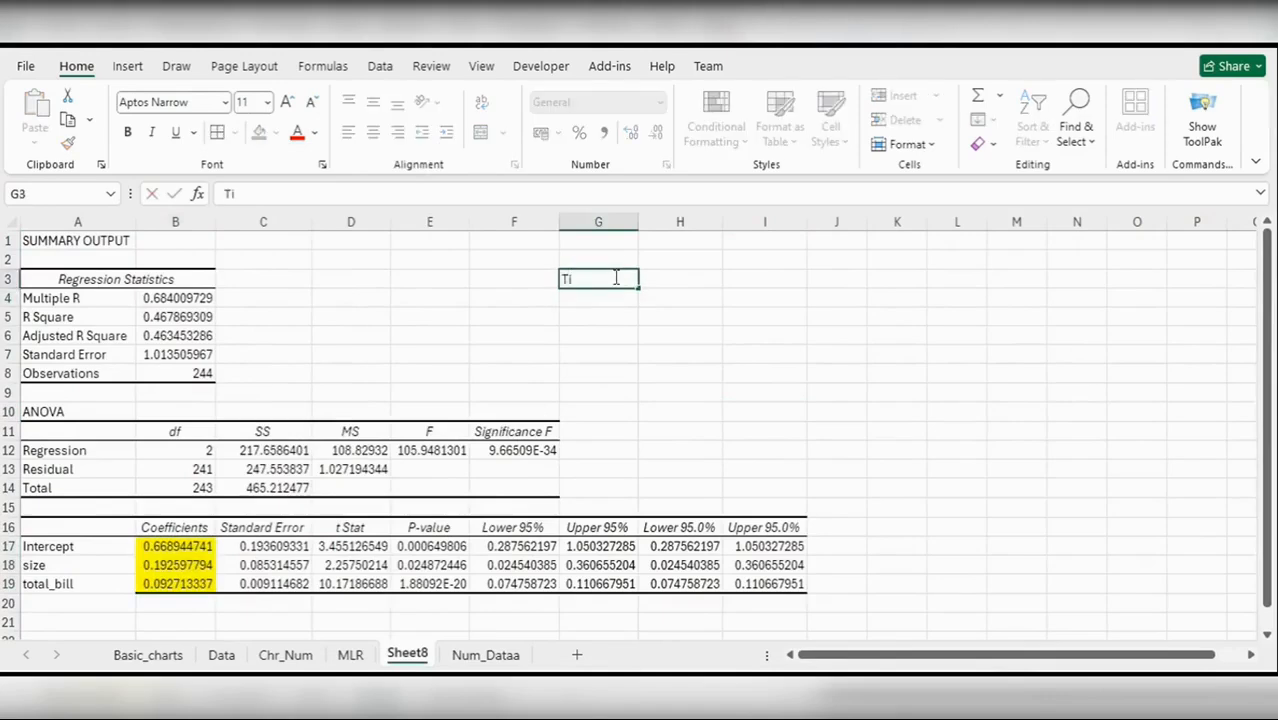
pyautogui.write('p Predictor')
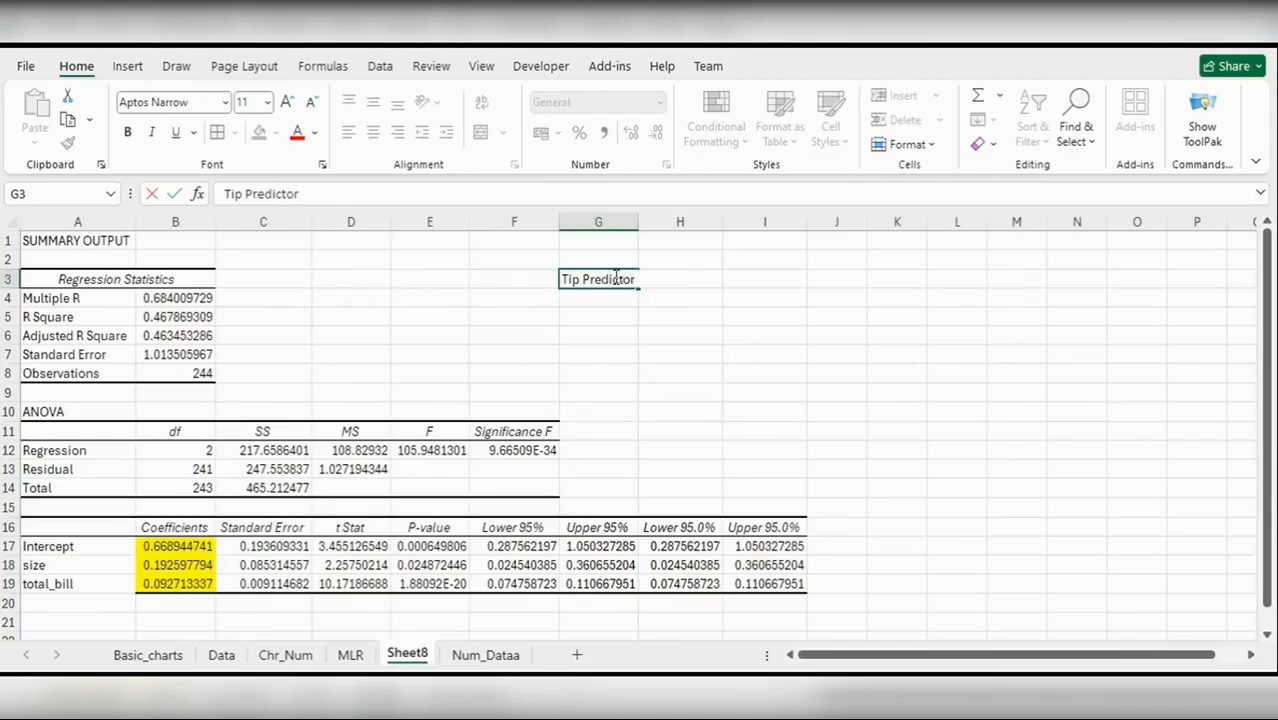
pyautogui.press('Return')
pyautogui.write('Enter Size')
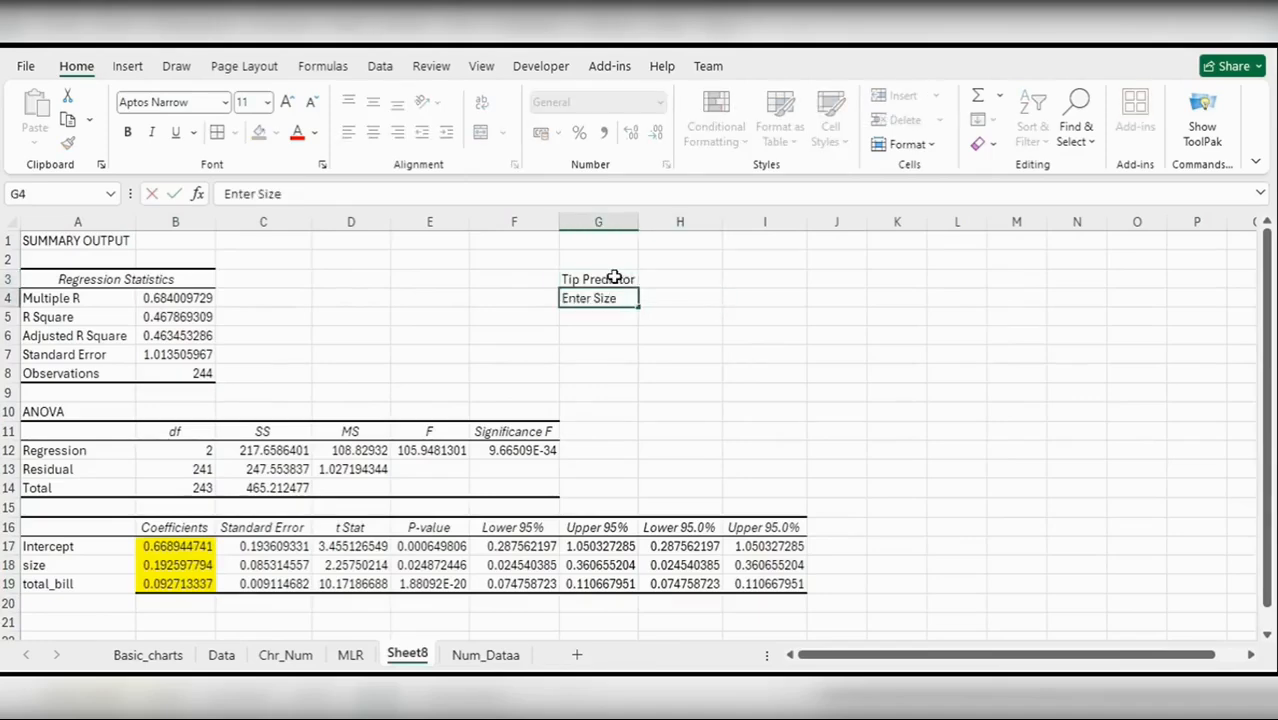
pyautogui.press('Return')
# Step: Enter the label Enter Total bill in G5 and autofit column G to its contents
pyautogui.write('Enter')
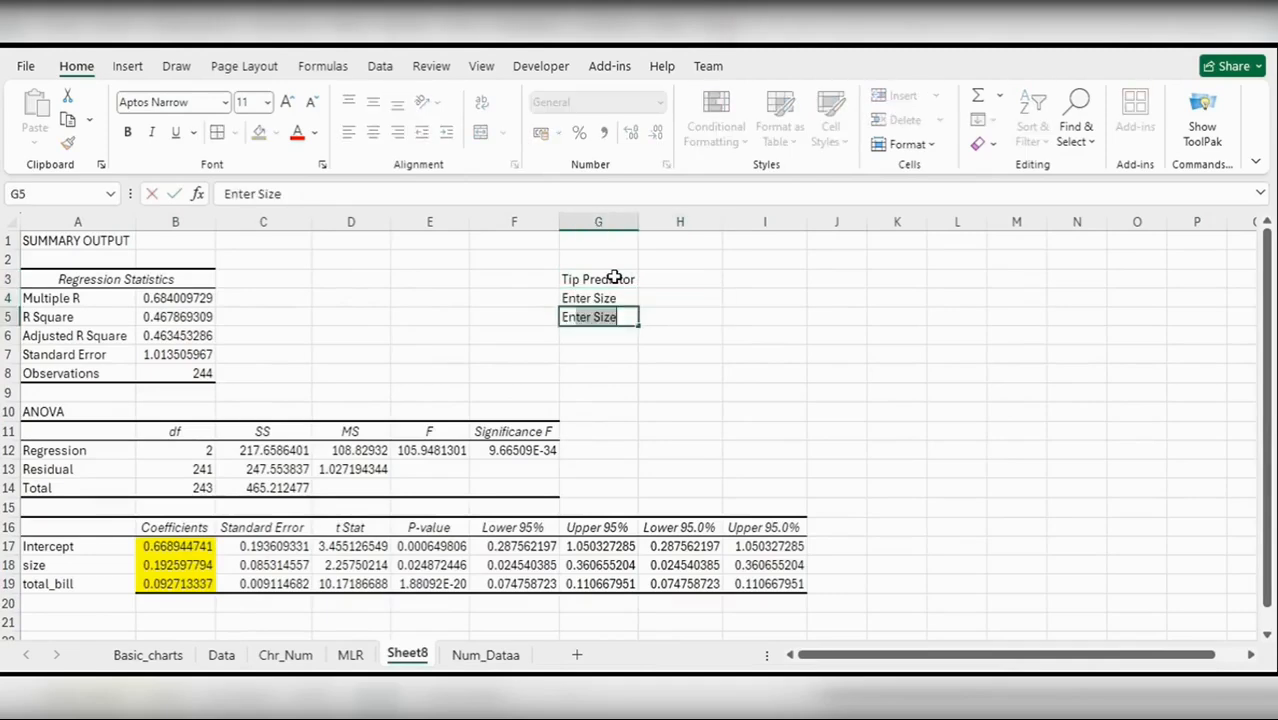
pyautogui.press('BackSpace')
pyautogui.press('BackSpace')
pyautogui.write('Tot')
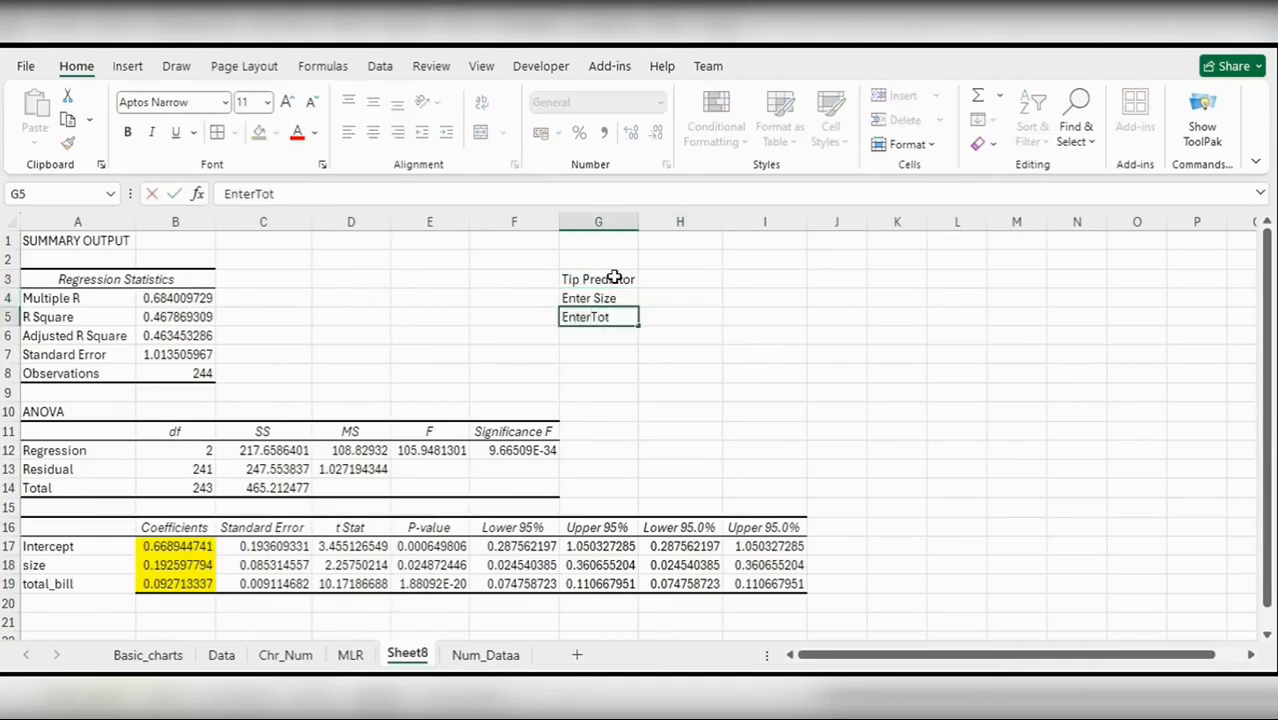
pyautogui.write('al bill')
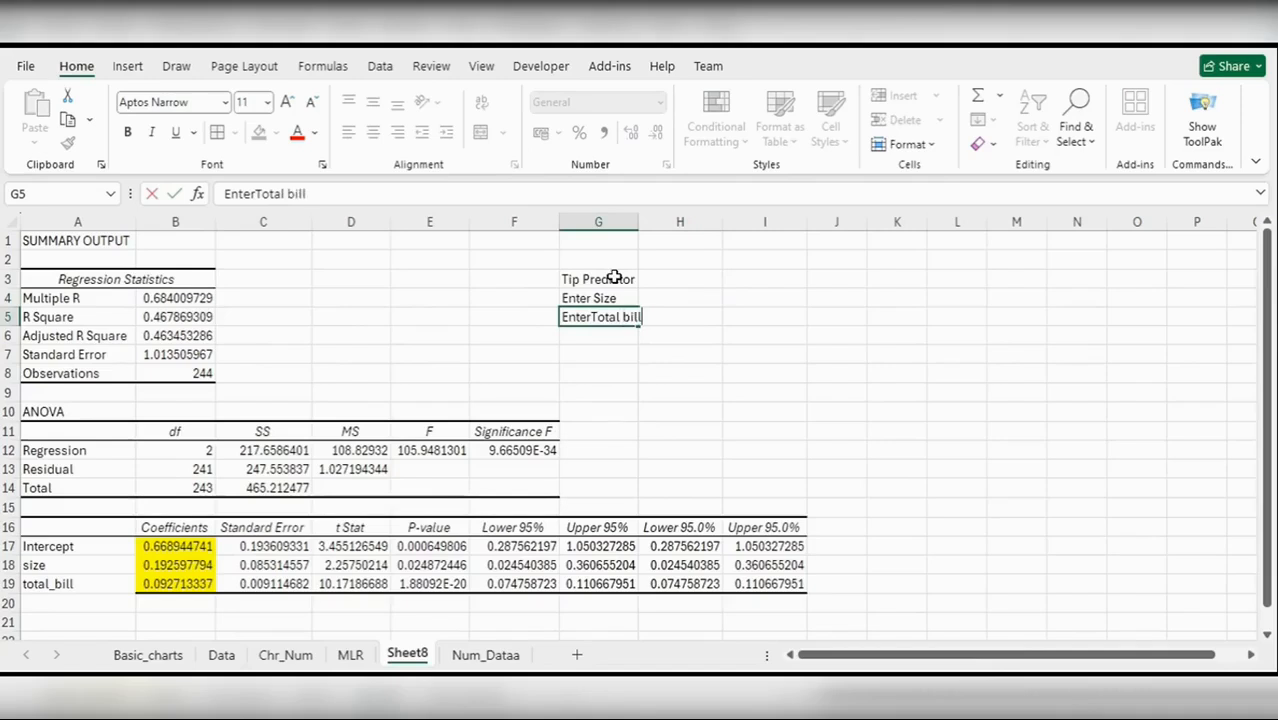
pyautogui.click(253, 195)
pyautogui.doubleClick(639, 222)
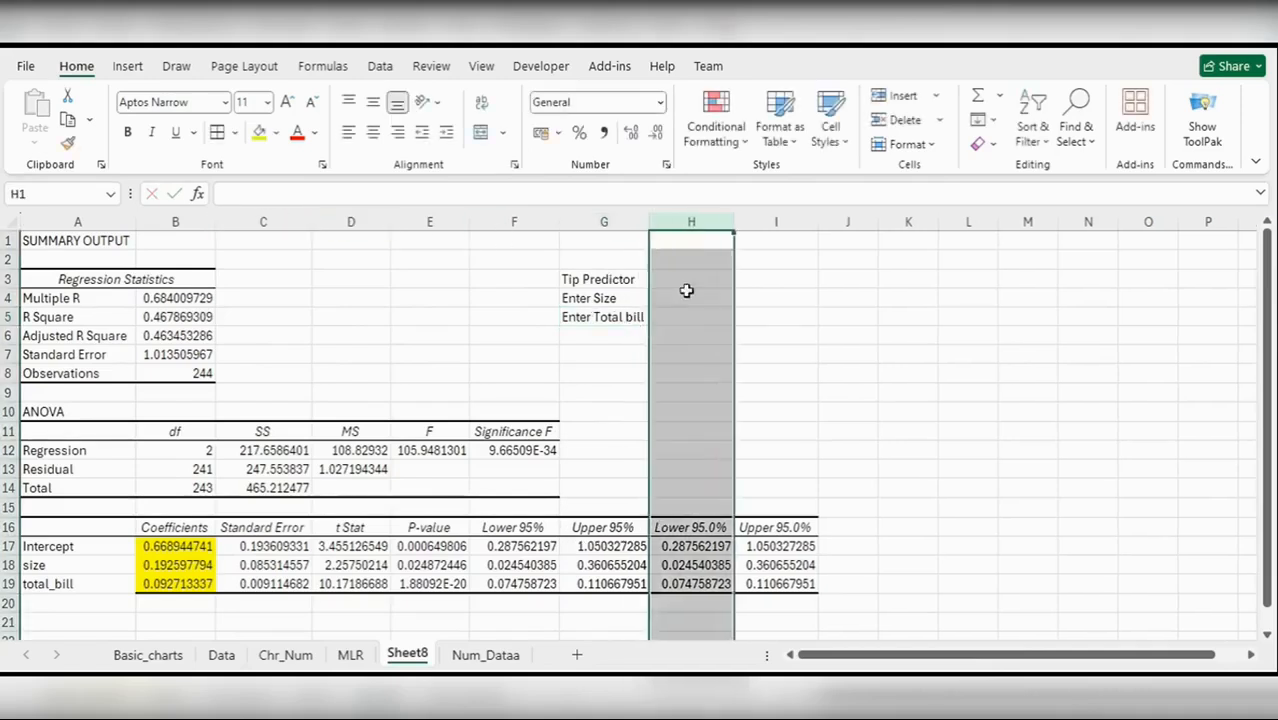
# Step: Enter 6 as the size in H4 and 12 as the total bill in H5
pyautogui.click(686, 292)
pyautogui.write('6')
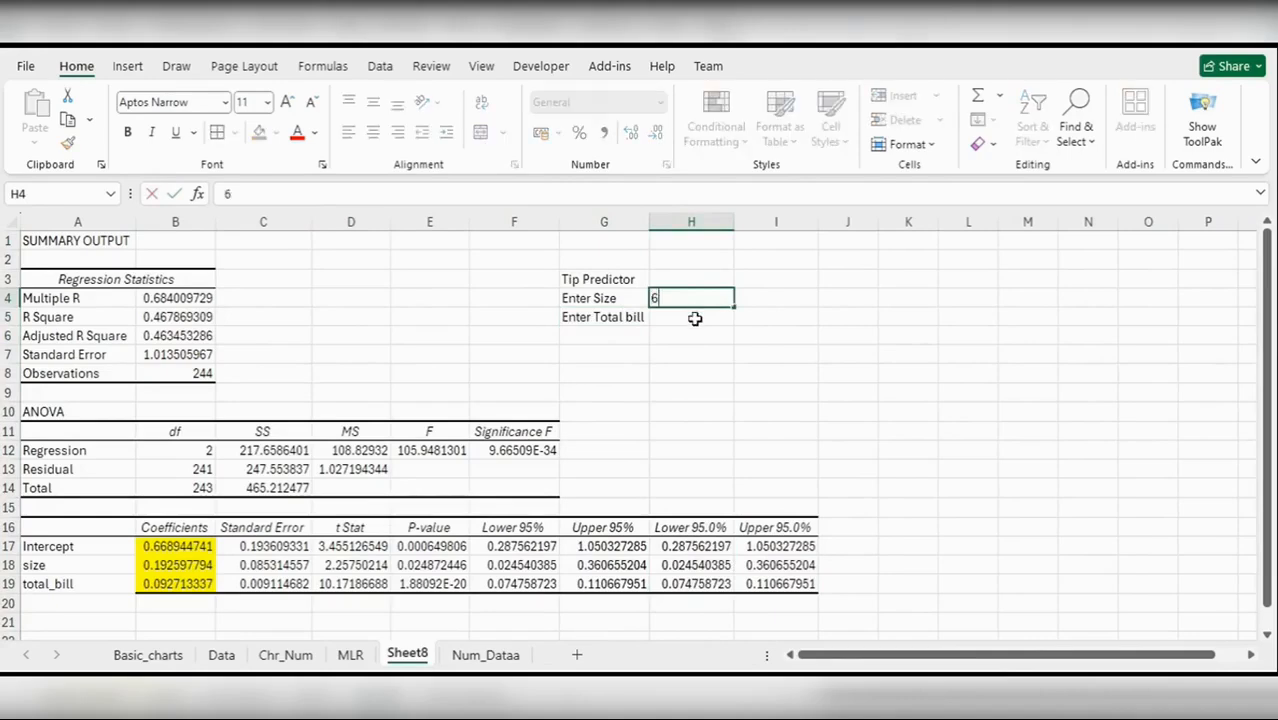
pyautogui.press('Return')
pyautogui.write('12')
pyautogui.press('Return')
# Step: Enter the label Tip be: in G6, below the Enter Total bill label
pyautogui.click(627, 340)
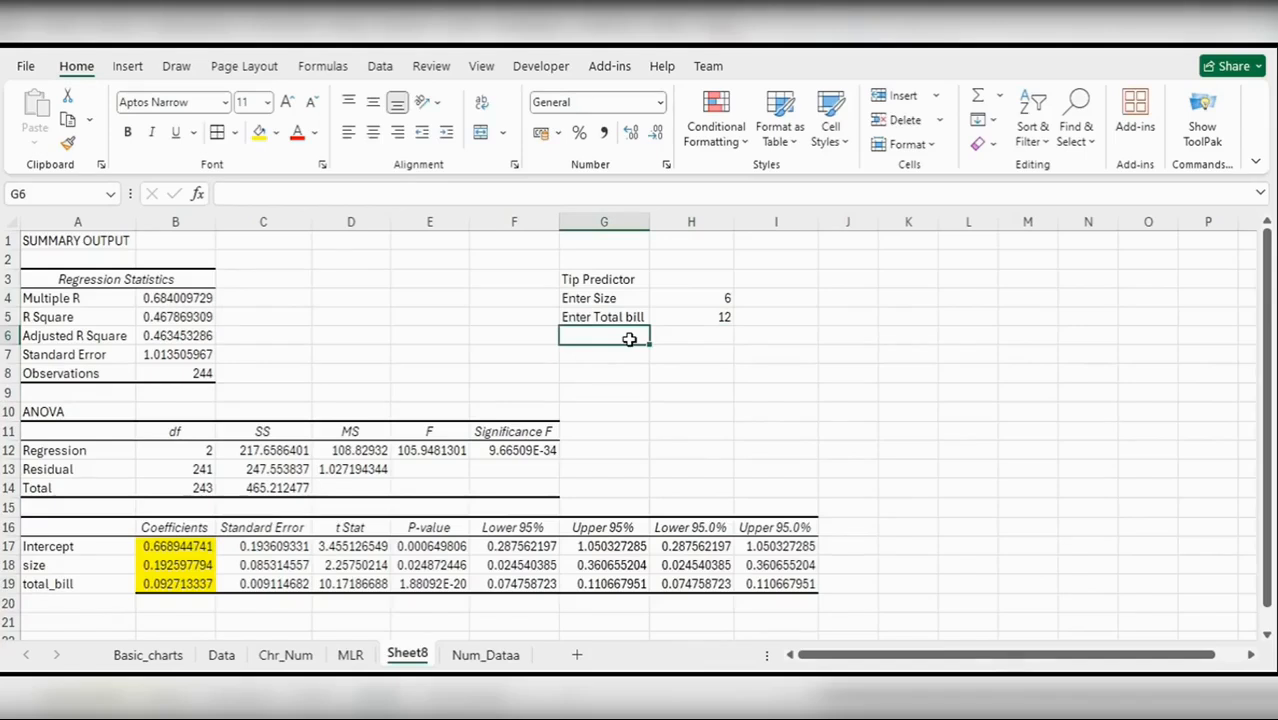
pyautogui.write('Tip')
pyautogui.press('Delete')
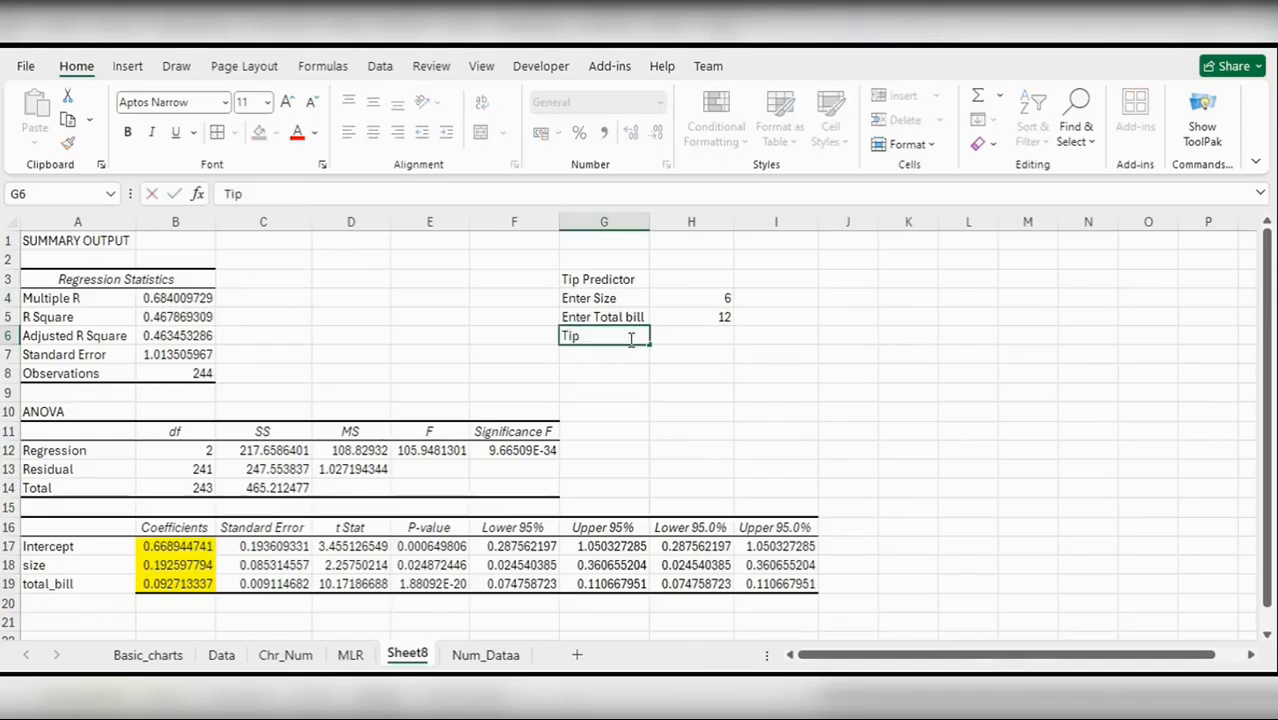
pyautogui.write('be:')
pyautogui.press('Tab')
# Step: Calculate the predicted tip in H6 with the formula =B17+(B18*H4)+(B19*H5)
pyautogui.write('=')
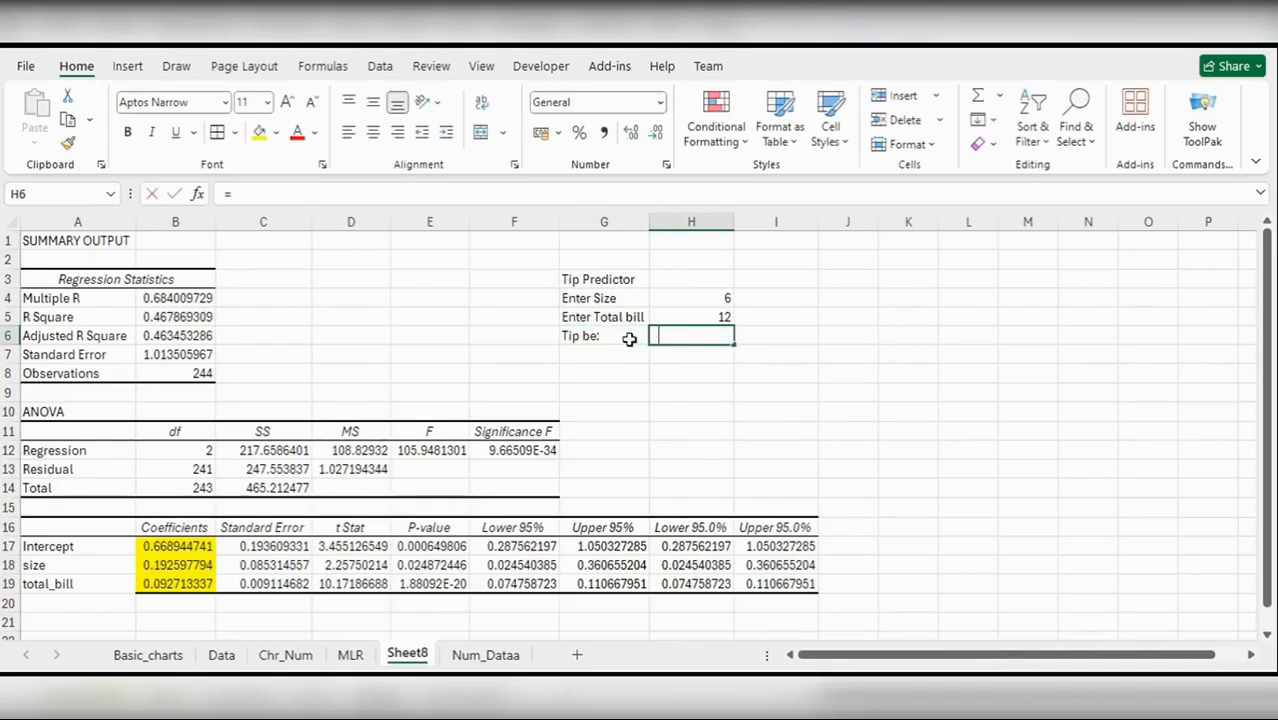
pyautogui.click(158, 548)
pyautogui.write('+')
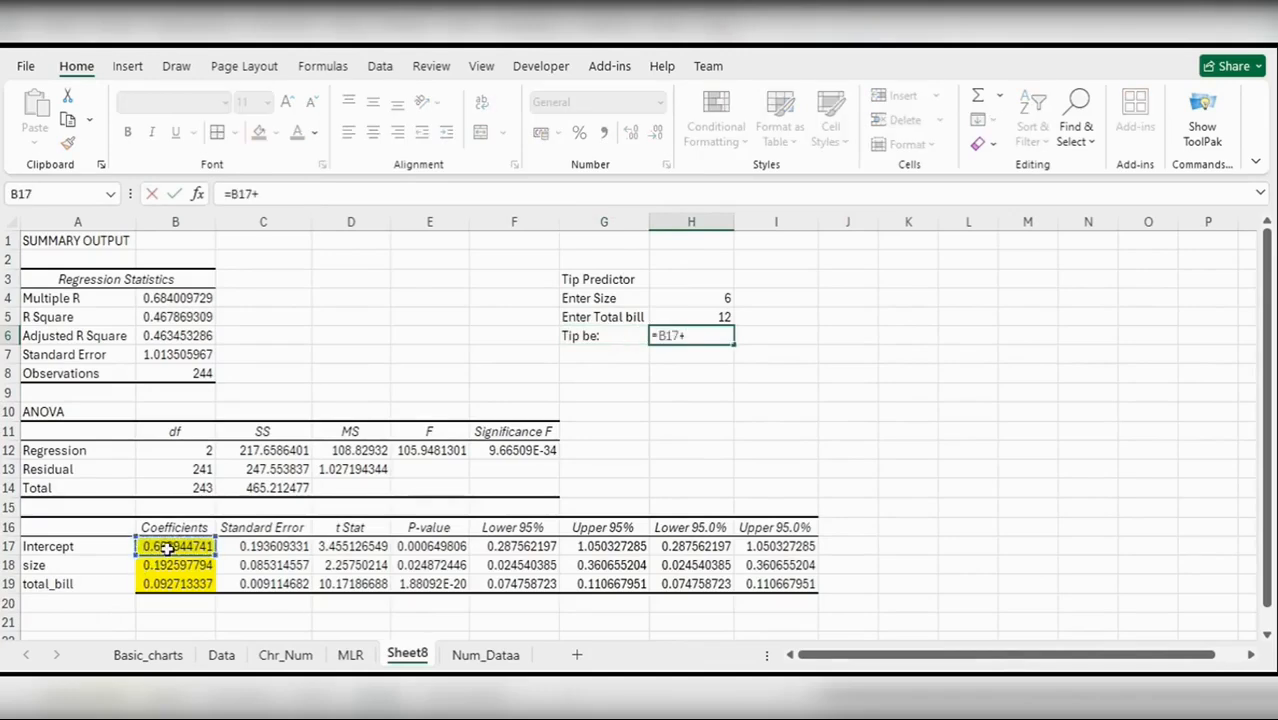
pyautogui.write('(')
pyautogui.click(171, 564)
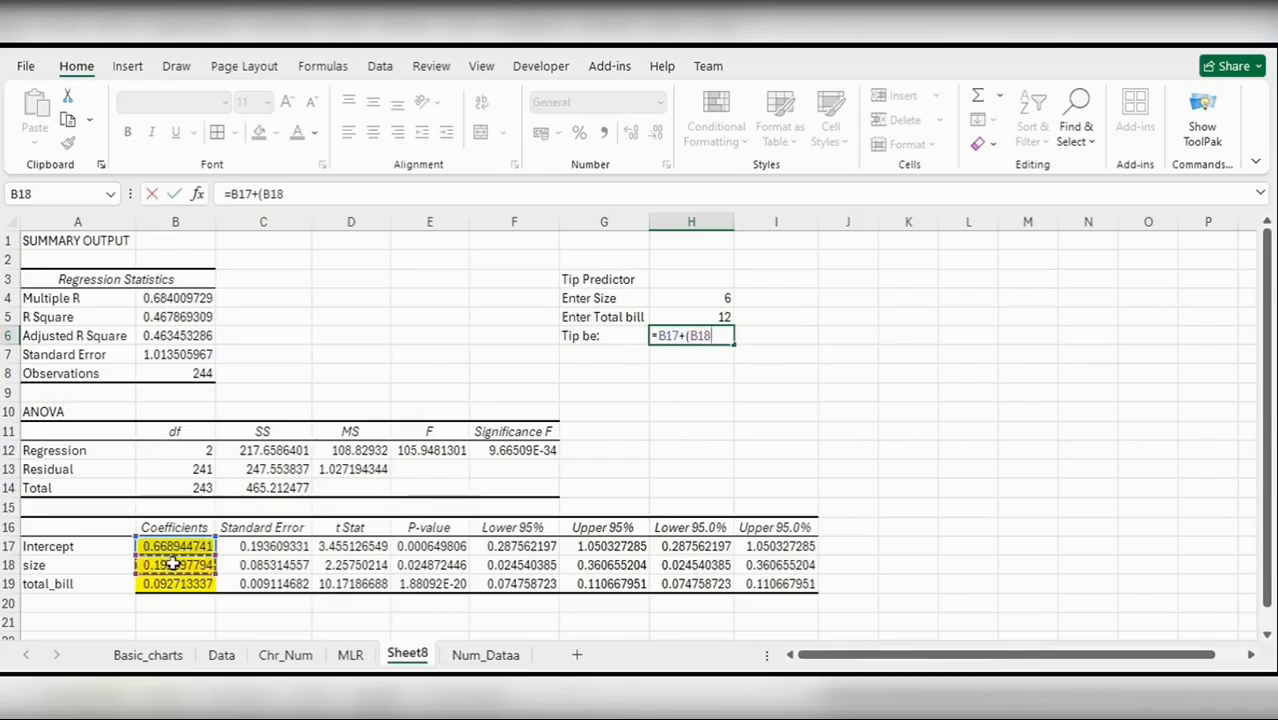
pyautogui.write('*')
pyautogui.click(724, 297)
pyautogui.write(')')
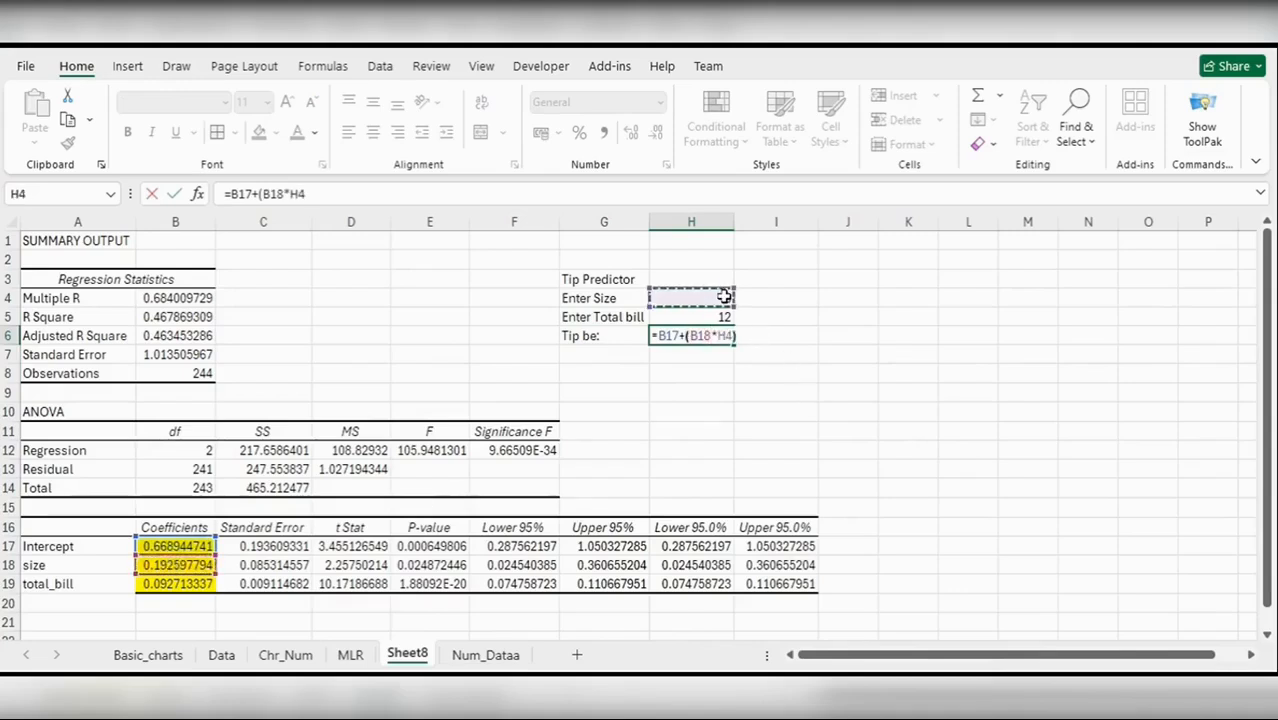
pyautogui.write('+(')
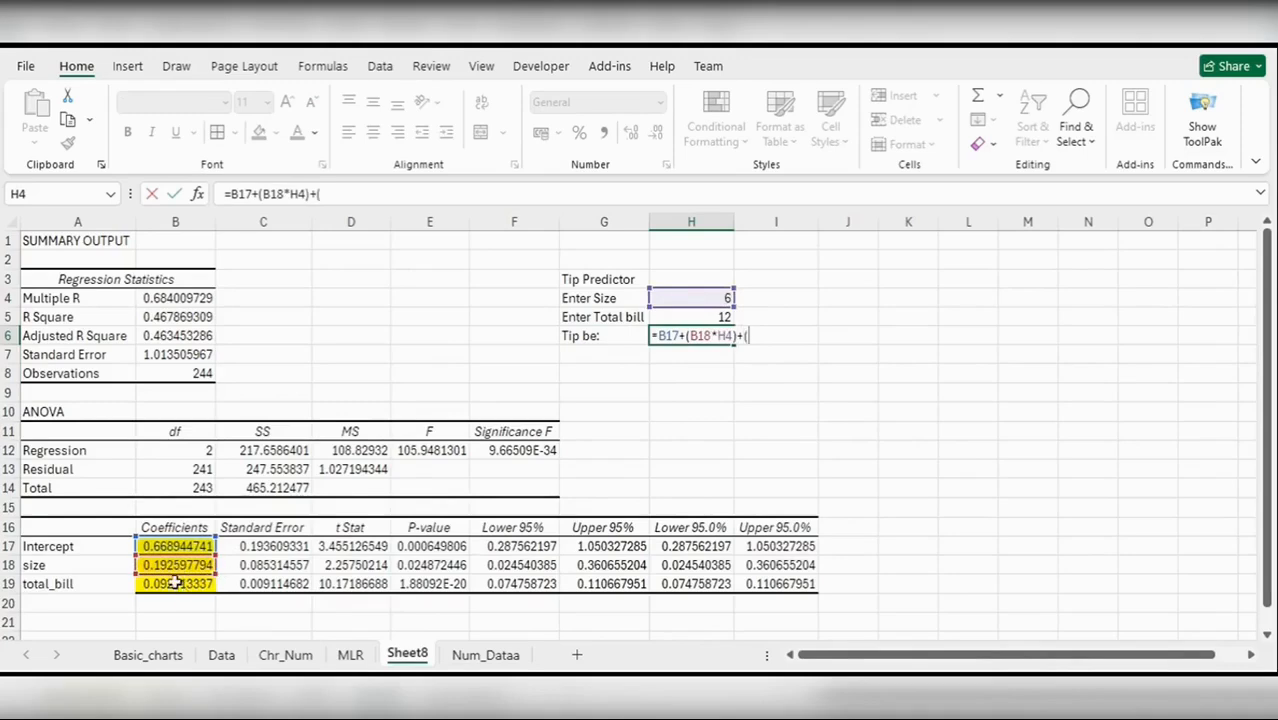
pyautogui.click(175, 584)
pyautogui.write('*')
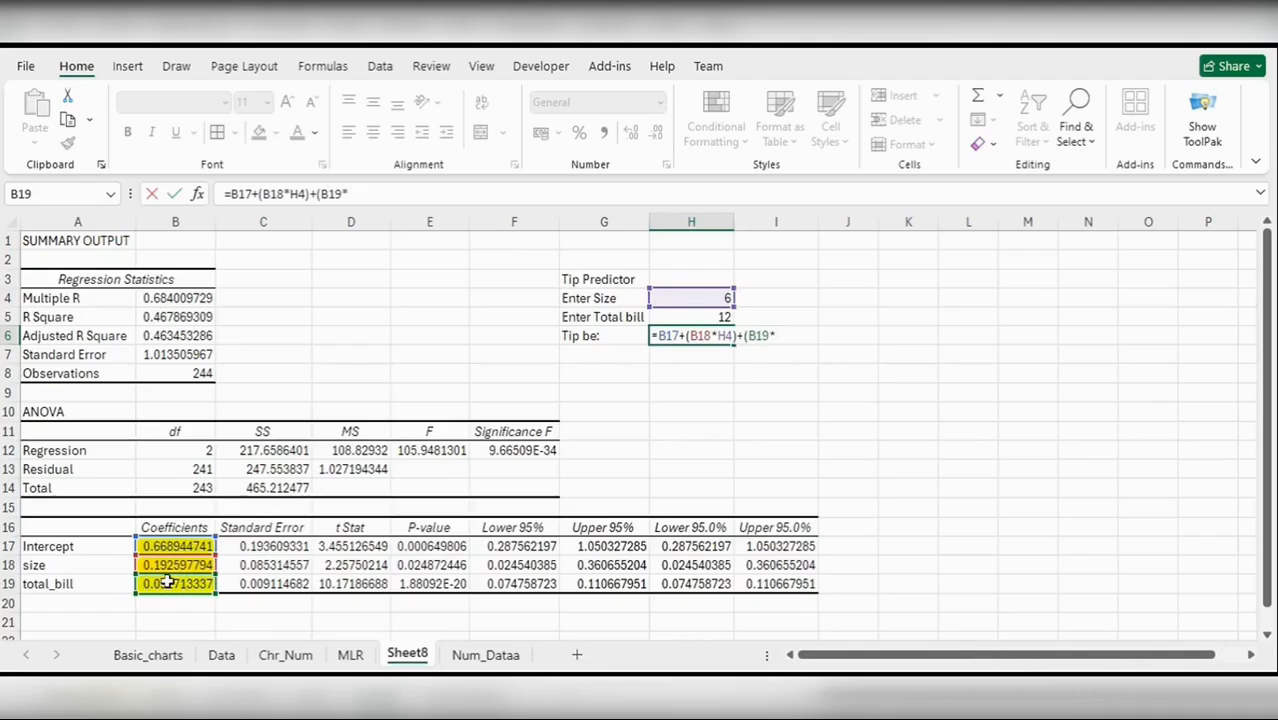
pyautogui.click(701, 317)
pyautogui.write(')')
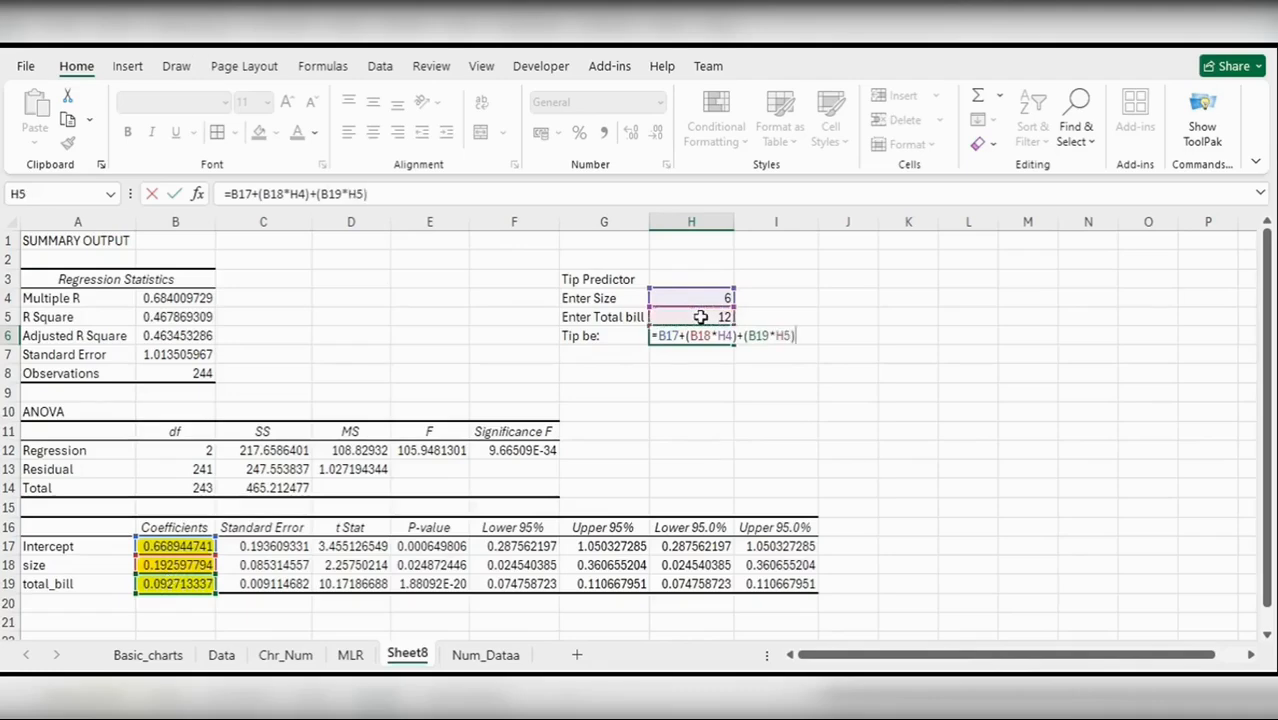
pyautogui.press('Return')
# Step: Fill the Tip Predictor heading in G3 and the Tip be: label in G6 with green
pyautogui.click(584, 279)
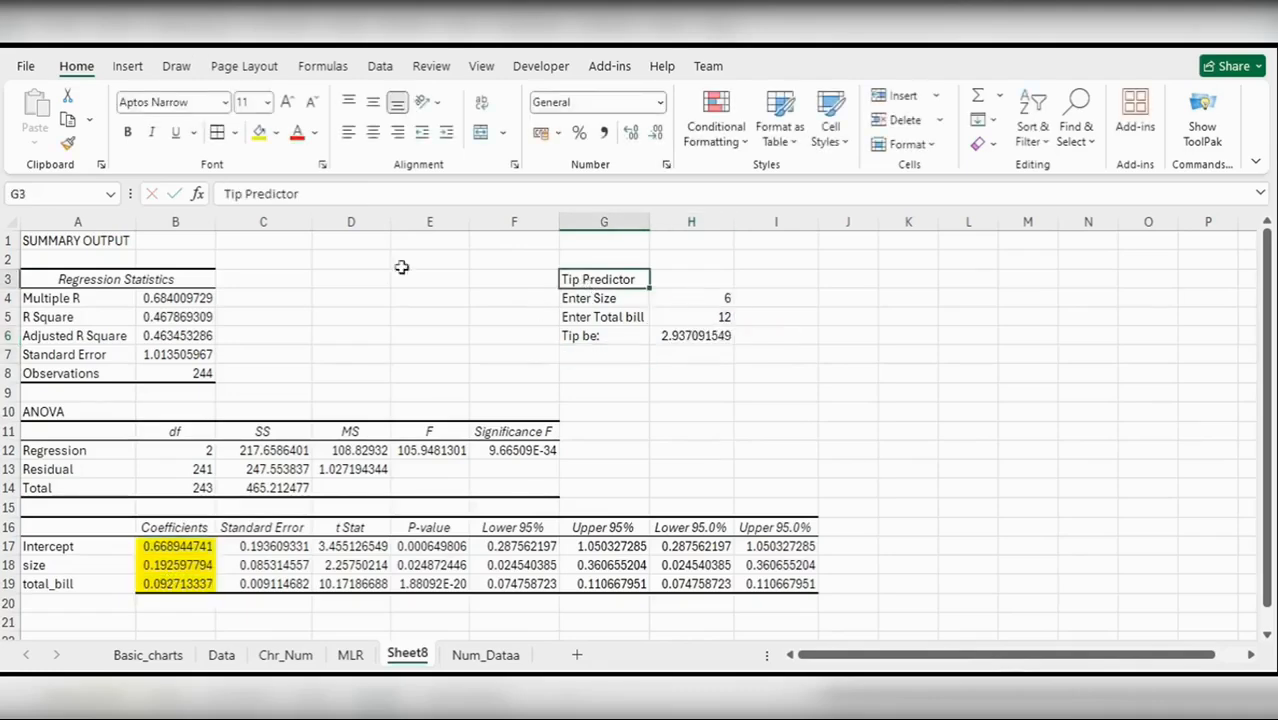
pyautogui.click(276, 133)
pyautogui.click(368, 415)
pyautogui.click(580, 335)
pyautogui.click(261, 135)
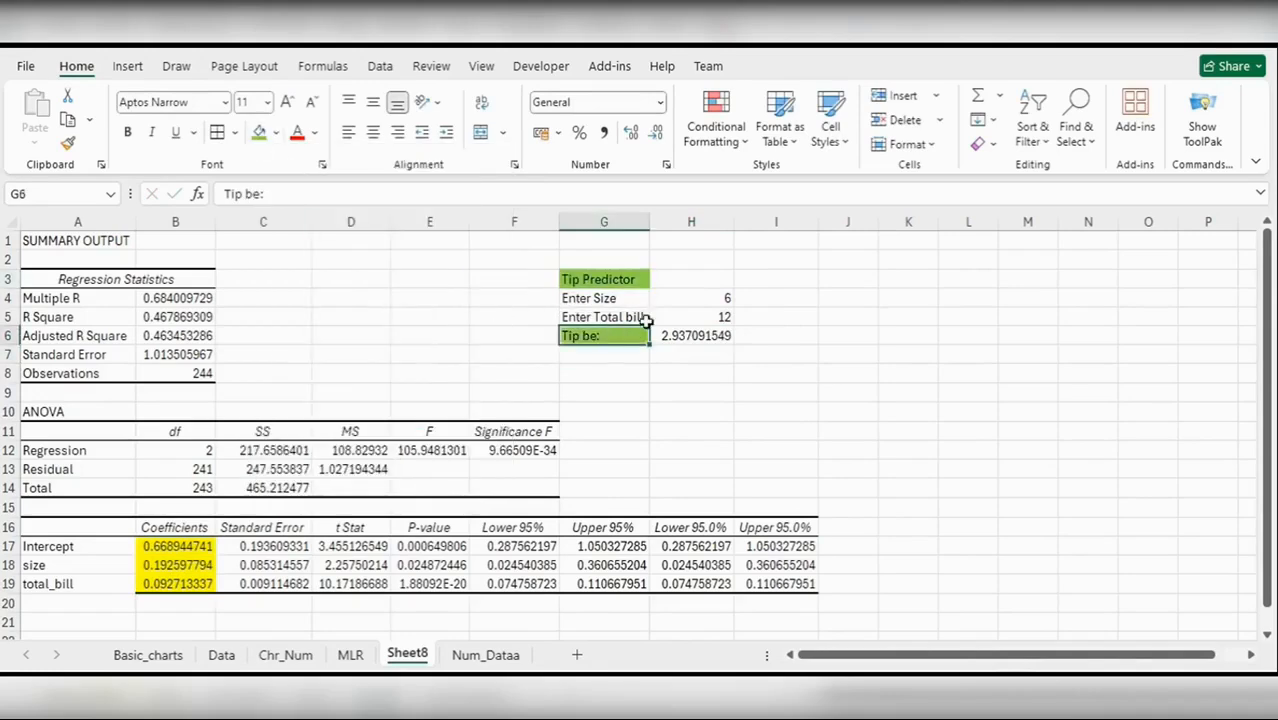
pyautogui.click(712, 353)
# Step: Apply all borders to the tip predictor block G3:H6
pyautogui.moveTo(568, 297); pyautogui.dragTo(676, 330)
pyautogui.moveTo(598, 281); pyautogui.dragTo(682, 339)
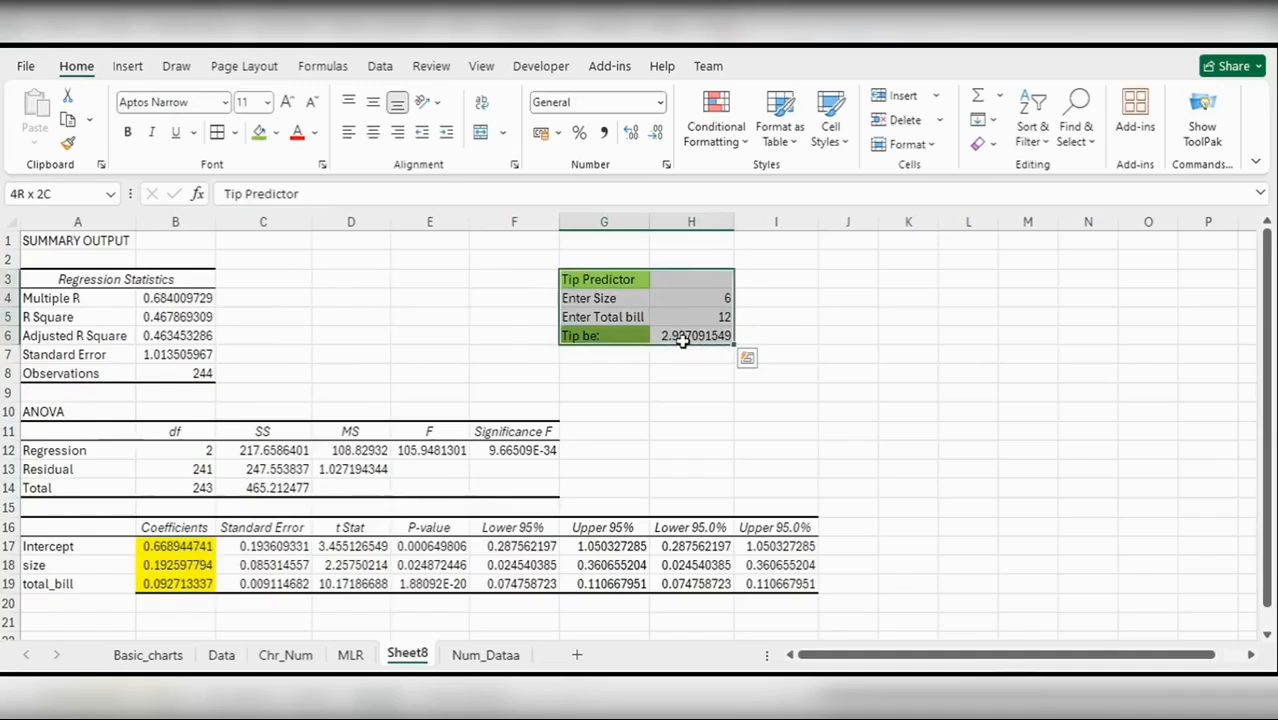
pyautogui.click(218, 133)
pyautogui.click(660, 372)
# Step: Merge the Tip Predictor heading across G3:H3 and left-align it
pyautogui.moveTo(604, 280); pyautogui.dragTo(690, 281)
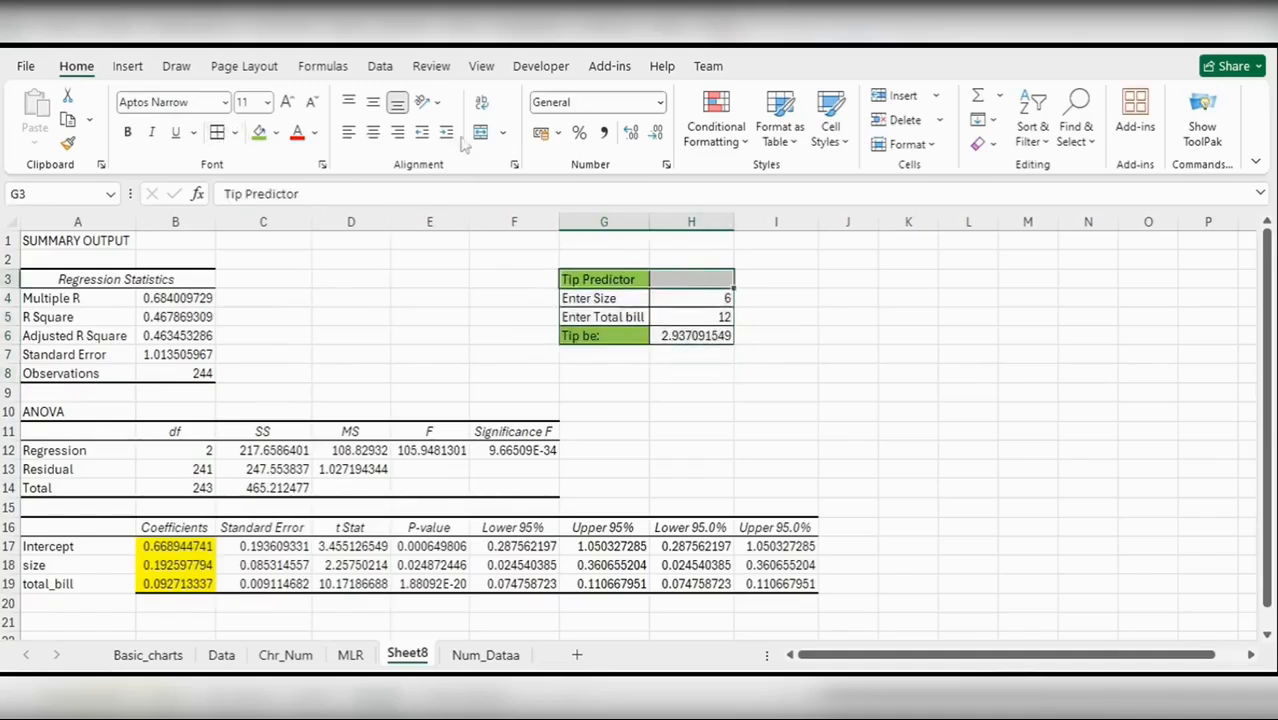
pyautogui.click(481, 133)
pyautogui.click(348, 133)
pyautogui.click(776, 411)
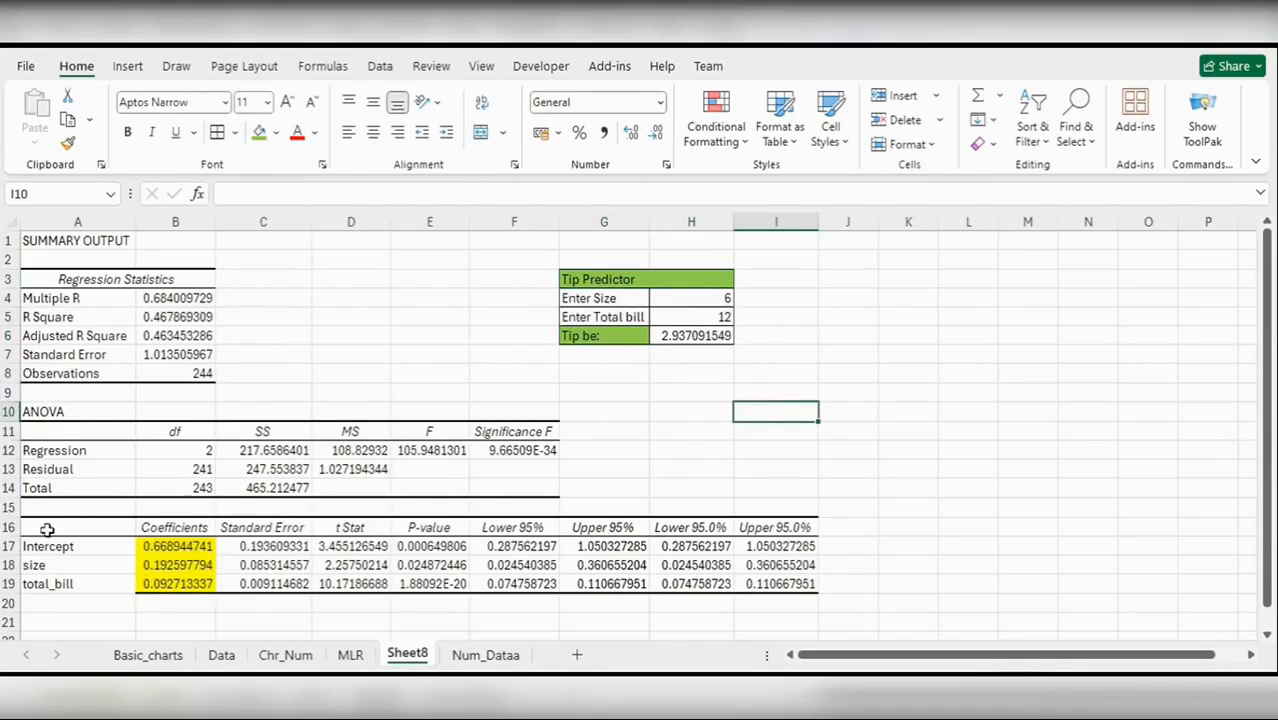
# Step: Put an outside border around the coefficients table A16:I19 in Sheet8
pyautogui.moveTo(46, 527); pyautogui.dragTo(741, 575)
pyautogui.click(275, 133)
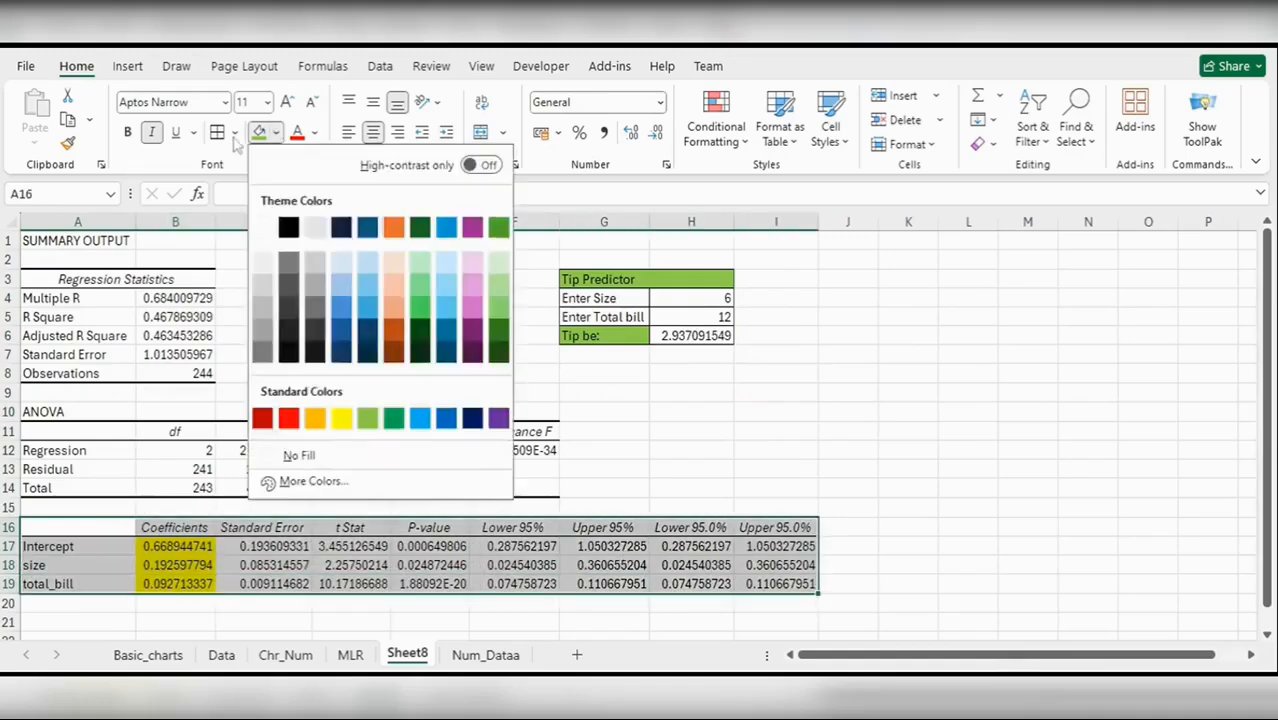
pyautogui.click(234, 133)
pyautogui.click(281, 376)
pyautogui.click(802, 446)
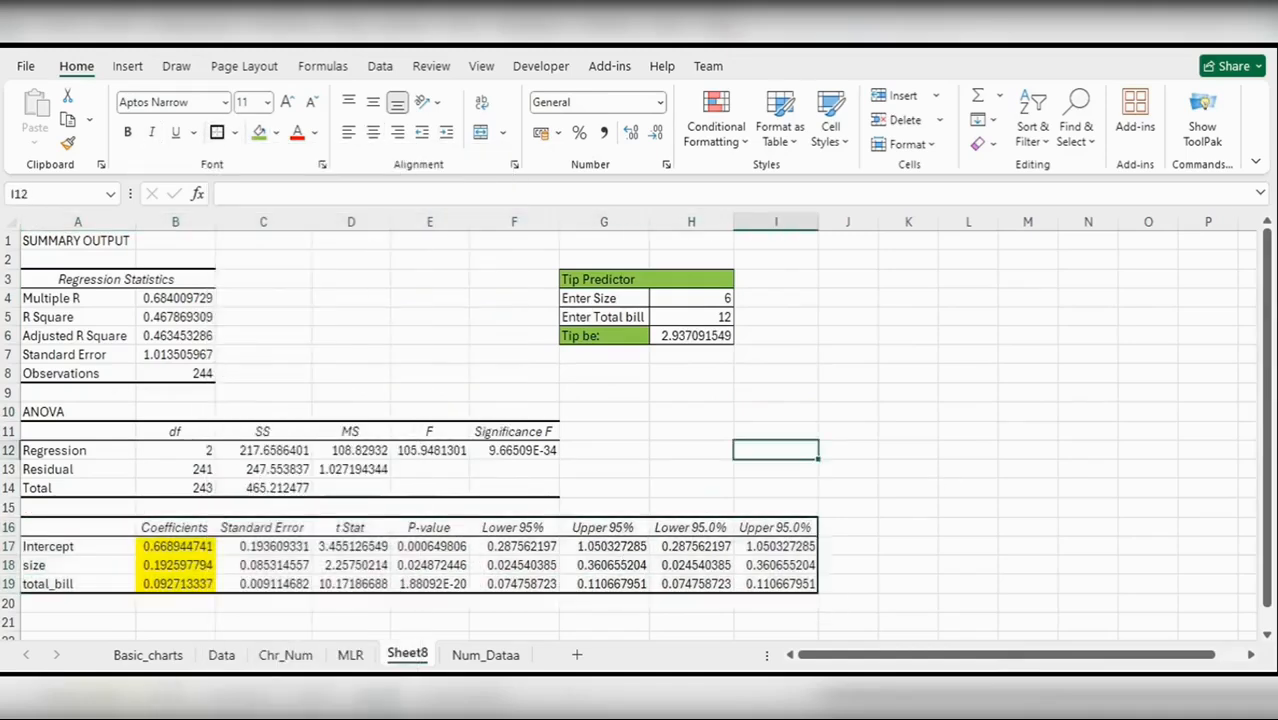
# Step: Put the same outside border around the coefficients table A16:I25 in the MLR sheet
pyautogui.click(350, 655)
pyautogui.moveTo(32, 414); pyautogui.dragTo(768, 583)
pyautogui.click(850, 414)
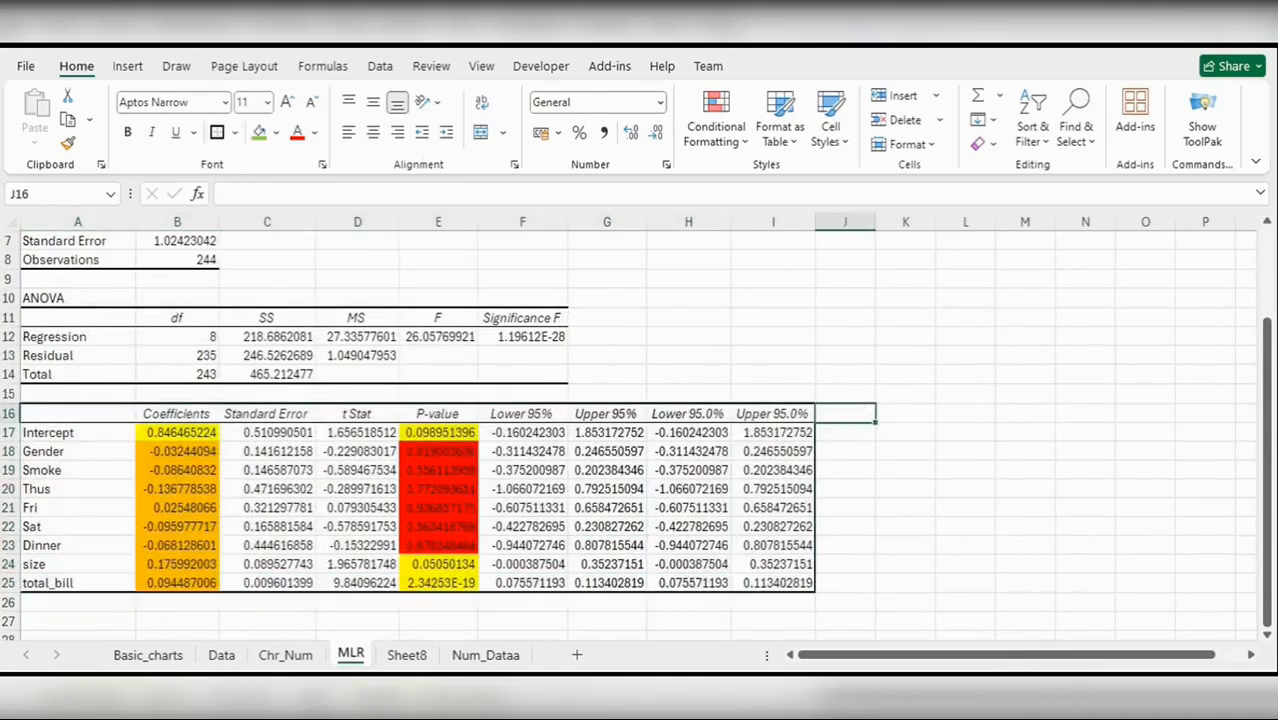
# Step: Rename Sheet8 as Tip predictor,MLR2
pyautogui.click(405, 656)
pyautogui.doubleClick(420, 654)
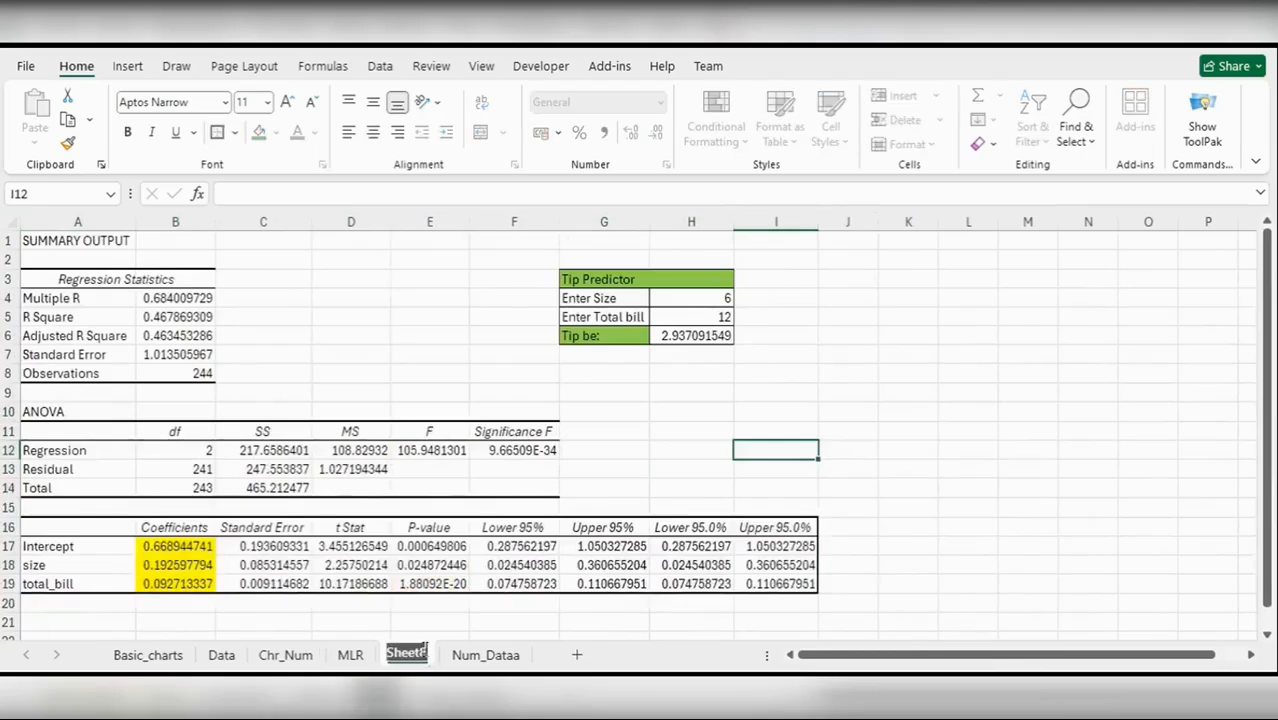
pyautogui.write('Tip pr')
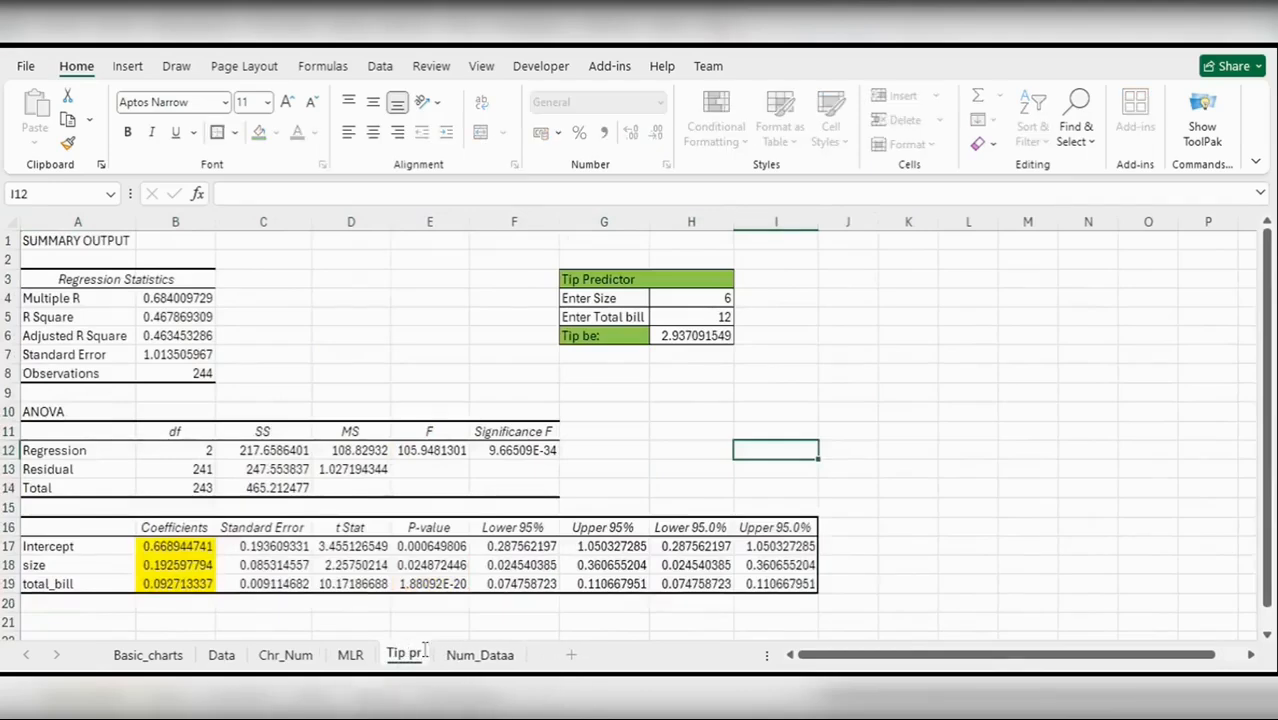
pyautogui.write('edictor')
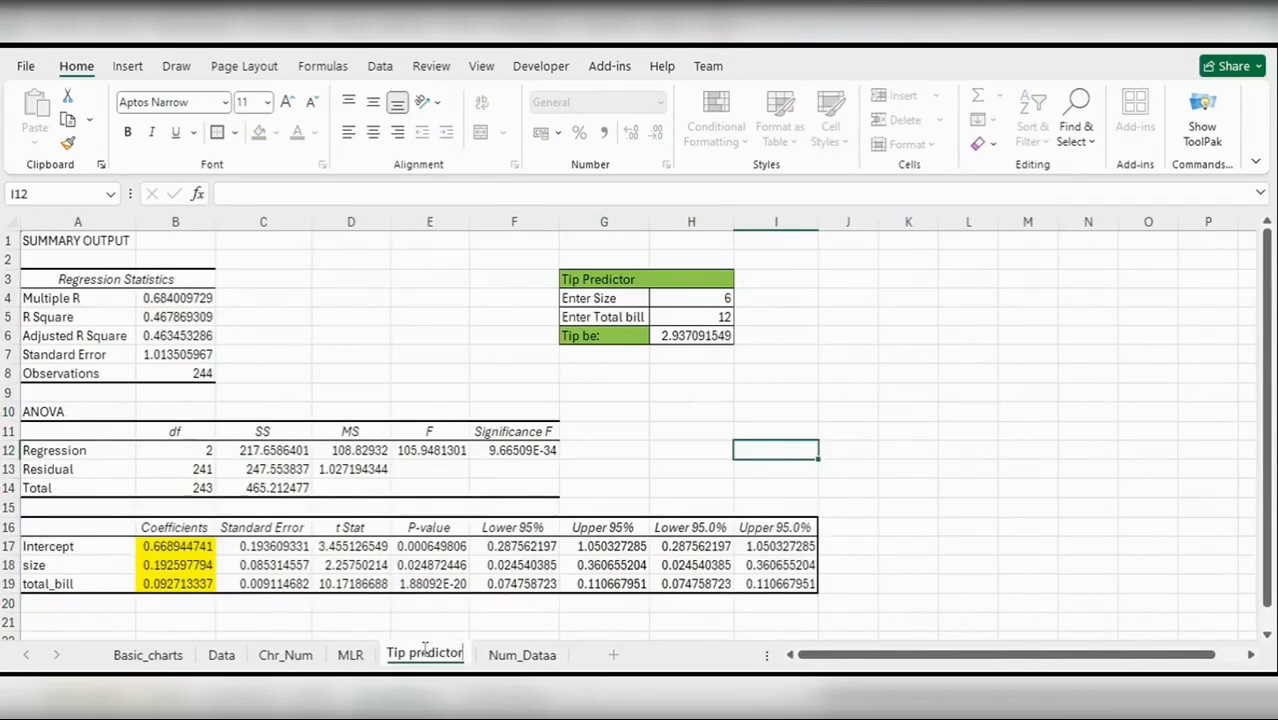
pyautogui.write(',MLR2')
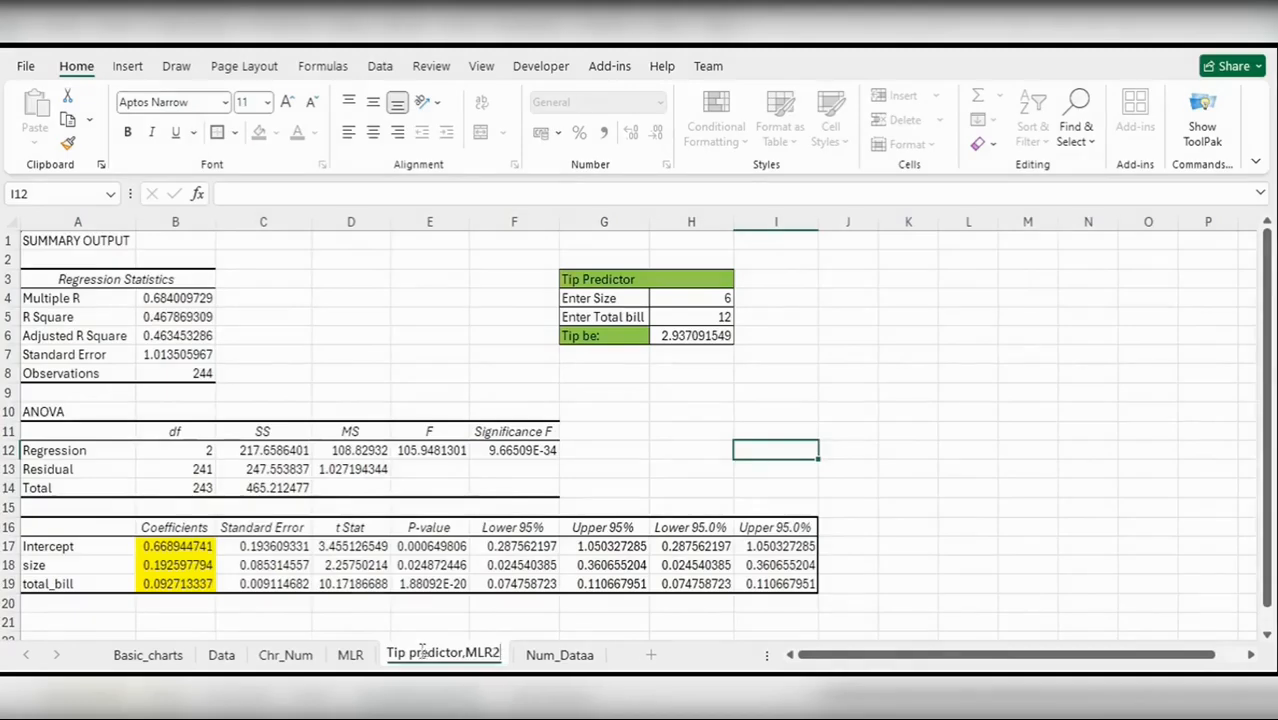
pyautogui.press('Return')
# Step: Copy the size, total_bill and tip columns G:I from Num_Dataa into a new sheet, starting at column A
pyautogui.hotkey('ctrl', 'pagedown')
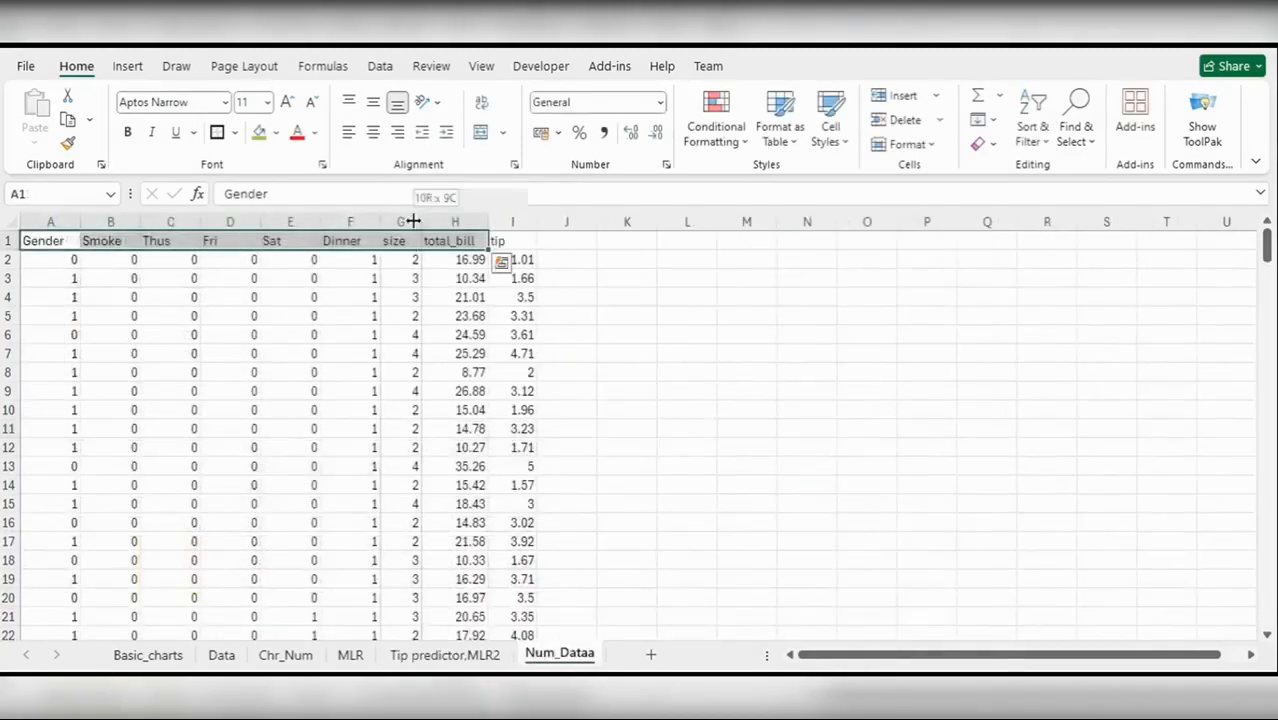
pyautogui.moveTo(412, 221); pyautogui.dragTo(517, 217)
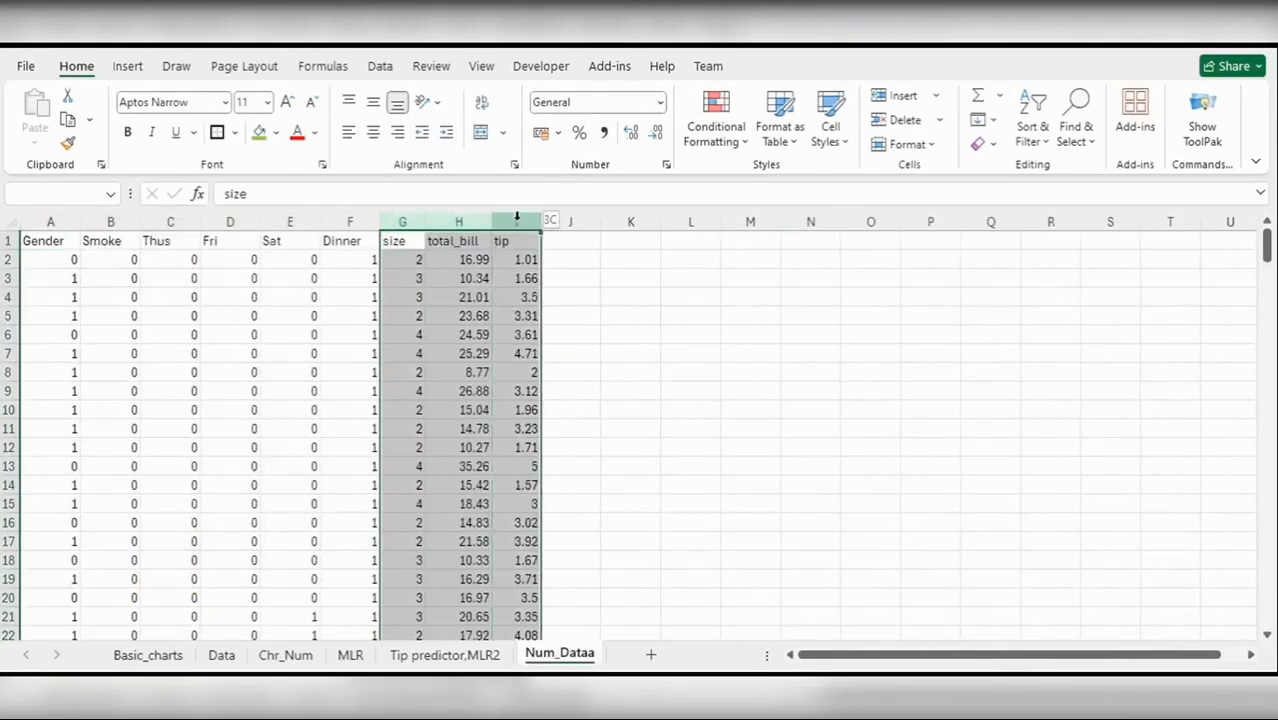
pyautogui.click(650, 654)
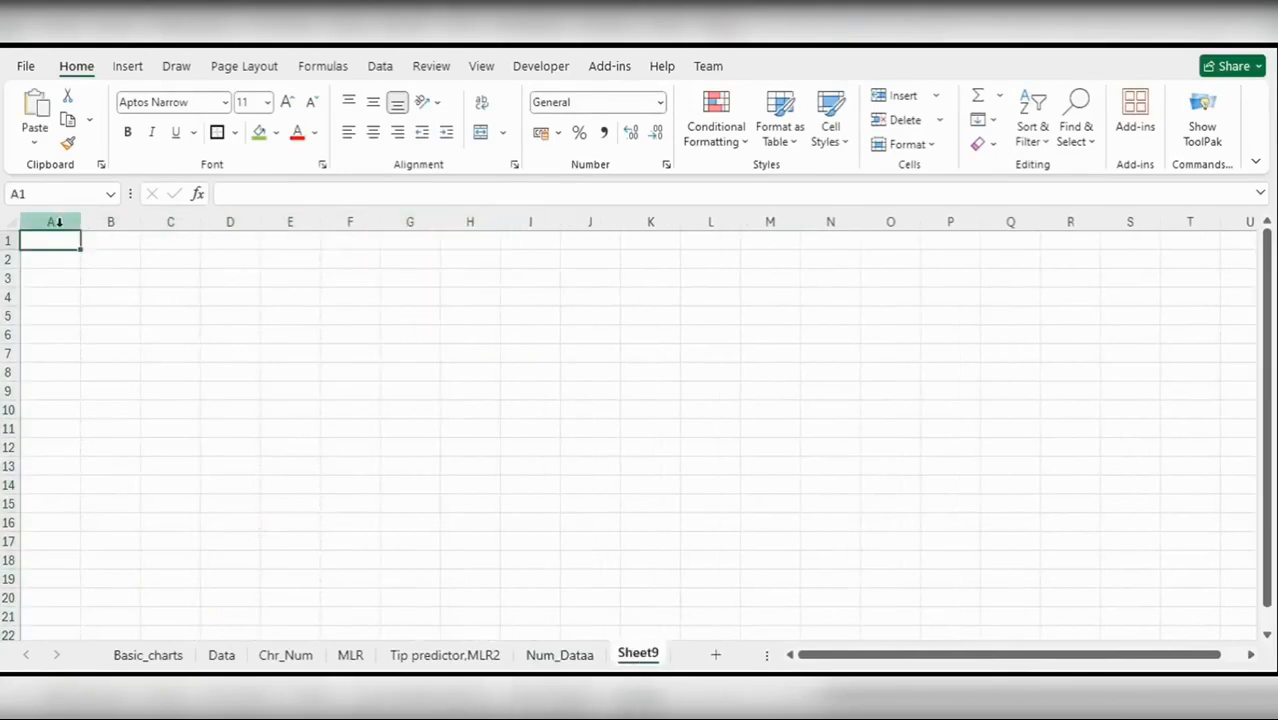
pyautogui.click(59, 222)
pyautogui.hotkey('ctrl', 'v')
pyautogui.click(236, 294)
pyautogui.click(262, 241)
pyautogui.press('Escape')
# Step: Enter the headers Predicted tip, Error and Error Sq.root in D1:F1 of the new sheet
pyautogui.click(212, 241)
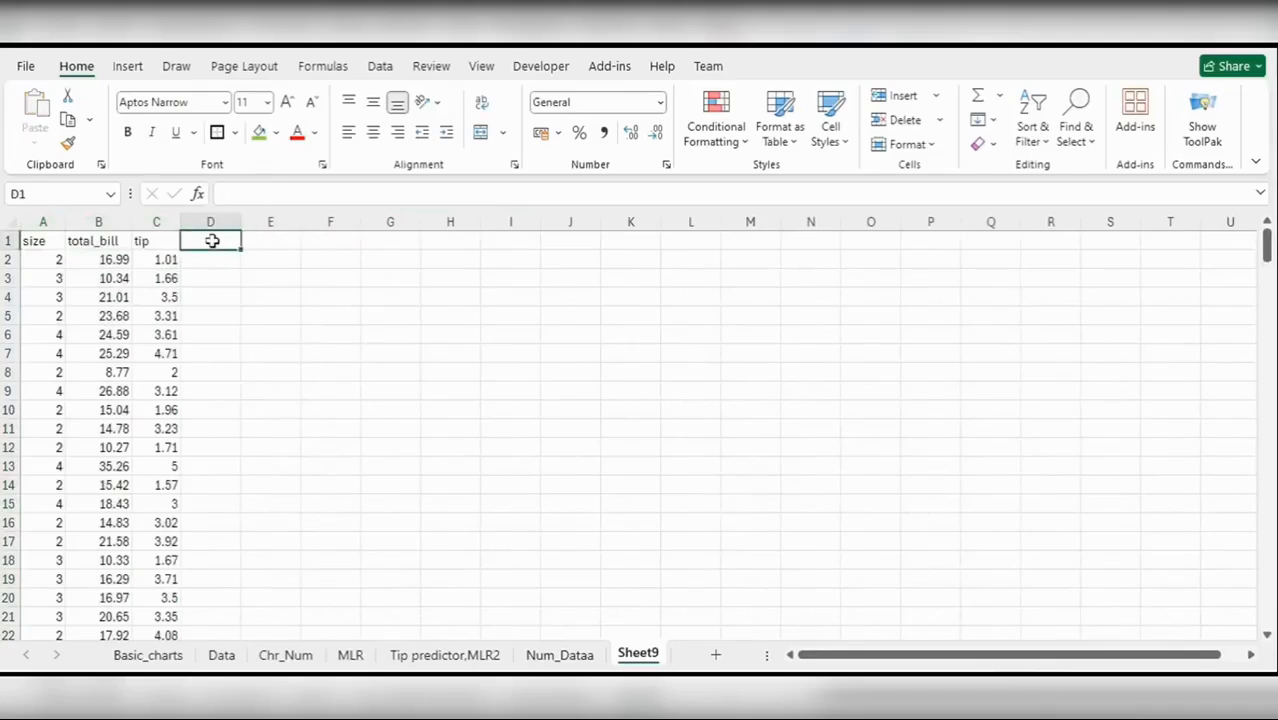
pyautogui.write('P')
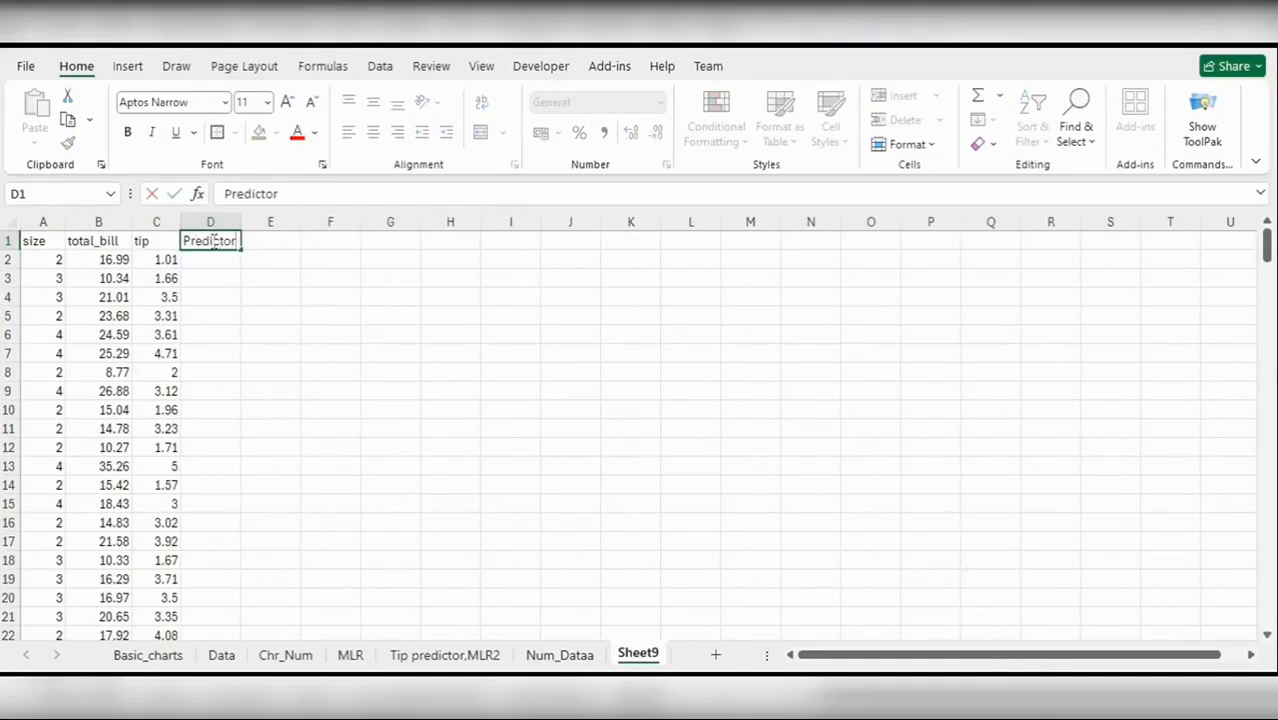
pyautogui.write('redicted tip')
pyautogui.press('Tab')
pyautogui.write('err')
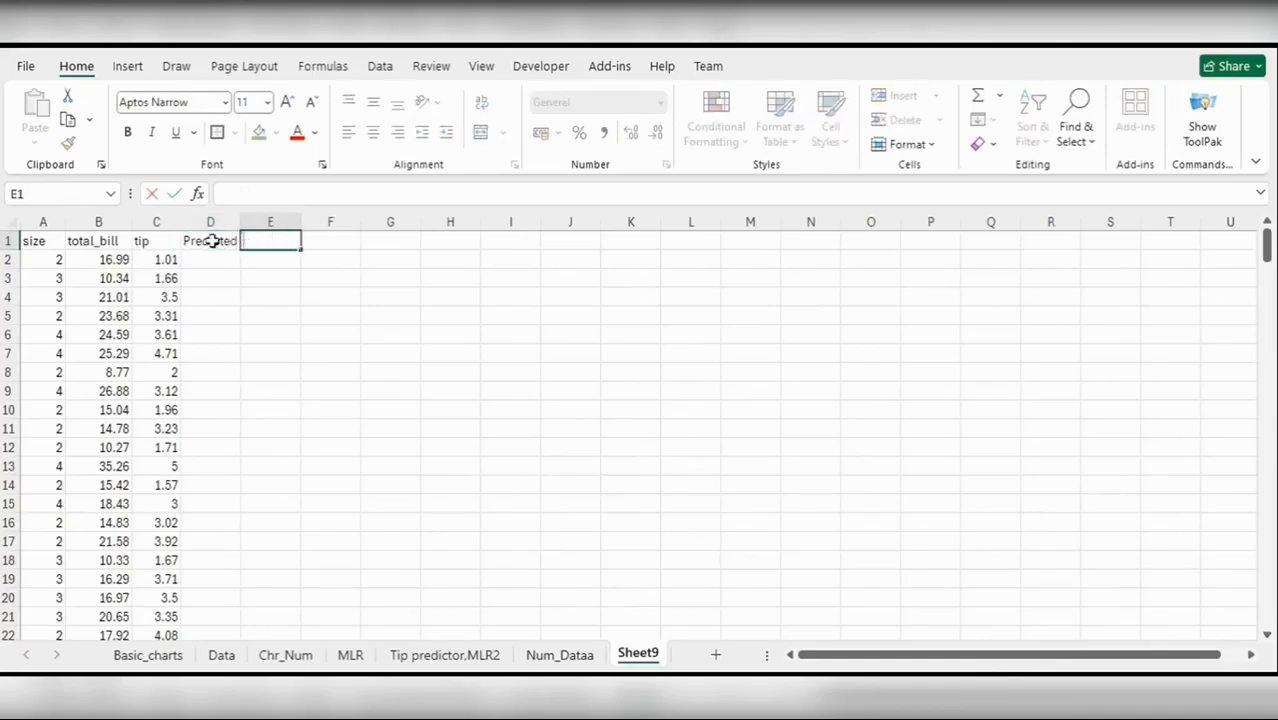
pyautogui.write('or')
pyautogui.press('Tab')
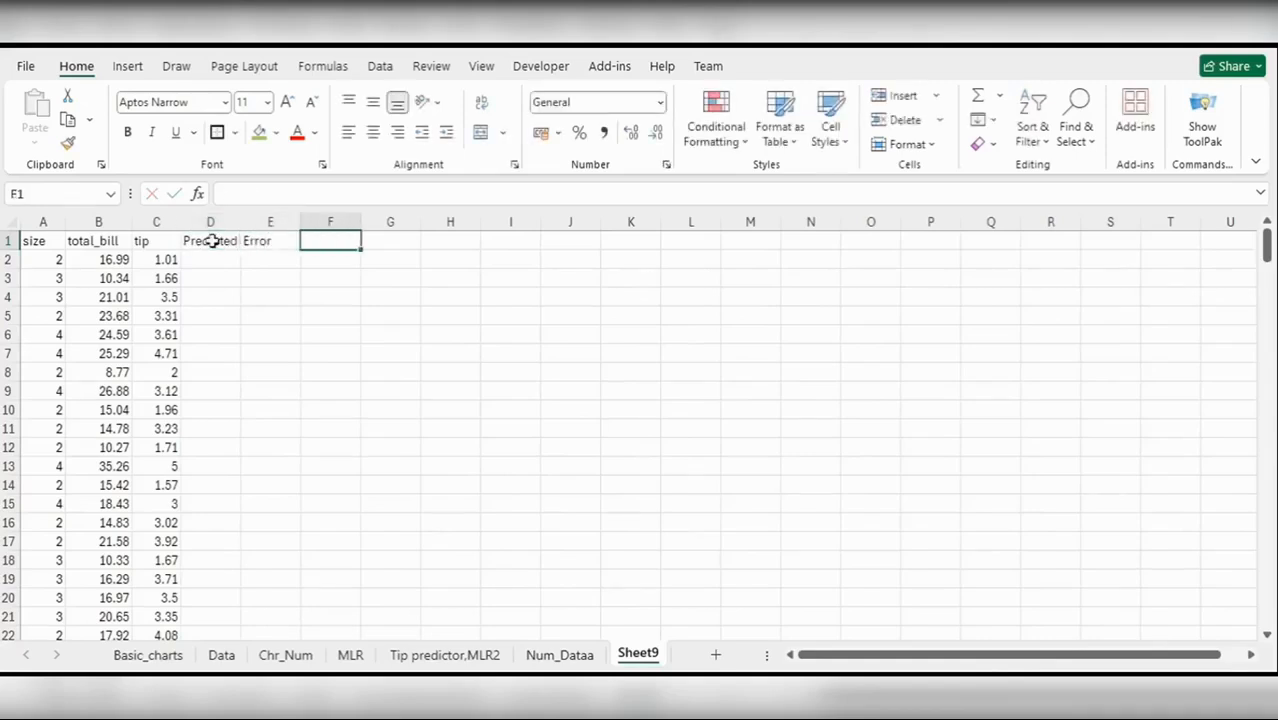
pyautogui.write('Error Sq.root')
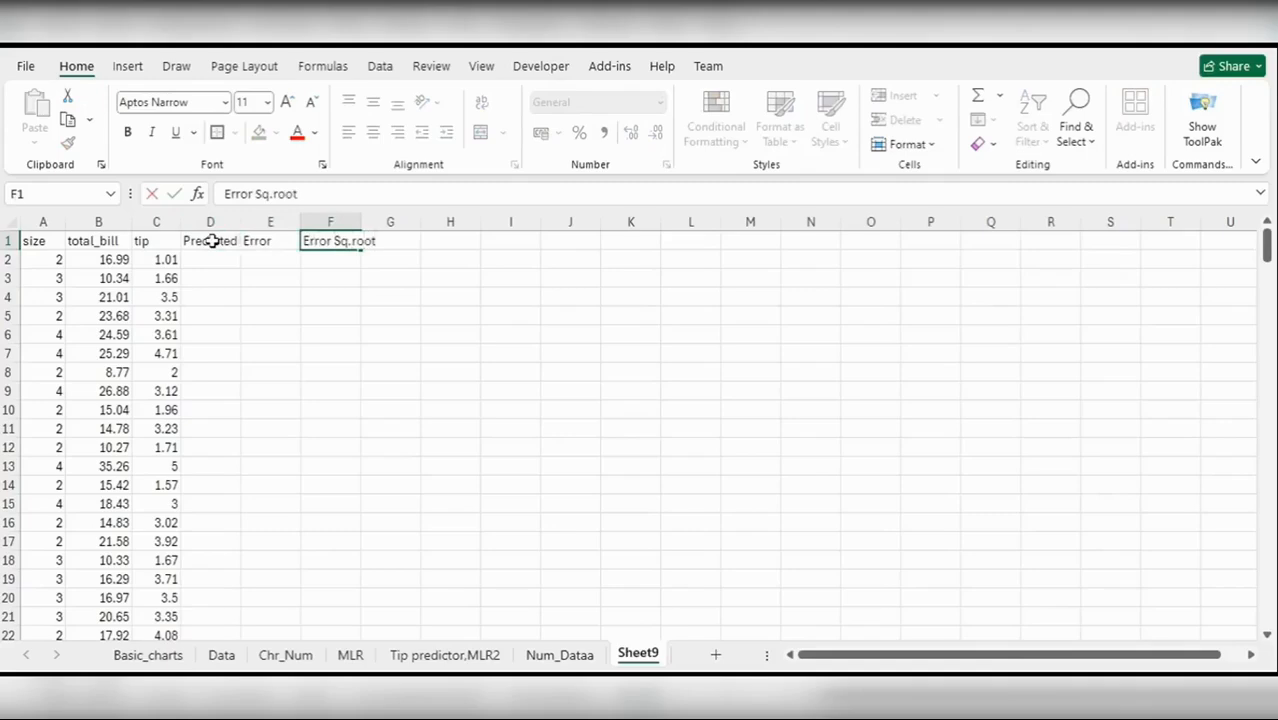
pyautogui.press('Tab')
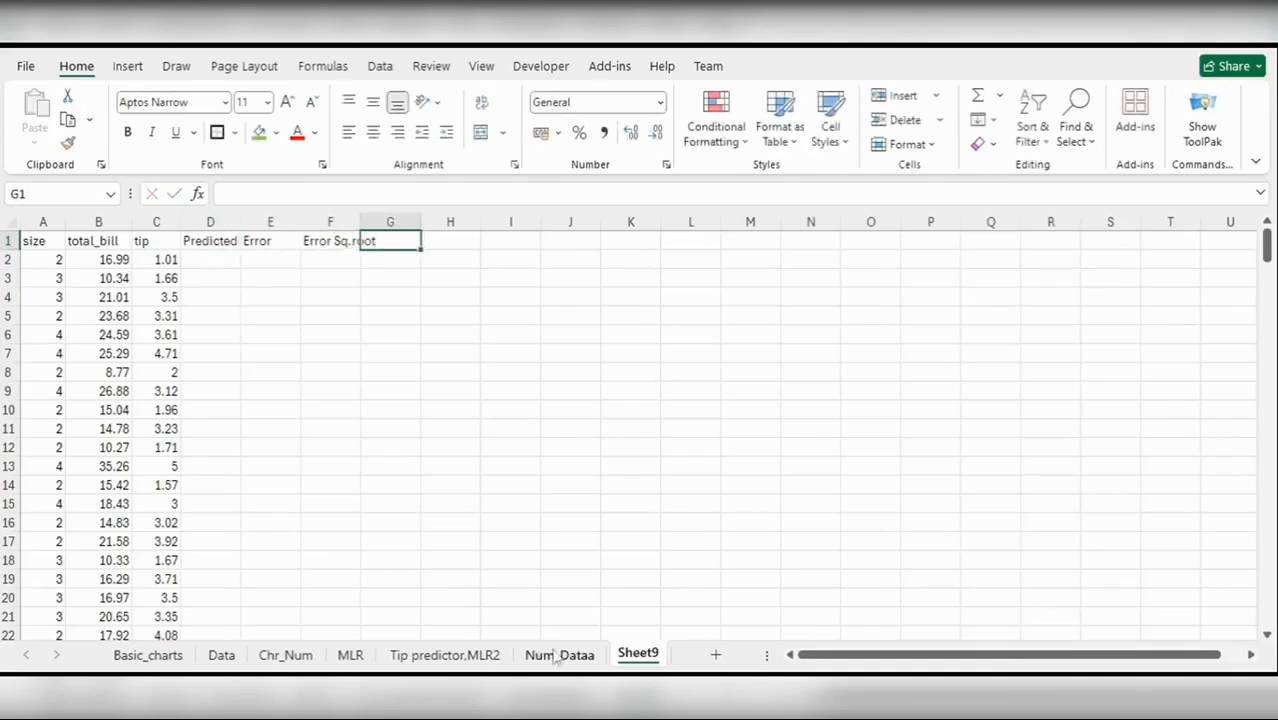
# Step: Copy the Intercept, size and total_bill coefficients from Tip predictor,MLR2 to I2:J4 of Sheet9 and fit columns D:F to their headers
pyautogui.click(443, 654)
pyautogui.moveTo(48, 547); pyautogui.dragTo(175, 584)
pyautogui.click(55, 547)
pyautogui.hotkey('ctrl', 'c')
pyautogui.click(638, 654)
pyautogui.click(512, 259)
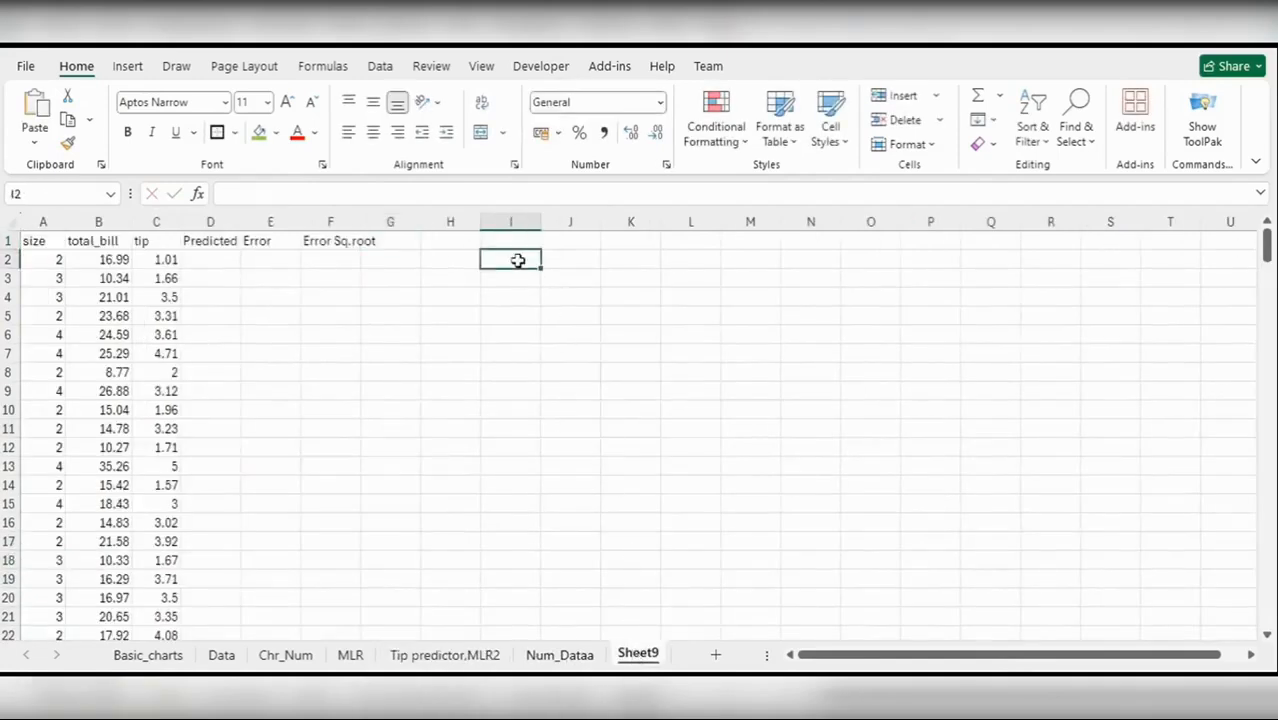
pyautogui.hotkey('ctrl', 'v')
pyautogui.click(410, 352)
pyautogui.moveTo(240, 221); pyautogui.dragTo(370, 218)
# Step: Begin the predicted tip formula in D2 with the fixed intercept plus the size term: =($J$2+(A2*$J$3)+
pyautogui.click(218, 260)
pyautogui.write('=')
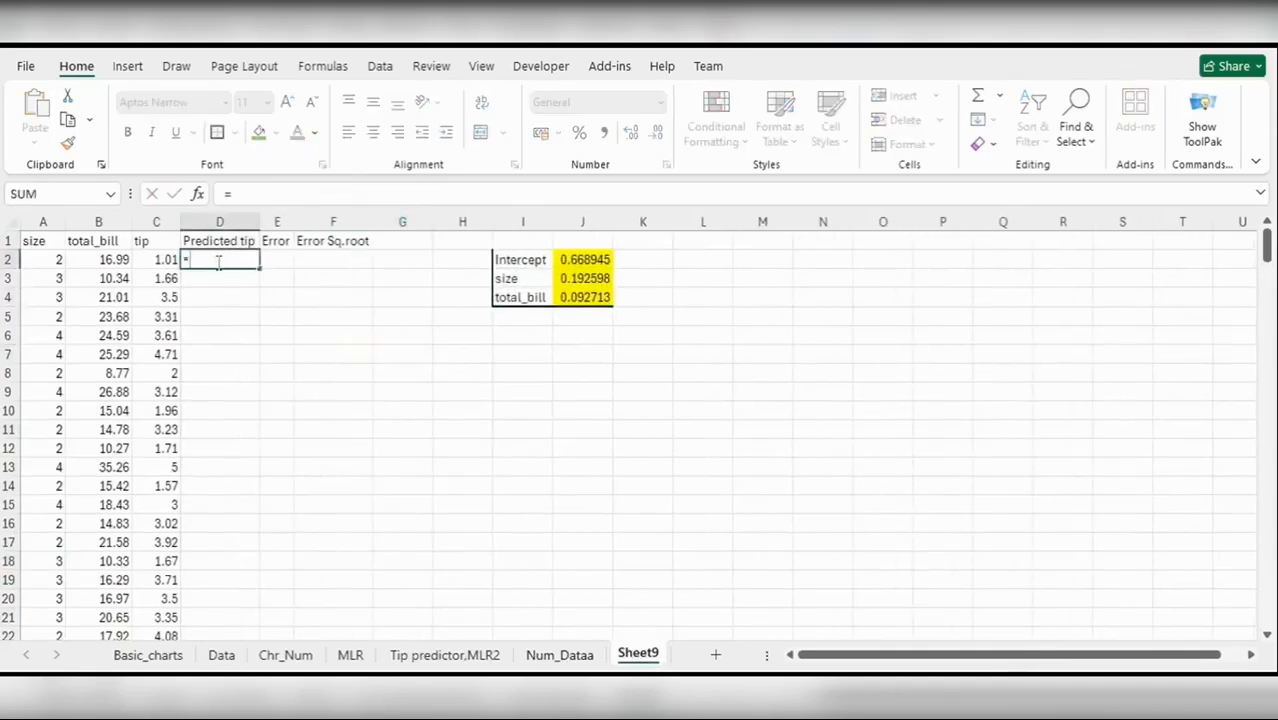
pyautogui.write('(')
pyautogui.click(602, 262)
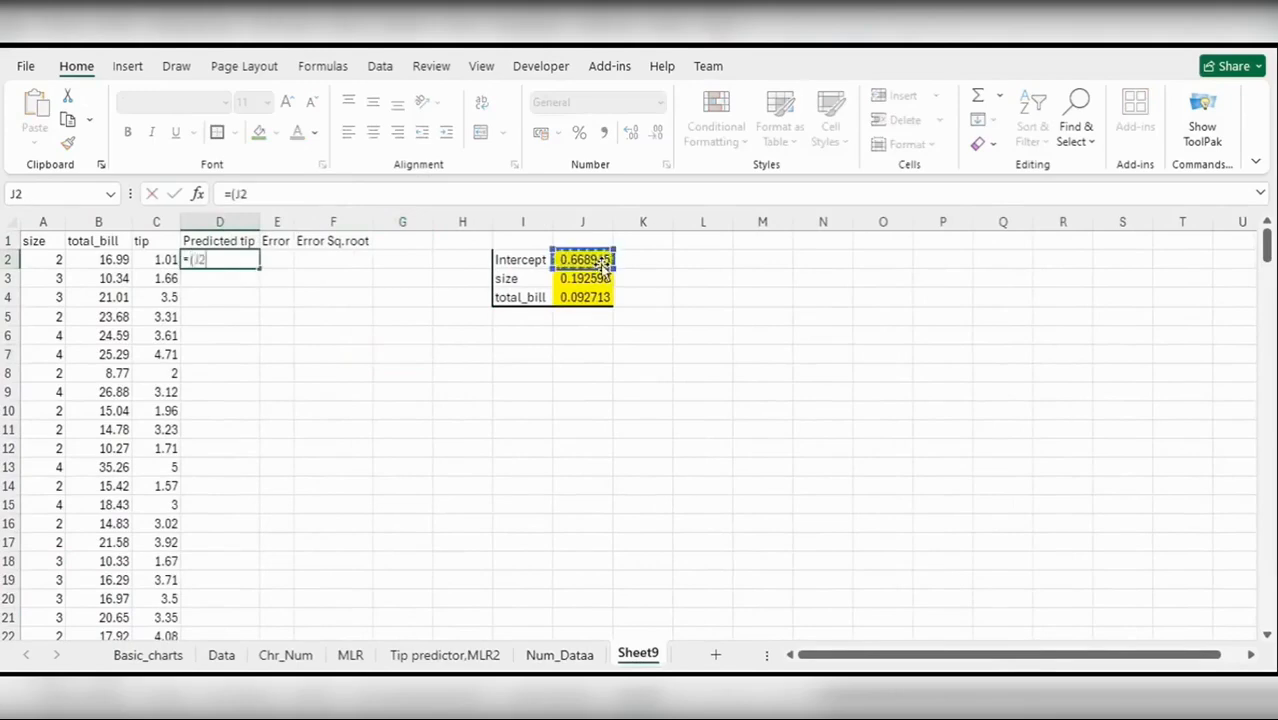
pyautogui.press('F4')
pyautogui.write('+')
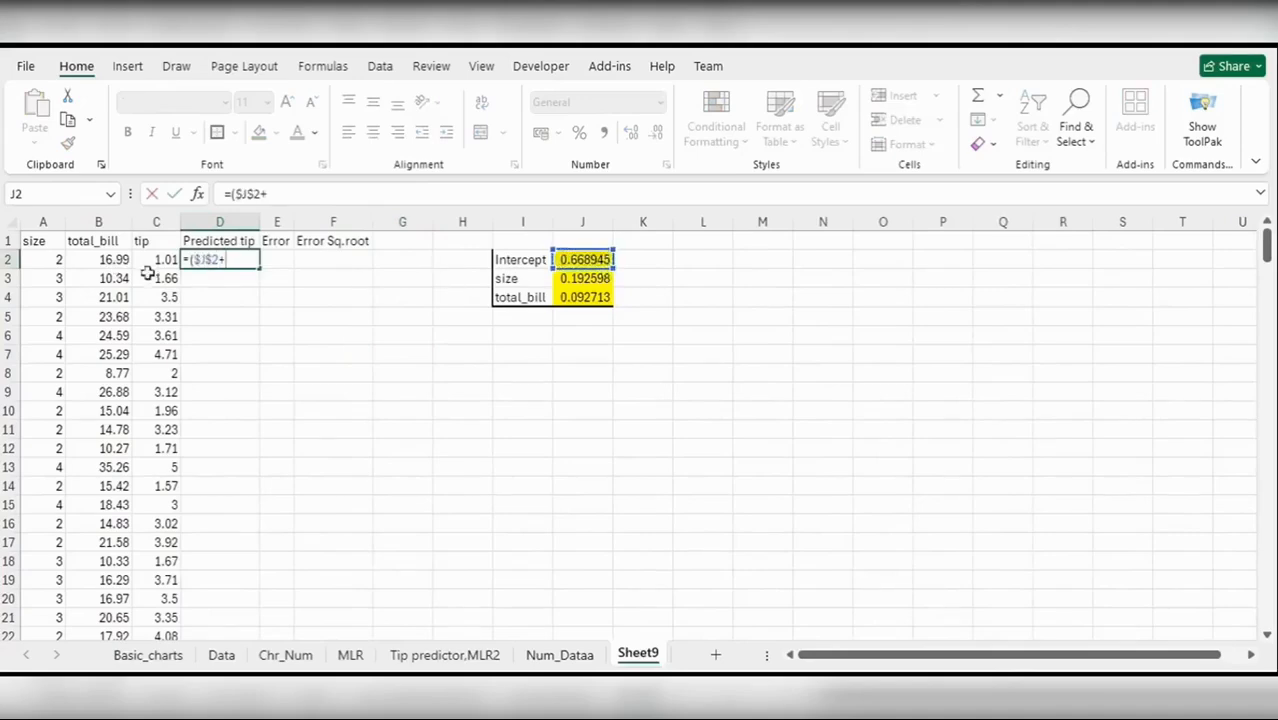
pyautogui.write('(')
pyautogui.click(50, 261)
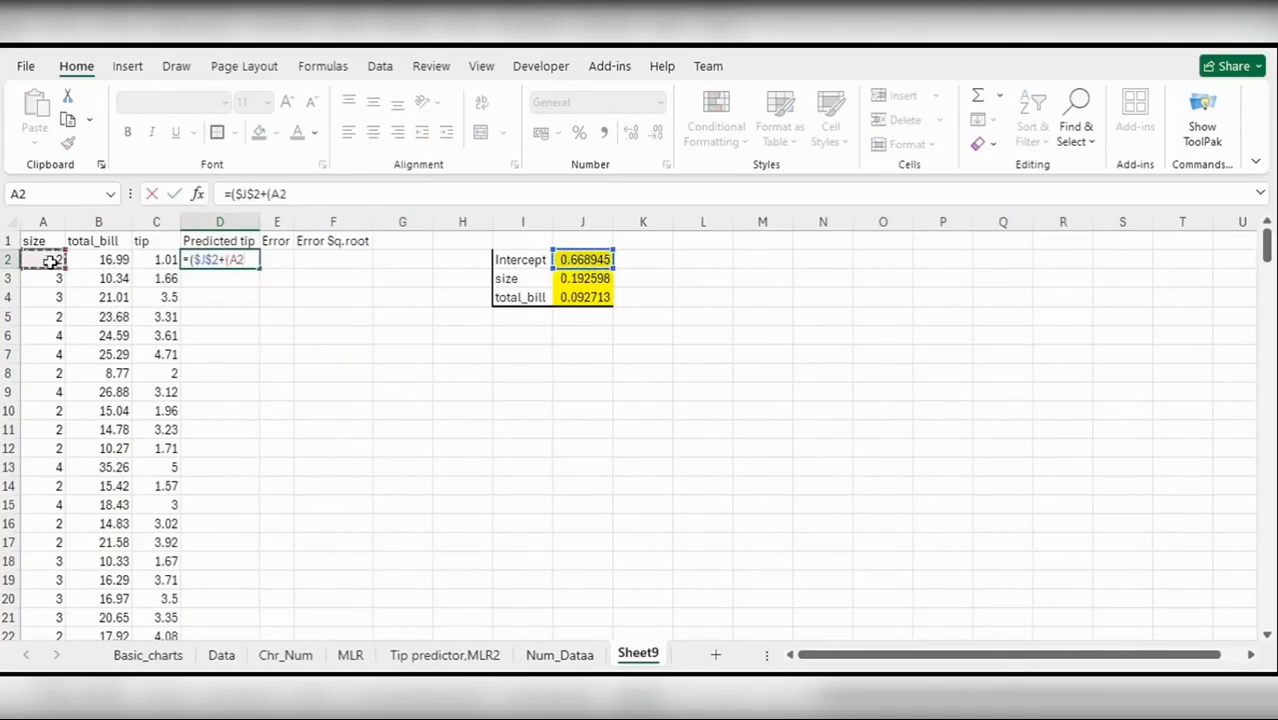
pyautogui.write('*')
pyautogui.click(568, 280)
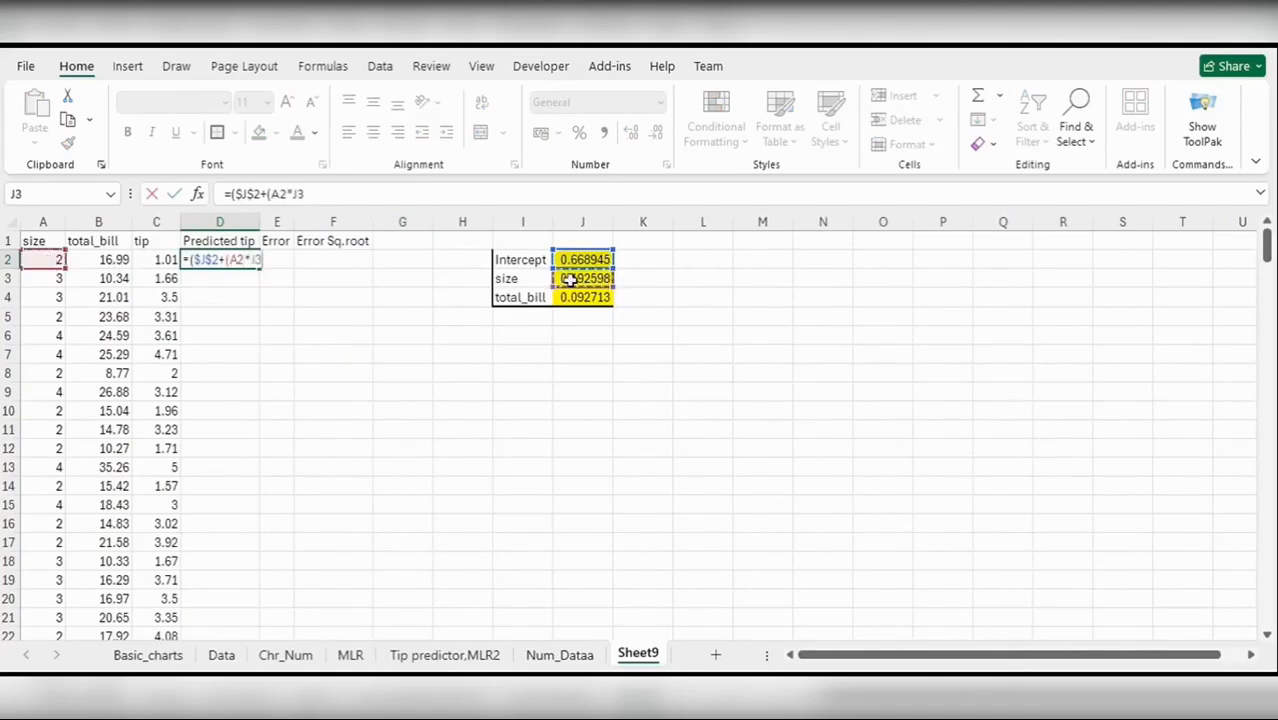
pyautogui.press('F4')
pyautogui.write(')+')
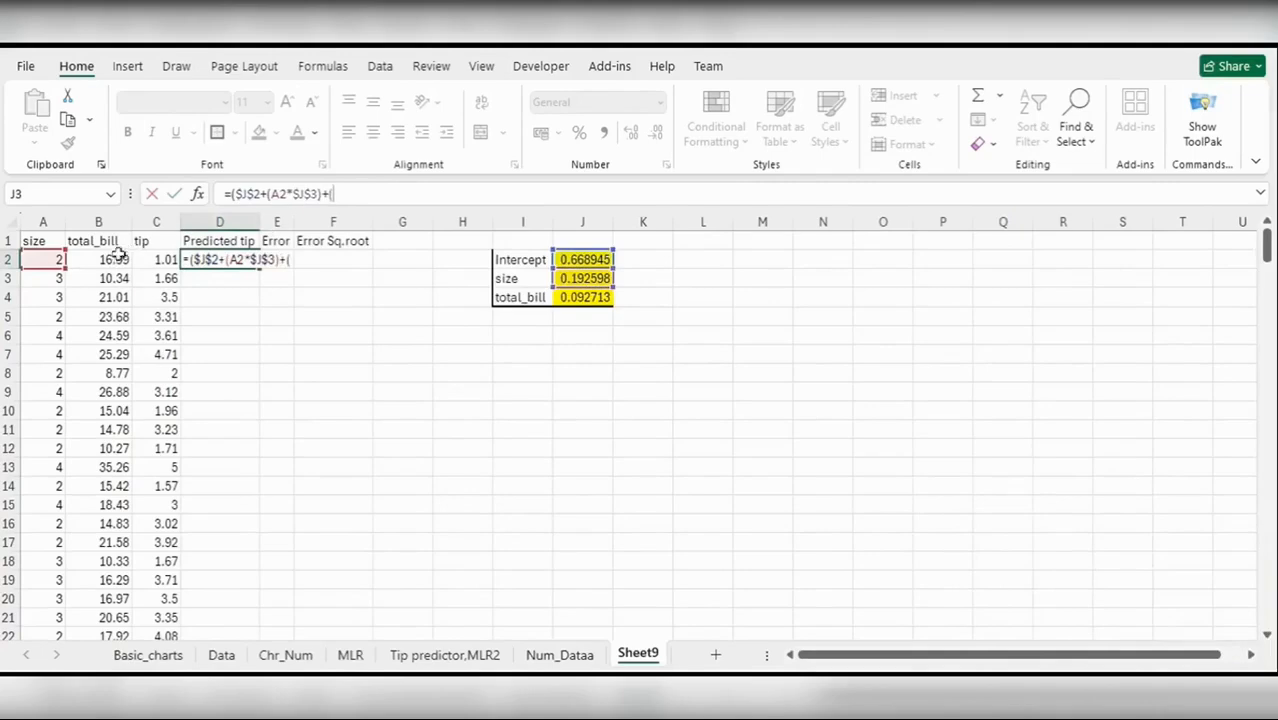
# Step: Complete the D2 formula with the total_bill term, giving =($J$2+(A2*$J$3)+(B2*$J$4))
pyautogui.write('(')
pyautogui.click(110, 259)
pyautogui.write('*')
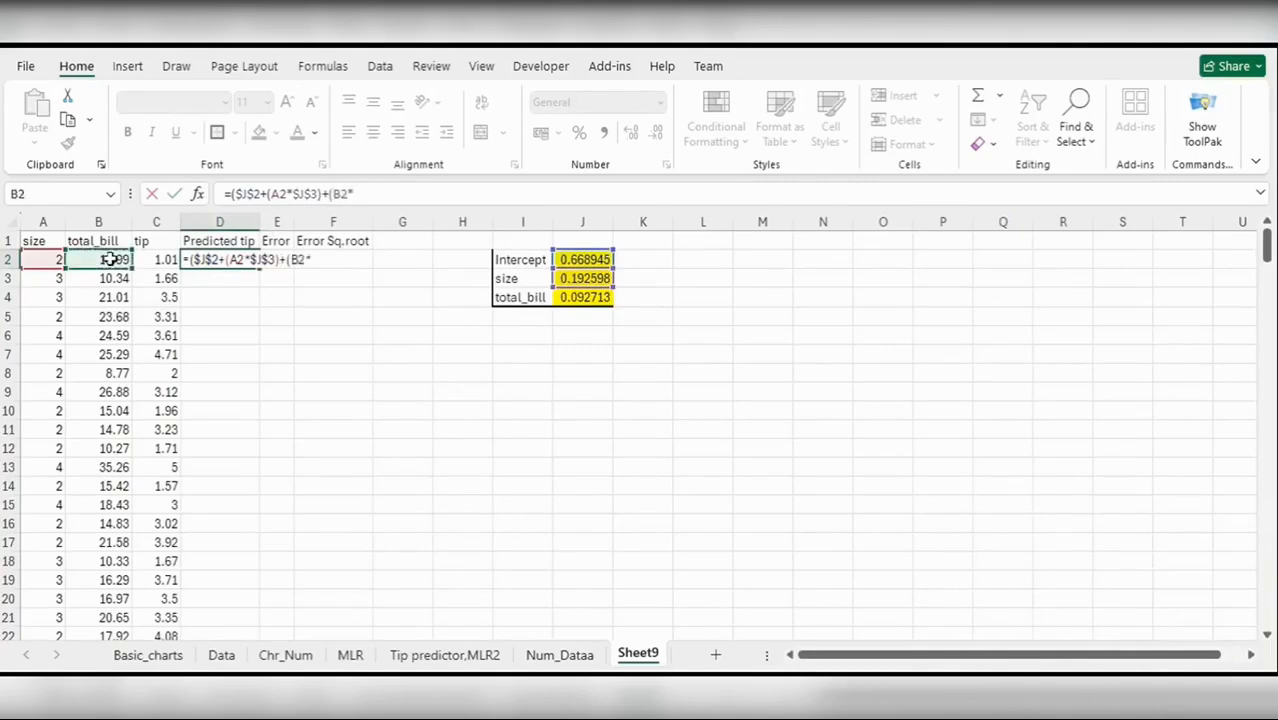
pyautogui.click(598, 297)
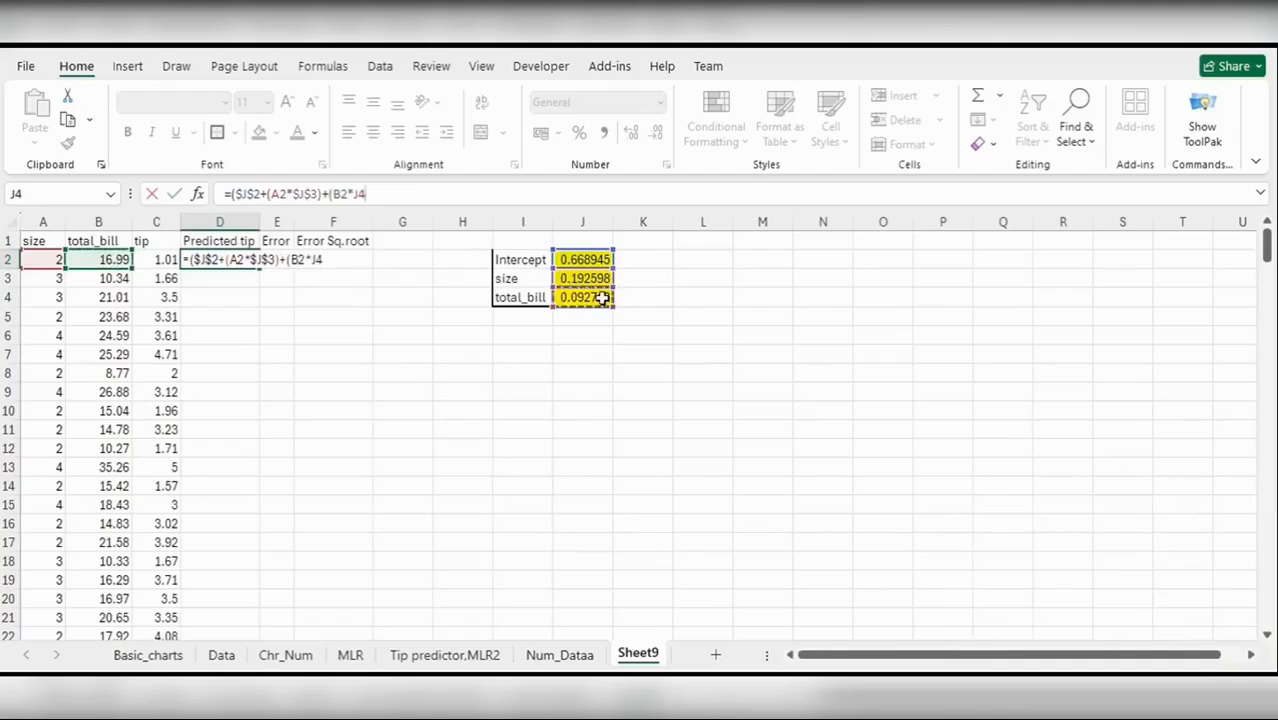
pyautogui.press('F4')
pyautogui.write(')')
pyautogui.press('Return')
pyautogui.press('Return')
# Step: Reduce the predicted tip in D2 to two decimal places
pyautogui.click(199, 260)
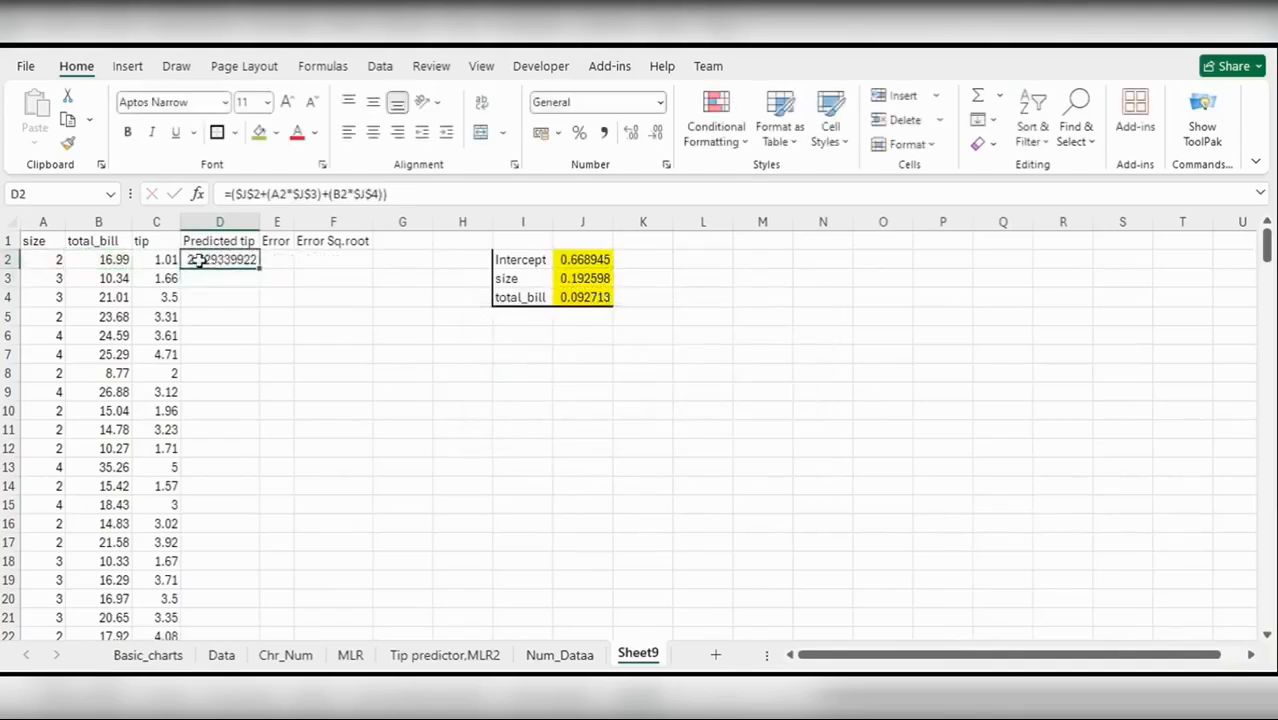
pyautogui.click(655, 133)
pyautogui.click(655, 133)
pyautogui.click(655, 133)
pyautogui.click(655, 133)
pyautogui.click(655, 133)
pyautogui.click(655, 133)
pyautogui.click(655, 133)
# Step: Calculate the prediction error in E2 as actual tip minus predicted tip with =C2-D2
pyautogui.click(276, 259)
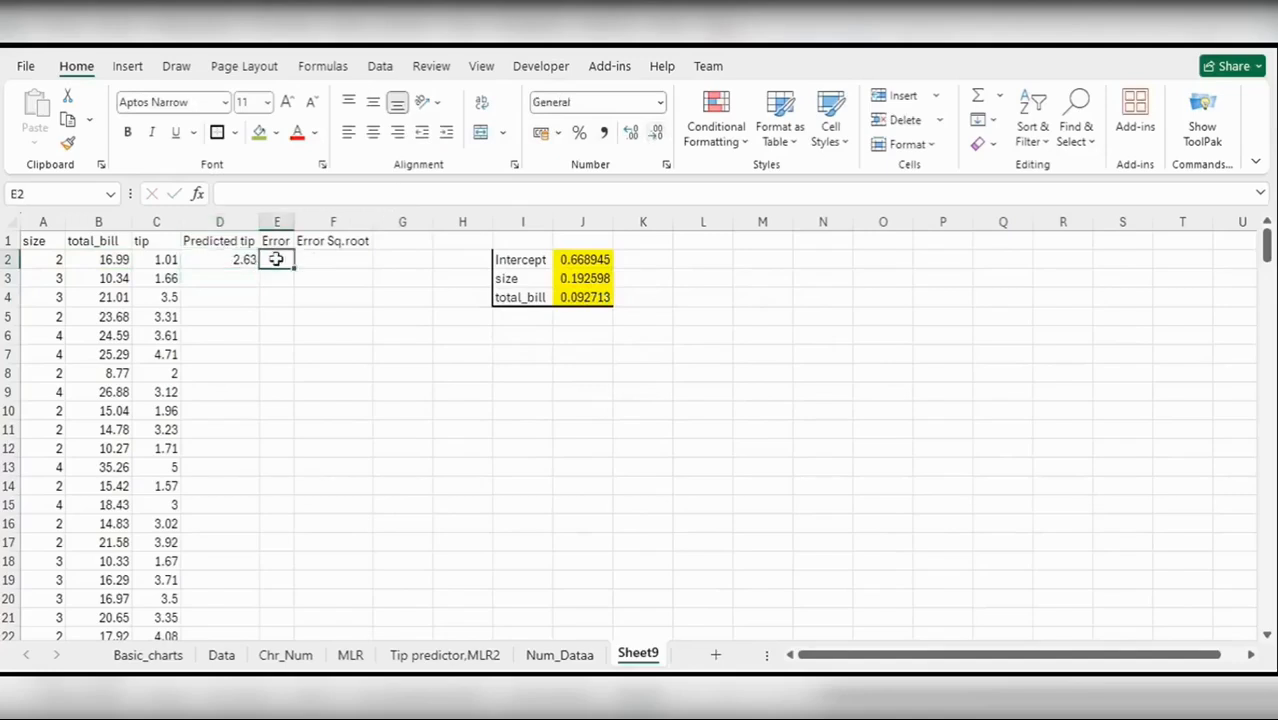
pyautogui.write('=')
pyautogui.click(163, 259)
pyautogui.write('-')
pyautogui.click(215, 259)
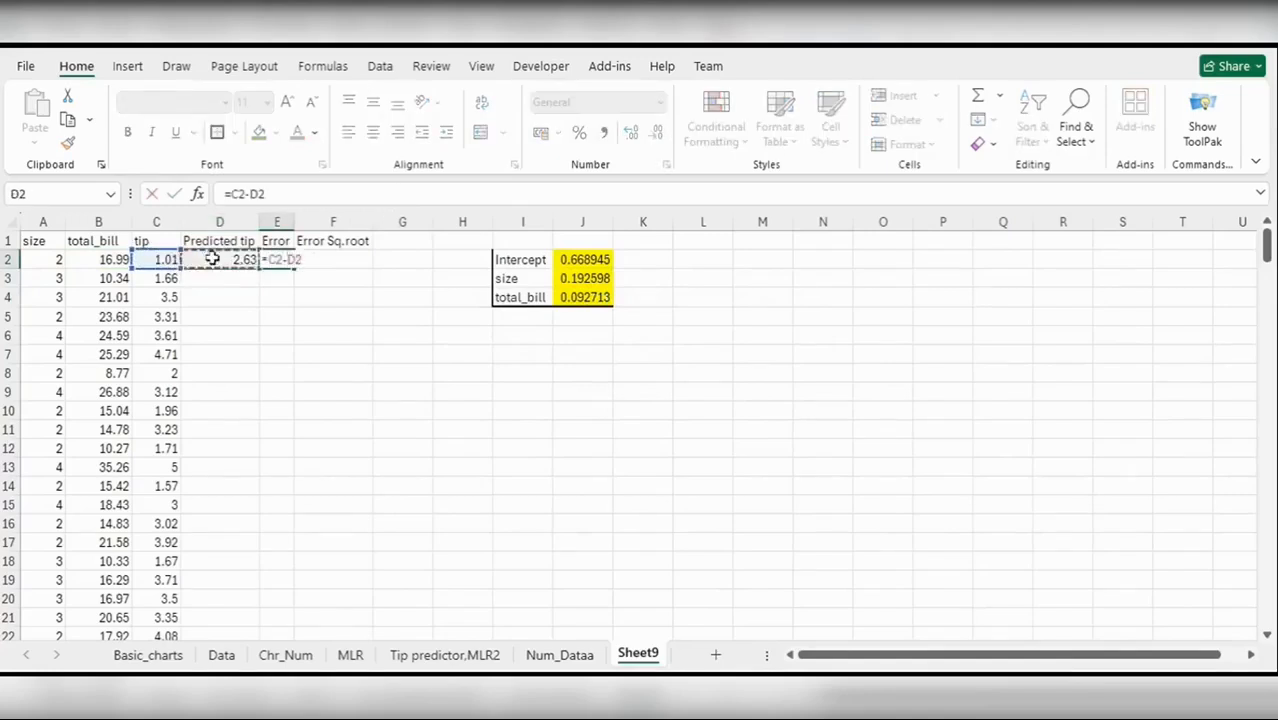
pyautogui.press('Return')
# Step: Square the error in F2 with =E2^2 and show the result with two decimal places
pyautogui.click(305, 260)
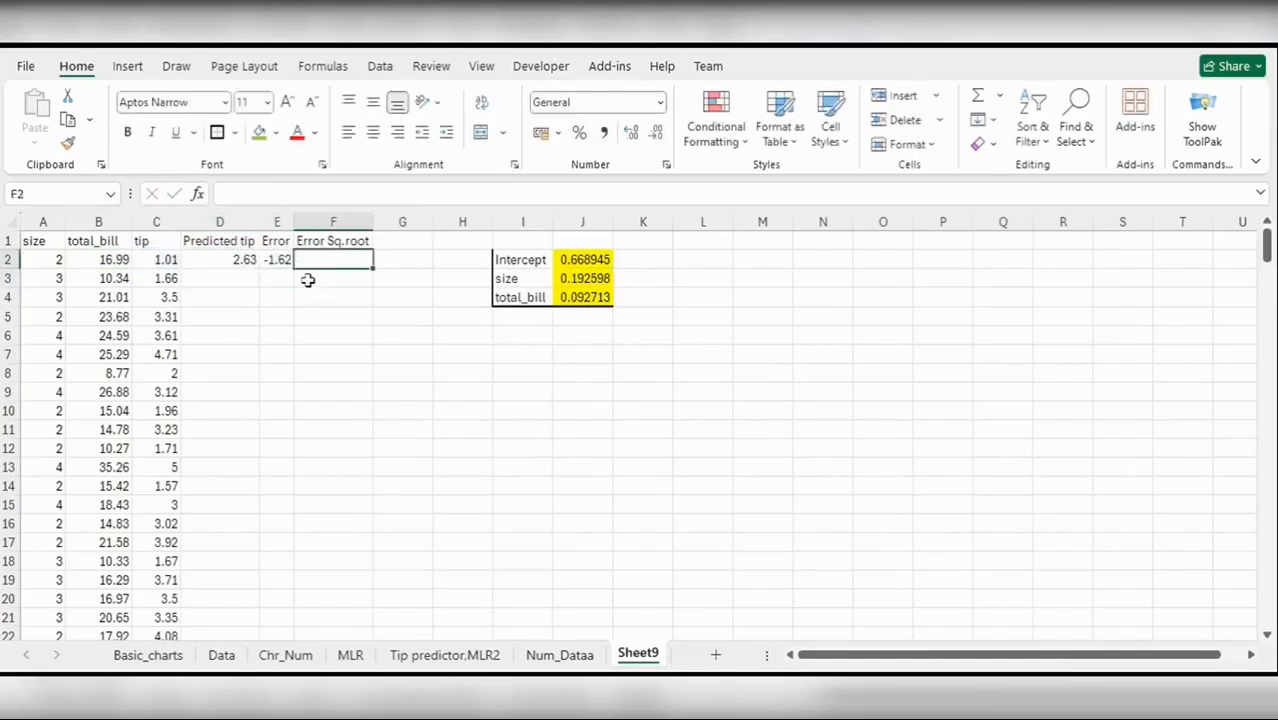
pyautogui.write('=')
pyautogui.click(280, 259)
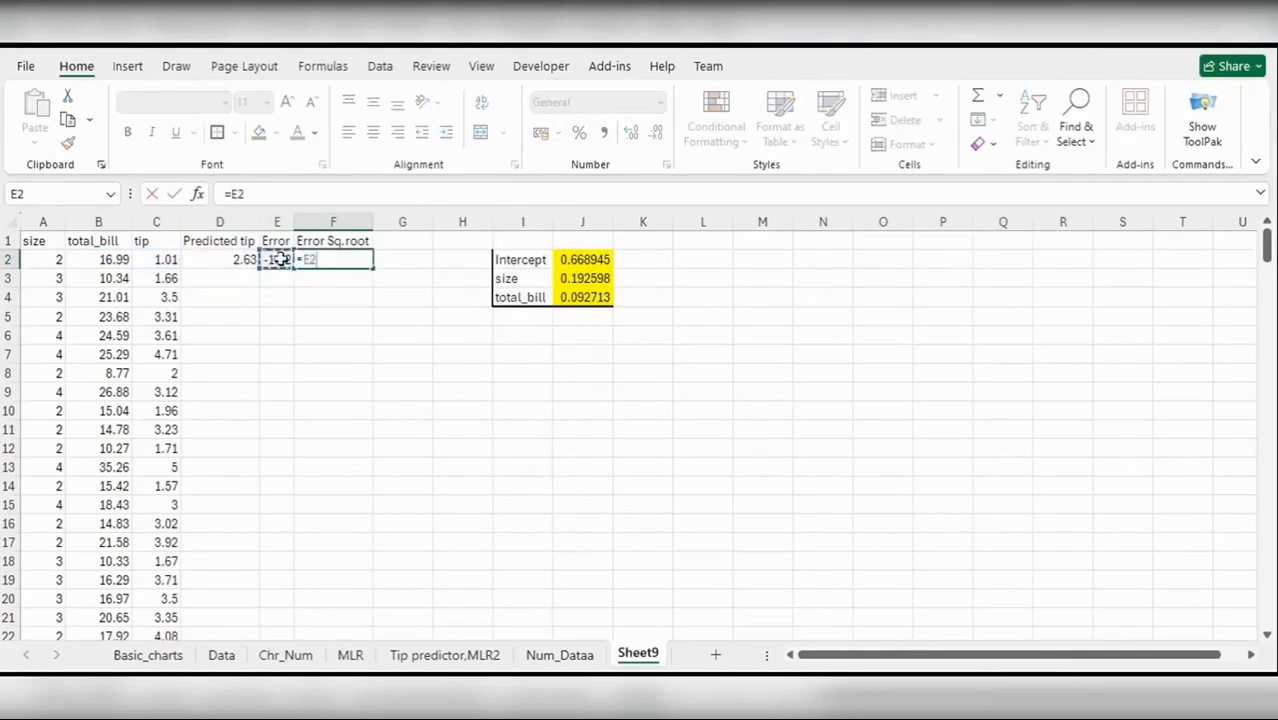
pyautogui.write('^2')
pyautogui.press('Return')
pyautogui.click(330, 260)
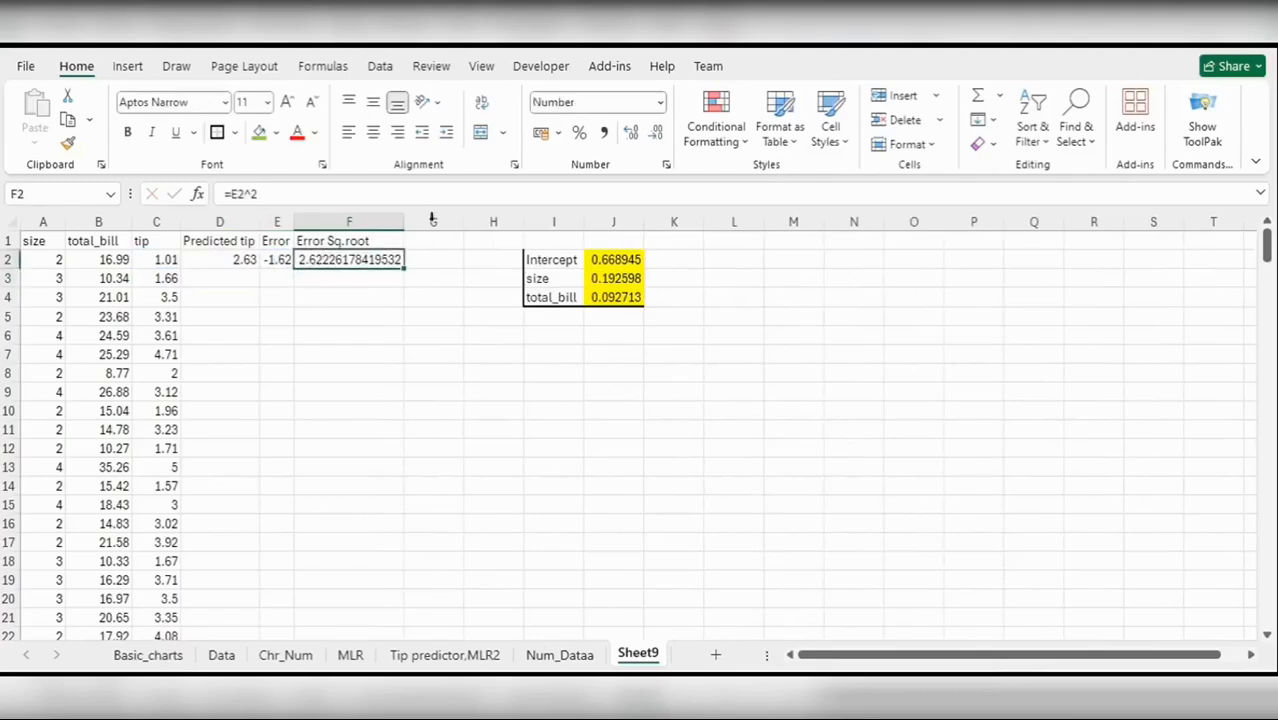
pyautogui.click(656, 134)
pyautogui.click(656, 134)
pyautogui.click(656, 134)
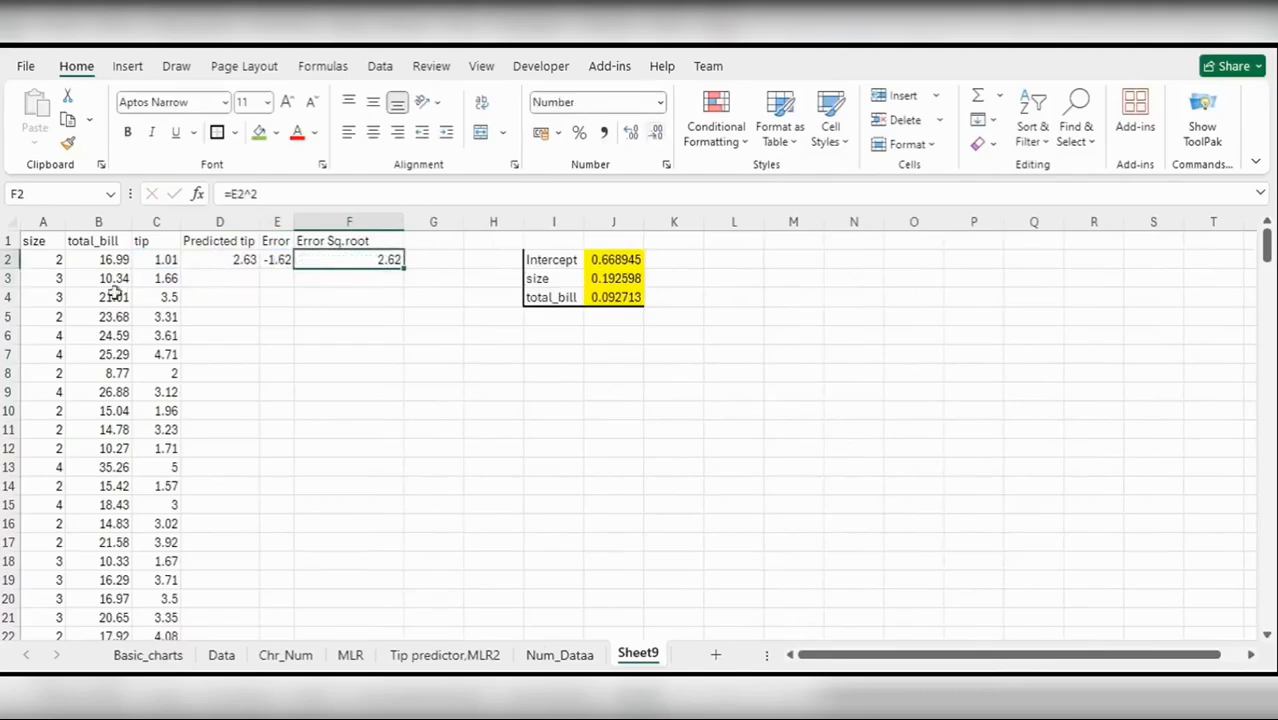
# Step: Fill the Predicted tip, Error and Error Sq.root formulas from D2:F2 down through all data rows
pyautogui.click(255, 260)
pyautogui.moveTo(268, 262); pyautogui.dragTo(395, 262)
pyautogui.doubleClick(404, 268)
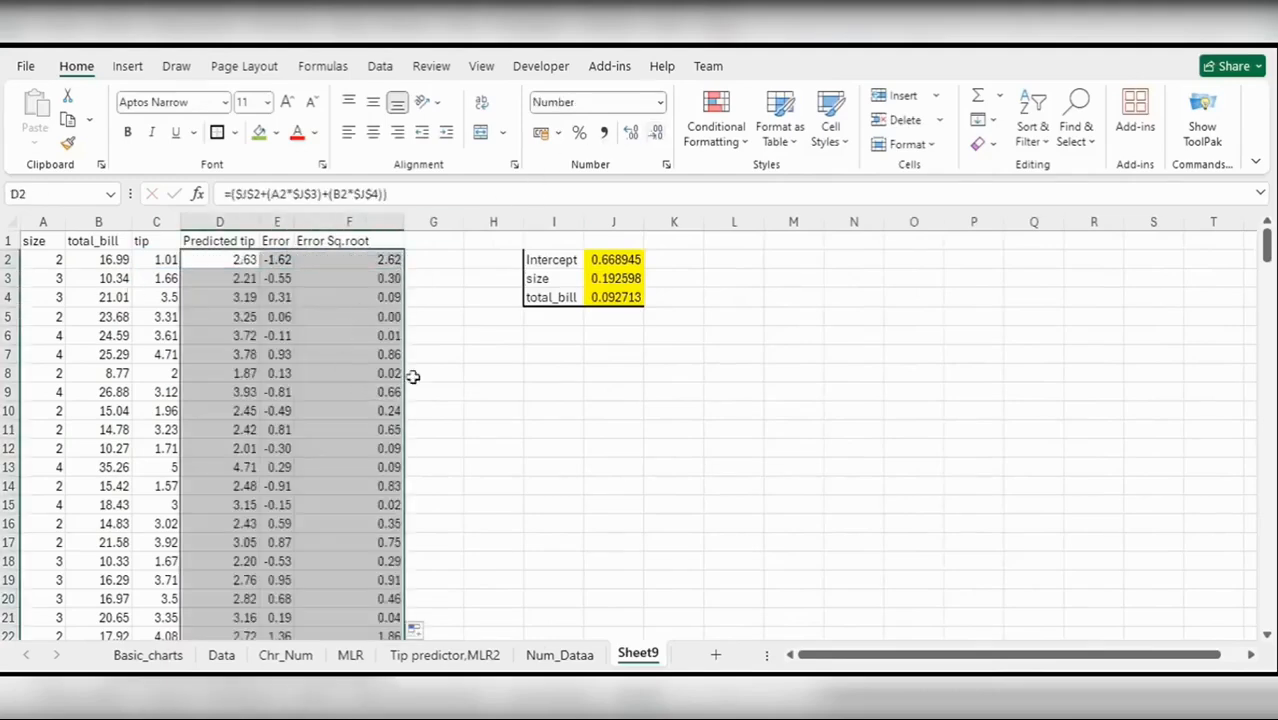
pyautogui.scroll(-6, 531, 500)
pyautogui.scroll(6, 531, 500)
pyautogui.click(493, 410)
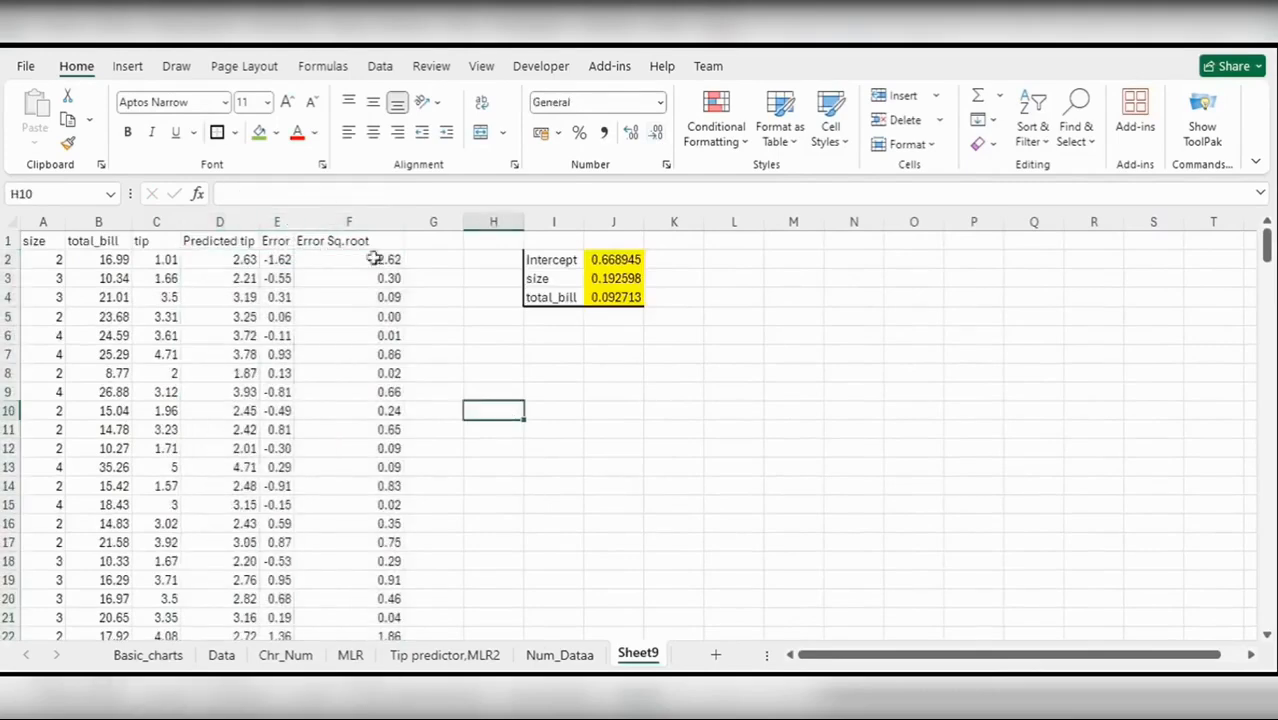
# Step: Shade the header row A1:F1 with the fill colour Dark Blue, Text 2, Lighter 50%
pyautogui.click(200, 336)
pyautogui.moveTo(34, 241); pyautogui.dragTo(350, 241)
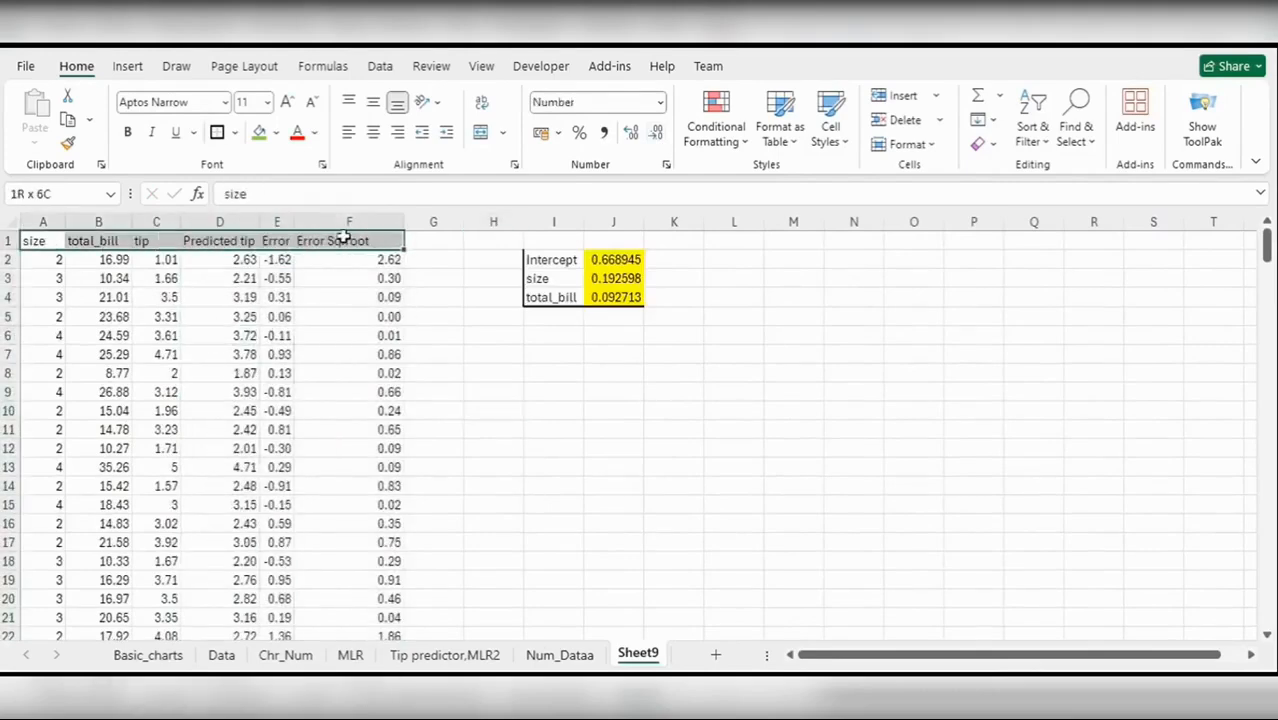
pyautogui.click(276, 133)
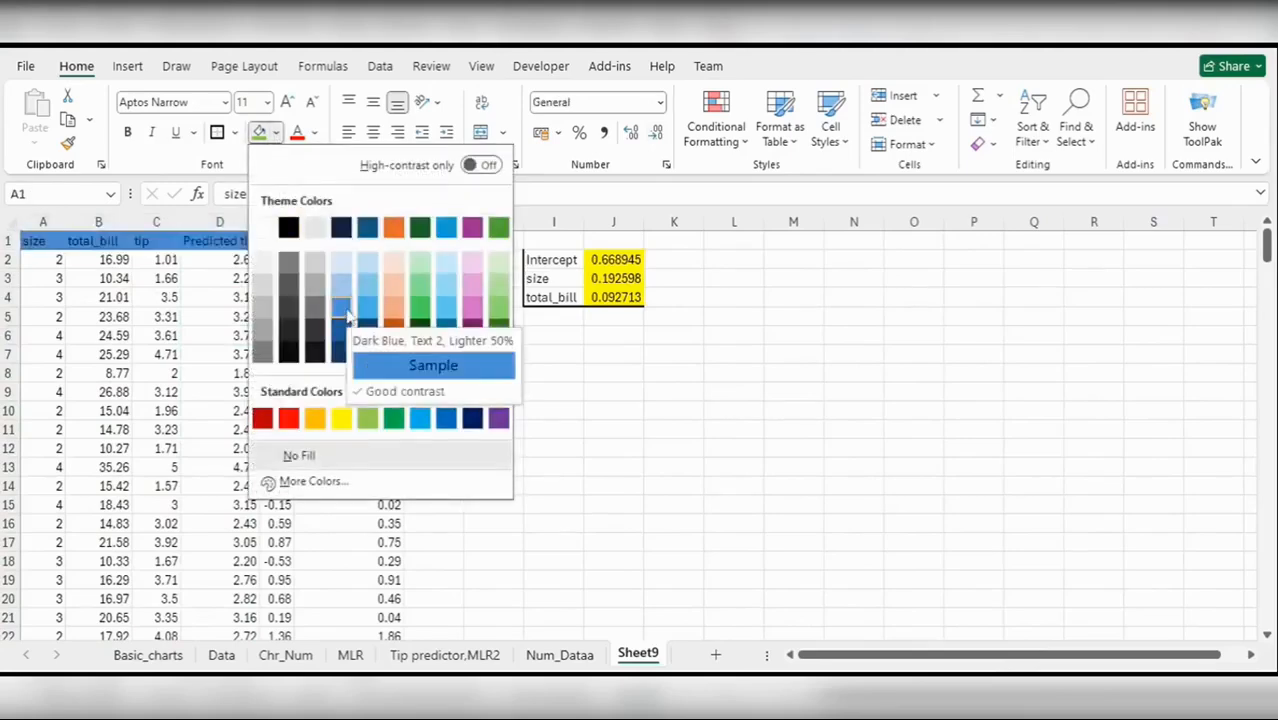
pyautogui.click(355, 316)
pyautogui.click(556, 373)
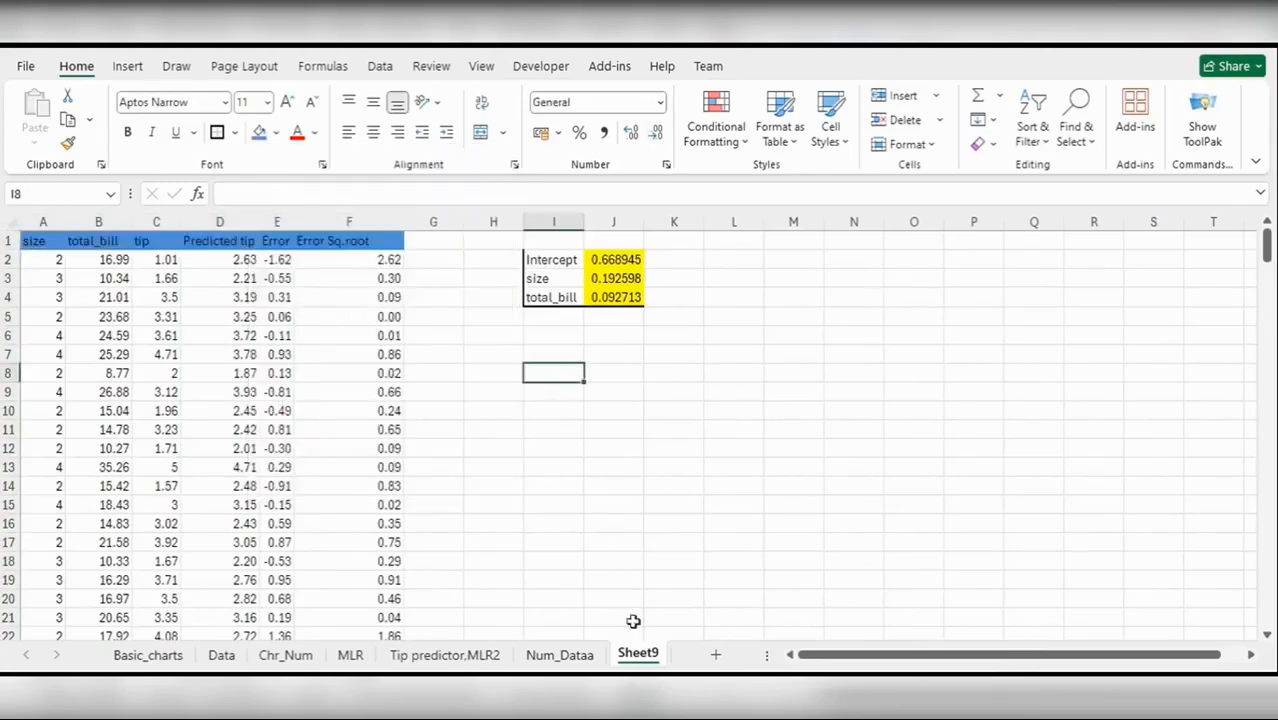
# Step: Rename Sheet9 as Actual vs Predicated tip,RMSE
pyautogui.doubleClick(638, 653)
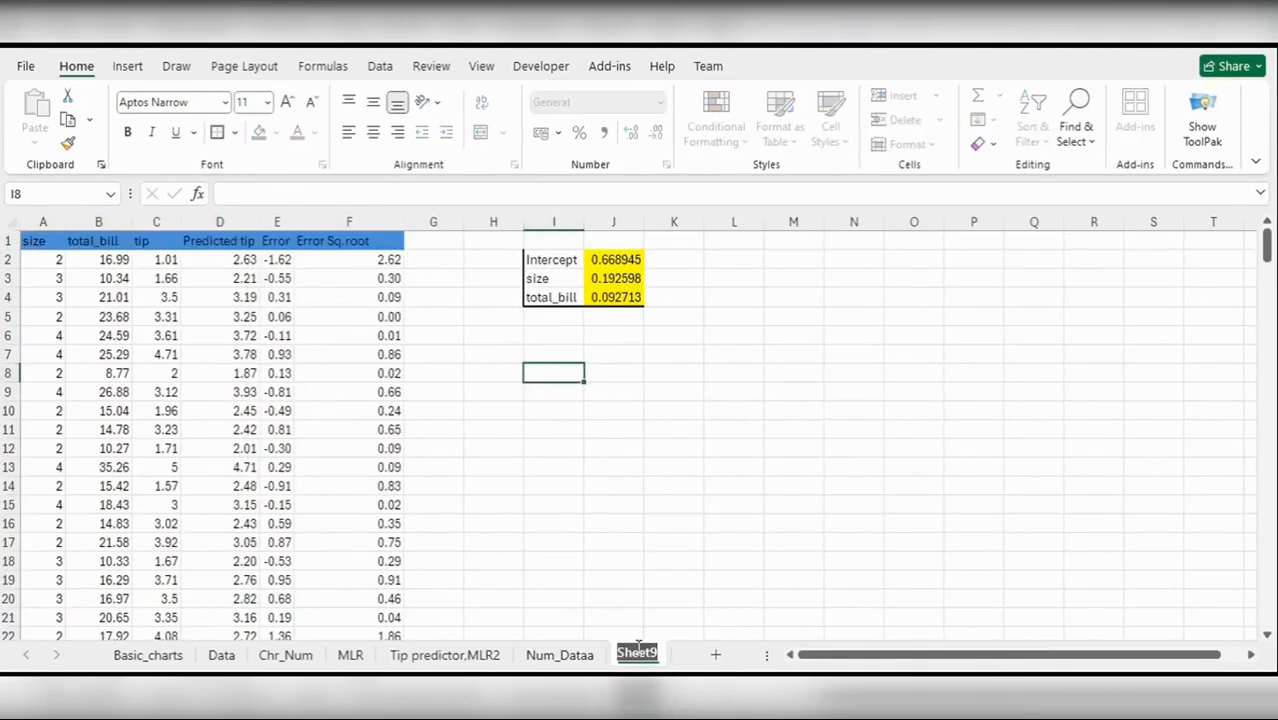
pyautogui.write('AC')
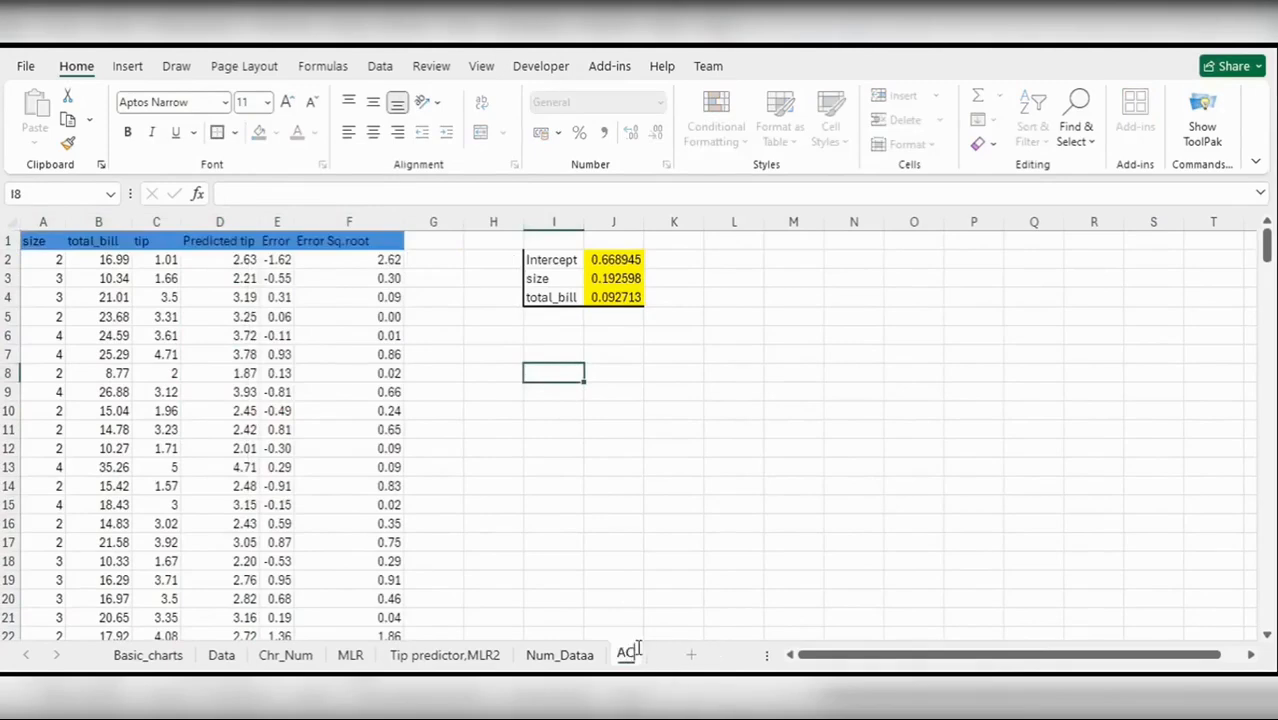
pyautogui.write('t')
pyautogui.press('BackSpace')
pyautogui.press('BackSpace')
pyautogui.write('ctual vs')
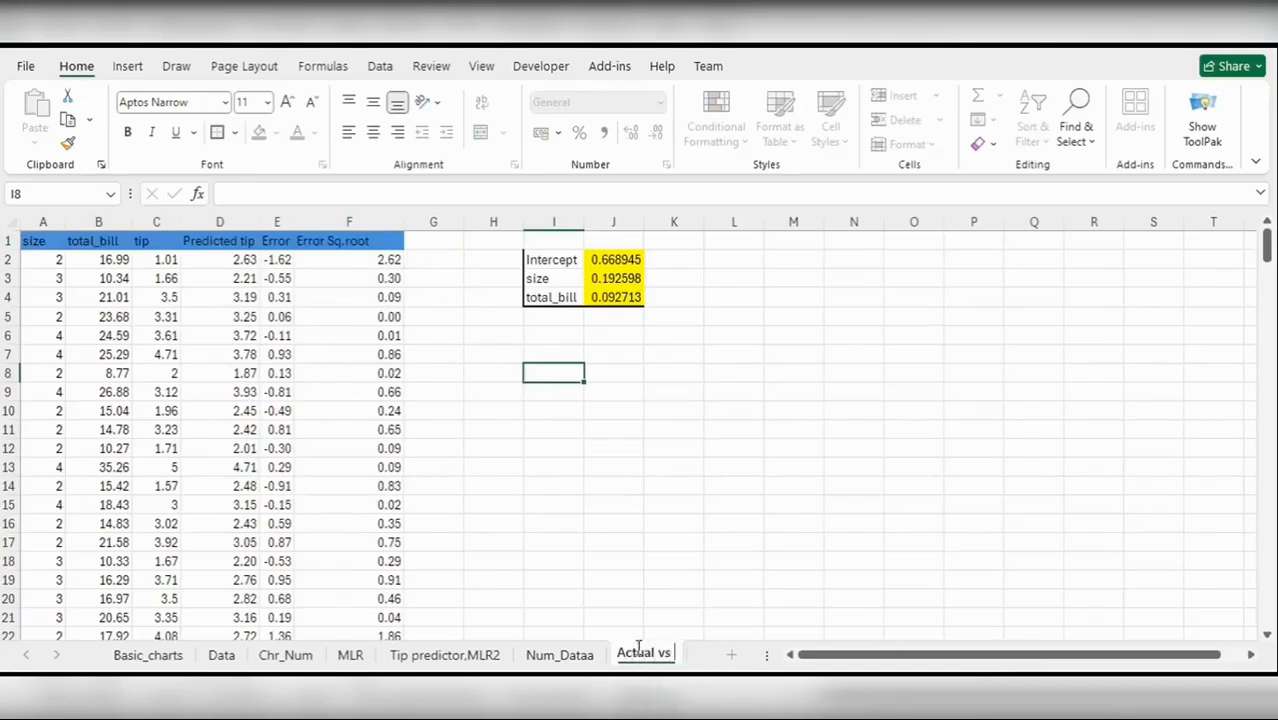
pyautogui.write(' Predic')
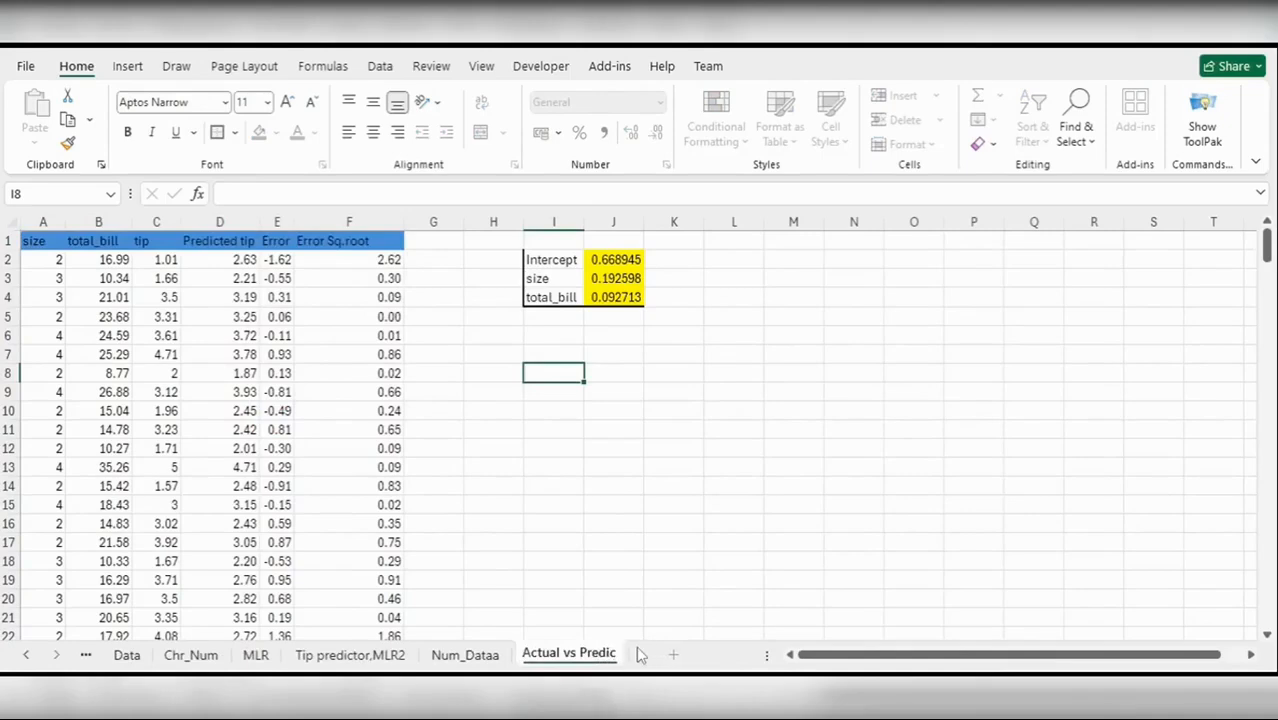
pyautogui.write('ated tip,')
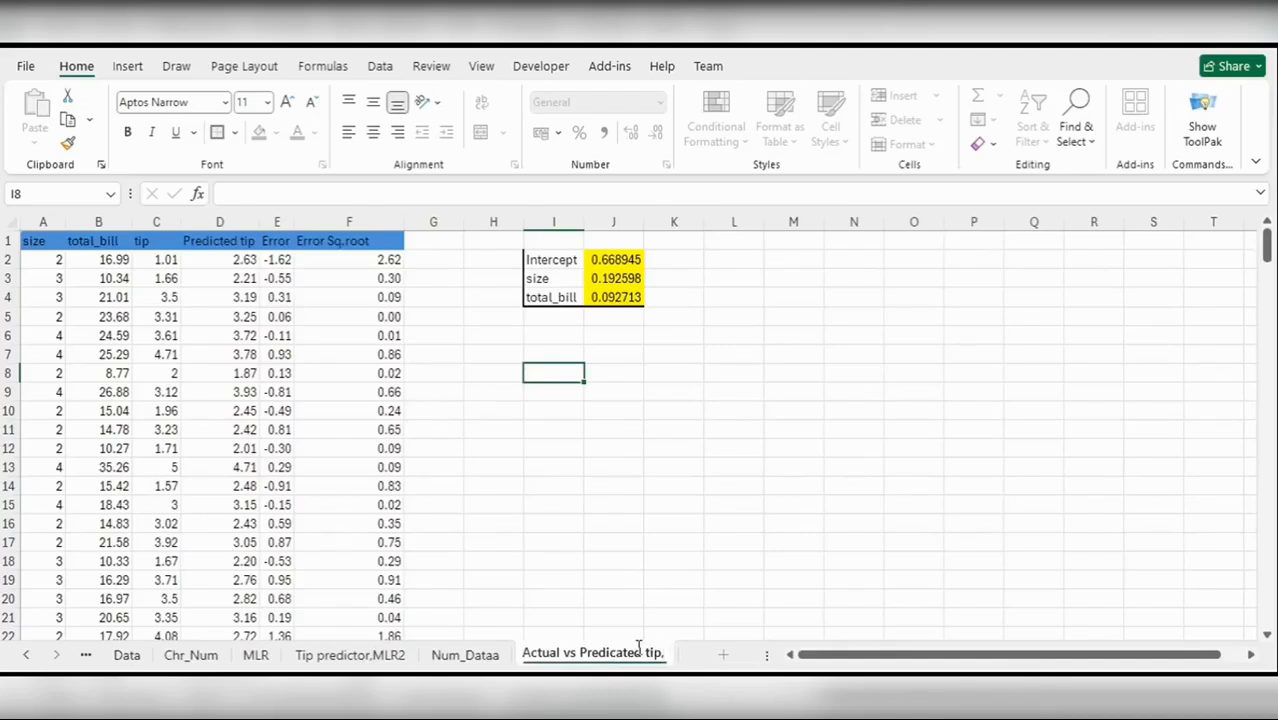
pyautogui.write('RM')
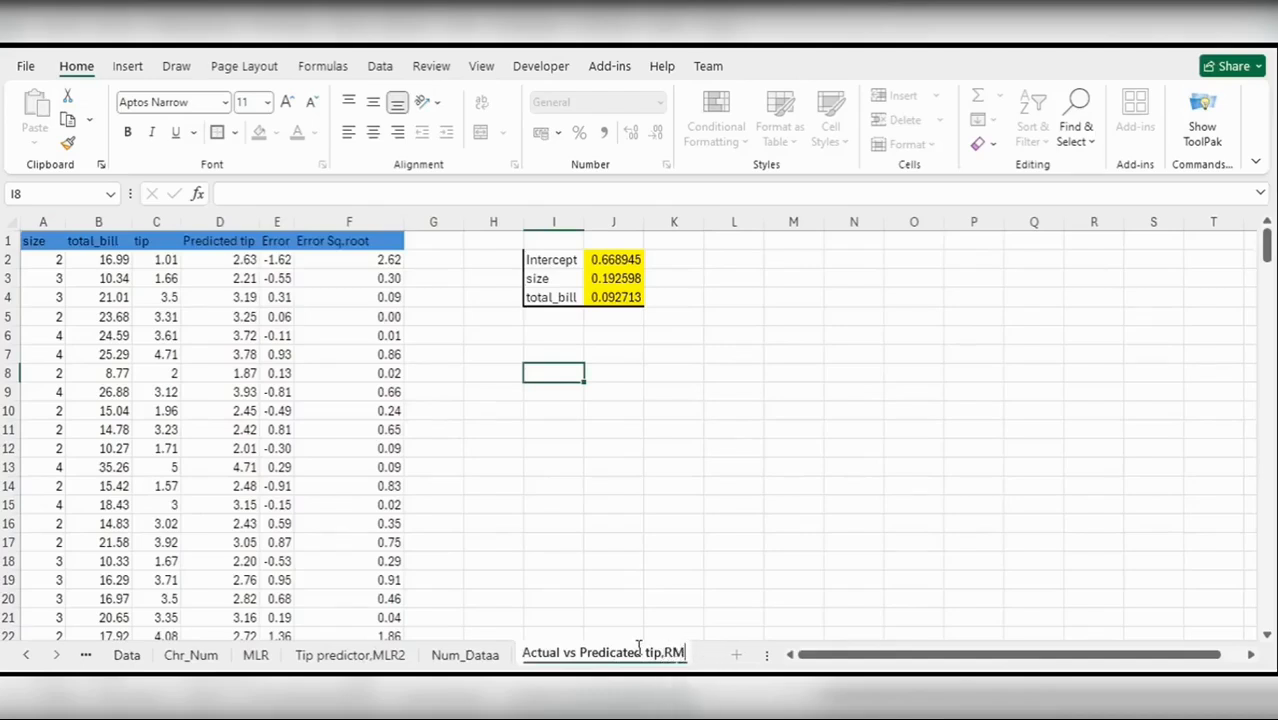
pyautogui.write('SE')
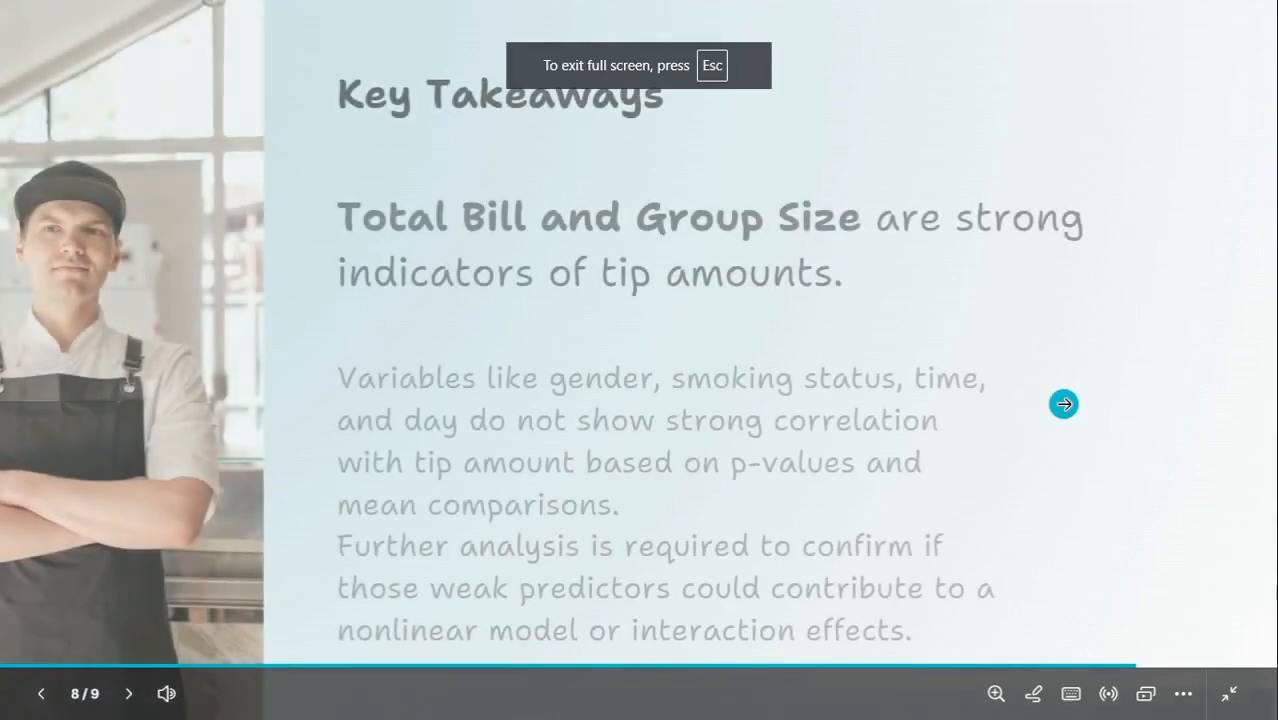